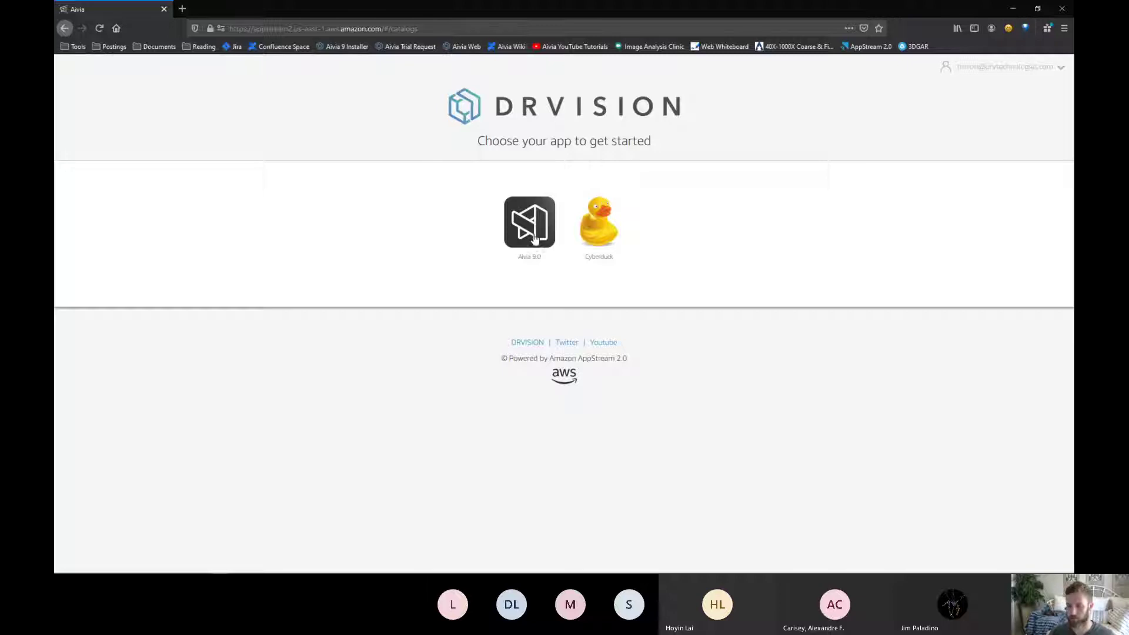
- Launch Aivia and open 3DObjAnalysisDemo.aivia from the Demo Data folder on the SharedData drive
click(529, 223)
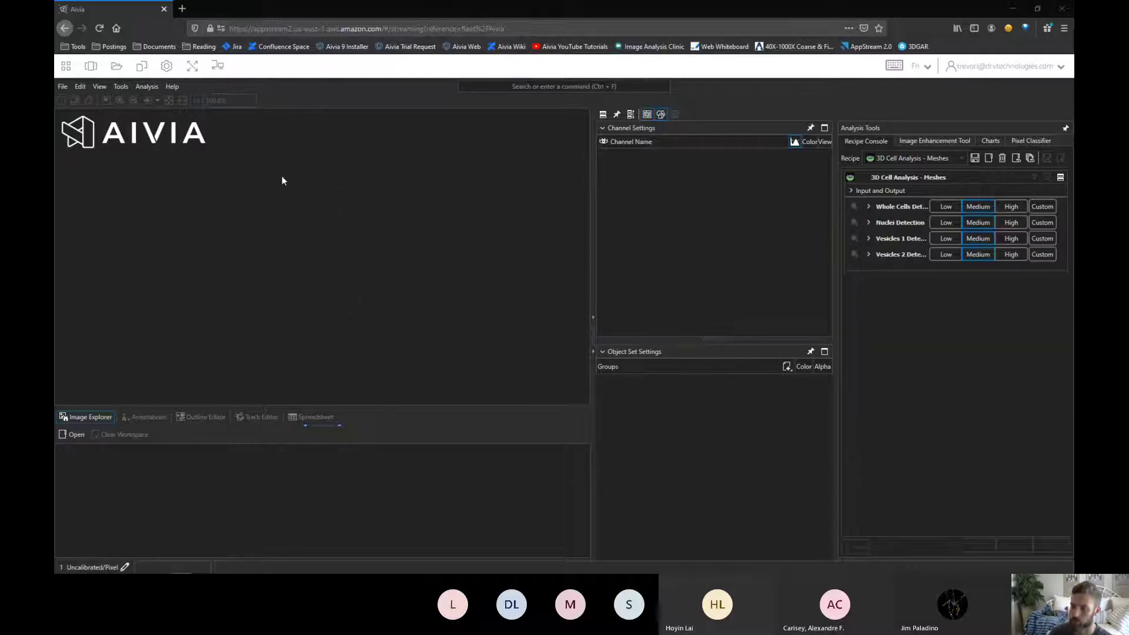
click(63, 88)
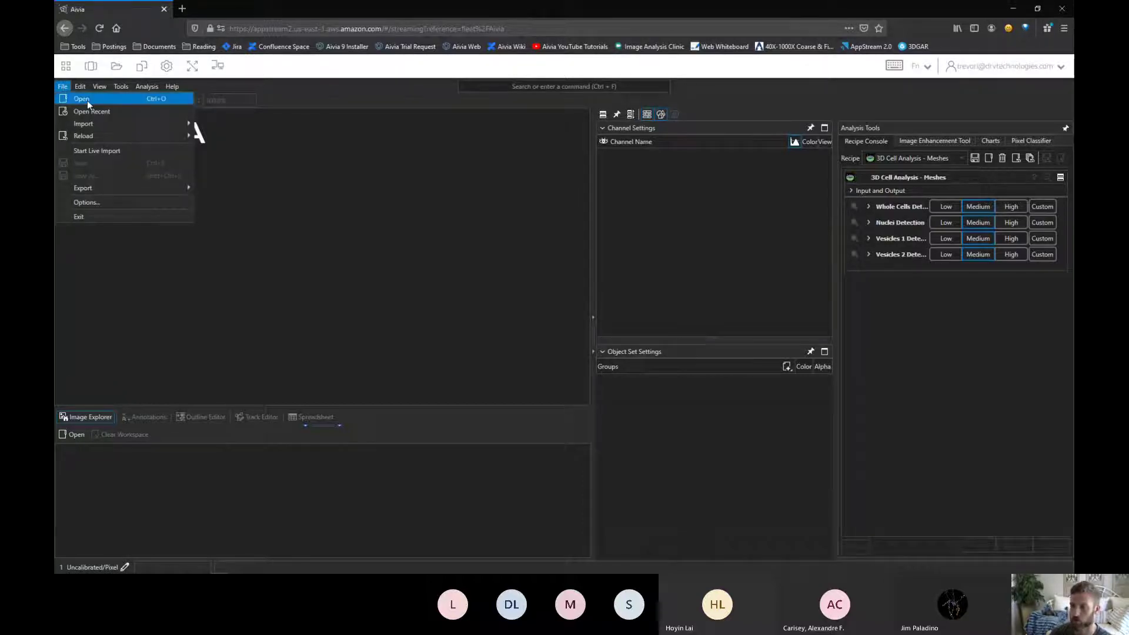
click(87, 101)
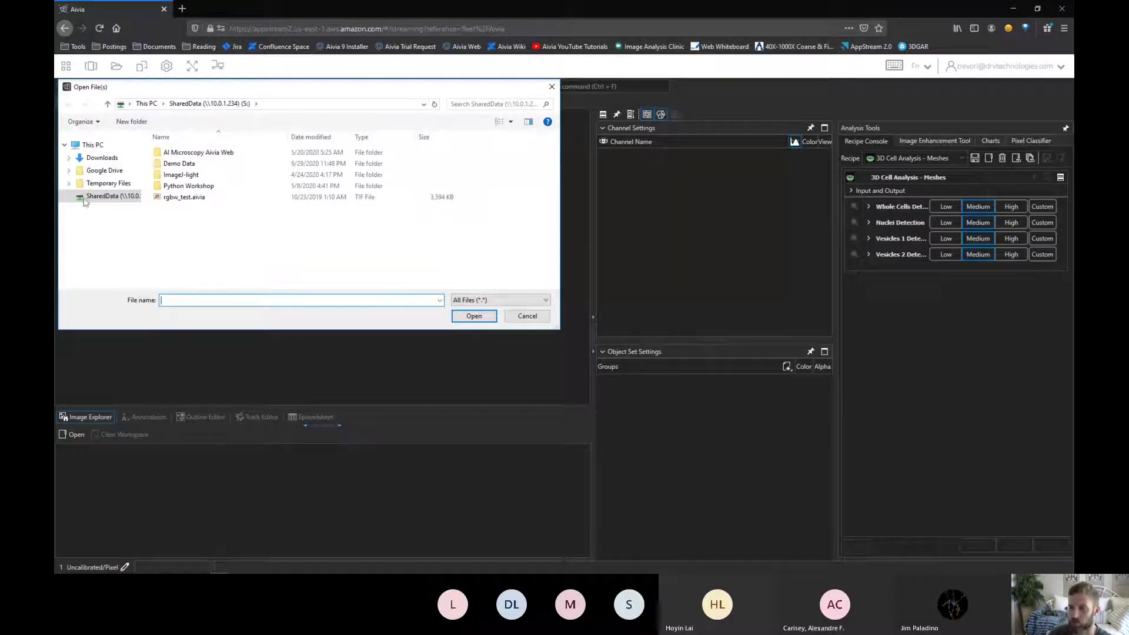
drag(181, 88, 202, 109)
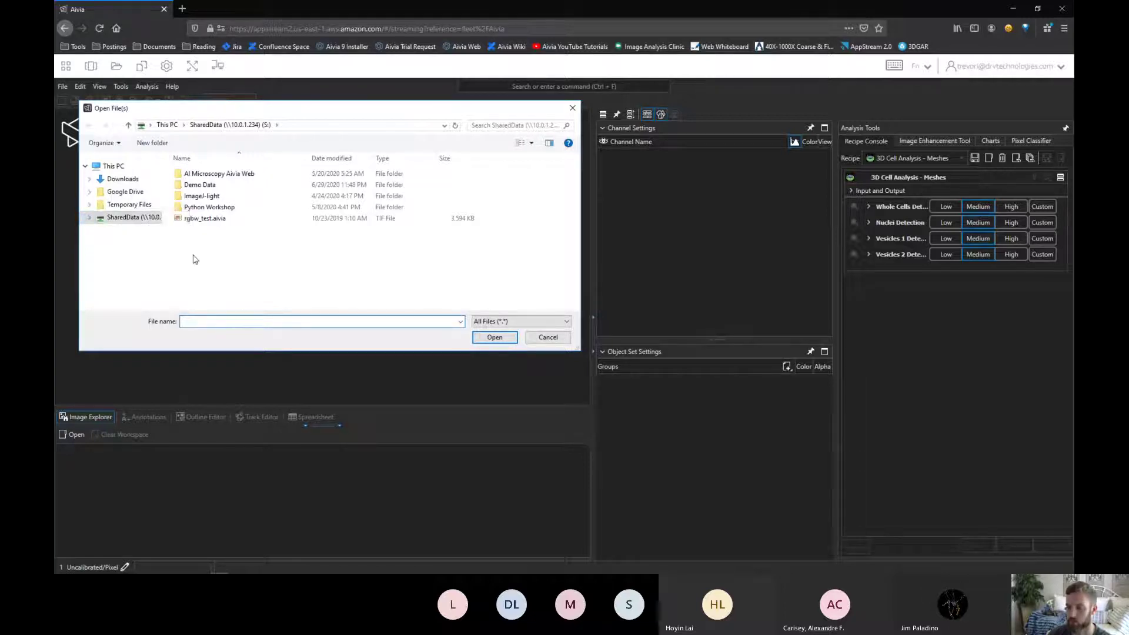
double_click(200, 185)
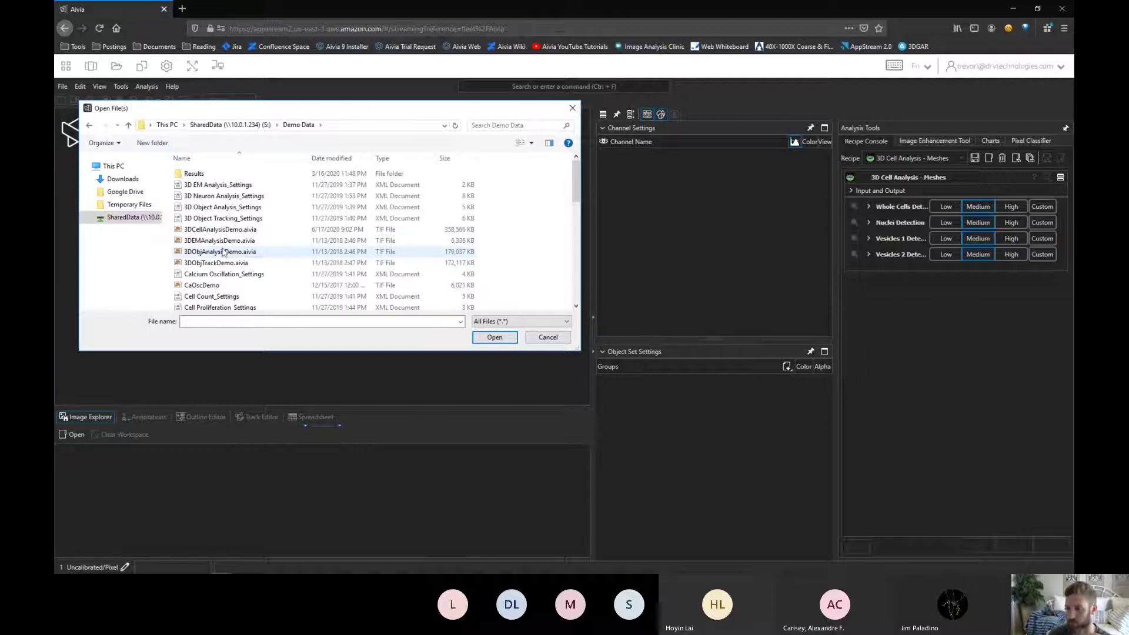
click(223, 253)
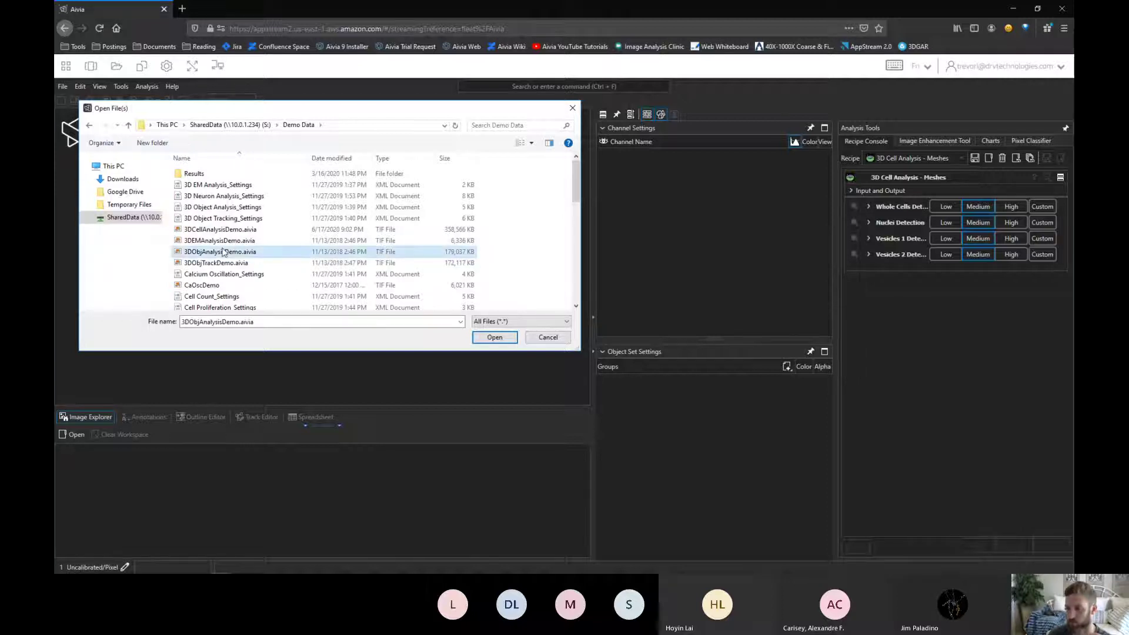
double_click(326, 255)
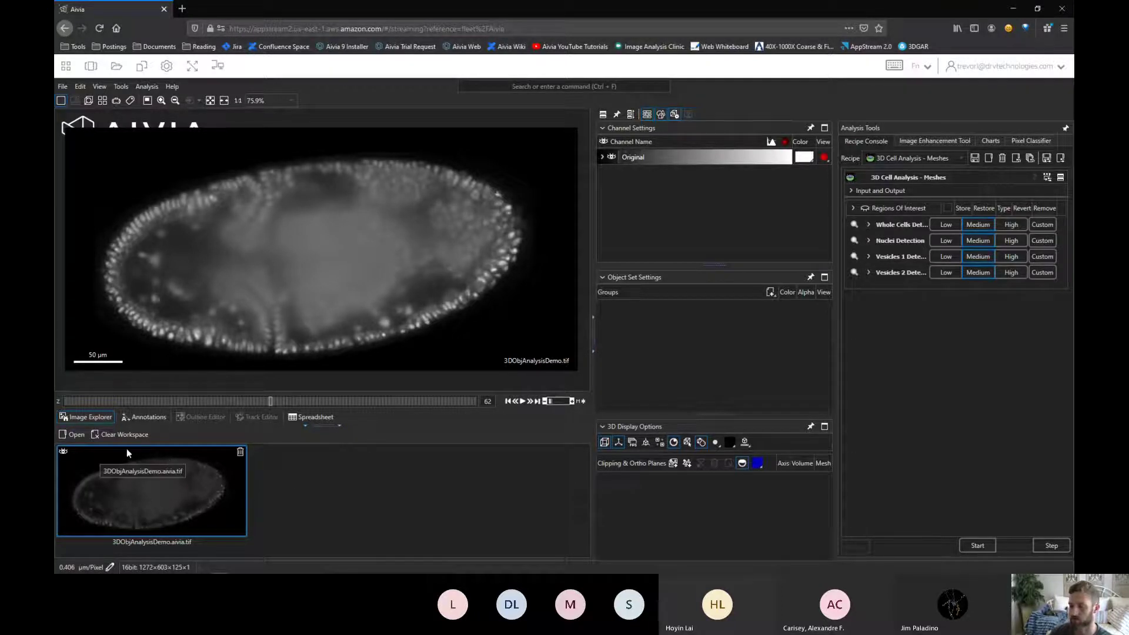
- Collapse the image explorer and display the embryo stack as a 3D volume
click(320, 426)
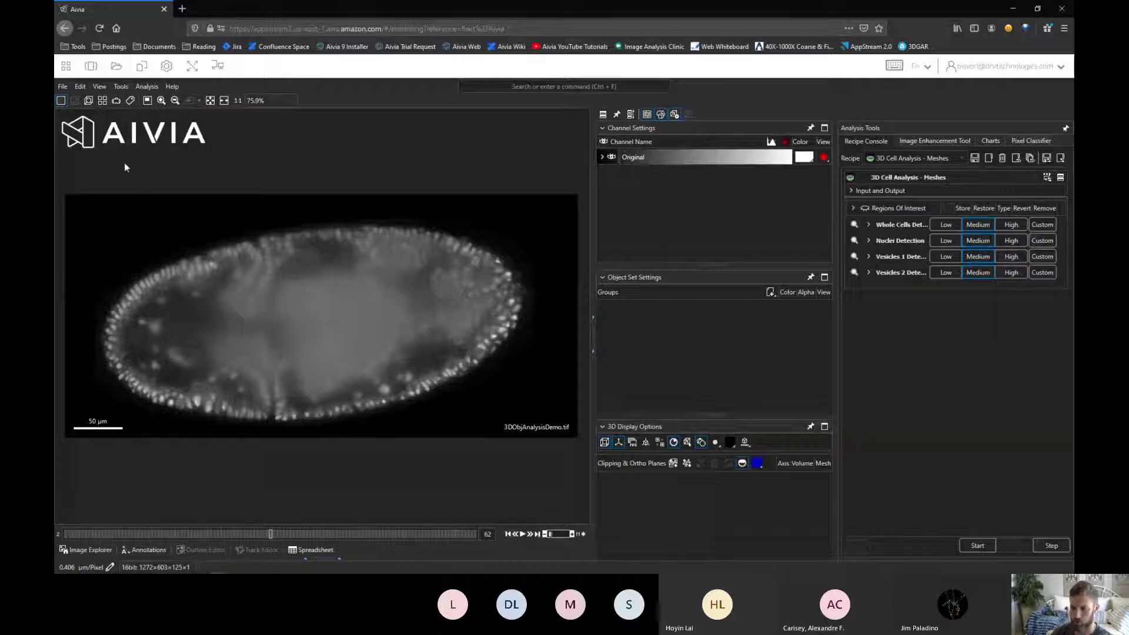
click(88, 101)
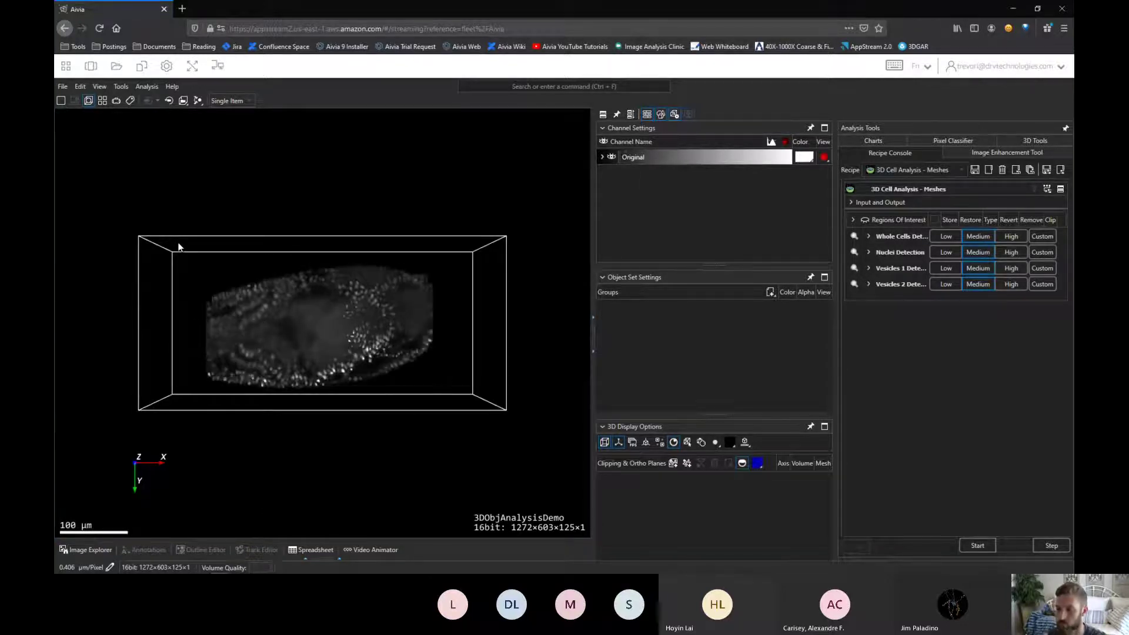
- Examine the embryo's nuclei in the 3D volume from several angles and magnifications
drag(177, 244, 378, 325)
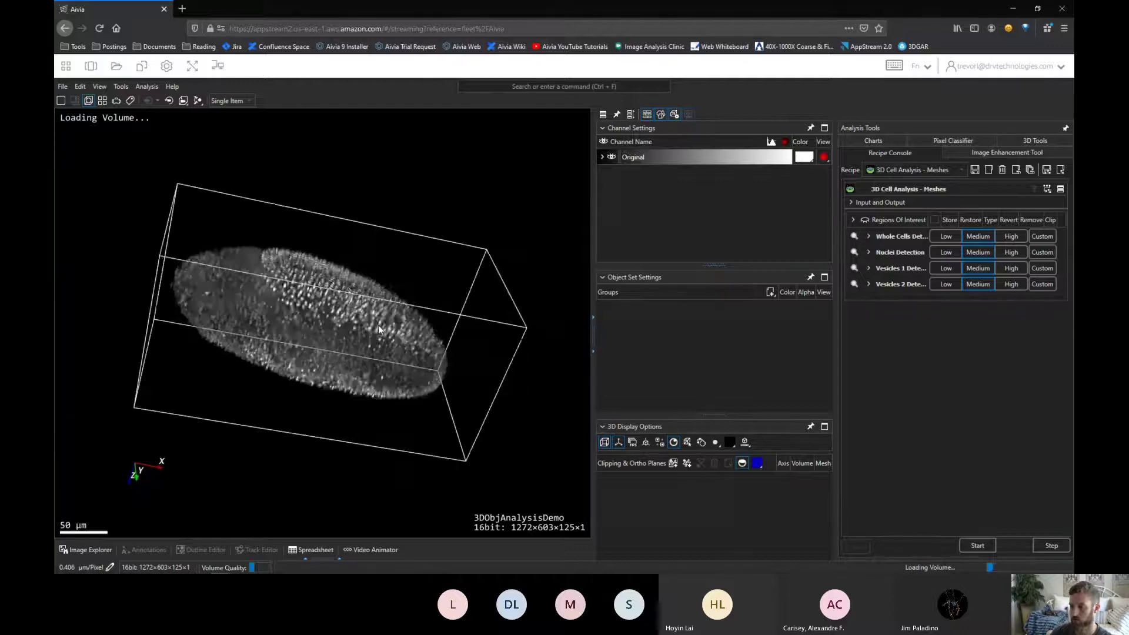
scroll(375, 325, up, 5)
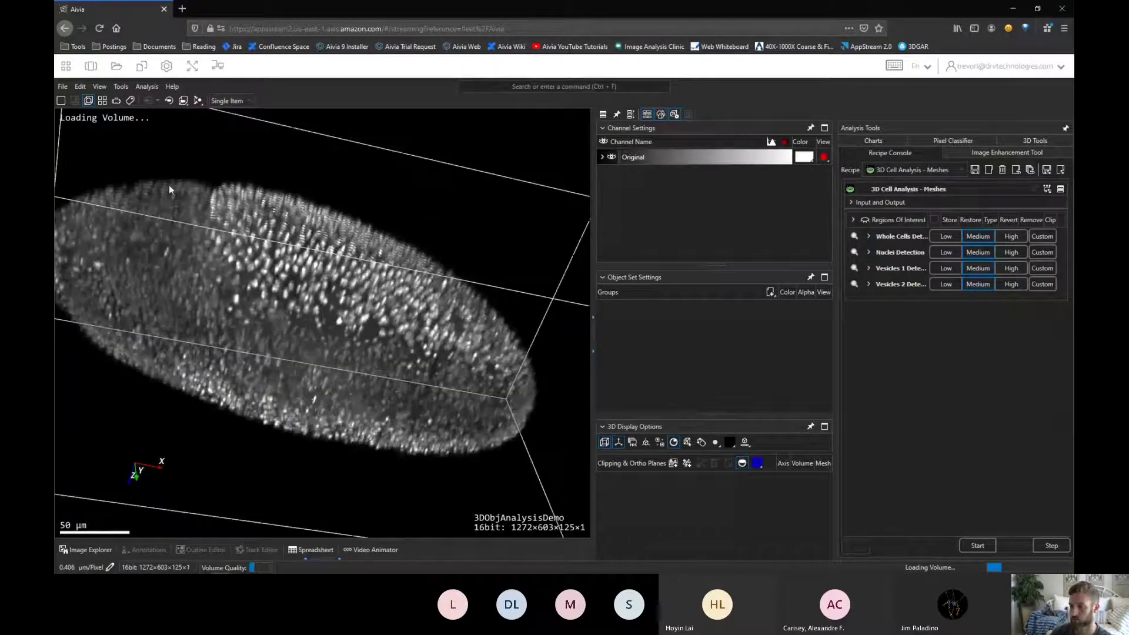
drag(168, 185, 337, 288)
scroll(302, 189, up, 3)
scroll(336, 288, down, 3)
scroll(337, 288, up, 4)
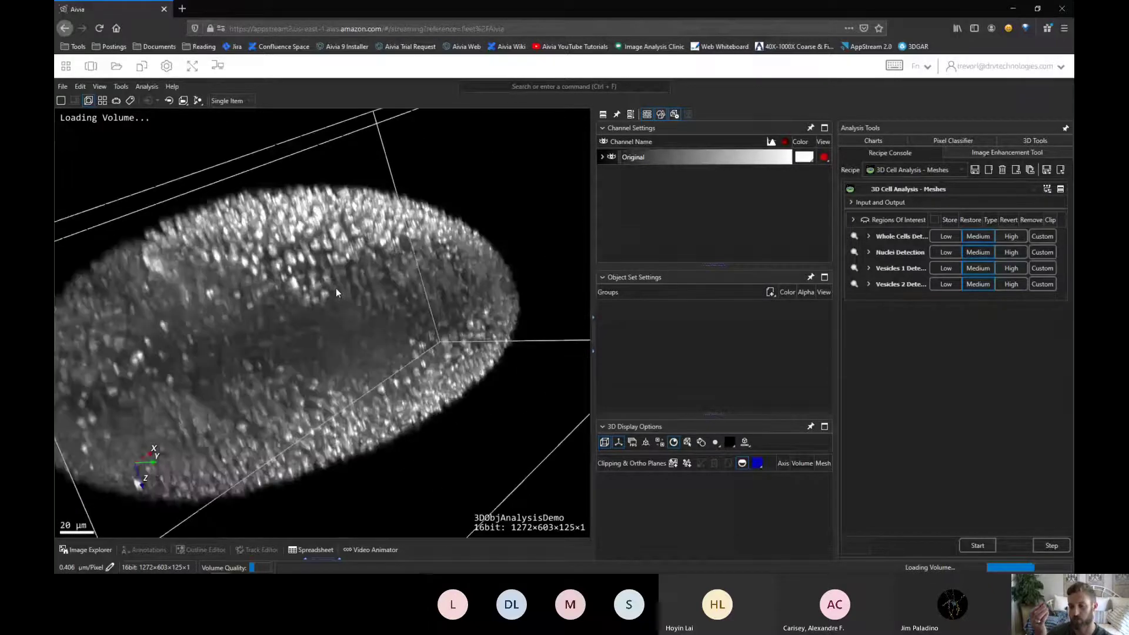
scroll(336, 288, down, 4)
scroll(336, 288, up, 4)
scroll(337, 288, down, 3)
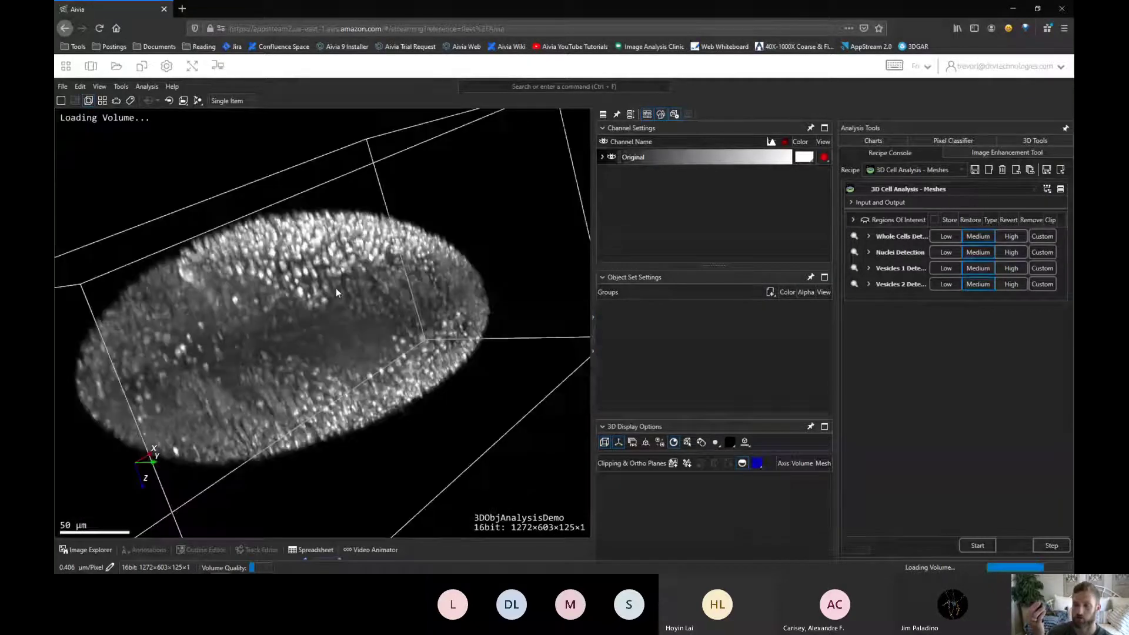
scroll(336, 288, down, 3)
scroll(336, 288, up, 5)
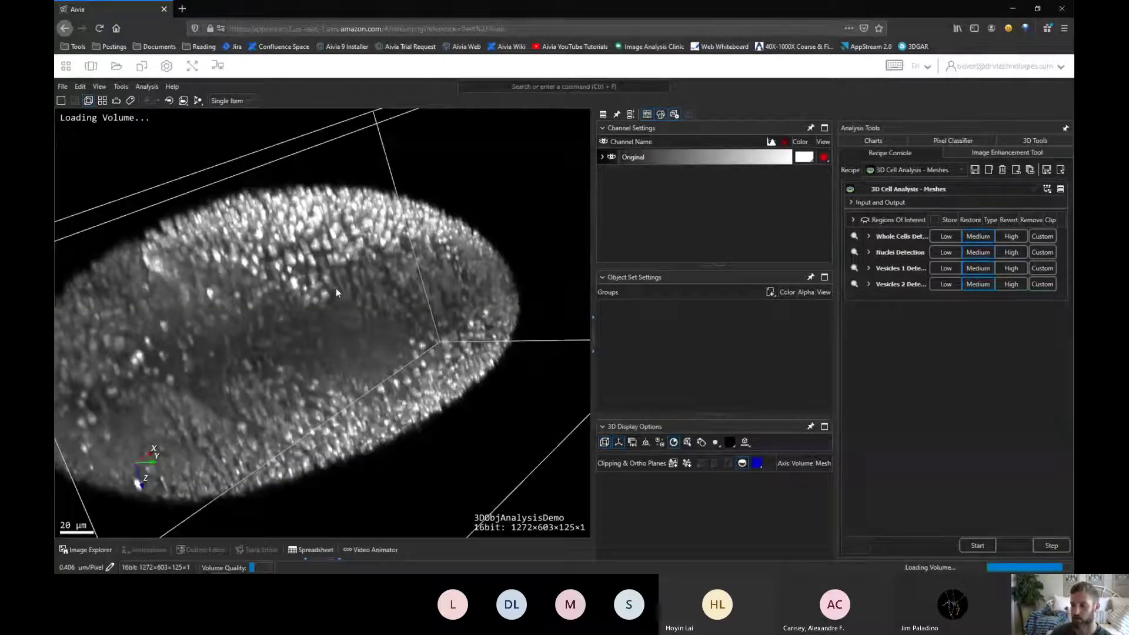
scroll(359, 274, up, 1)
drag(360, 274, 383, 262)
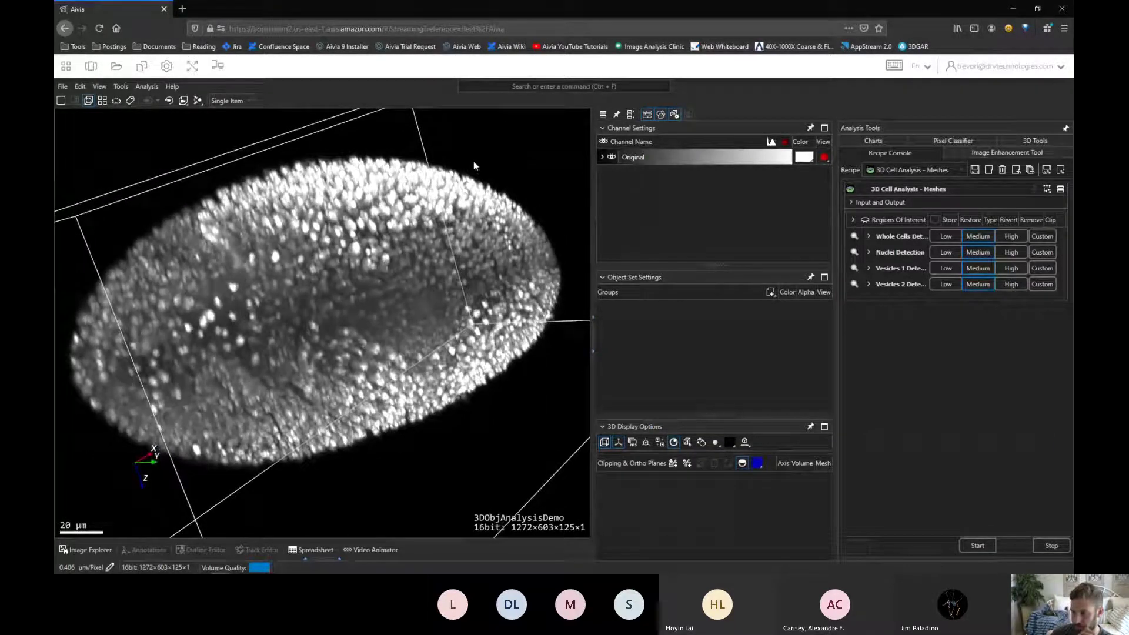
scroll(464, 189, up, 5)
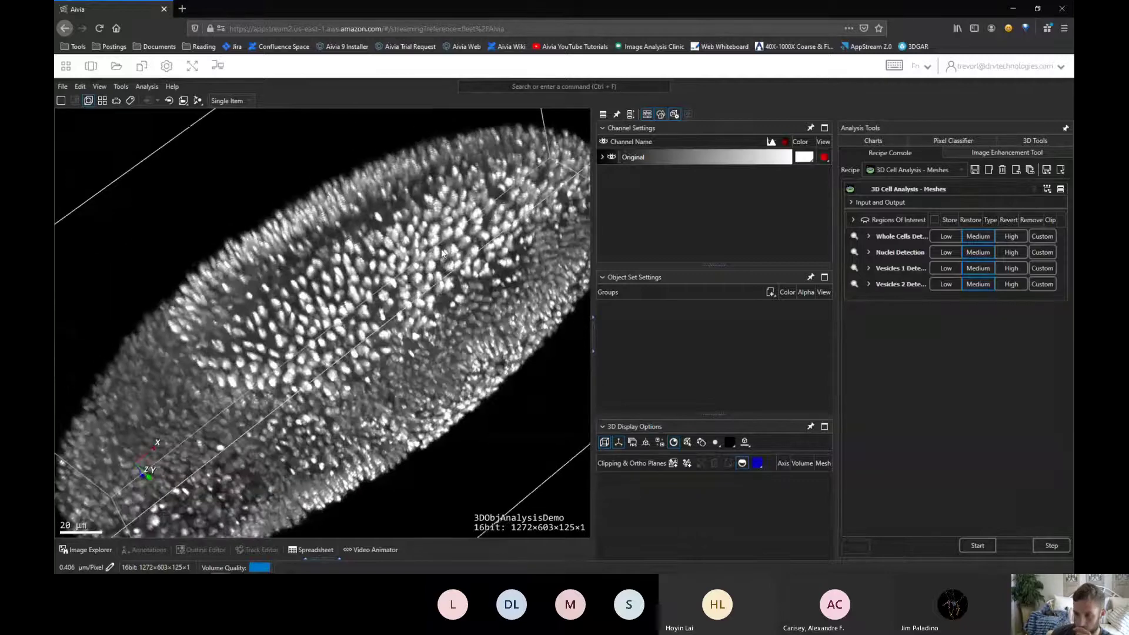
drag(442, 252, 474, 464)
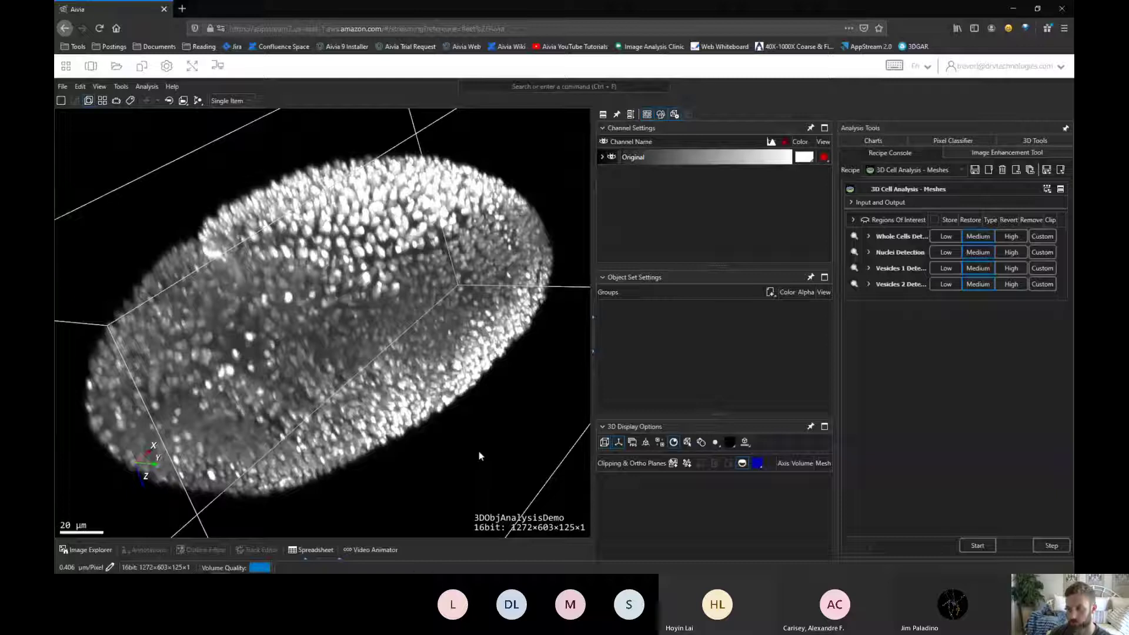
drag(477, 454, 350, 280)
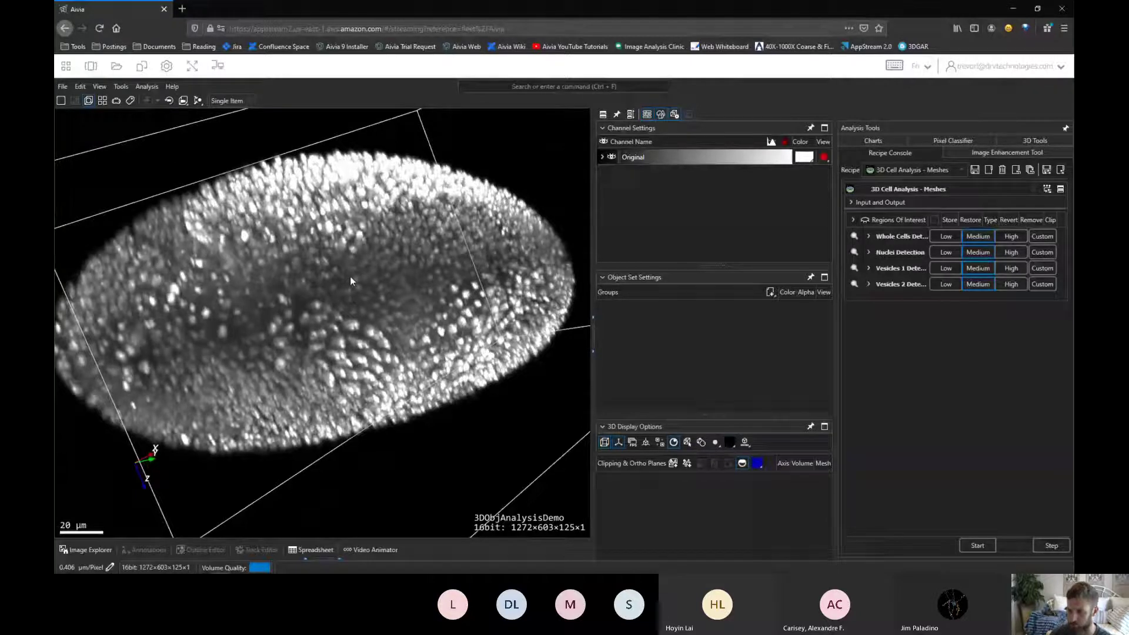
drag(487, 442, 354, 228)
drag(538, 391, 518, 419)
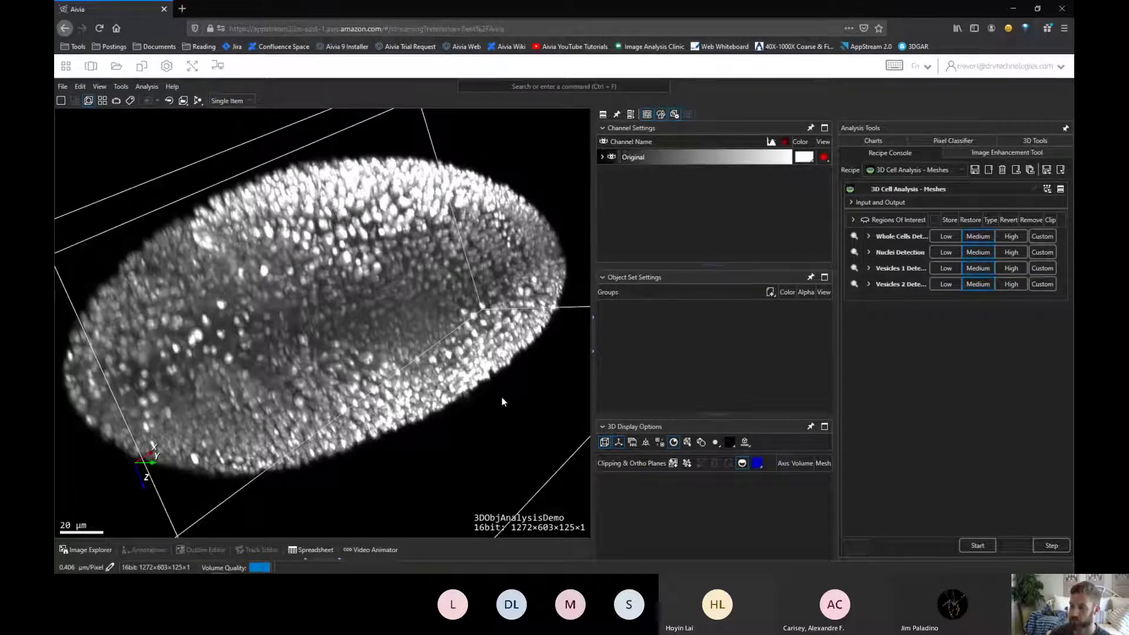
drag(502, 401, 475, 468)
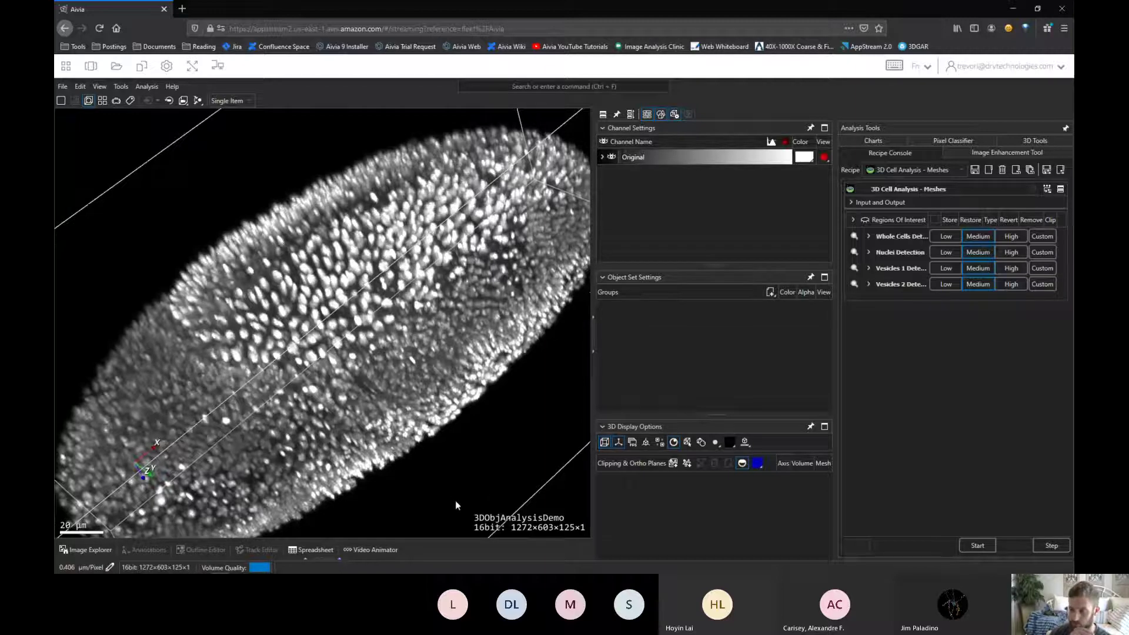
drag(455, 500, 491, 422)
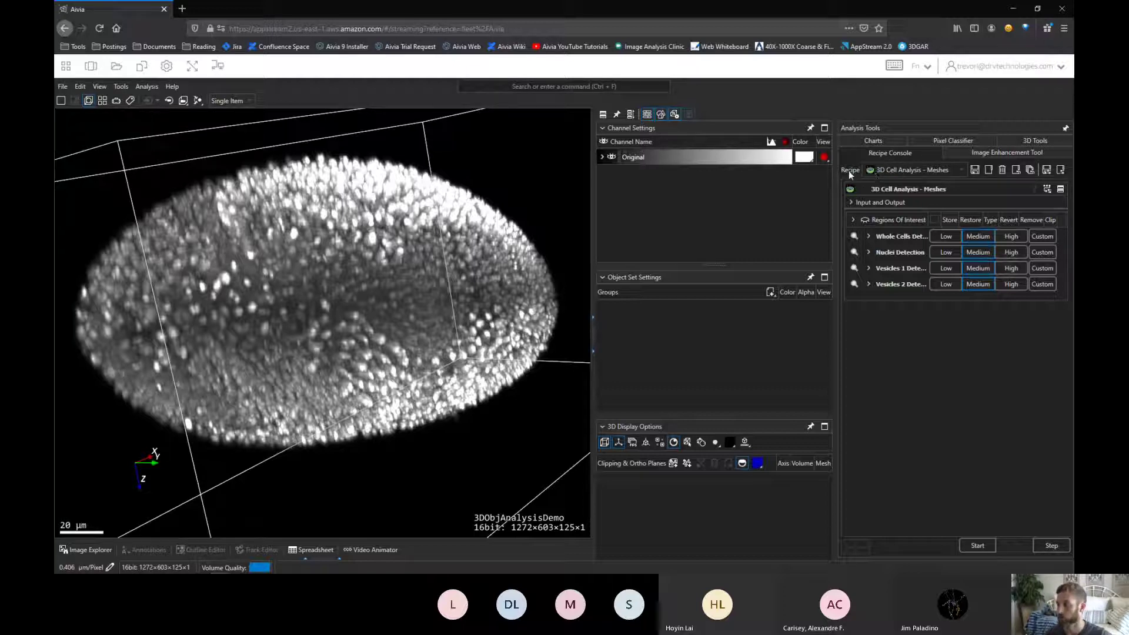
- Load the 3D Object Analysis - Meshes recipe and show its advanced interface
click(912, 170)
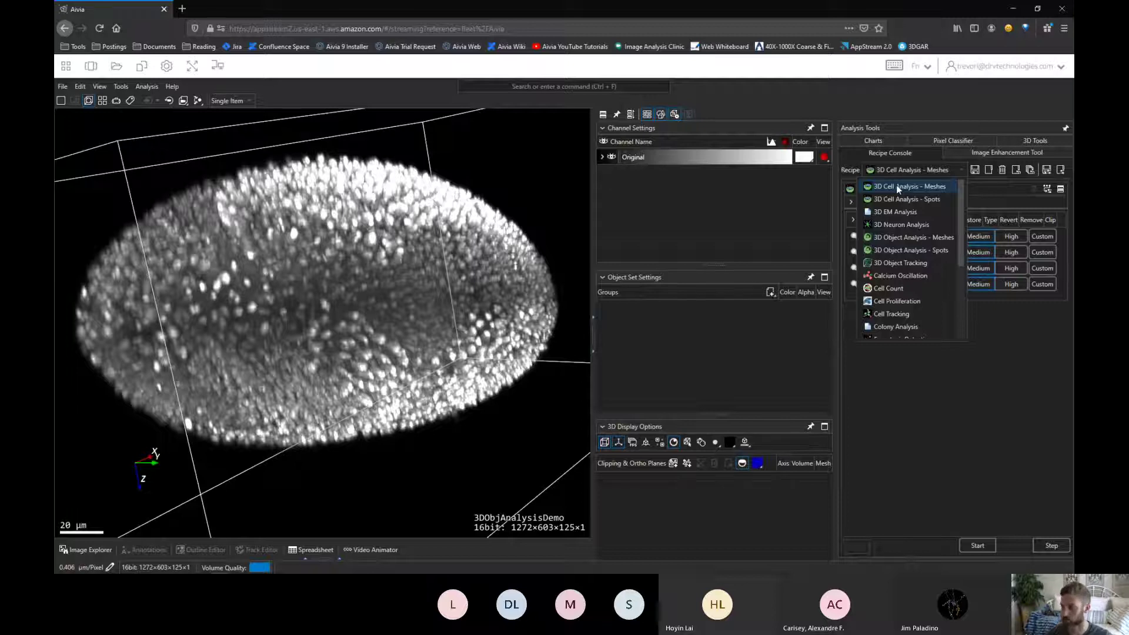
click(904, 236)
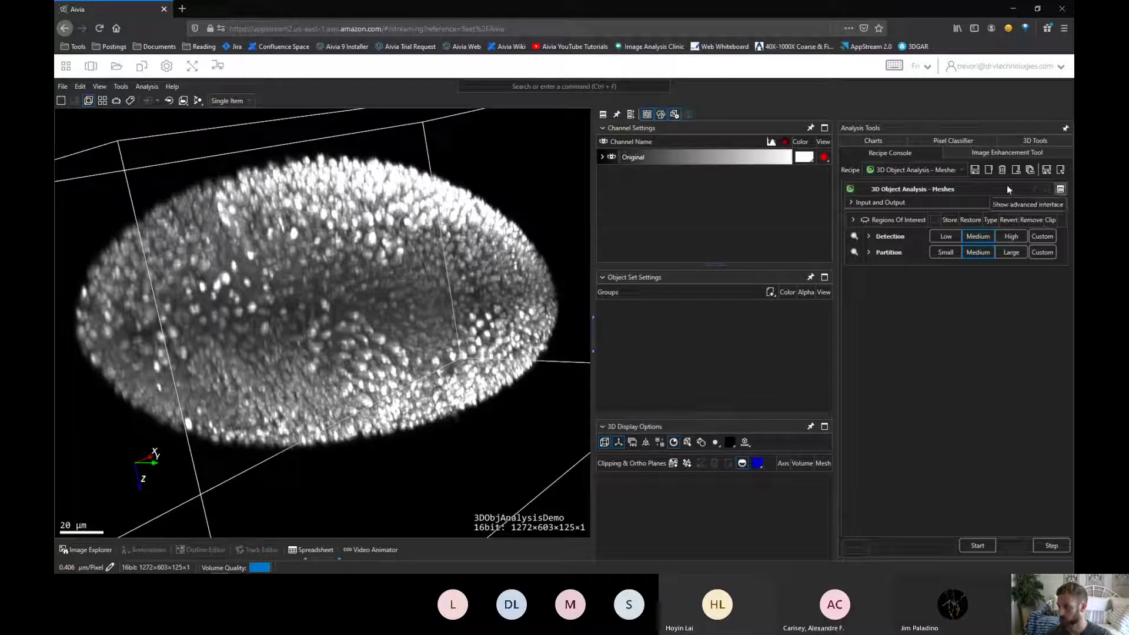
click(1060, 190)
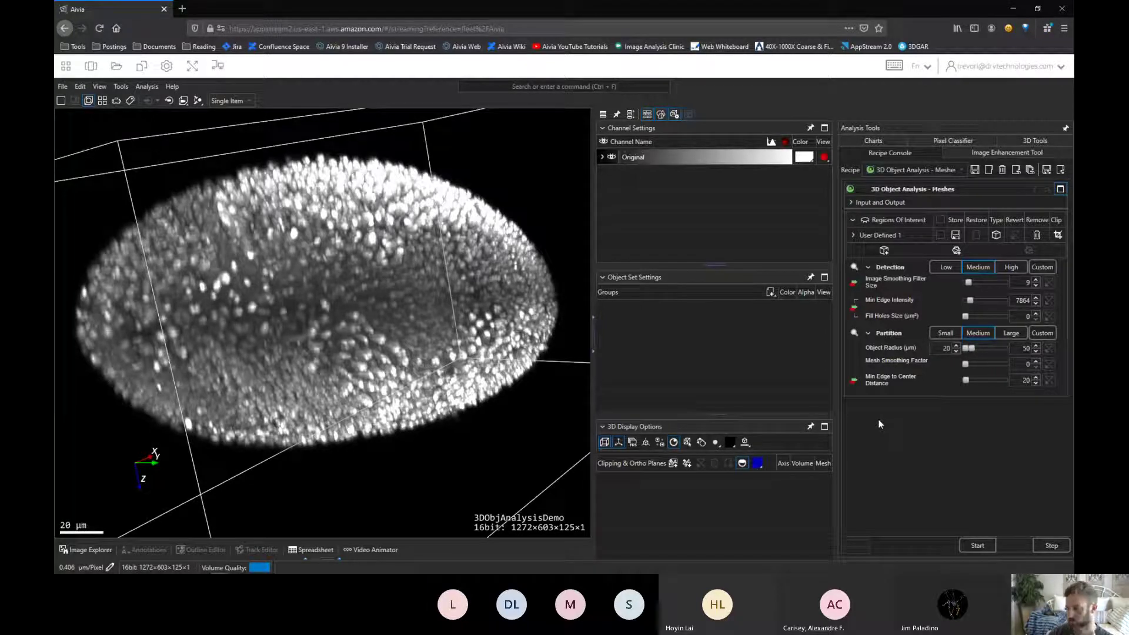
- Choose the Original channel as the recipe's input, leaving the input and output settings collapsed
click(880, 202)
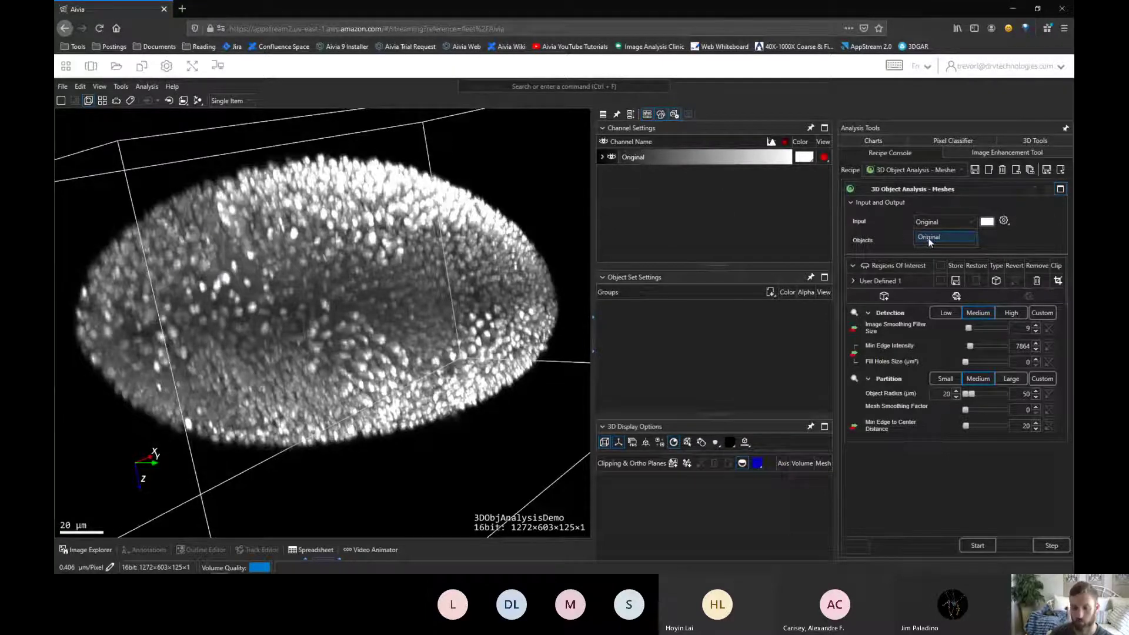
click(930, 241)
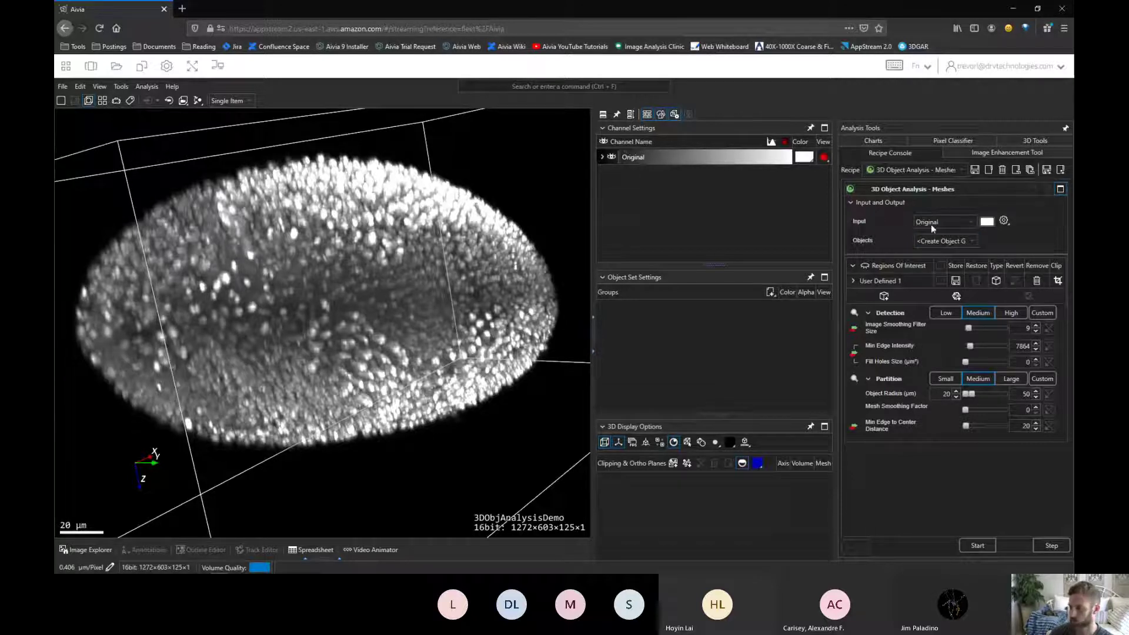
click(866, 202)
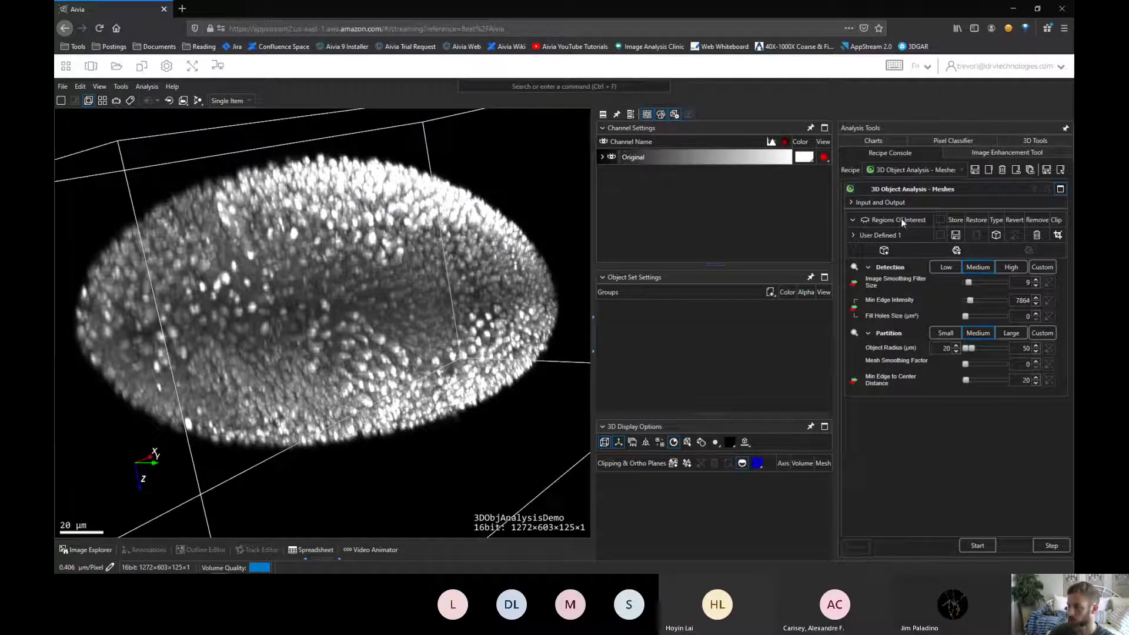
- Show the User Defined 1 region of interest in the 3D view and check its position within the embryo
click(866, 220)
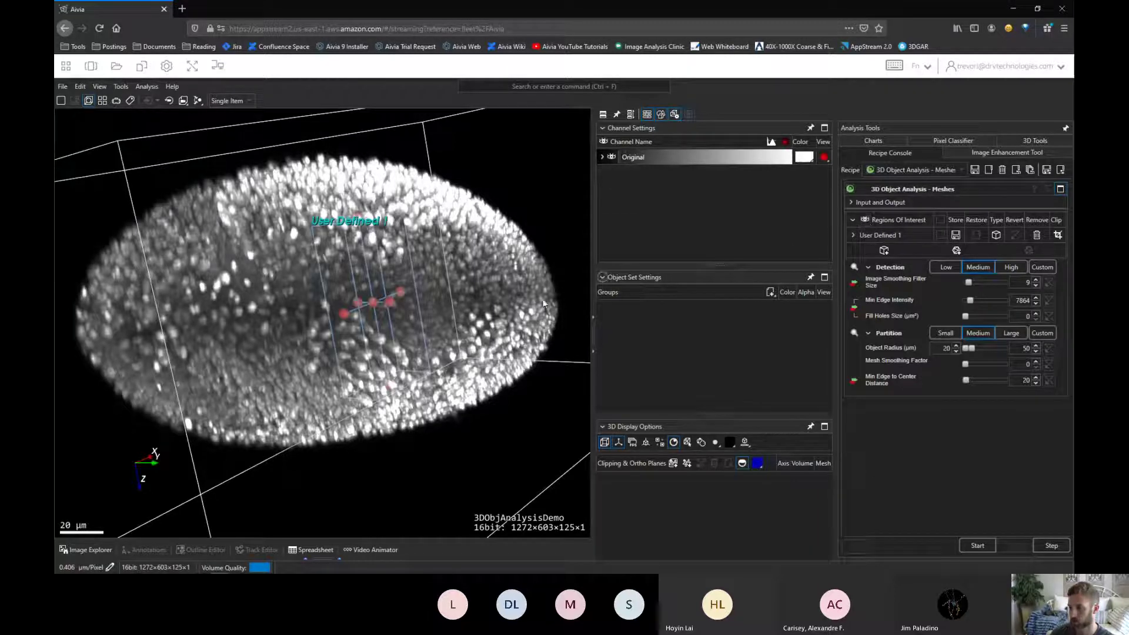
drag(555, 244, 547, 284)
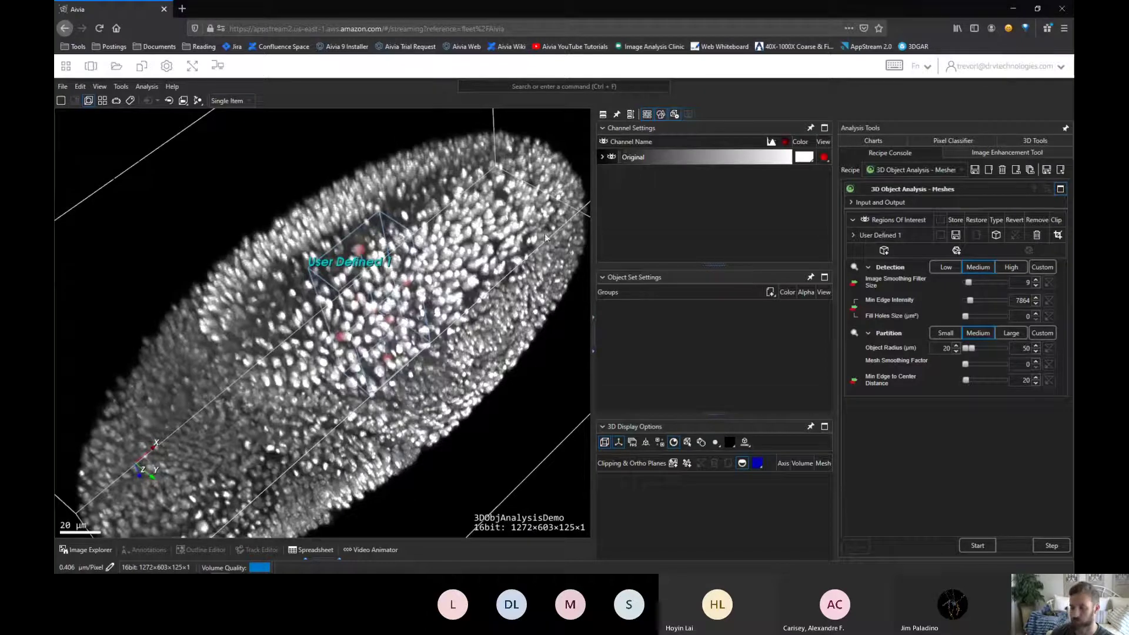
drag(547, 238, 492, 415)
mouse_move(472, 385)
mouse_down()
mouse_move(460, 400)
mouse_move(471, 406)
mouse_up()
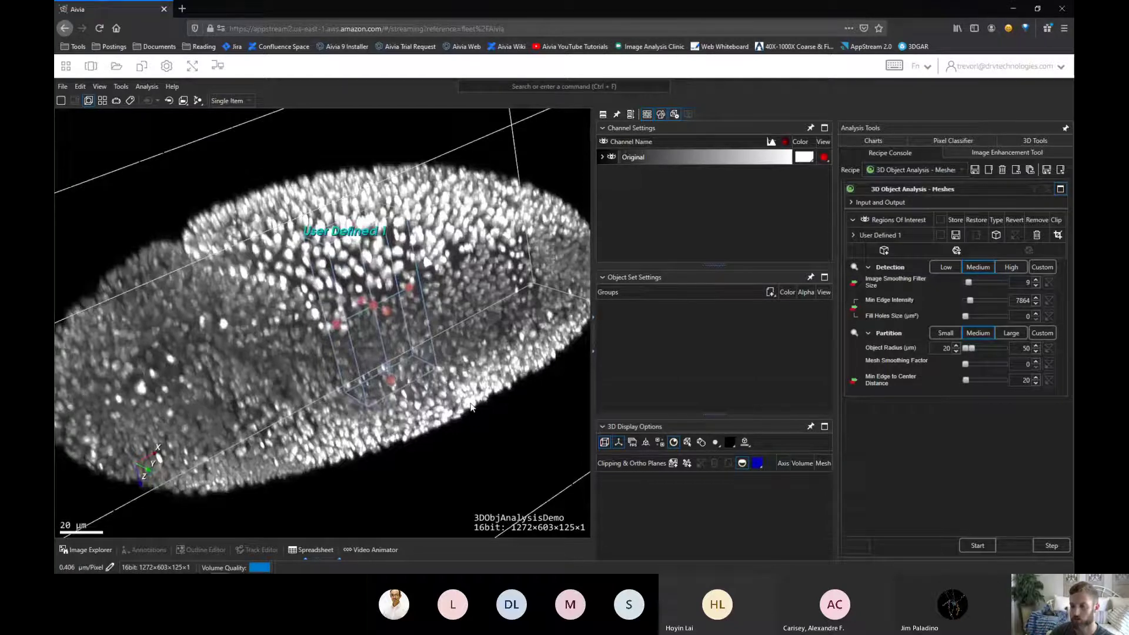
- Extend the User Defined 1 region of interest along Y until its face lies outside the embryo
drag(400, 329, 390, 308)
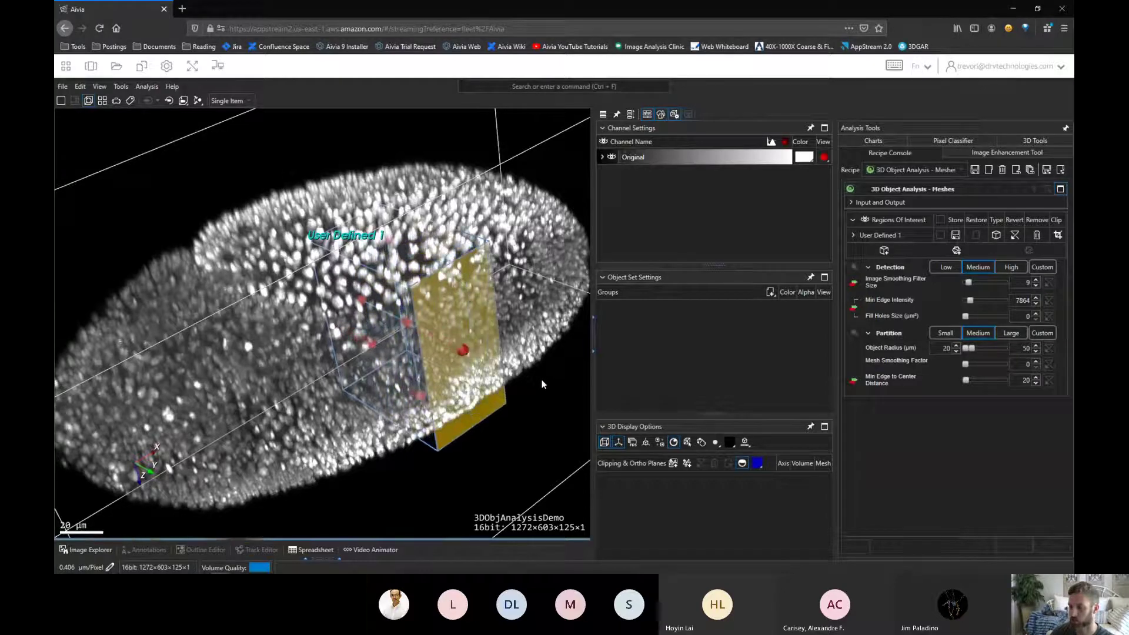
drag(547, 337, 441, 412)
scroll(537, 372, down, 3)
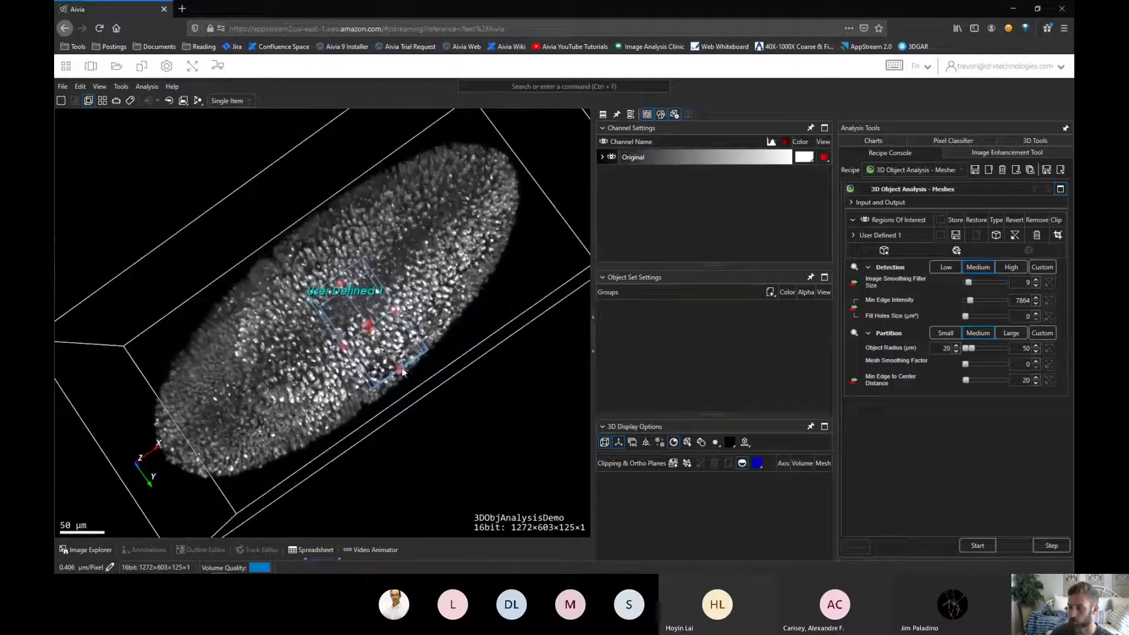
drag(402, 372, 415, 389)
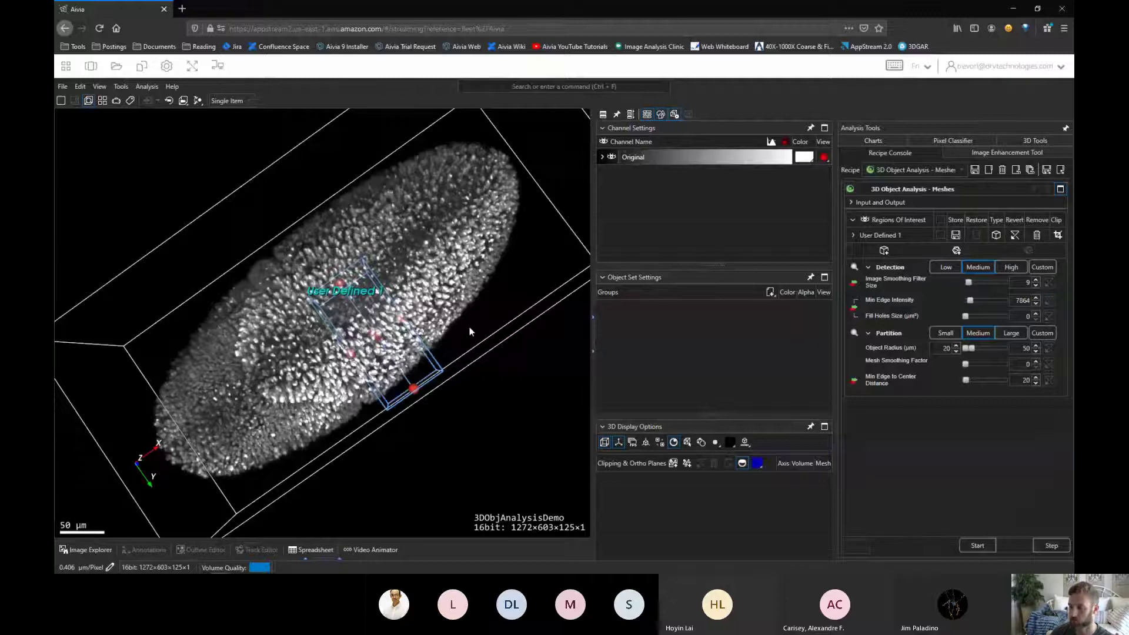
mouse_move(469, 327)
mouse_down()
mouse_move(462, 337)
mouse_move(485, 327)
mouse_move(485, 253)
mouse_move(468, 333)
mouse_up()
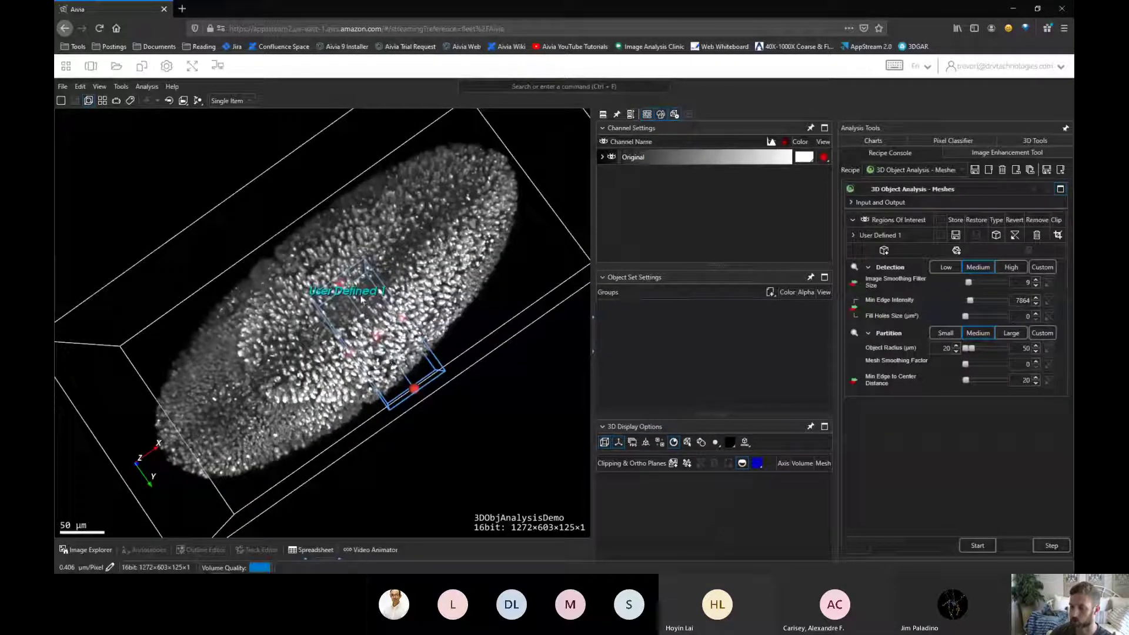
- Enlarge the region of interest along X and Z so the box encloses the embryo's half at the positive X end
drag(402, 317, 539, 207)
drag(541, 368, 552, 218)
drag(474, 433, 472, 205)
drag(433, 424, 405, 161)
drag(450, 328, 454, 373)
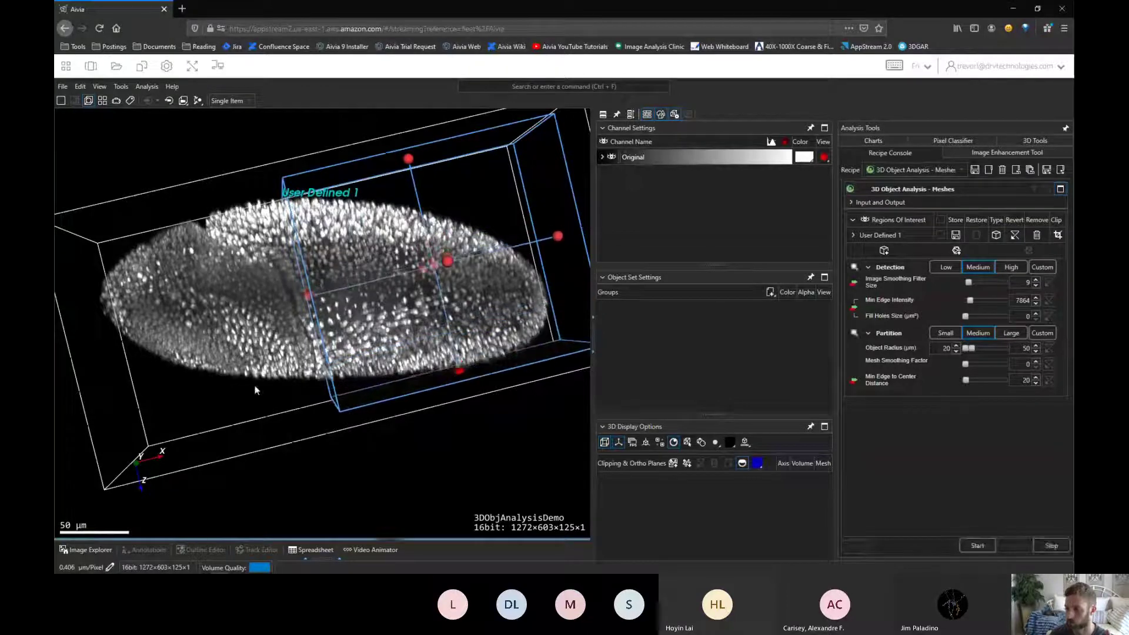
- Check from several angles how the User Defined 1 region of interest fits the embryo and enable it for the recipe
drag(327, 435, 345, 521)
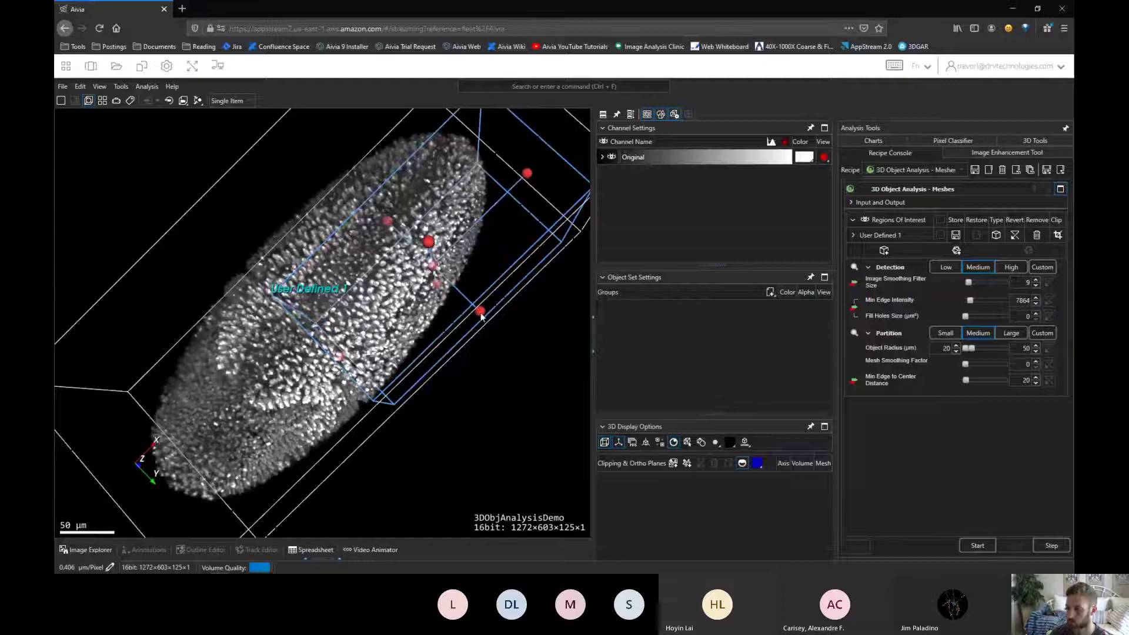
drag(475, 312, 469, 400)
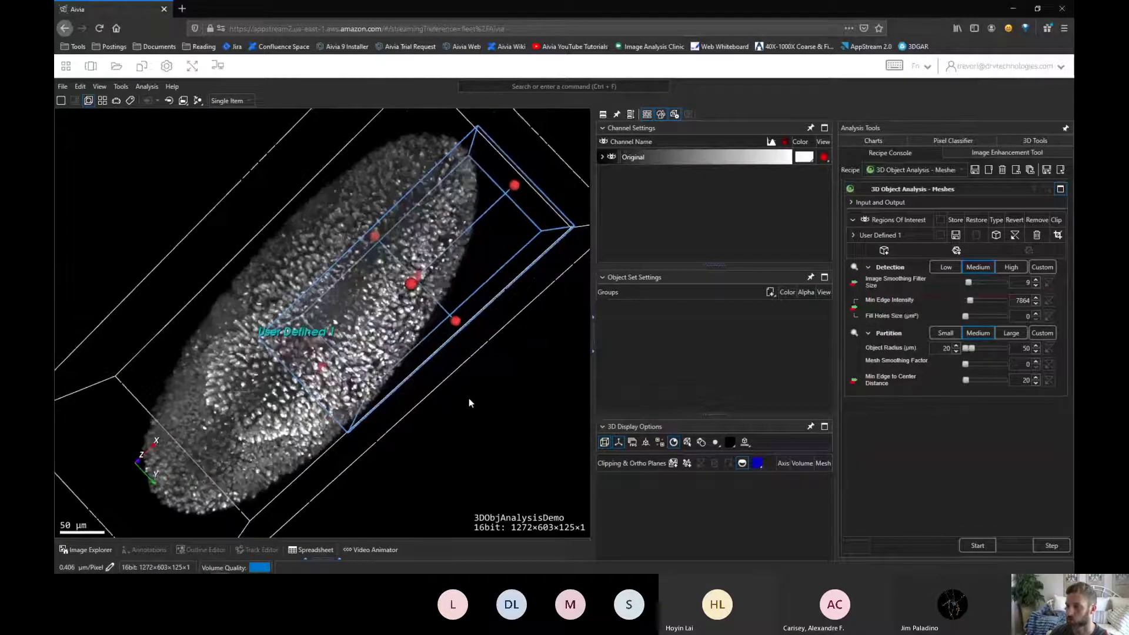
drag(372, 241, 457, 270)
mouse_move(446, 492)
mouse_down()
mouse_move(342, 464)
mouse_move(403, 387)
mouse_move(433, 498)
mouse_up()
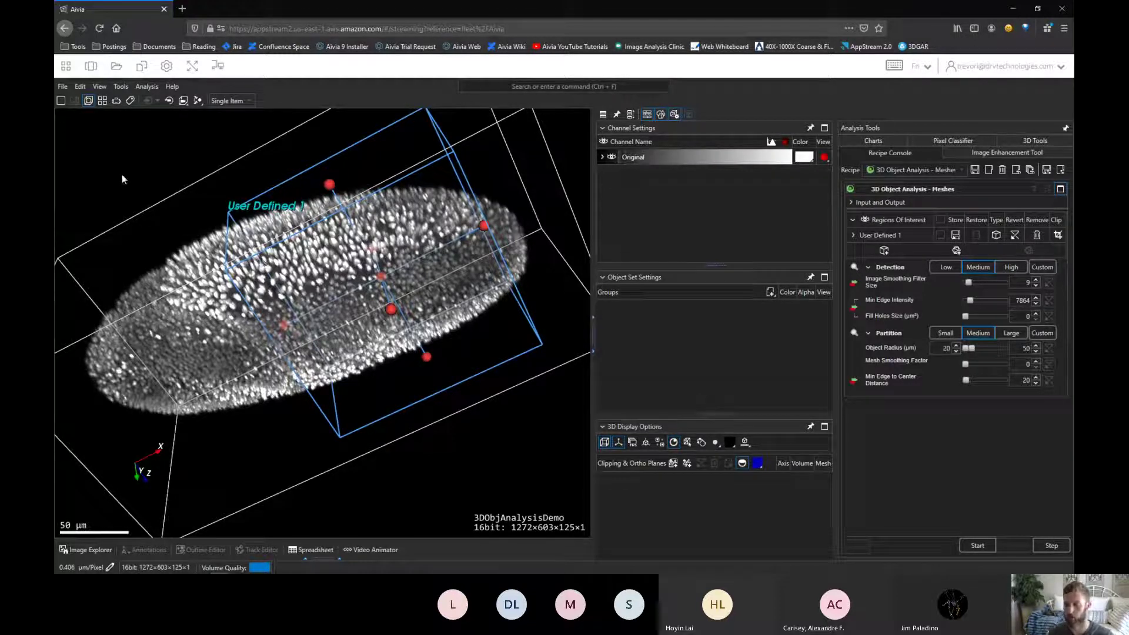
drag(122, 174, 375, 490)
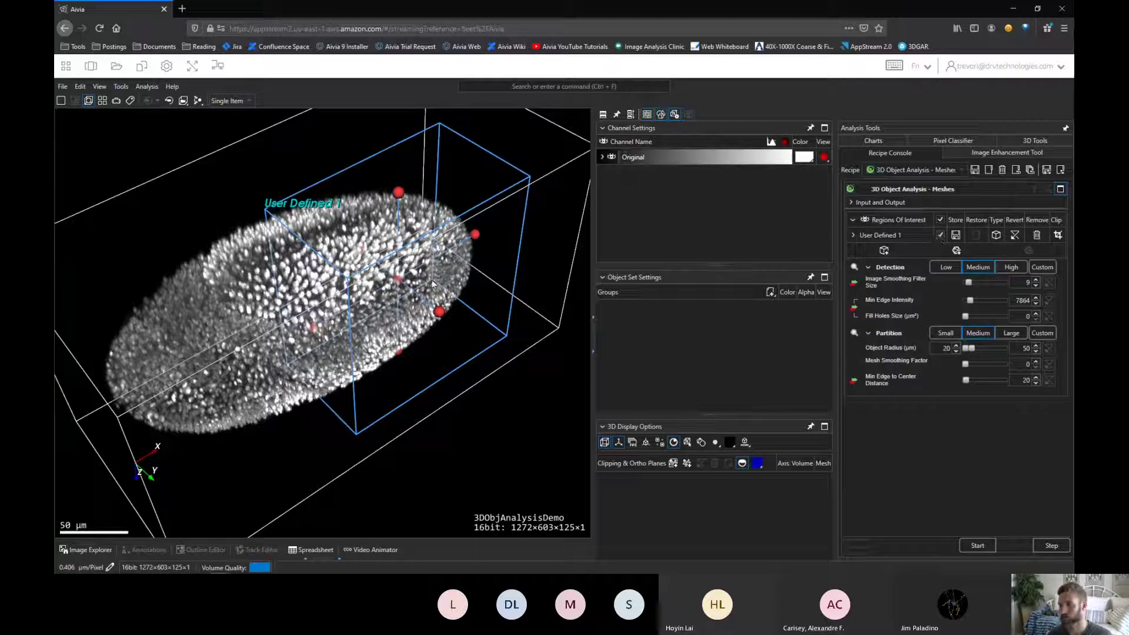
drag(263, 163, 683, 255)
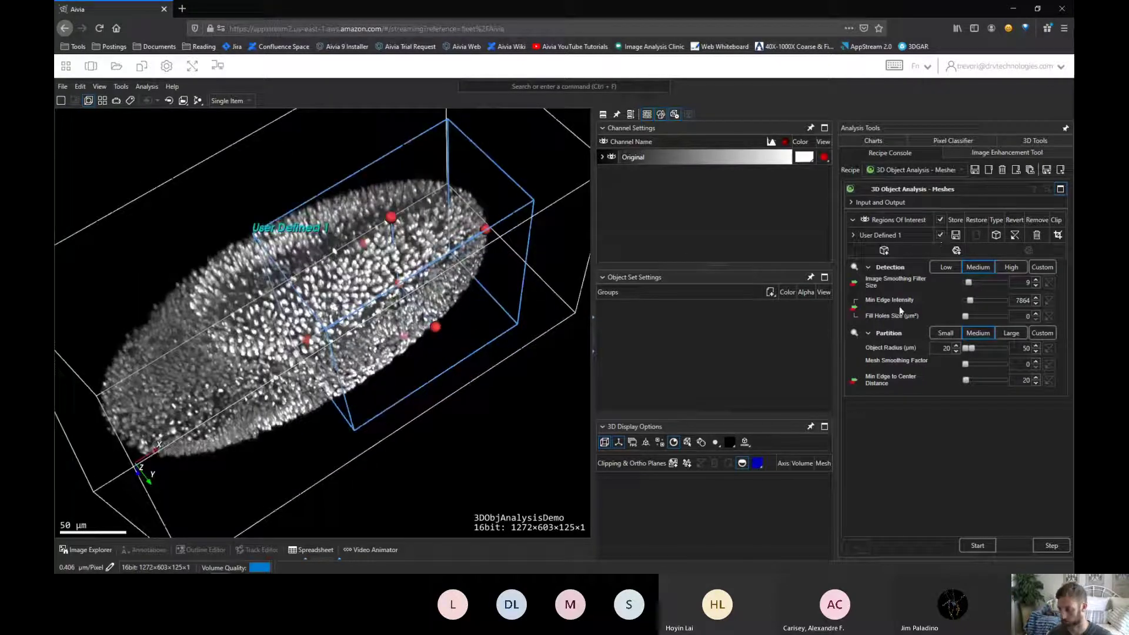
mouse_move(468, 432)
mouse_down()
mouse_move(482, 345)
mouse_move(449, 445)
mouse_up()
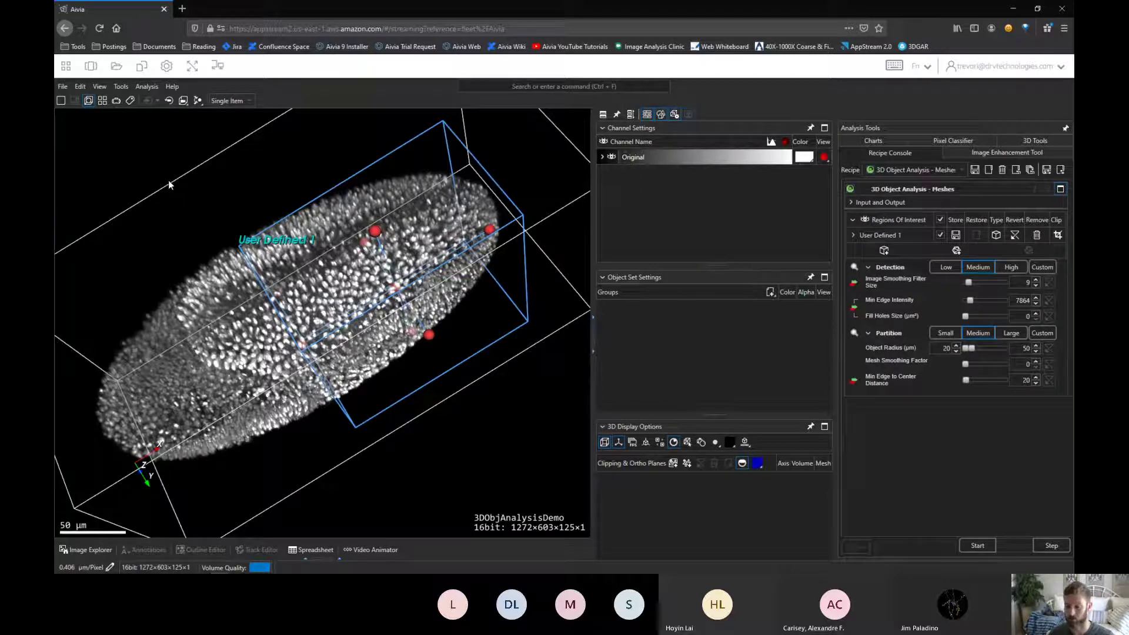
- Switch to the 2D slice view, go to Z slice 58 and inspect the nuclei inside the region of interest up close
click(61, 101)
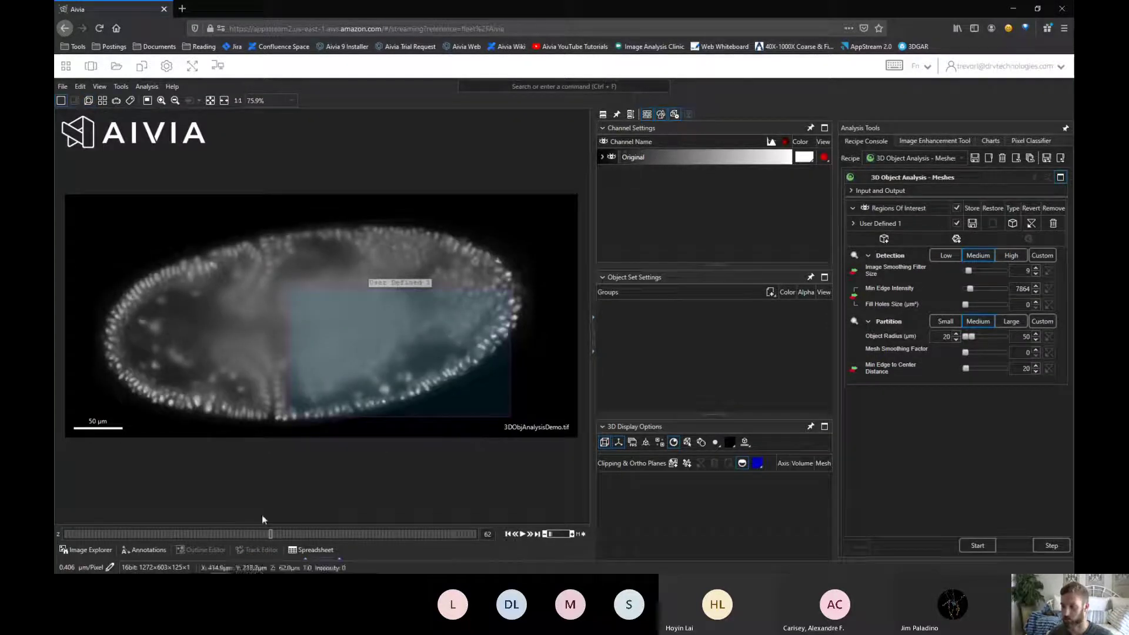
drag(268, 530, 386, 534)
drag(318, 546, 257, 552)
scroll(476, 423, up, 3)
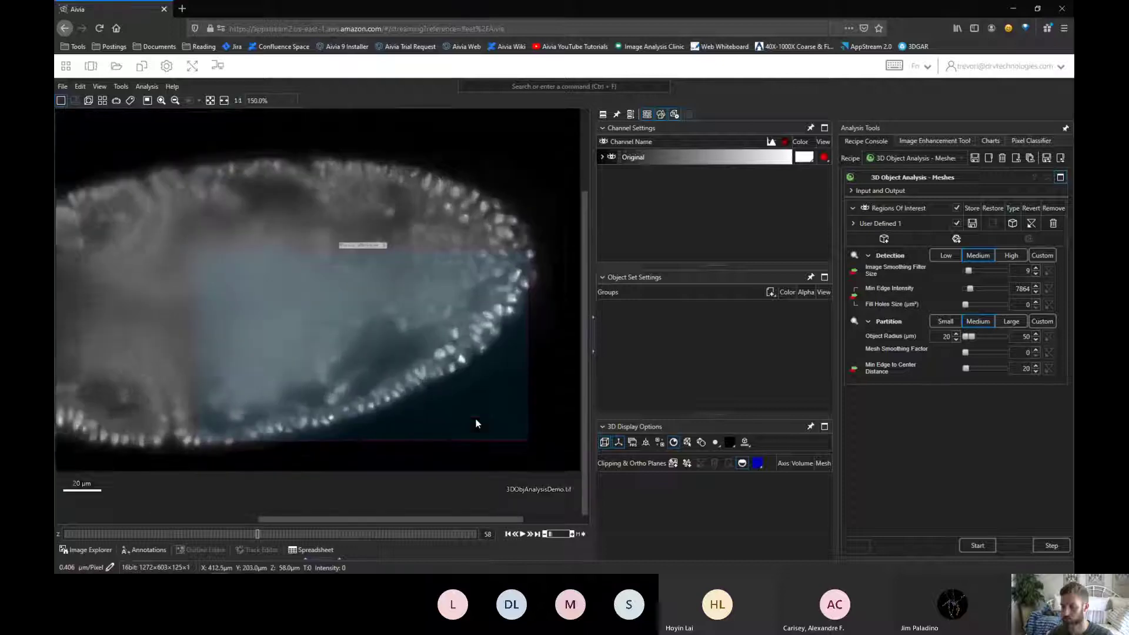
scroll(454, 450, up, 3)
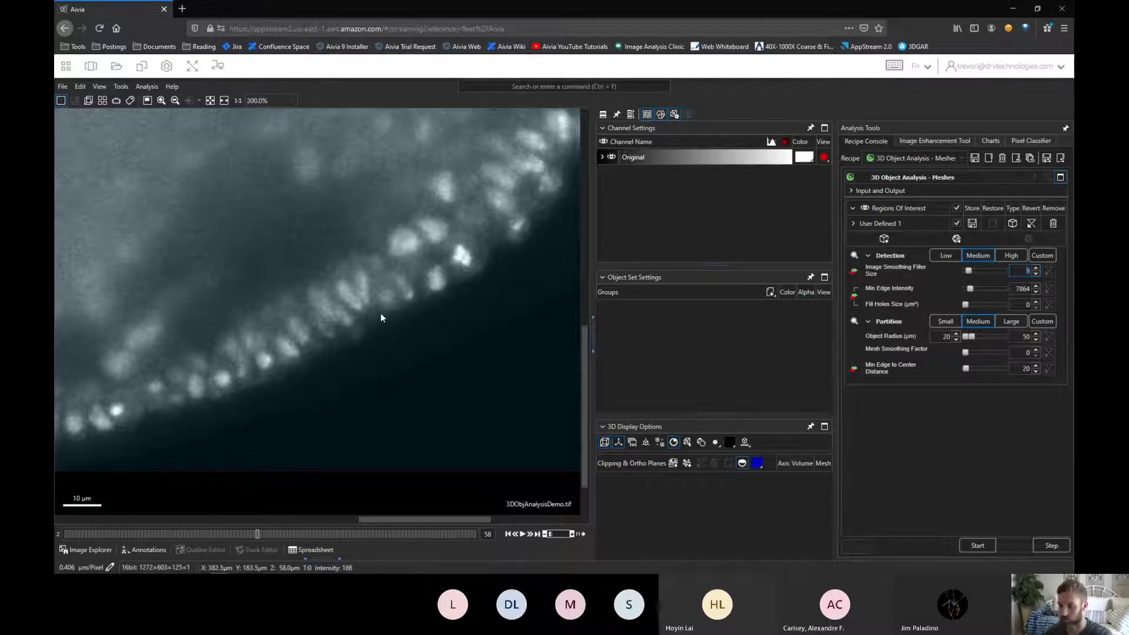
scroll(380, 313, up, 10)
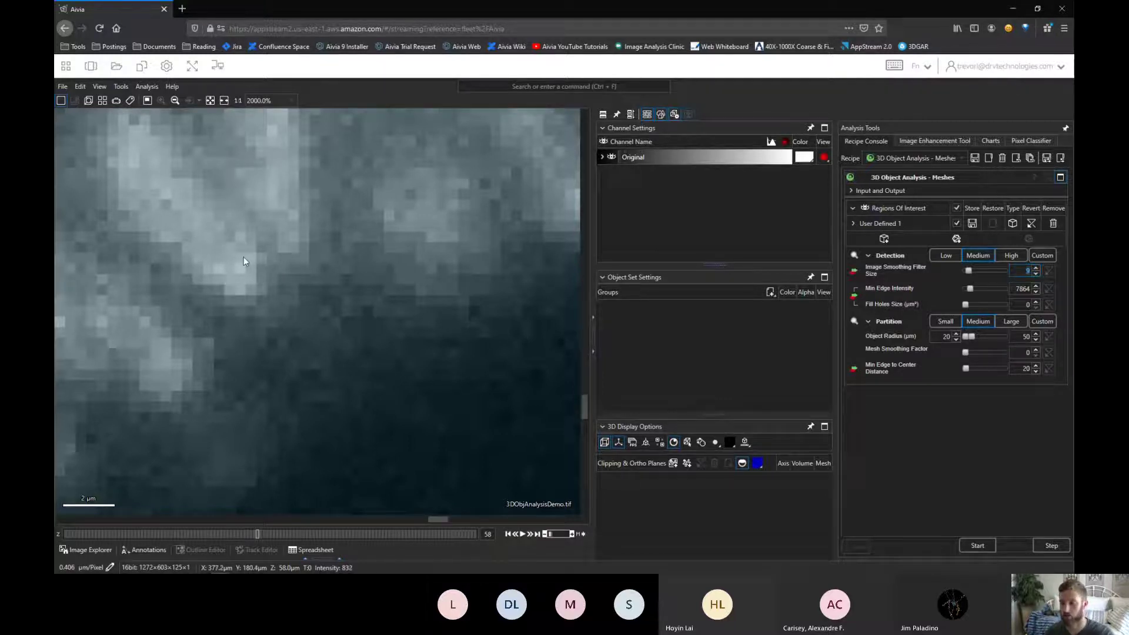
scroll(294, 295, down, 5)
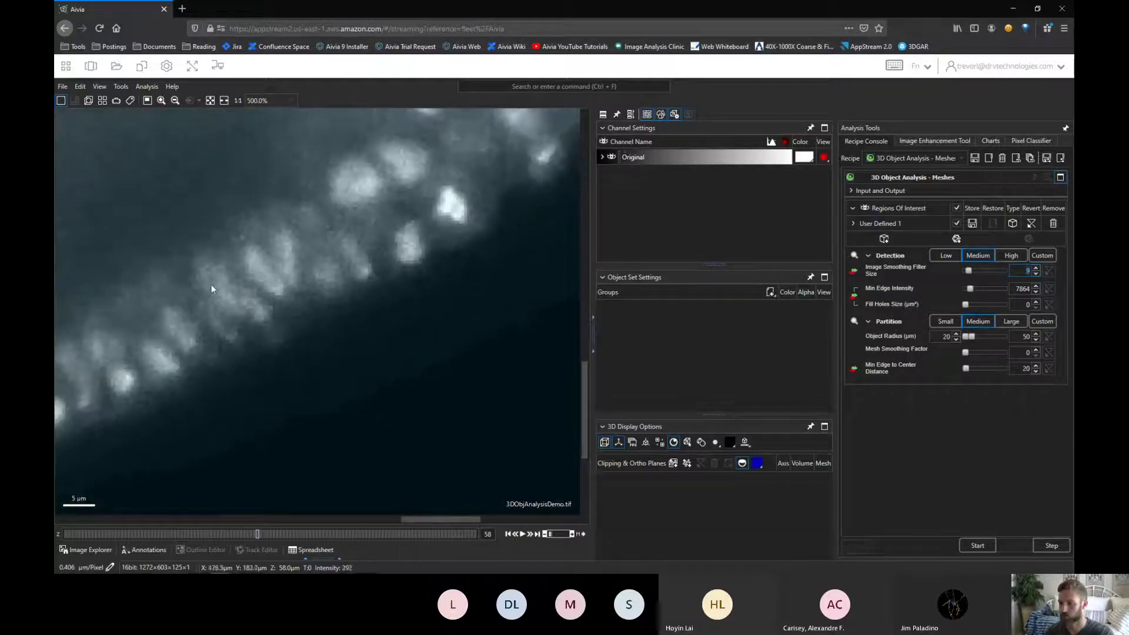
scroll(211, 285, down, 2)
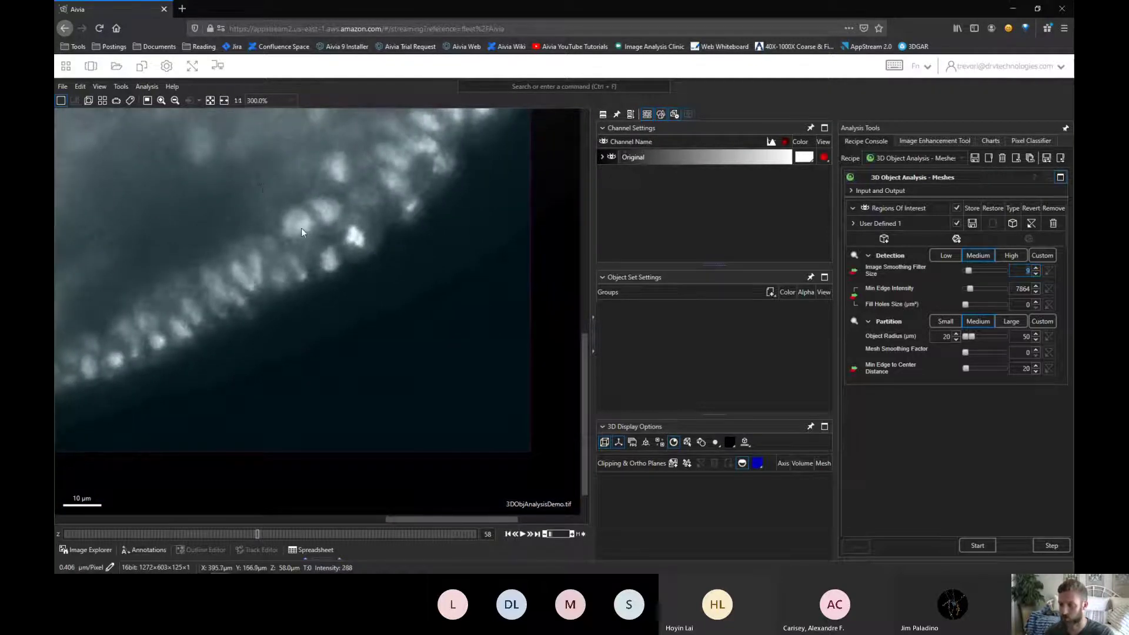
- Set the recipe's Detection stage to Skip Smooth Image and to Remove Background
click(855, 274)
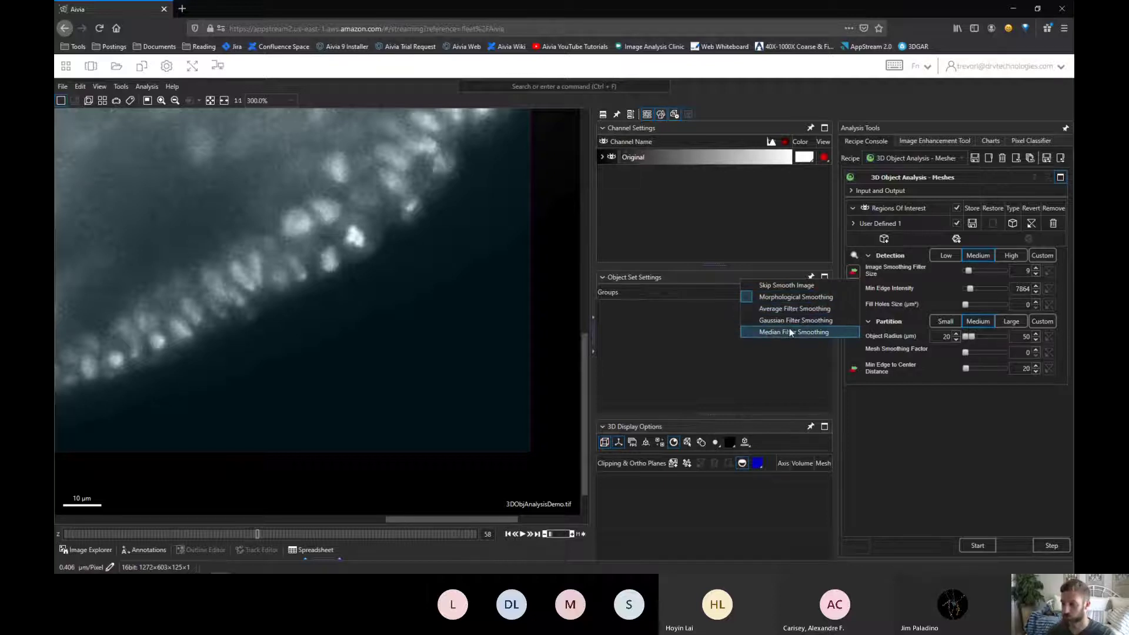
click(783, 285)
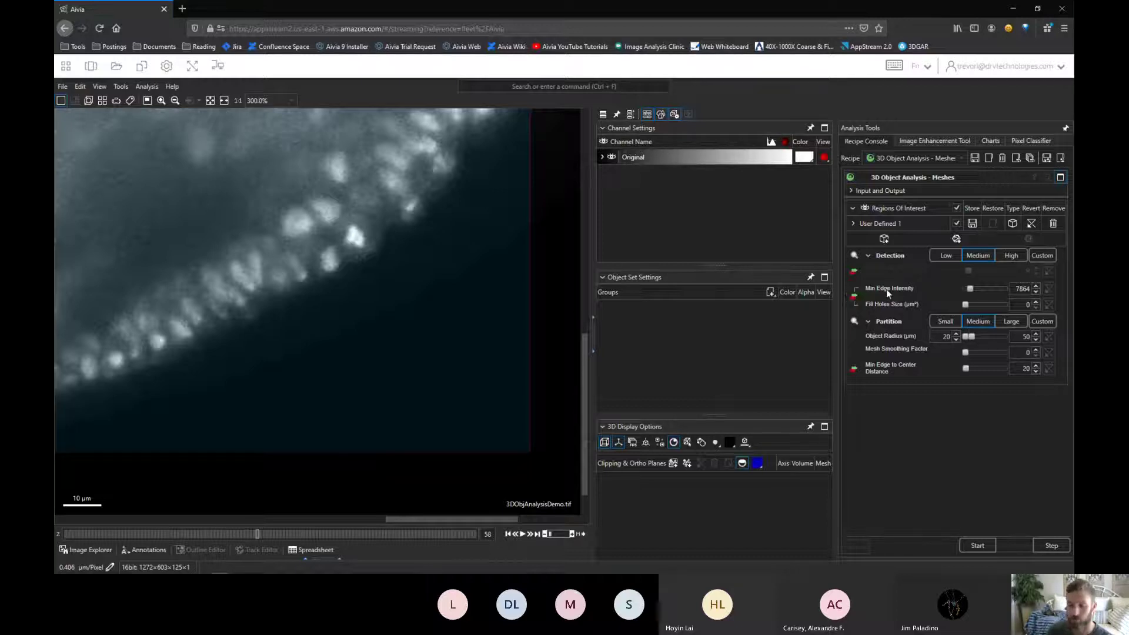
click(854, 297)
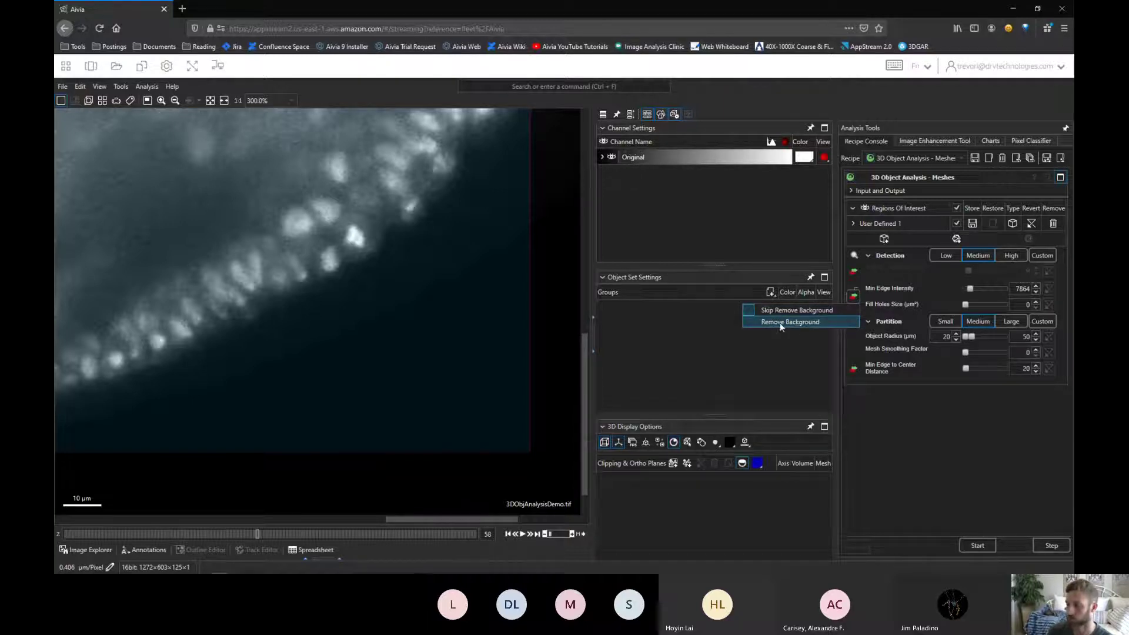
click(809, 322)
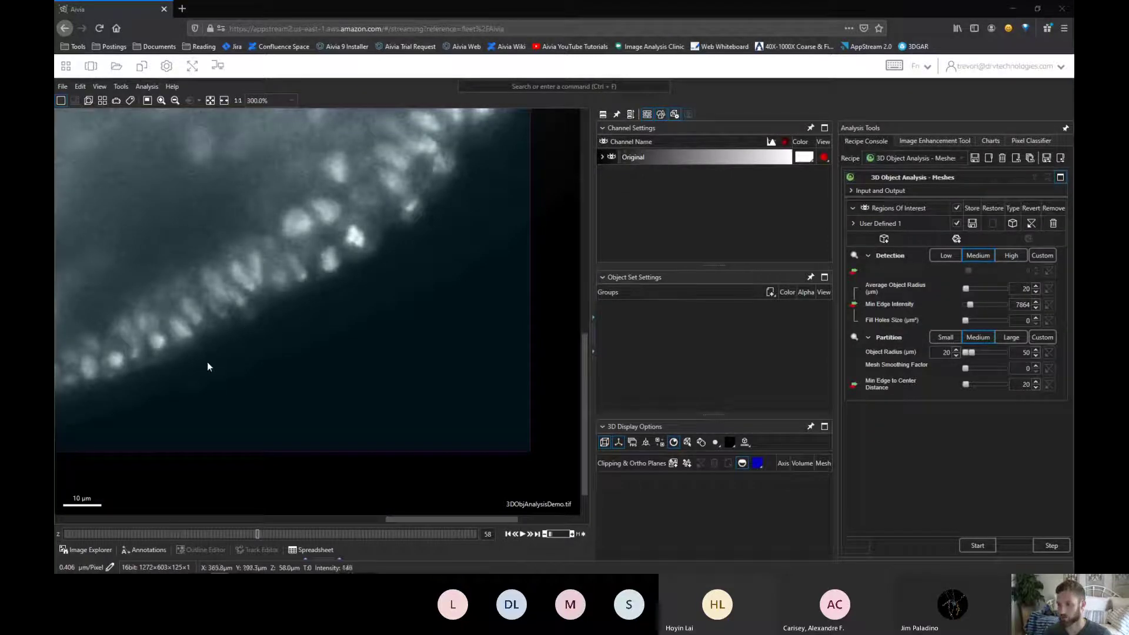
- Examine the size and brightness of the nuclei along the embryo's edge within the region of interest in slice 58
scroll(207, 369, up, 2)
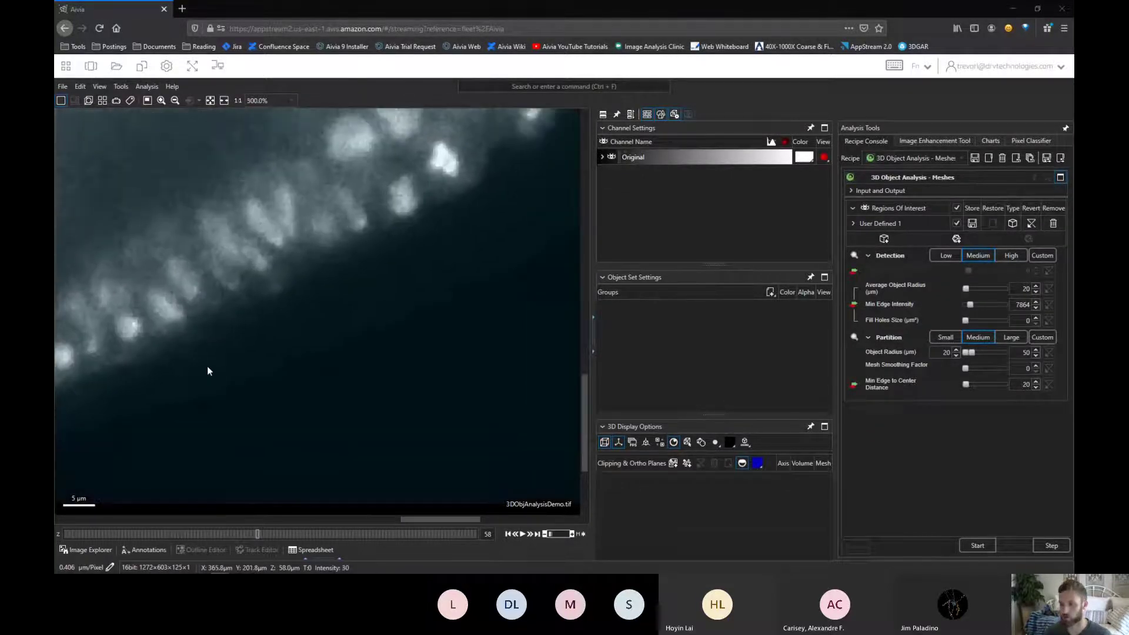
scroll(208, 370, up, 3)
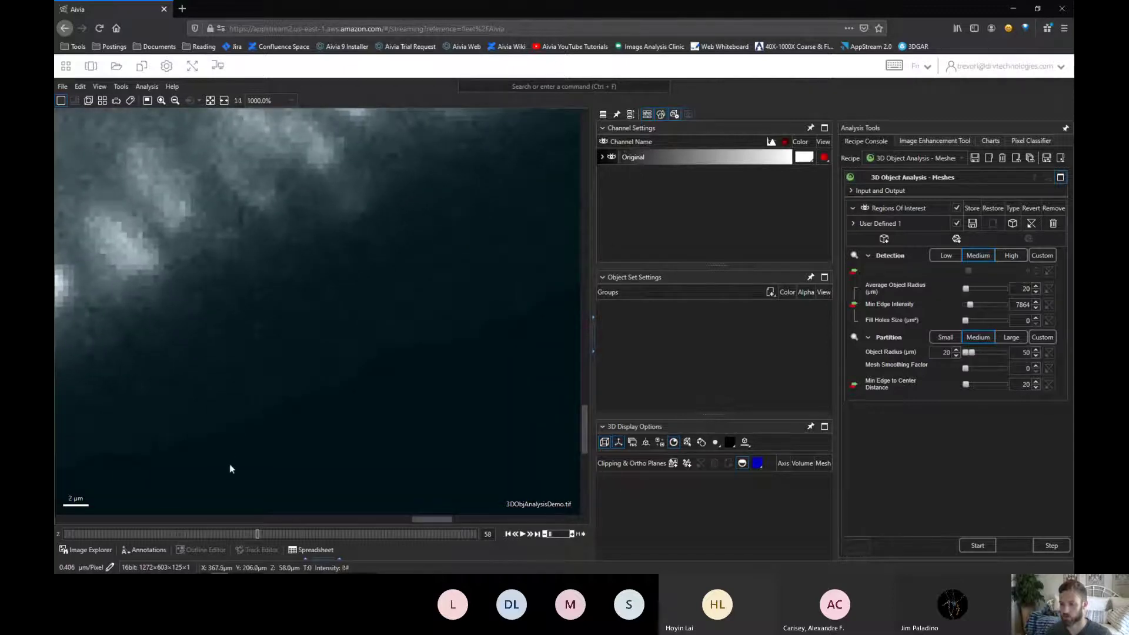
scroll(230, 469, down, 3)
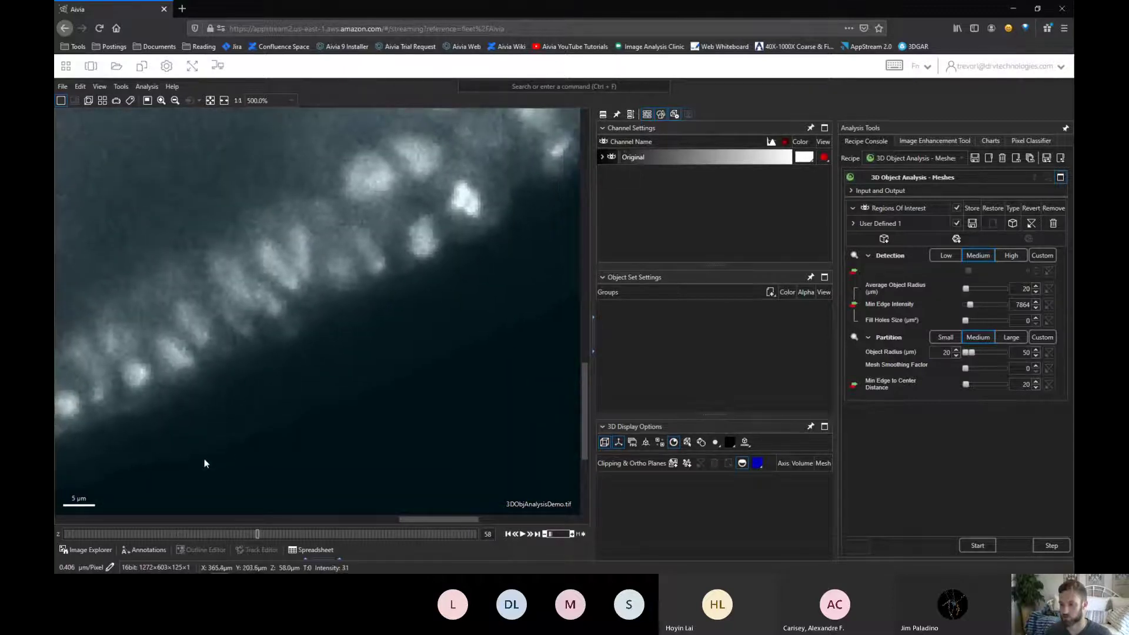
scroll(586, 388, up, 3)
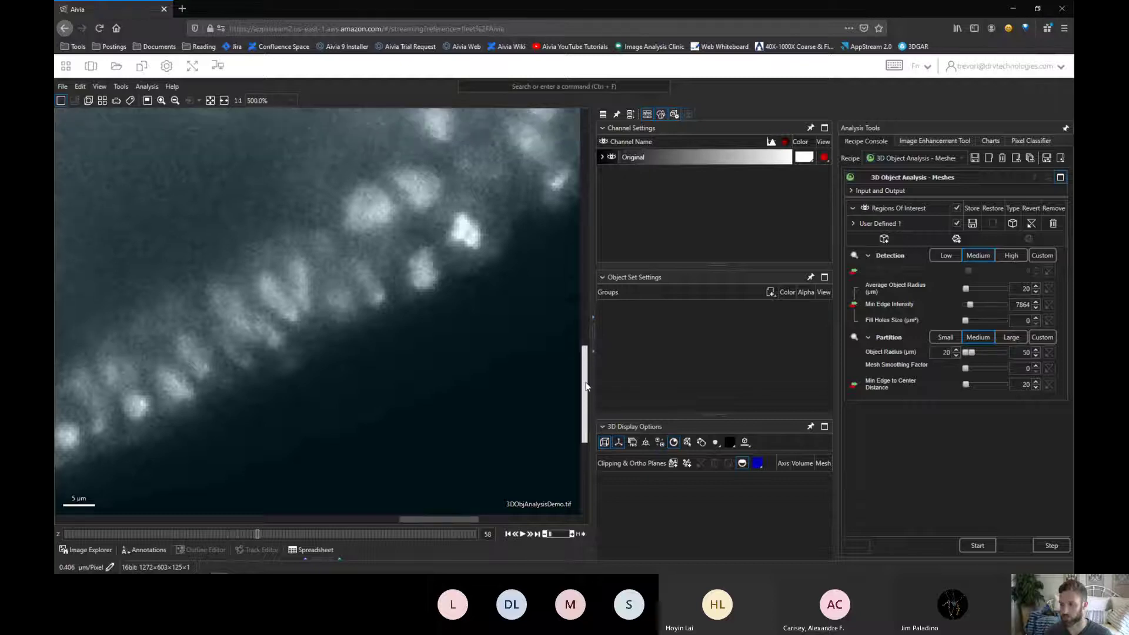
scroll(584, 387, down, 1)
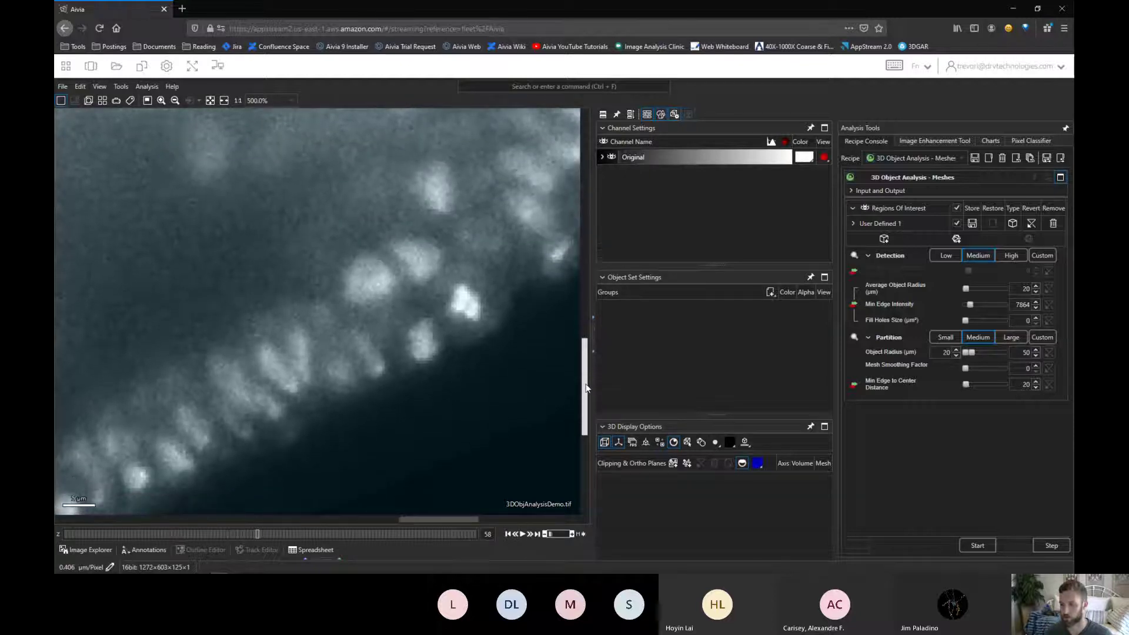
drag(414, 520, 411, 521)
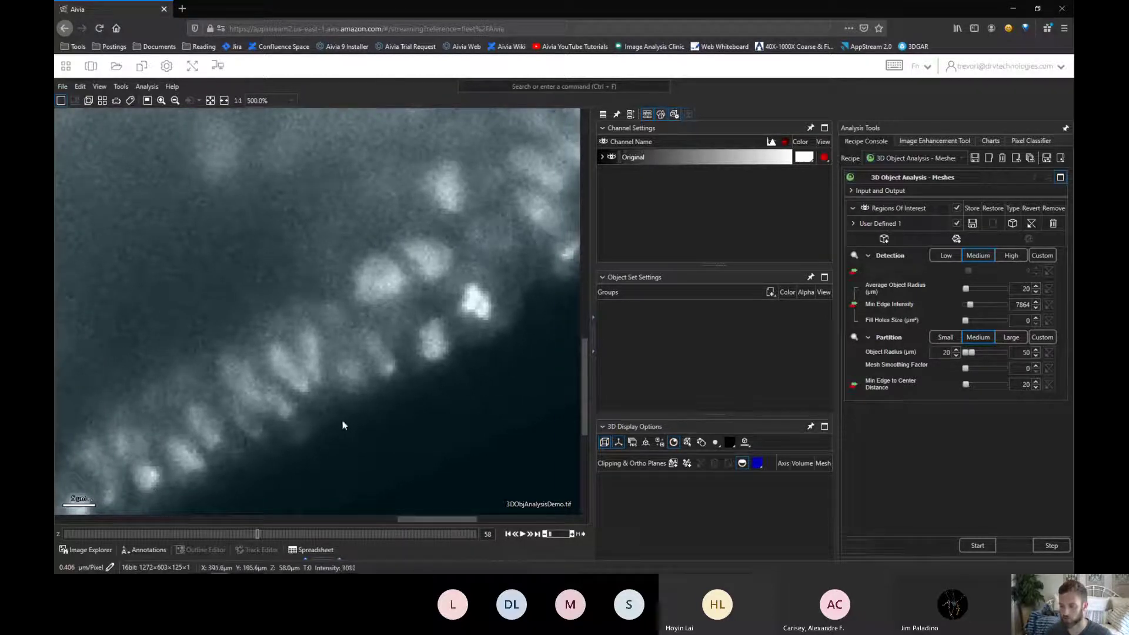
drag(410, 521, 473, 518)
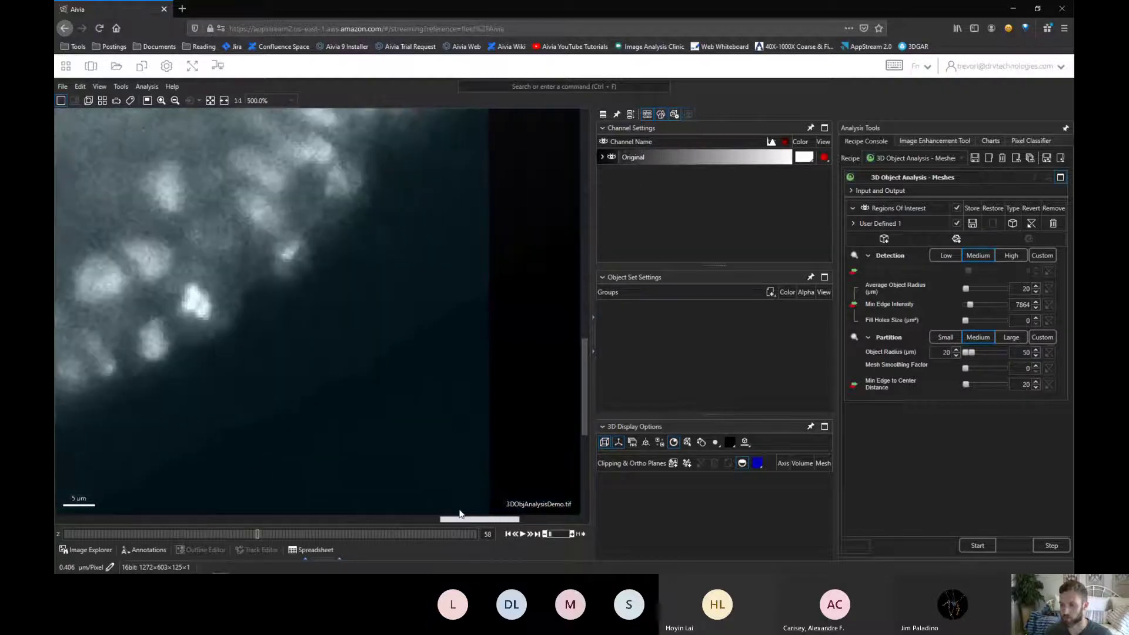
drag(583, 406, 594, 354)
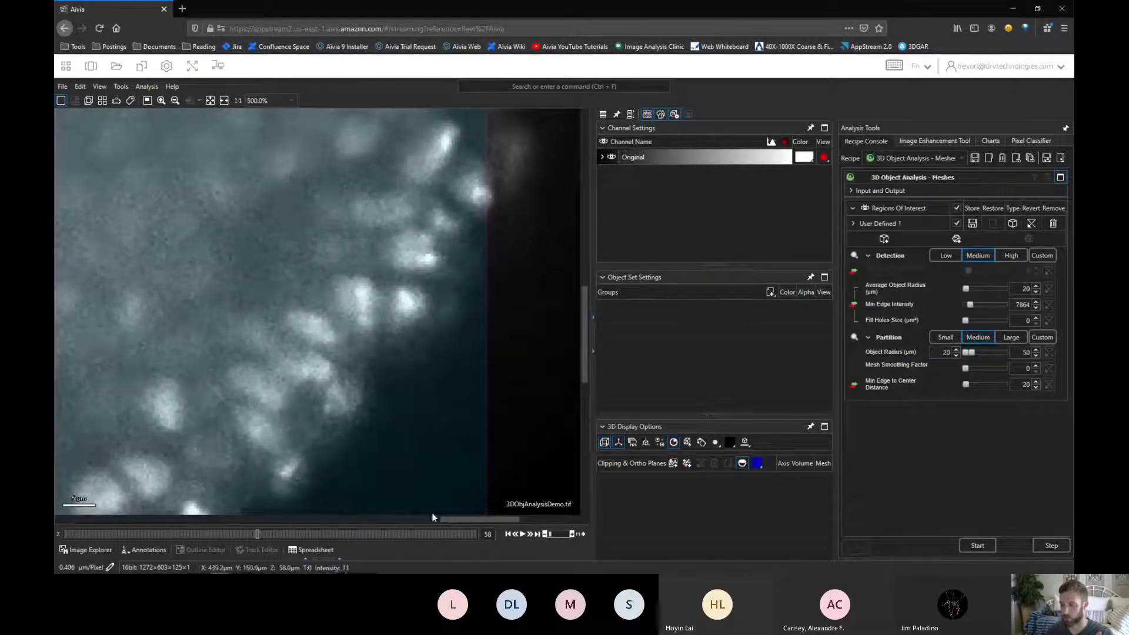
drag(464, 522, 398, 521)
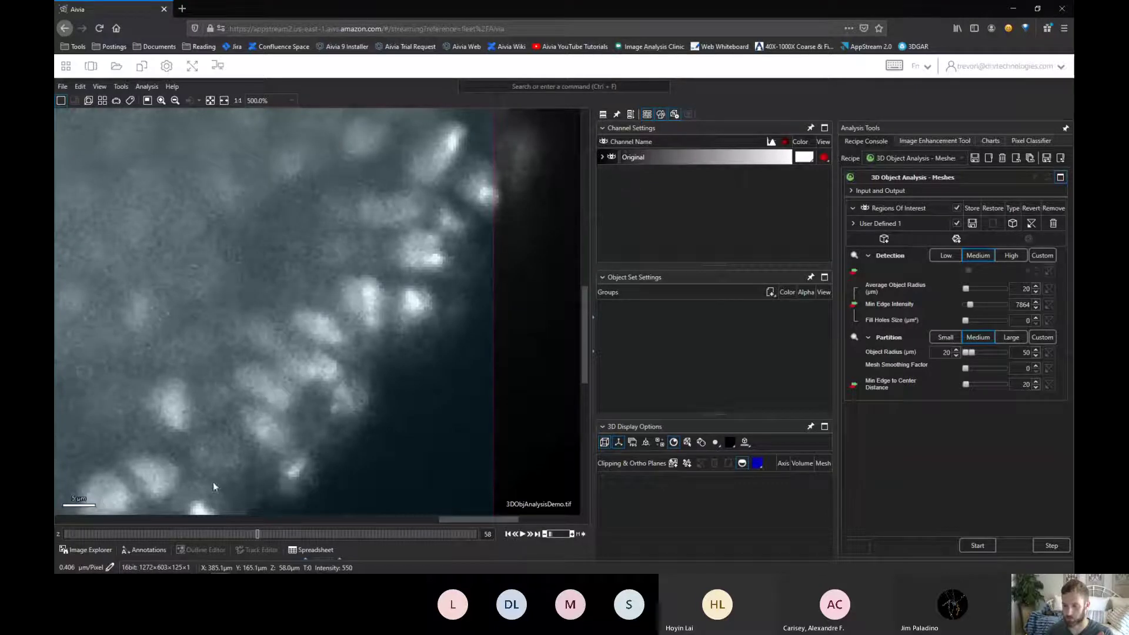
scroll(253, 464, down, 4)
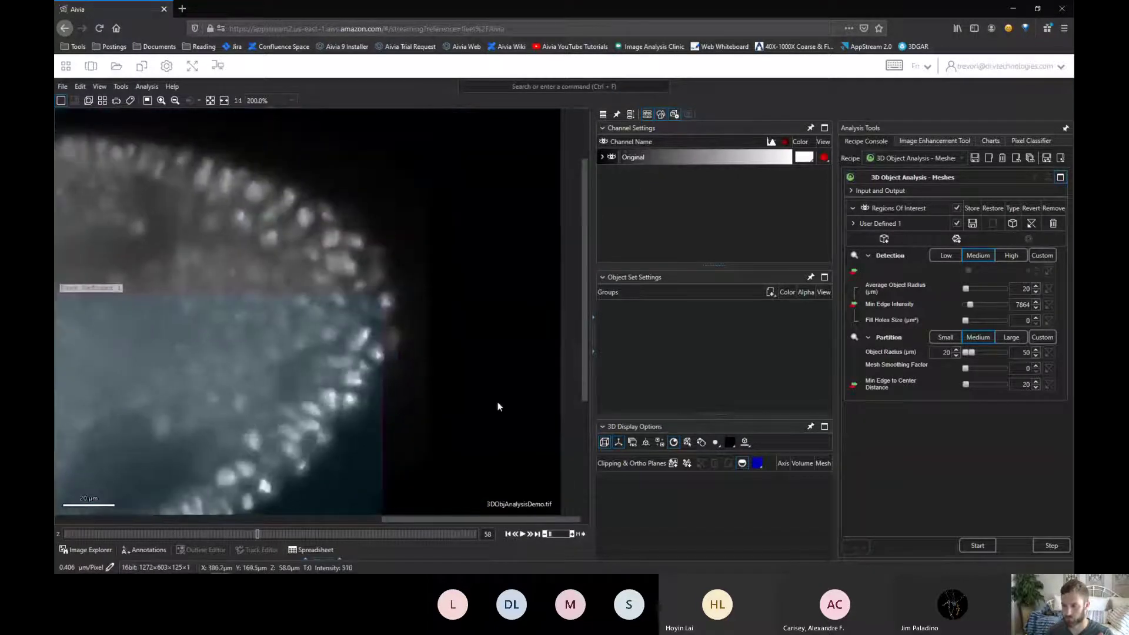
drag(582, 332, 582, 383)
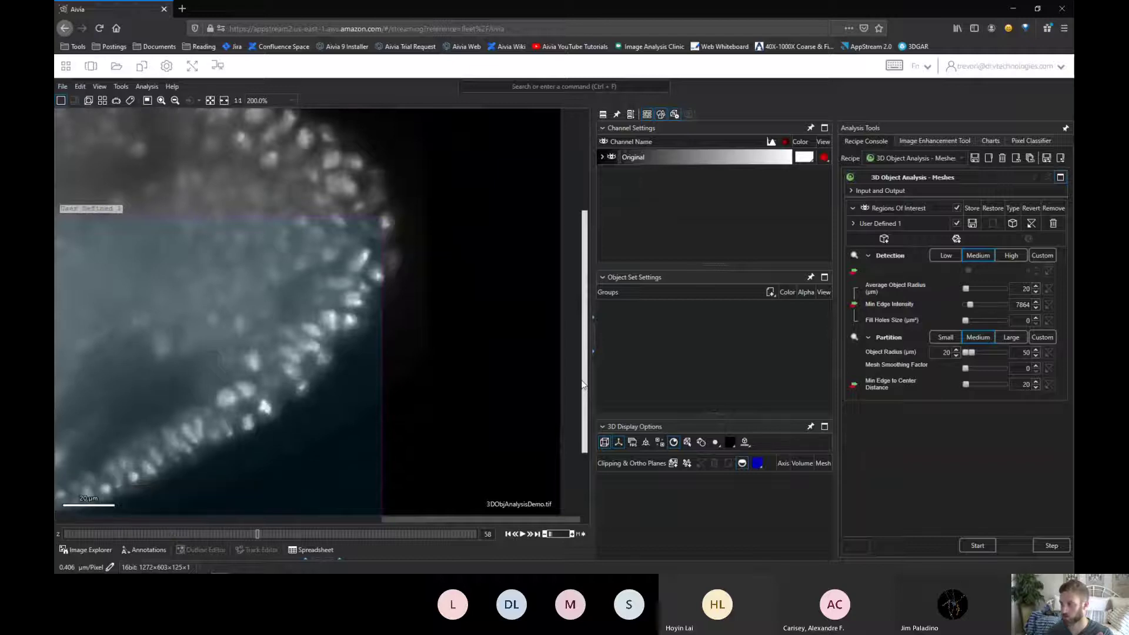
- Set the Detection parameters to an Average Object Radius of 5 µm and a Min Edge Intensity of 15
double_click(1024, 288)
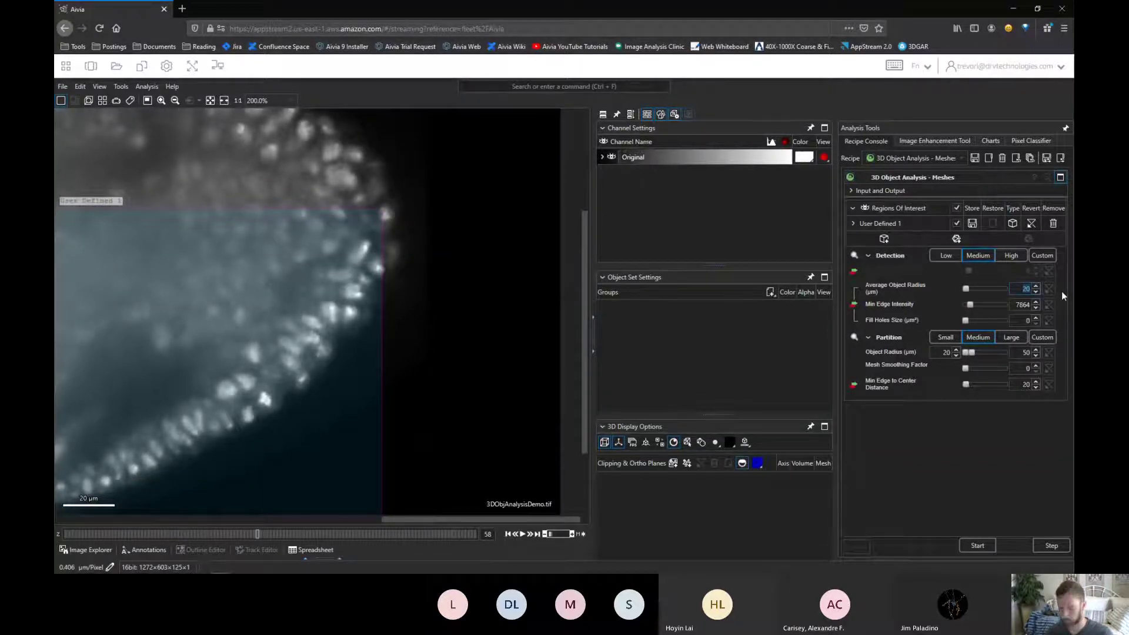
text(5)
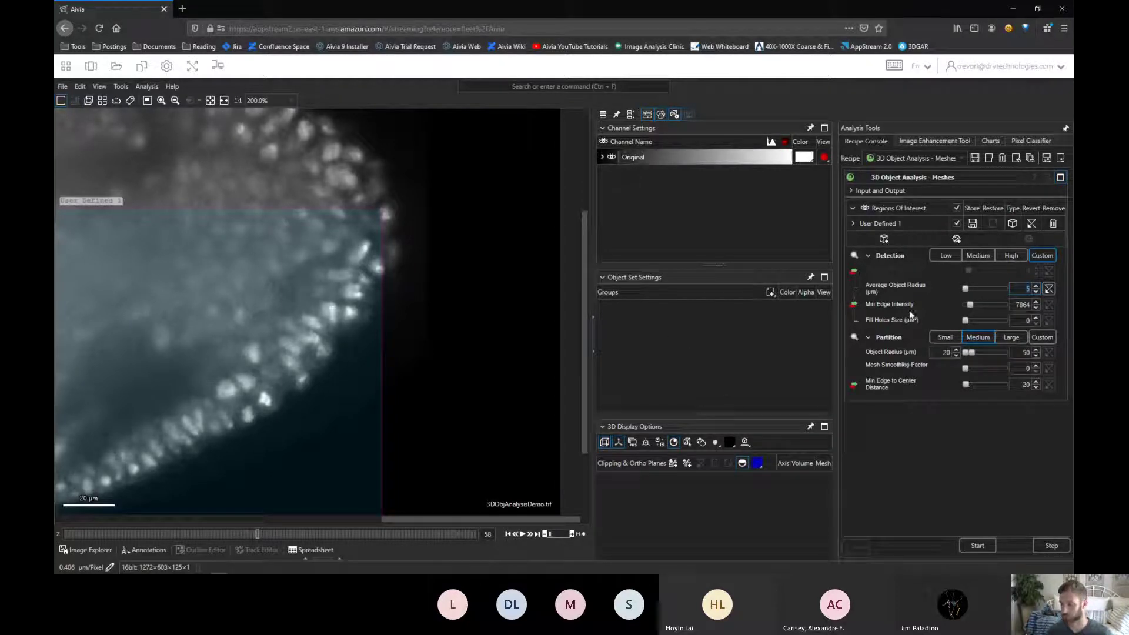
drag(438, 526, 365, 522)
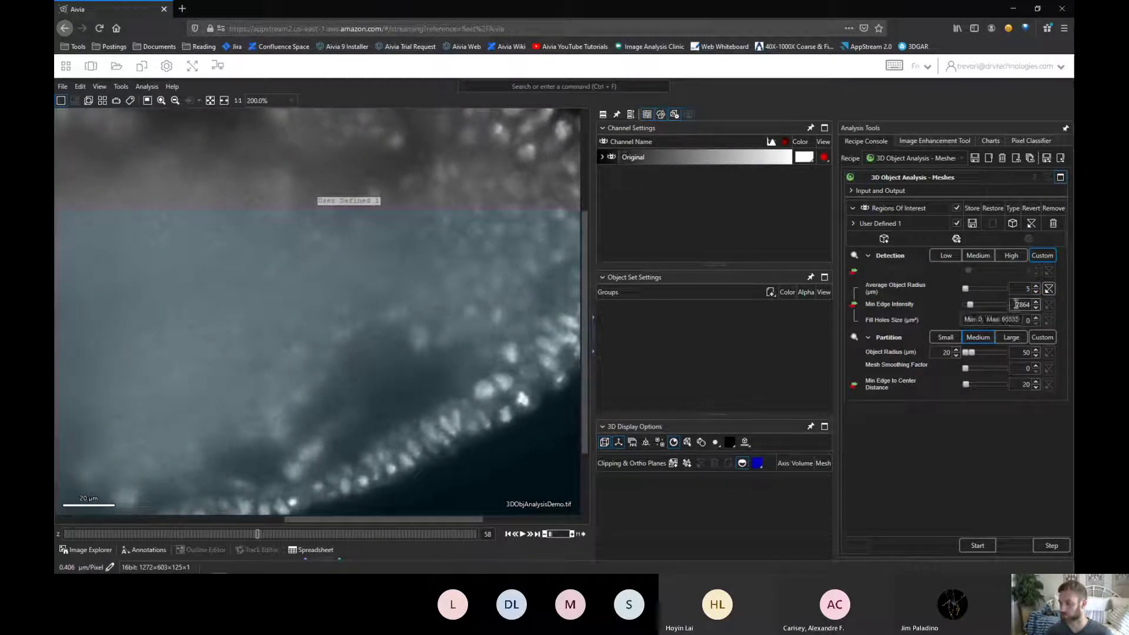
drag(1016, 304, 1041, 303)
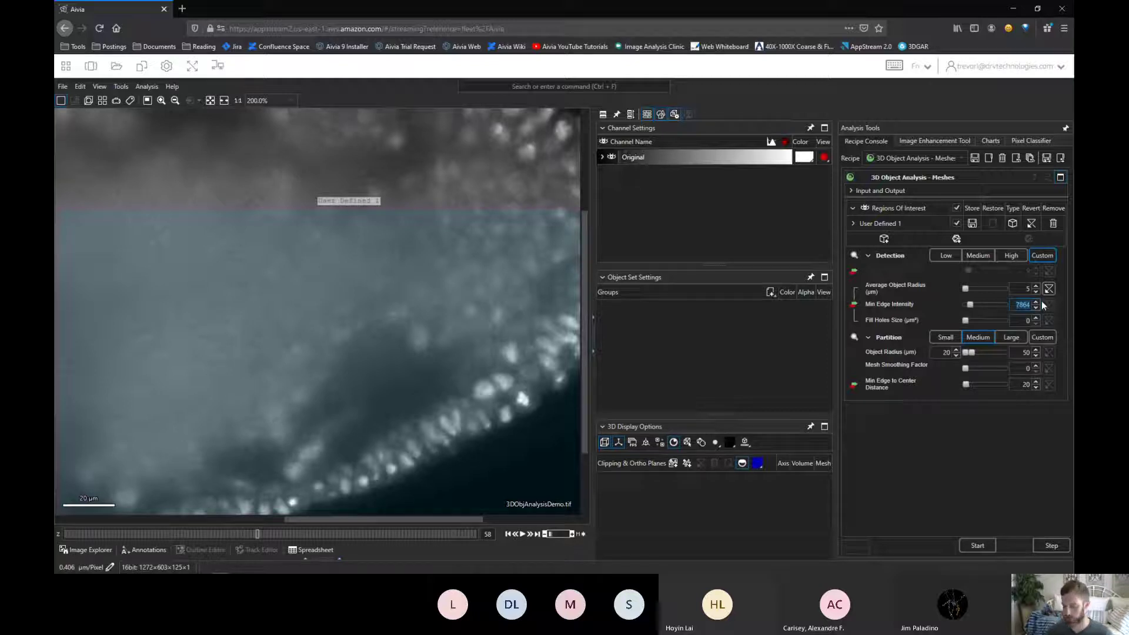
key(Return)
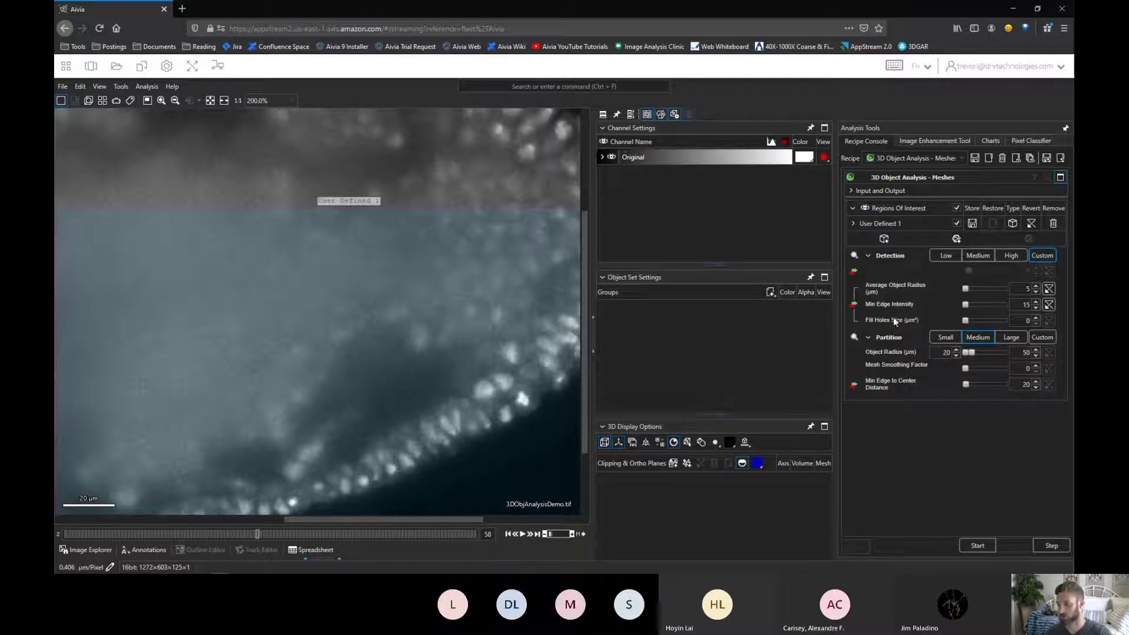
- Generate a preview of the Detection result for the User Defined 1 region of interest
click(854, 256)
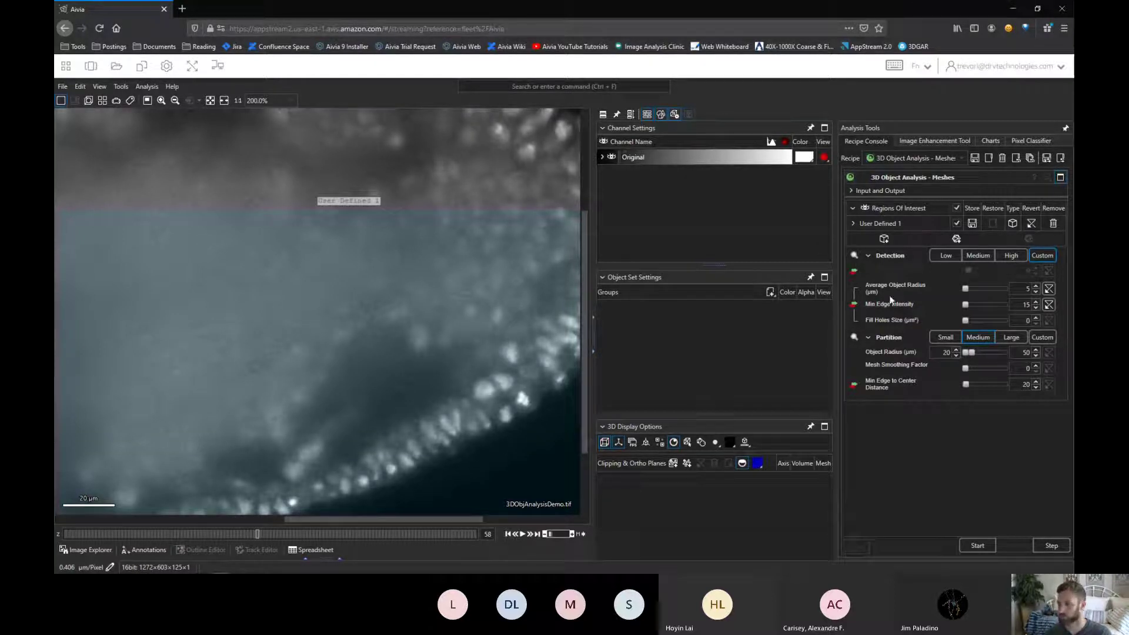
click(854, 256)
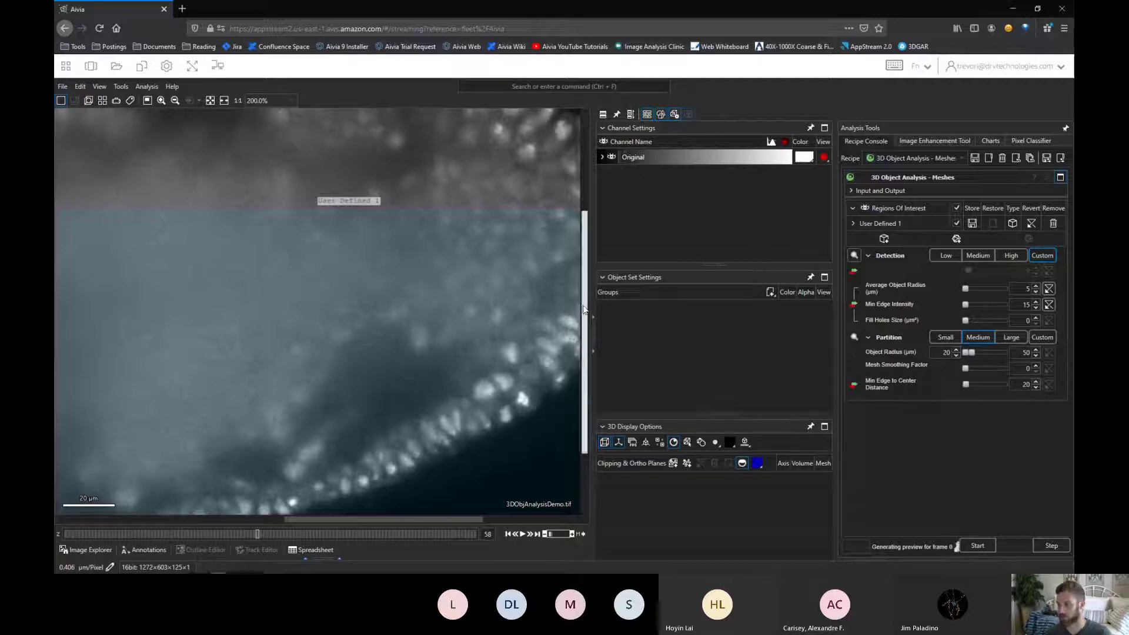
drag(584, 312, 583, 323)
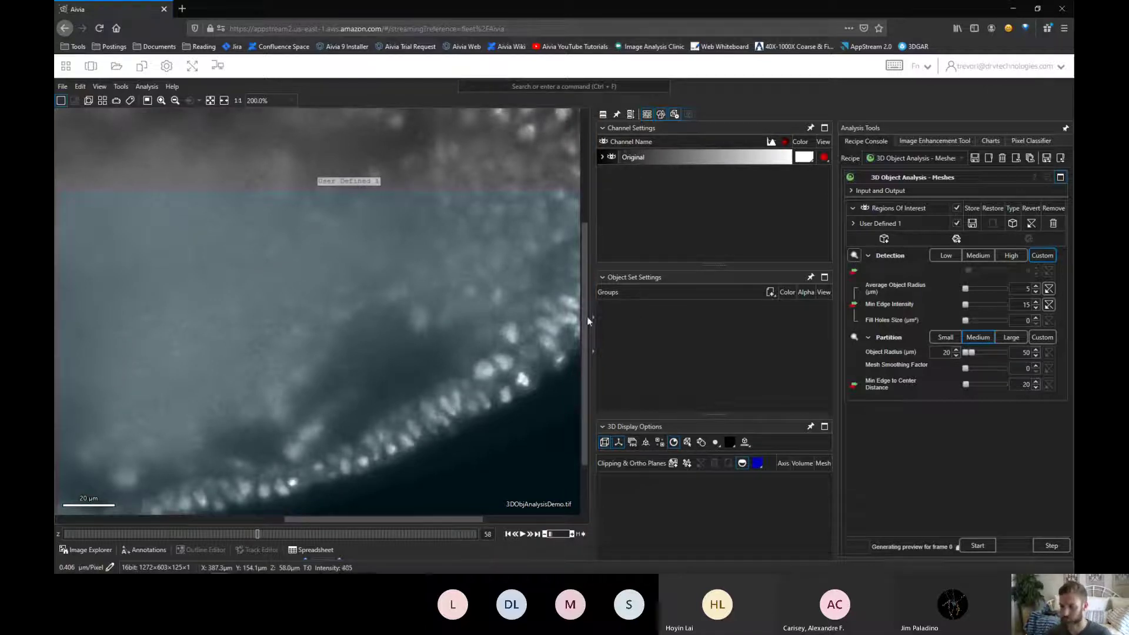
- Check which nuclei the Detection preview outlines along the embryo's edge from slice 58 to slice 79
drag(585, 317, 585, 334)
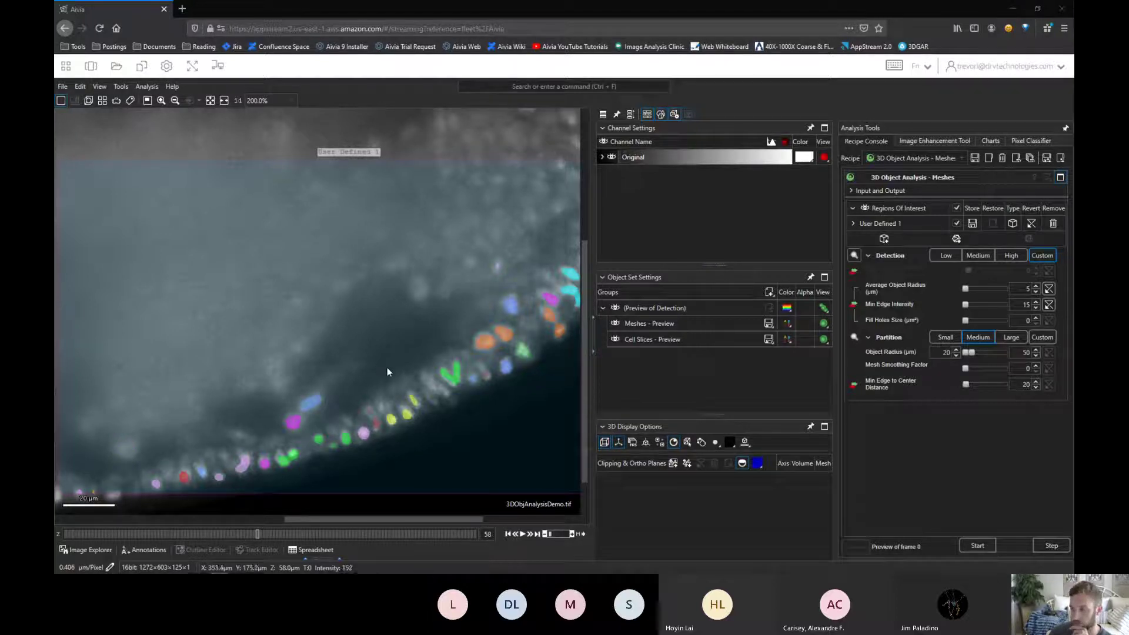
scroll(393, 394, down, 2)
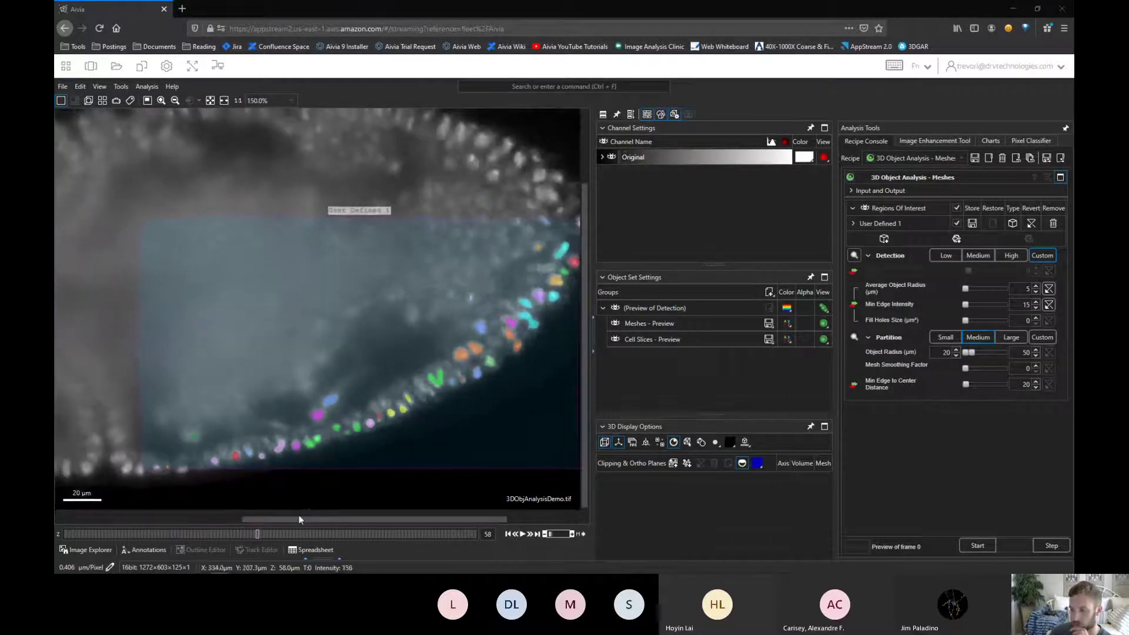
drag(256, 535, 327, 541)
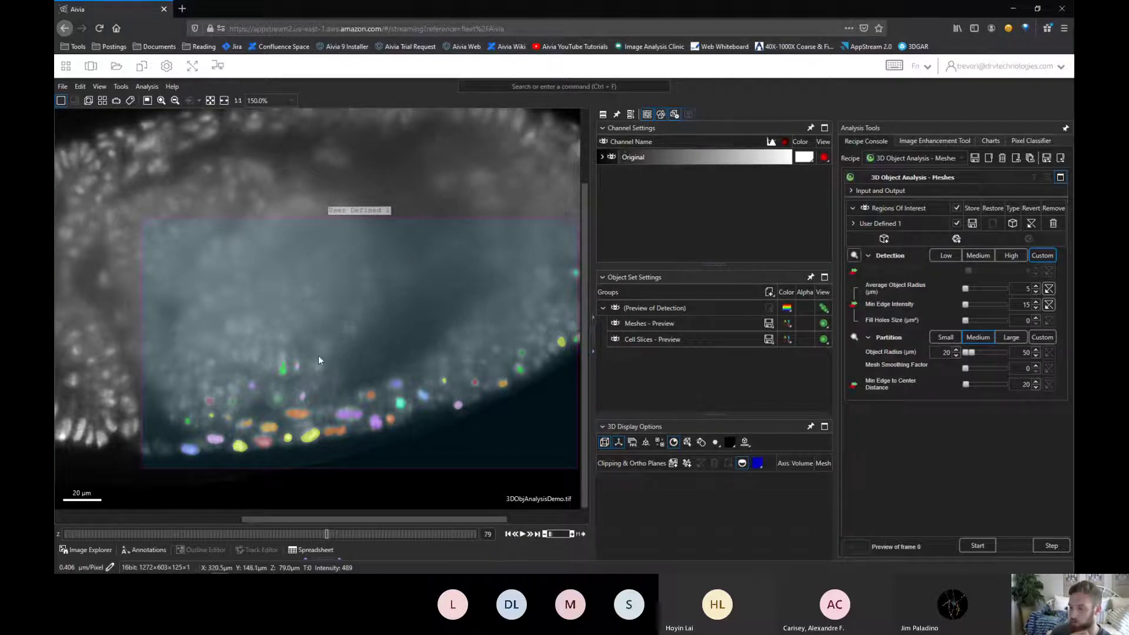
- Set the Detection stage's Min Edge Intensity to 10 and regenerate the preview
double_click(1015, 305)
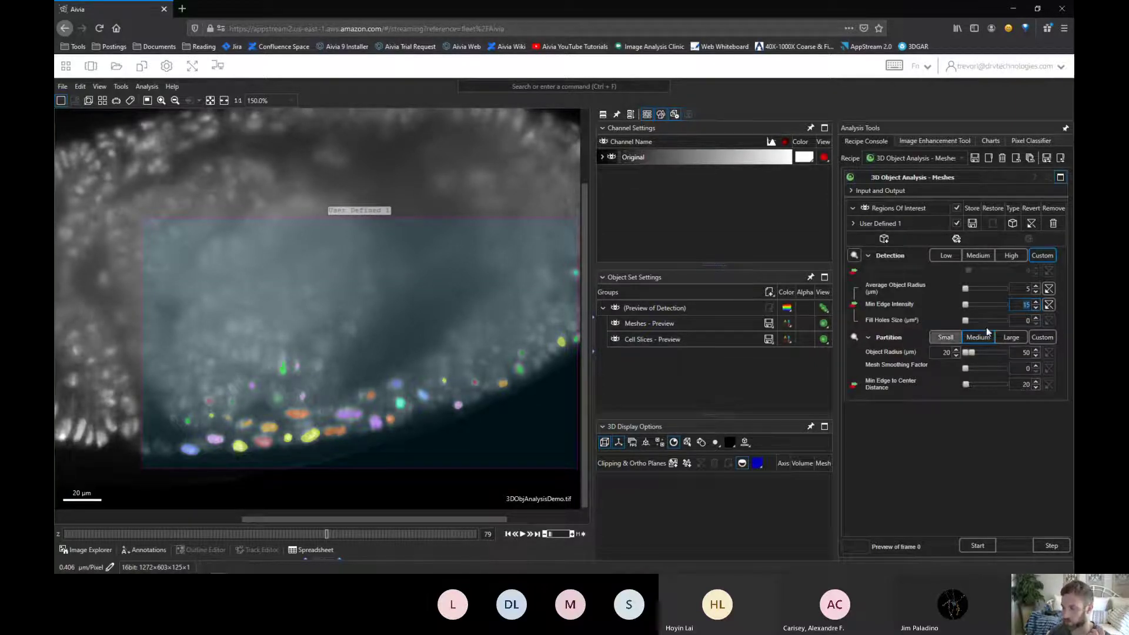
click(1036, 307)
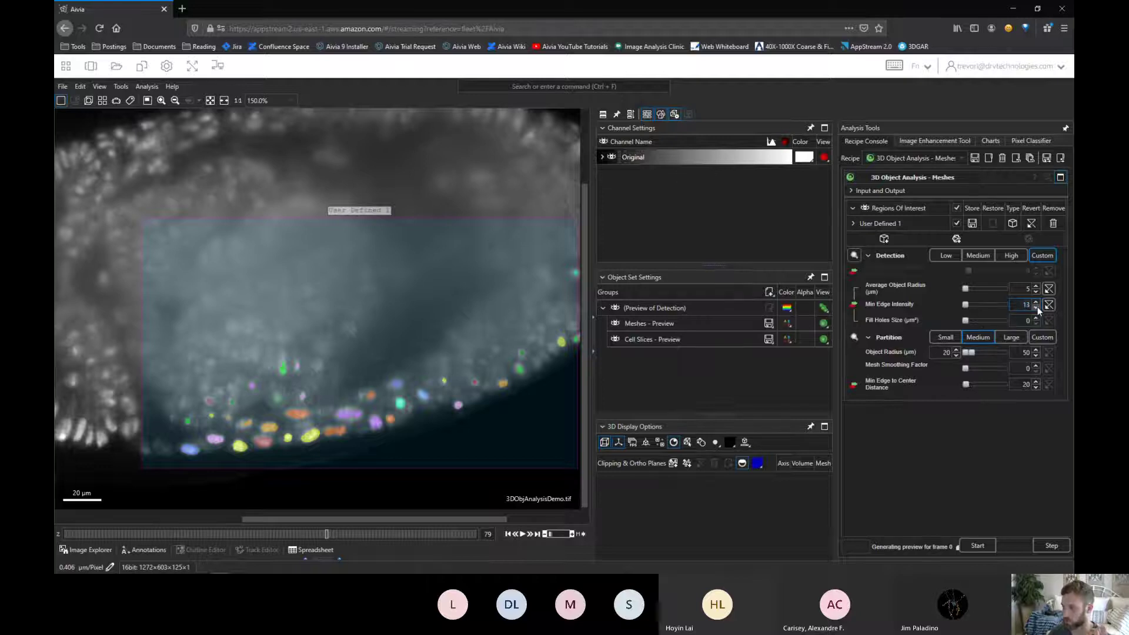
click(1036, 306)
click(1036, 306)
click(1036, 307)
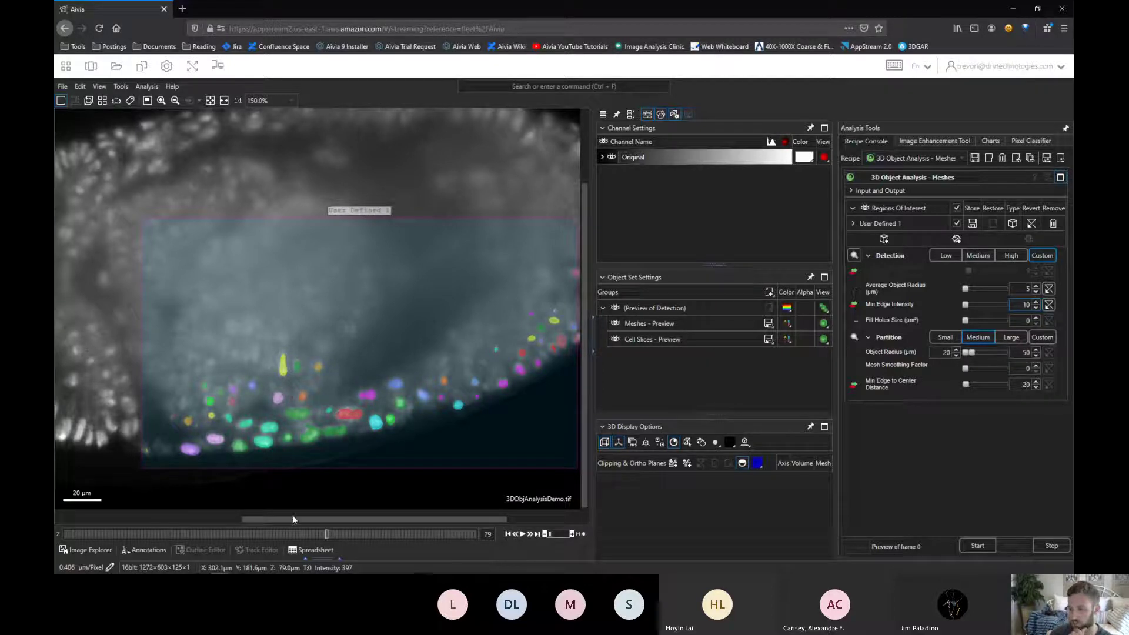
- Check the updated Detection preview in slices between 62 and 97, and turn the preview off
scroll(255, 535, down, 12)
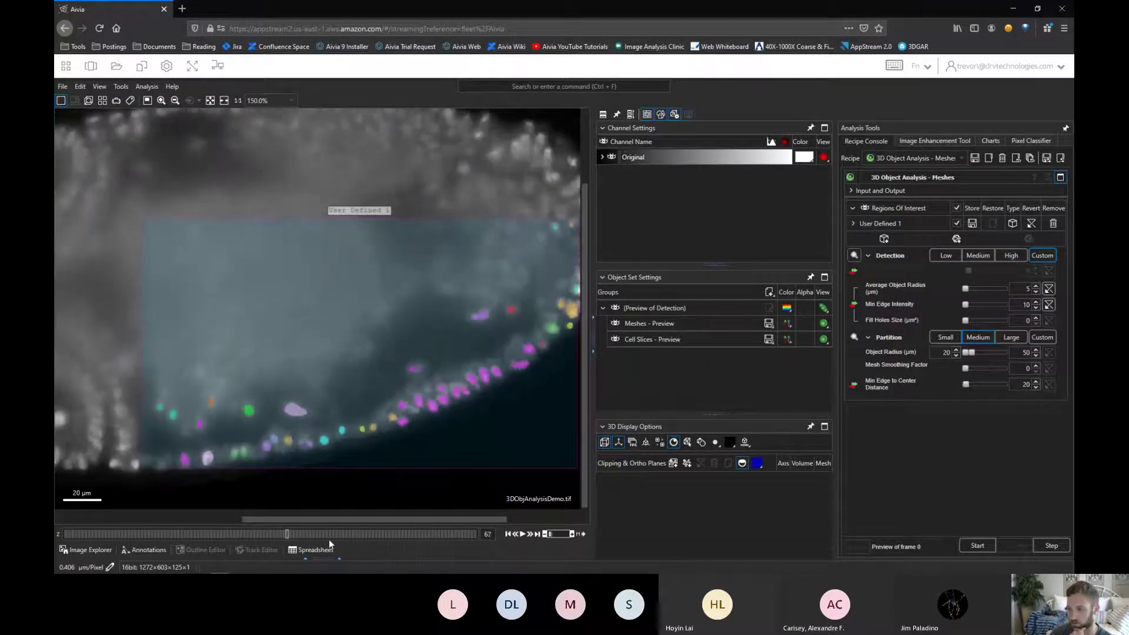
mouse_move(329, 538)
mouse_down()
mouse_move(412, 531)
mouse_move(347, 532)
mouse_up()
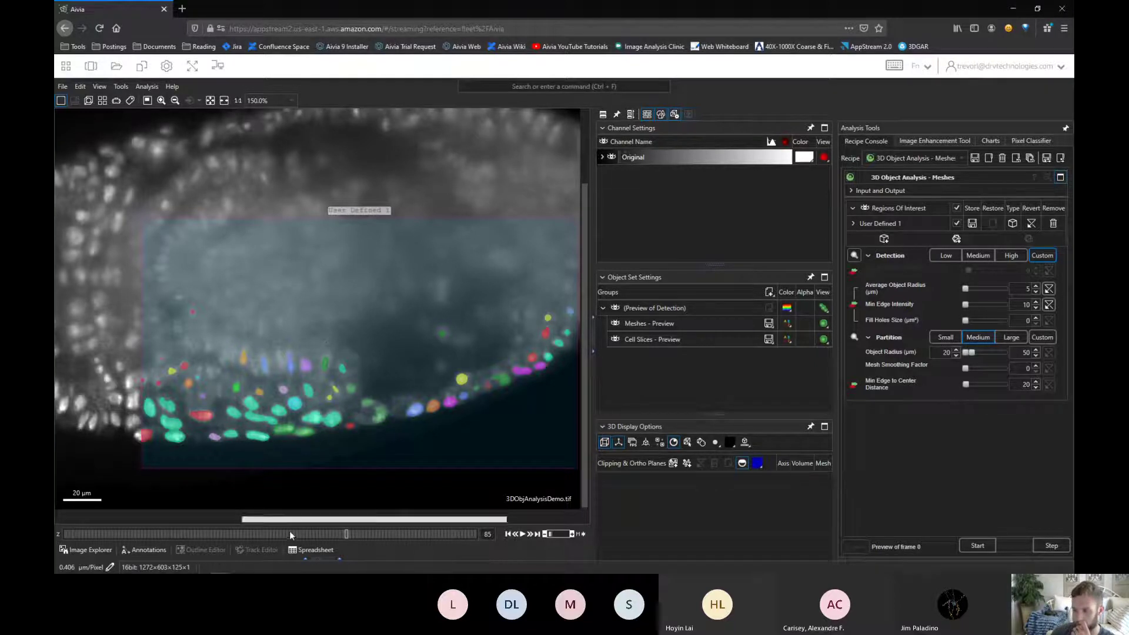
scroll(281, 533, down, 13)
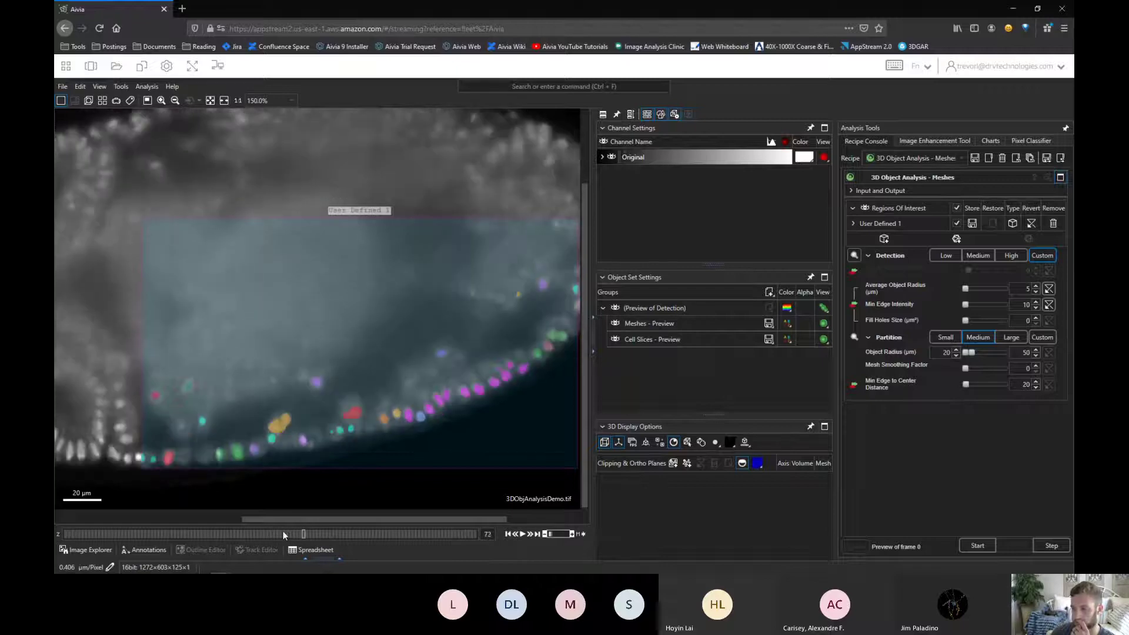
scroll(283, 534, down, 8)
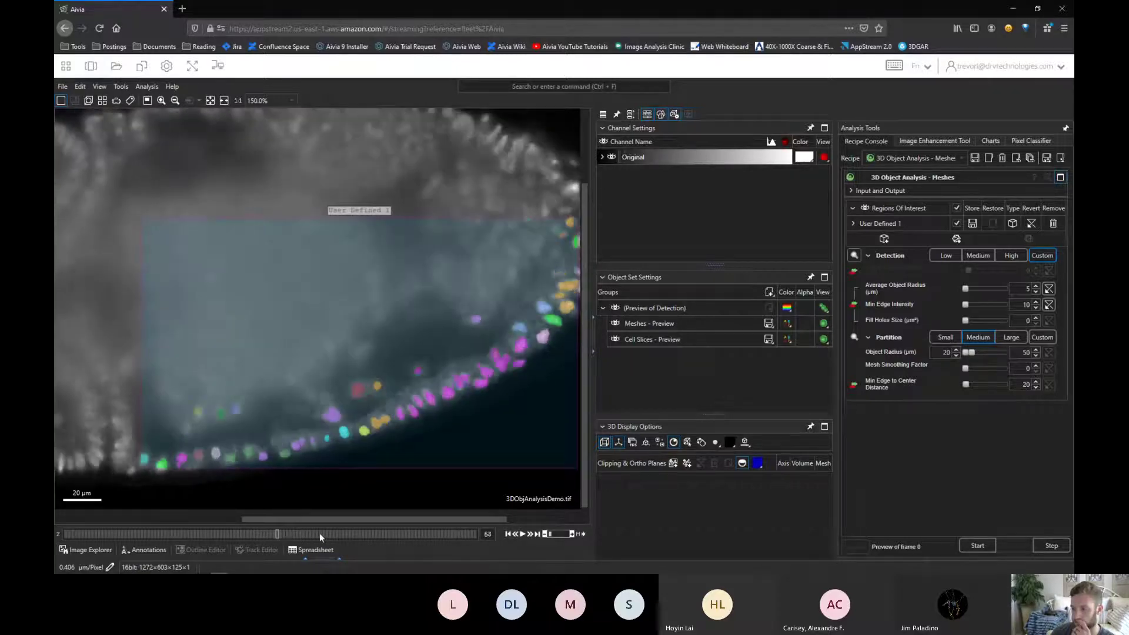
drag(320, 533, 386, 537)
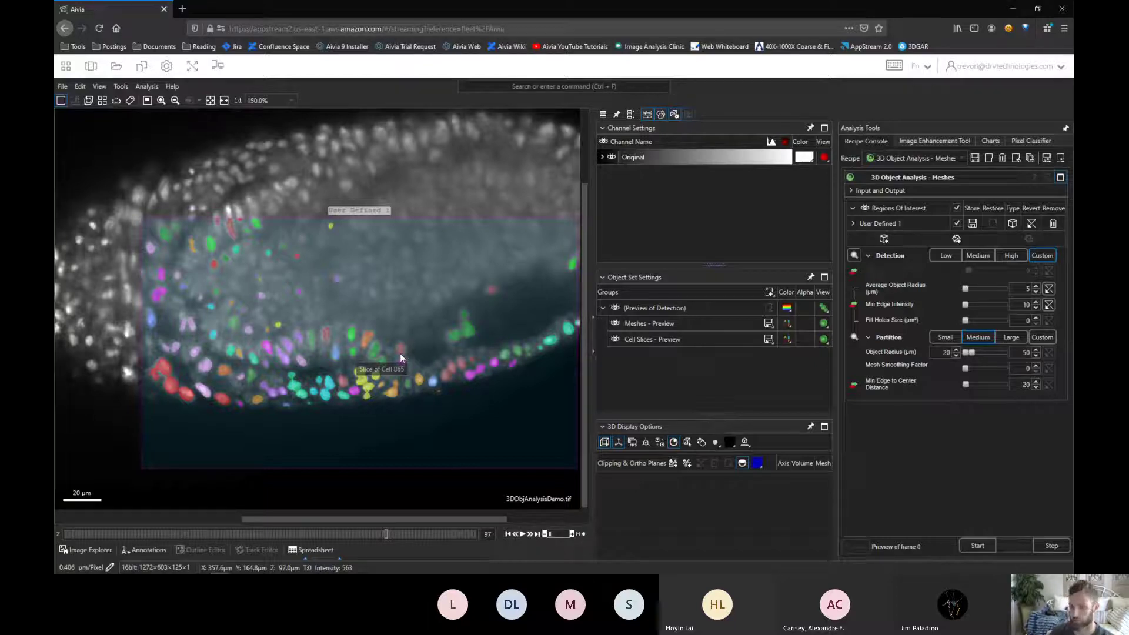
click(852, 255)
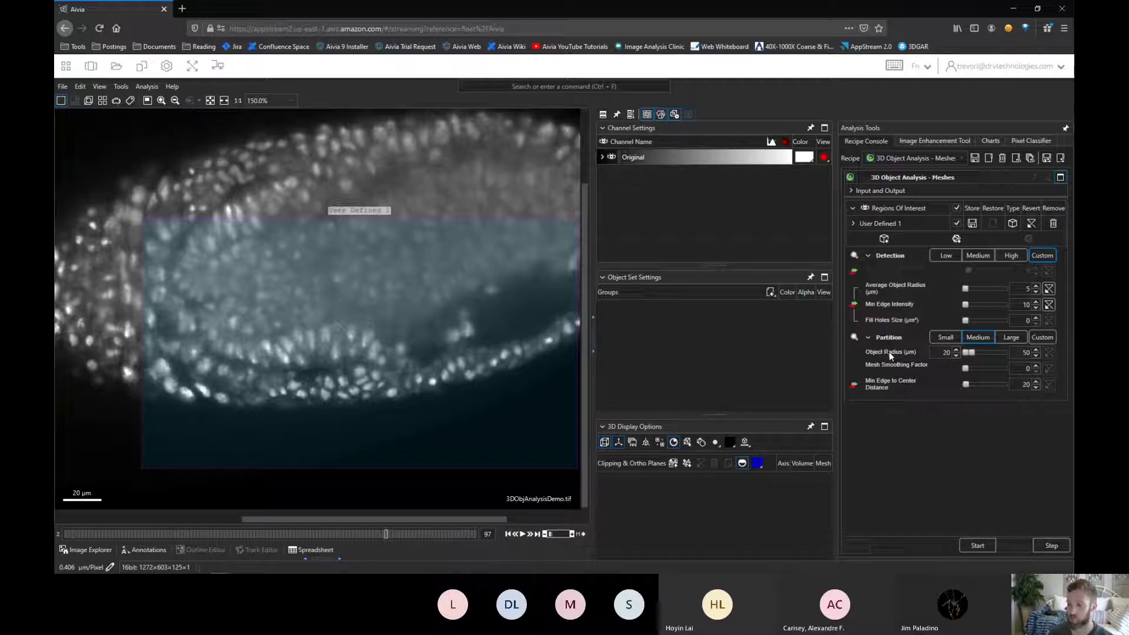
- Bring up the nuclei near the embryo's lower edge in slice 85 and open the annotation tools
drag(335, 535, 305, 534)
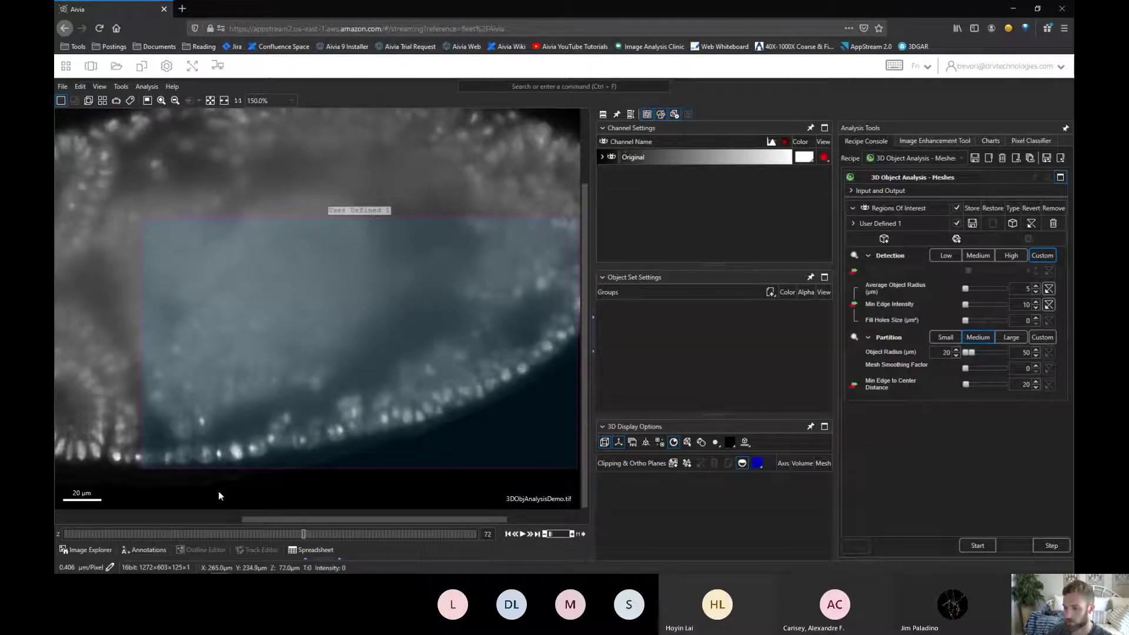
scroll(217, 493, up, 2)
scroll(214, 487, up, 2)
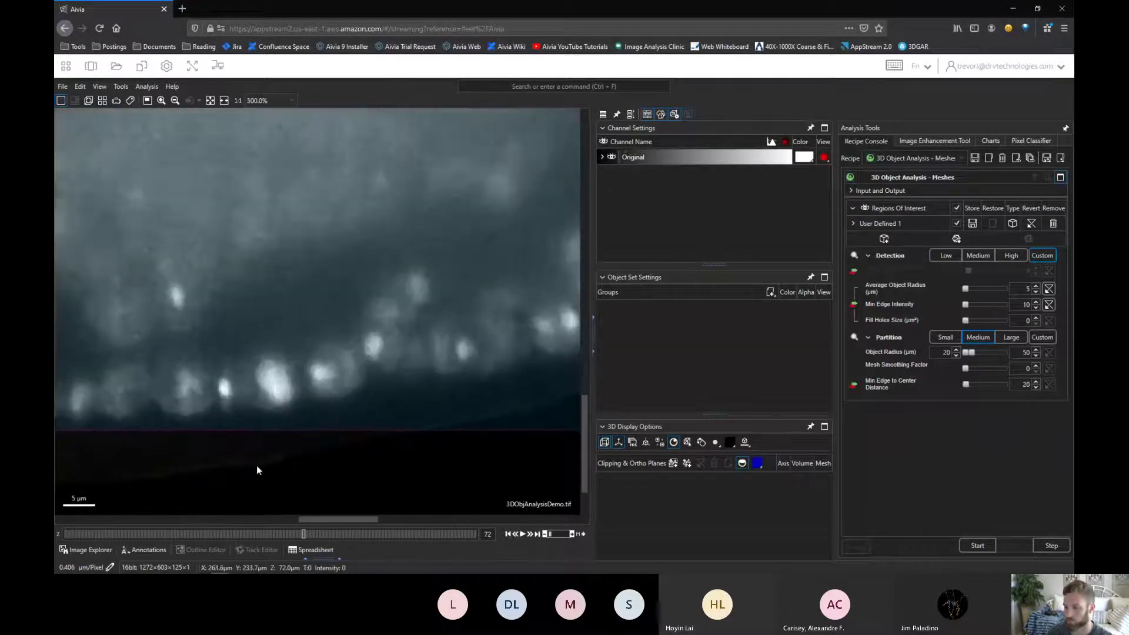
scroll(256, 466, down, 2)
drag(303, 534, 347, 533)
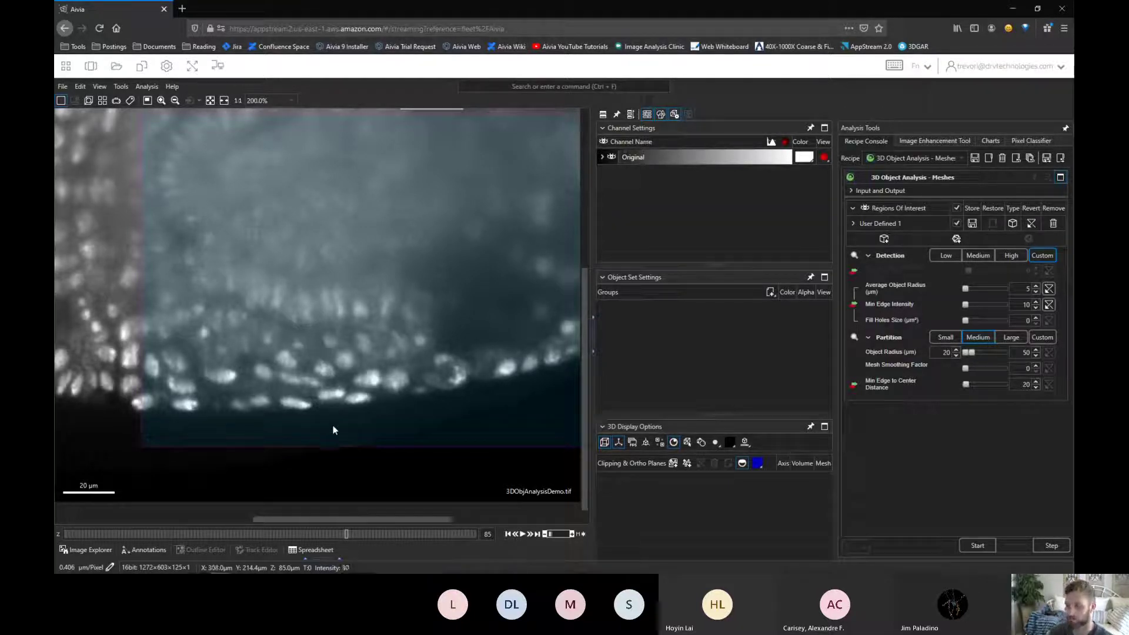
click(132, 548)
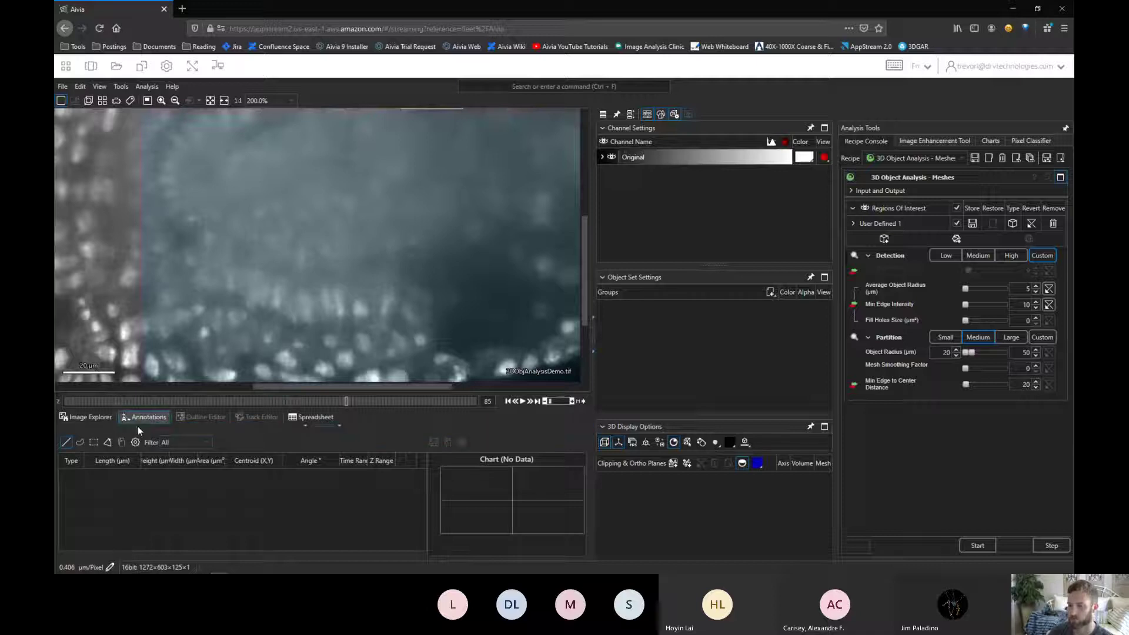
- Measure three nuclei of different sizes in slice 85 with line annotations
scroll(332, 349, down, 2)
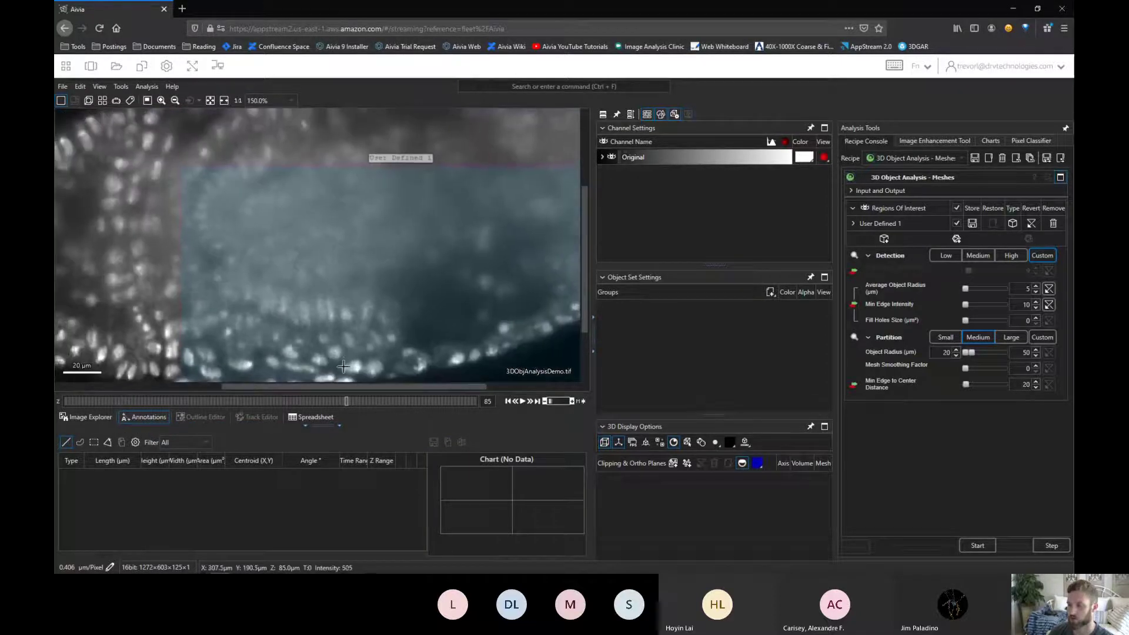
scroll(344, 363, up, 2)
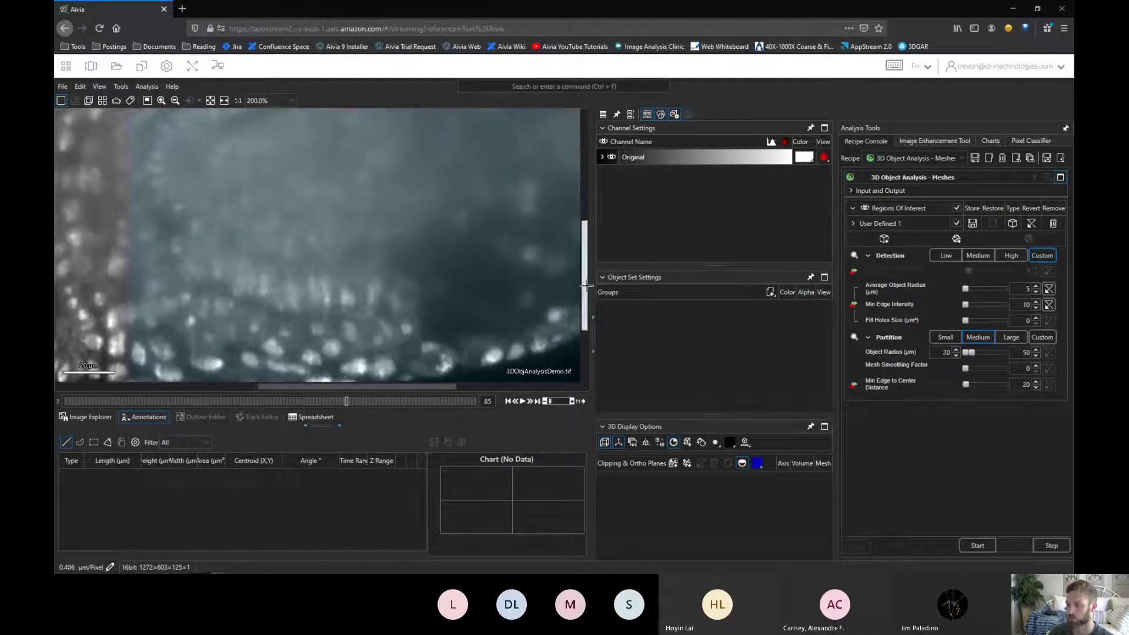
scroll(585, 294, down, 2)
scroll(353, 321, up, 2)
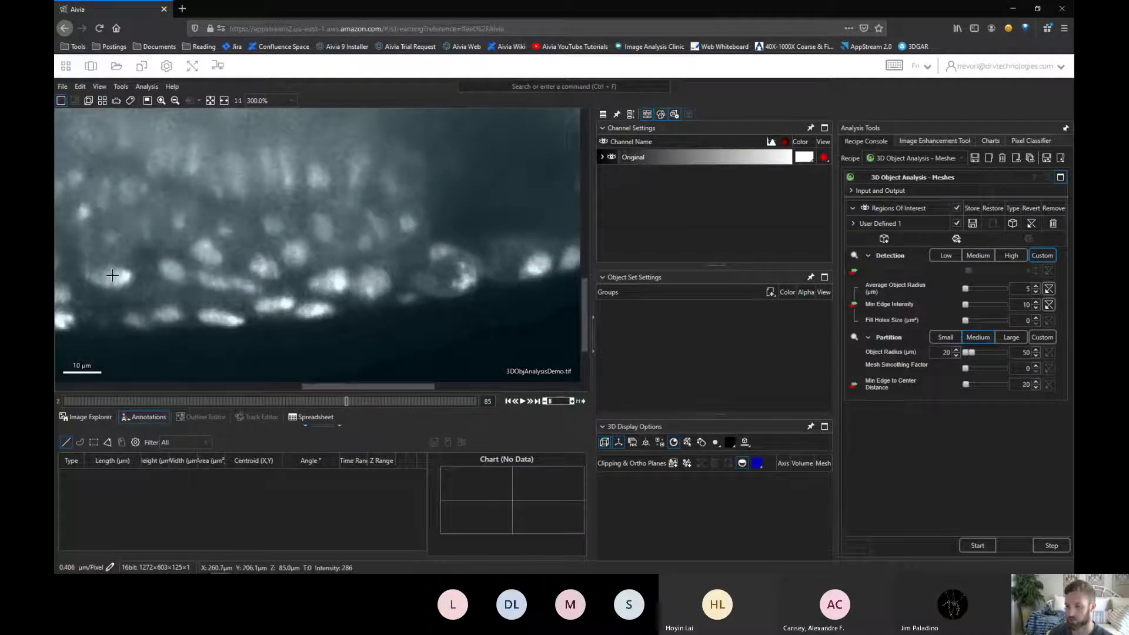
drag(126, 271, 97, 281)
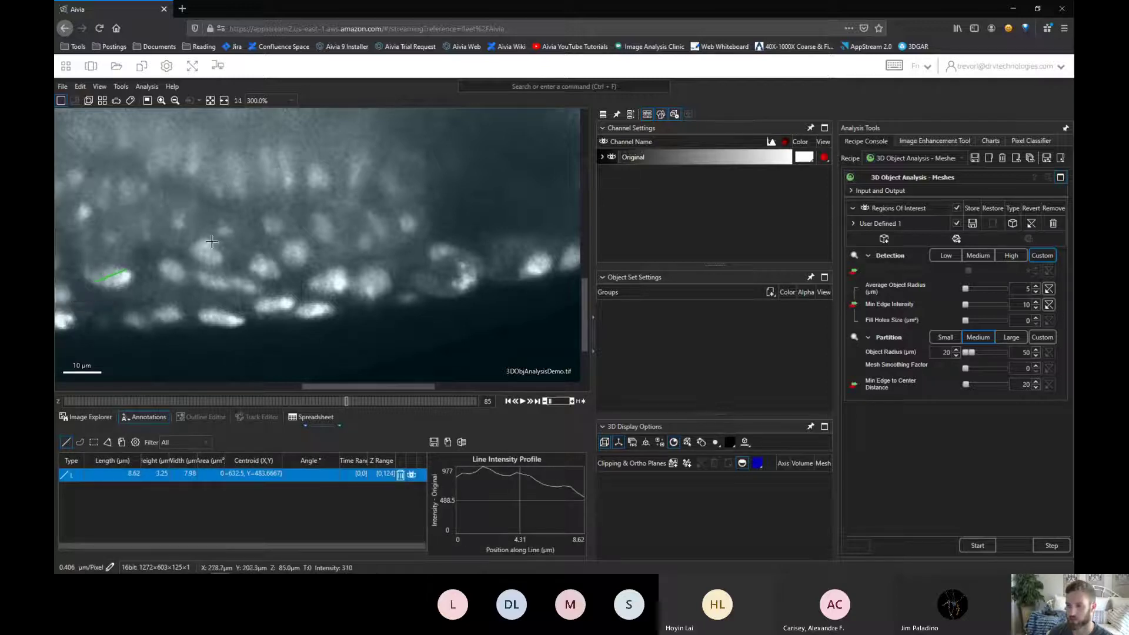
drag(266, 218, 278, 231)
drag(547, 252, 535, 273)
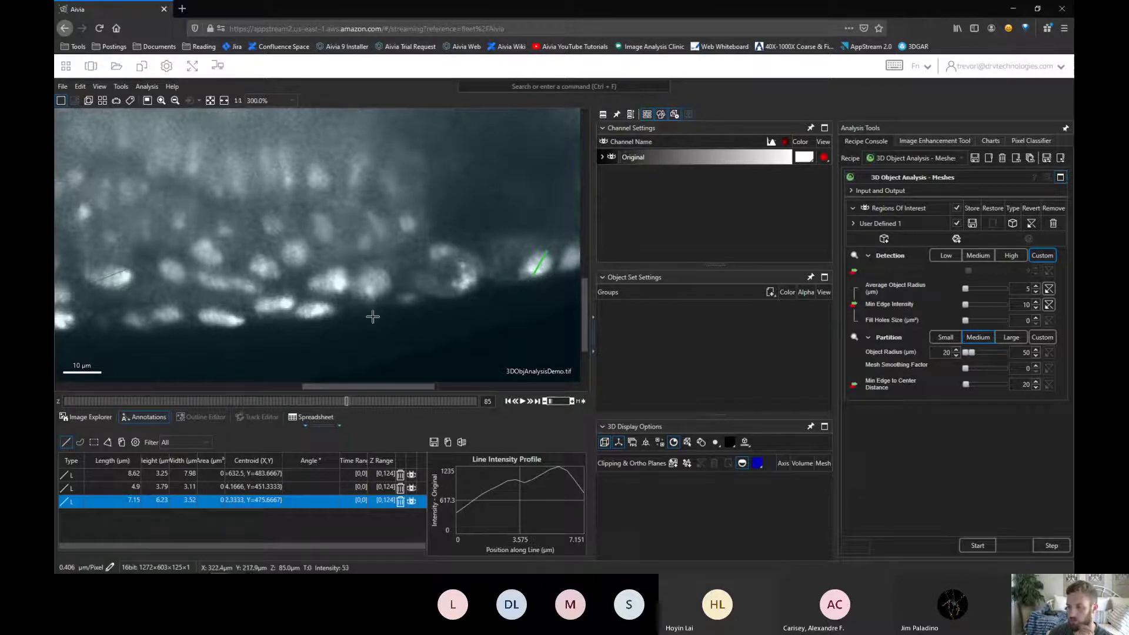
- Measure a nucleus inside the region of interest in slice 114 with a line annotation
scroll(373, 316, down, 5)
drag(386, 401, 442, 399)
scroll(342, 294, up, 5)
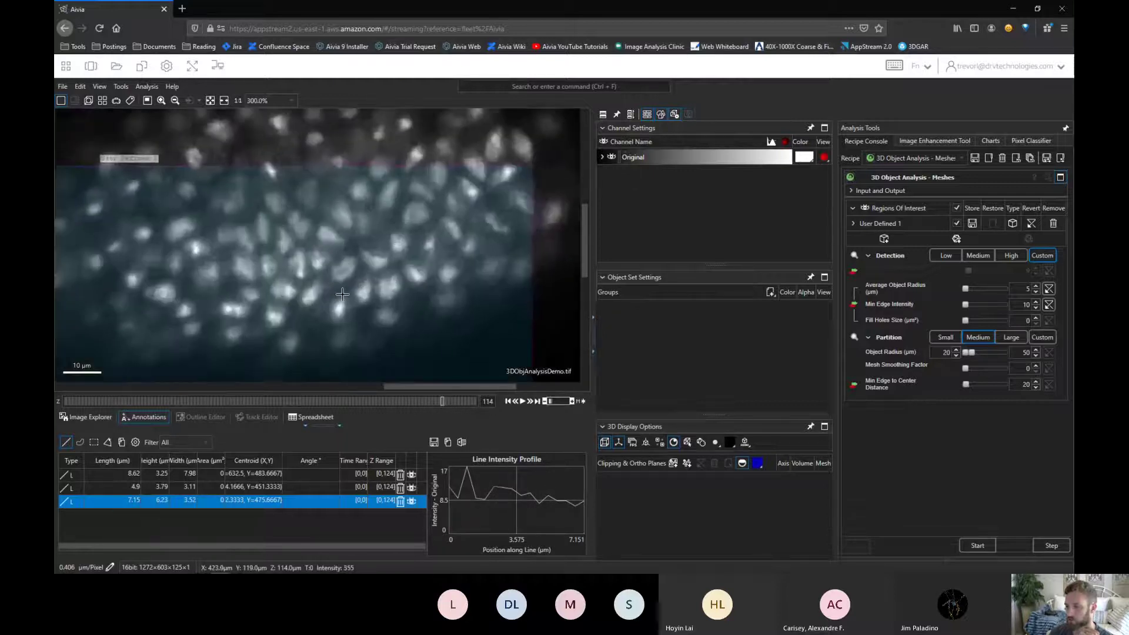
drag(388, 278, 378, 295)
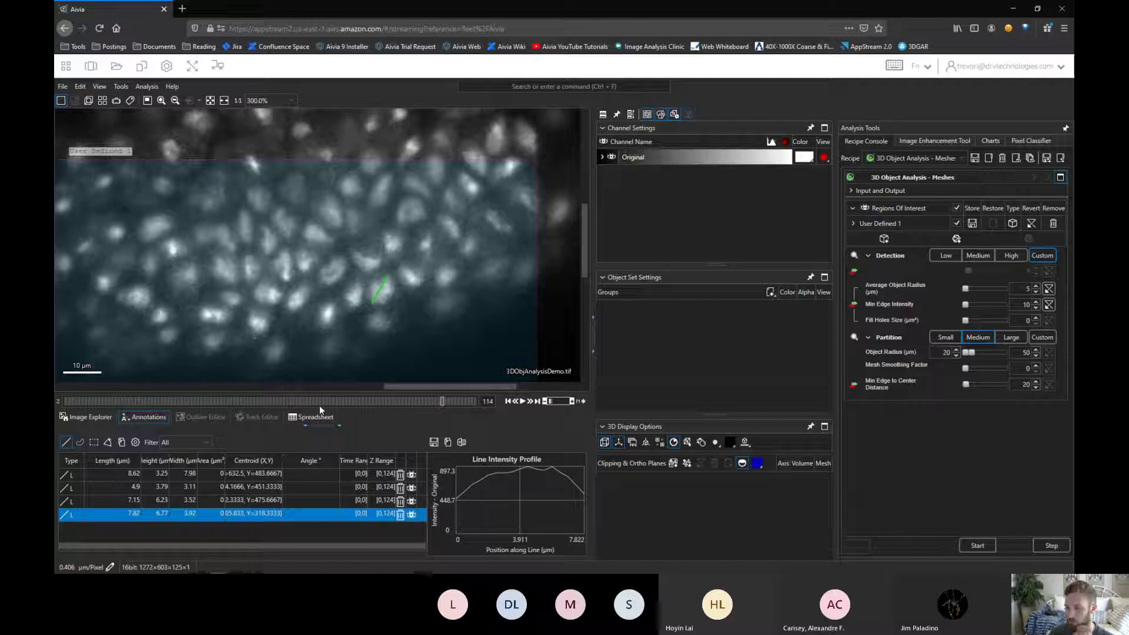
- Measure an elongated nucleus along the embryo's edge in slice 32 with a line annotation
drag(320, 402, 171, 401)
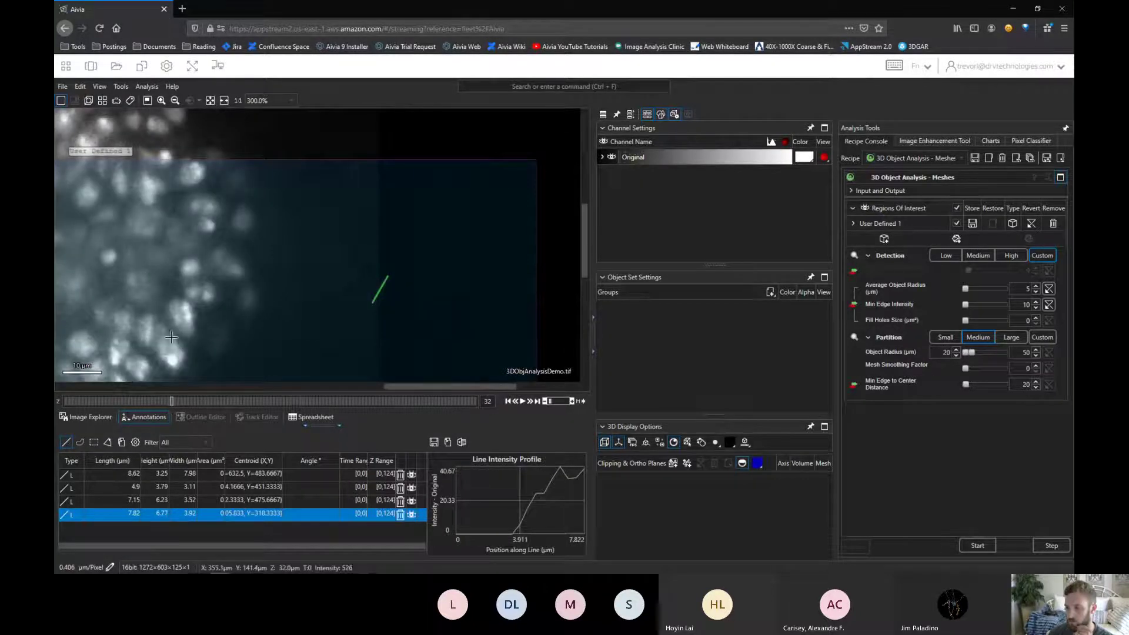
scroll(171, 336, down, 1)
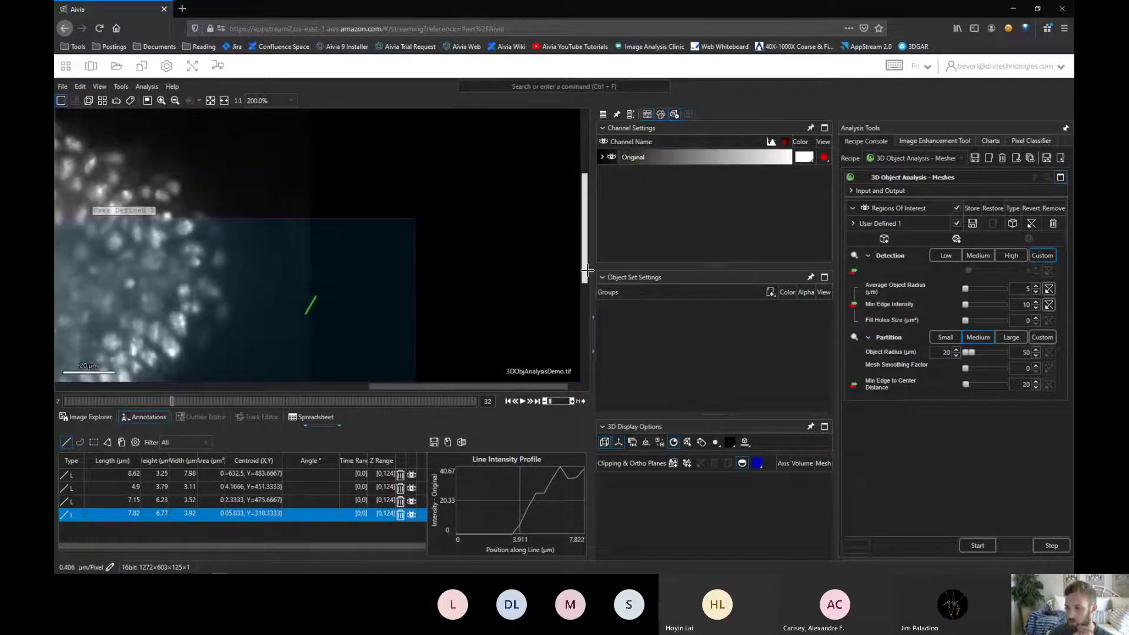
drag(586, 270, 587, 300)
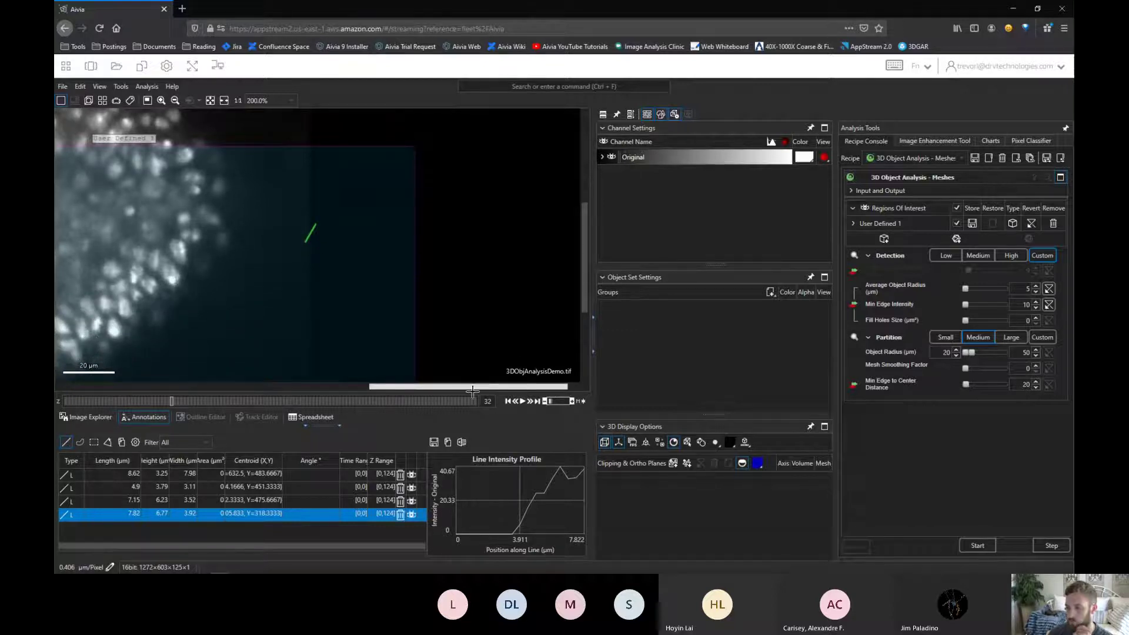
drag(473, 391, 375, 391)
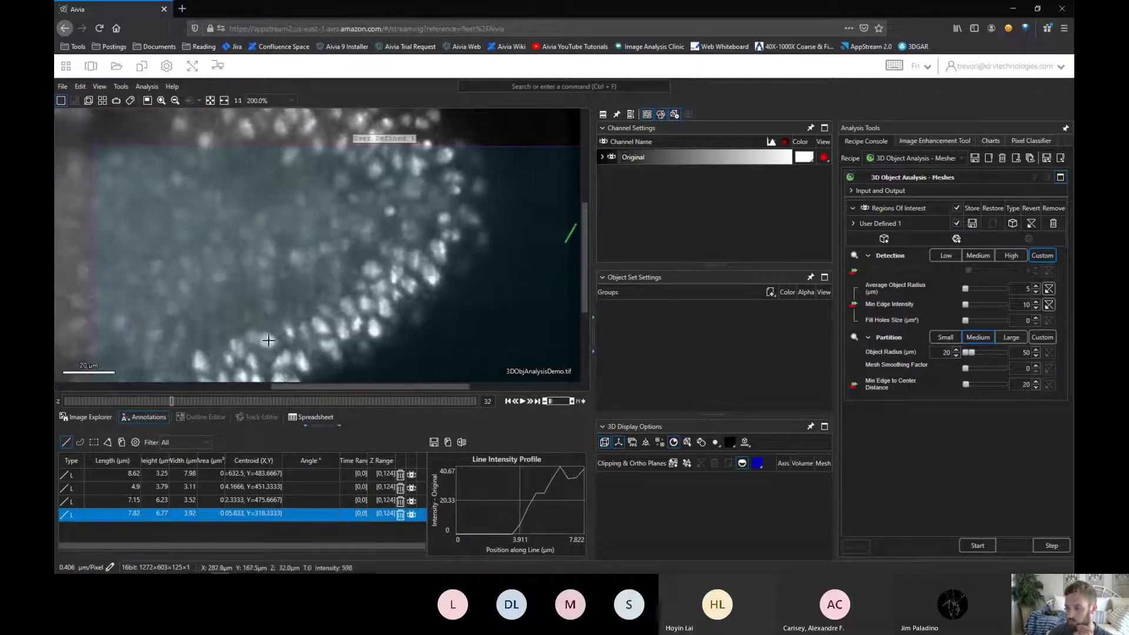
drag(256, 333, 275, 343)
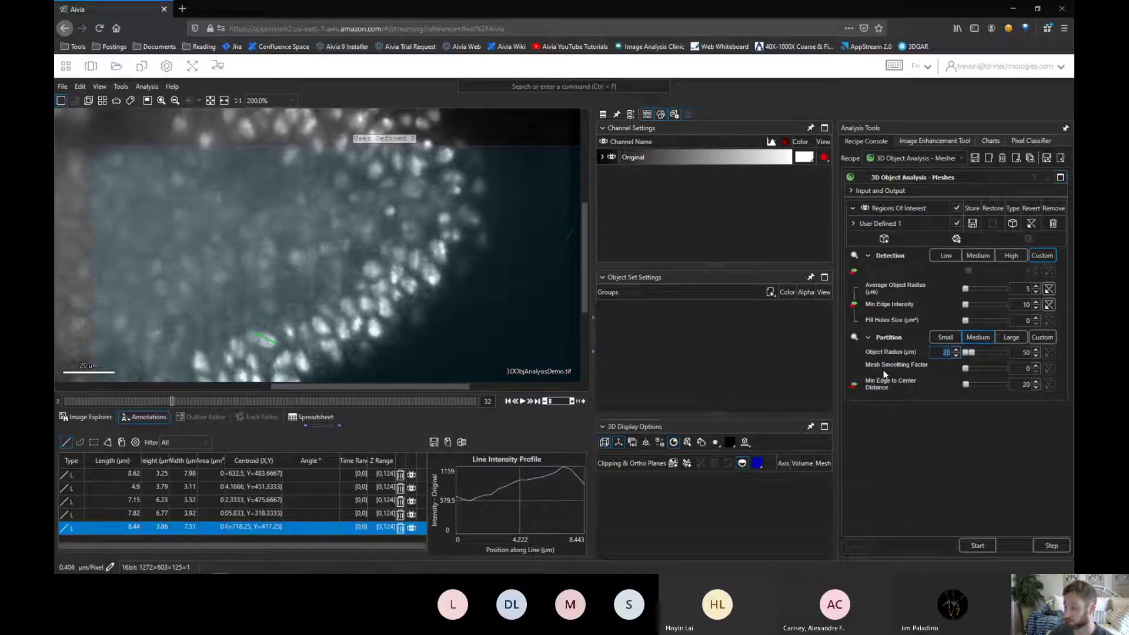
- Set the Partition stage's Object Radius range to 1–6 µm and its Mesh Smoothing Factor to 1
text(1)
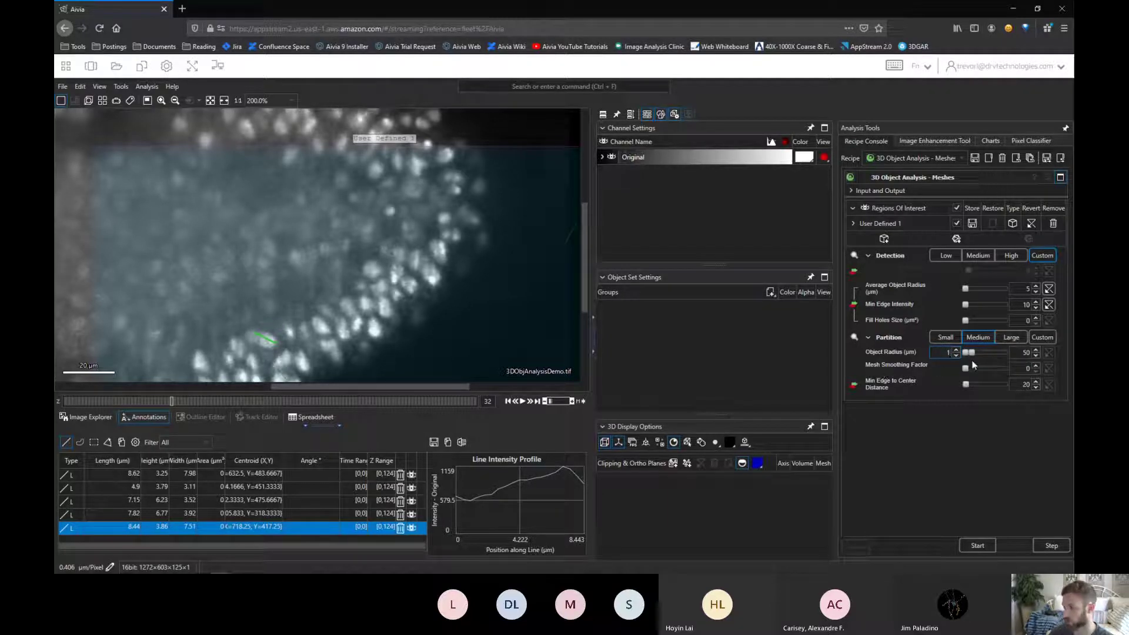
double_click(1015, 352)
text(6)
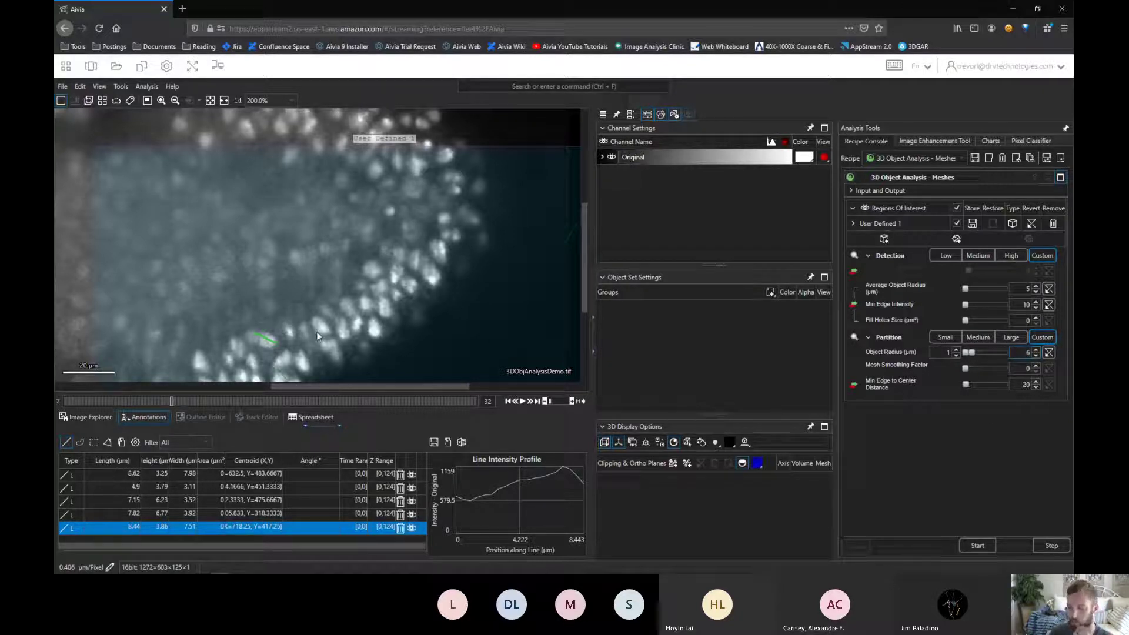
scroll(288, 335, down, 2)
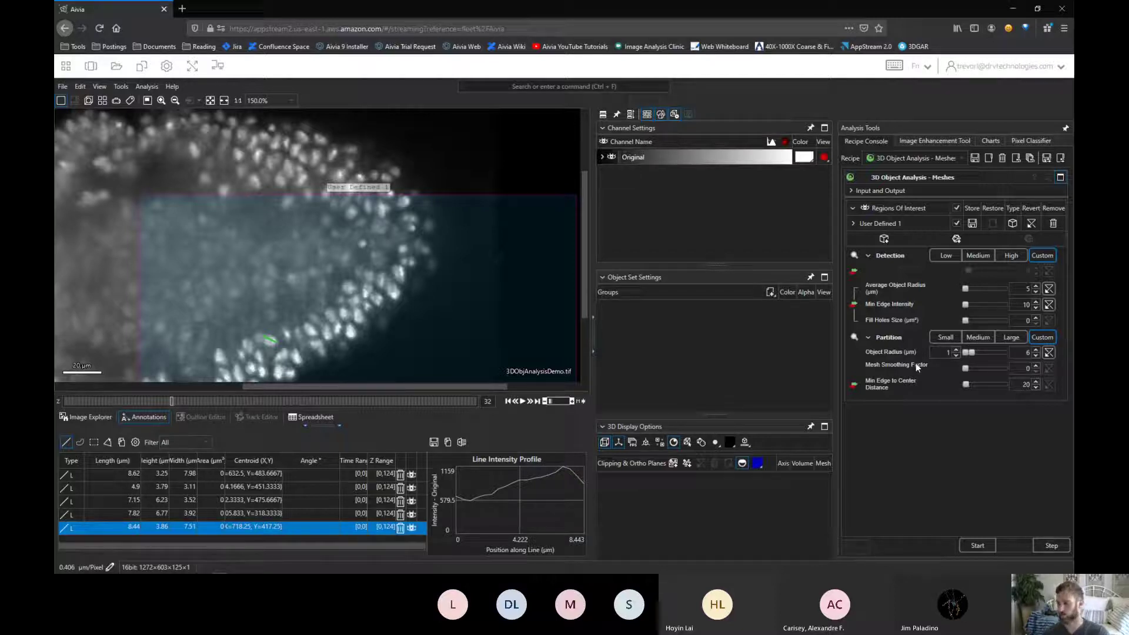
click(1035, 365)
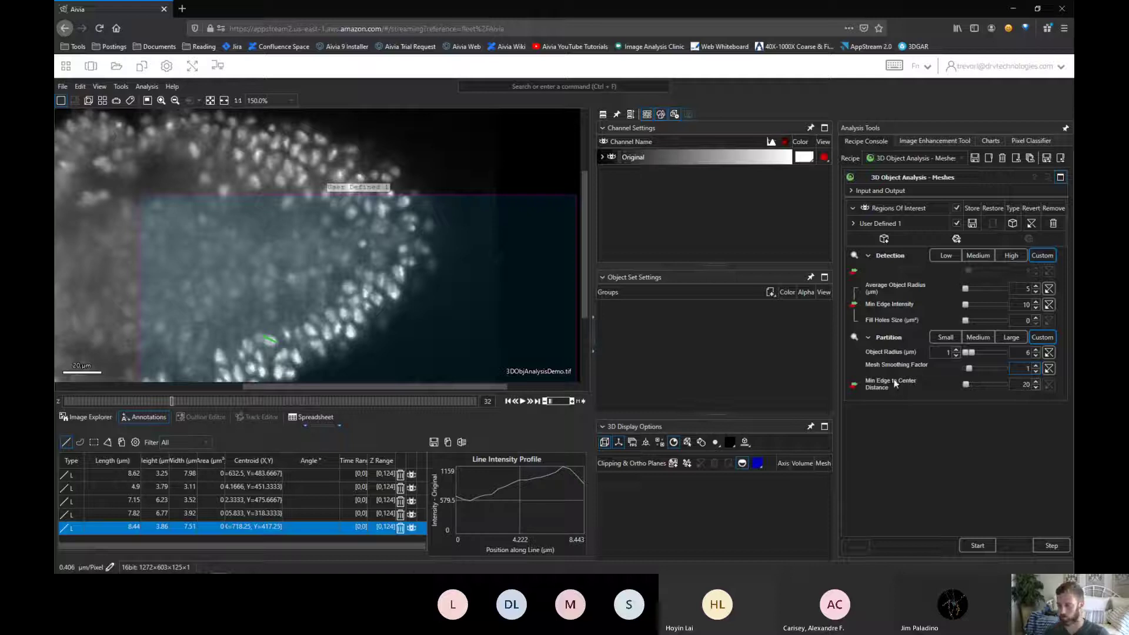
- Set the Partition stage's Min Edge to Center Distance to 1.5
scroll(352, 346, up, 3)
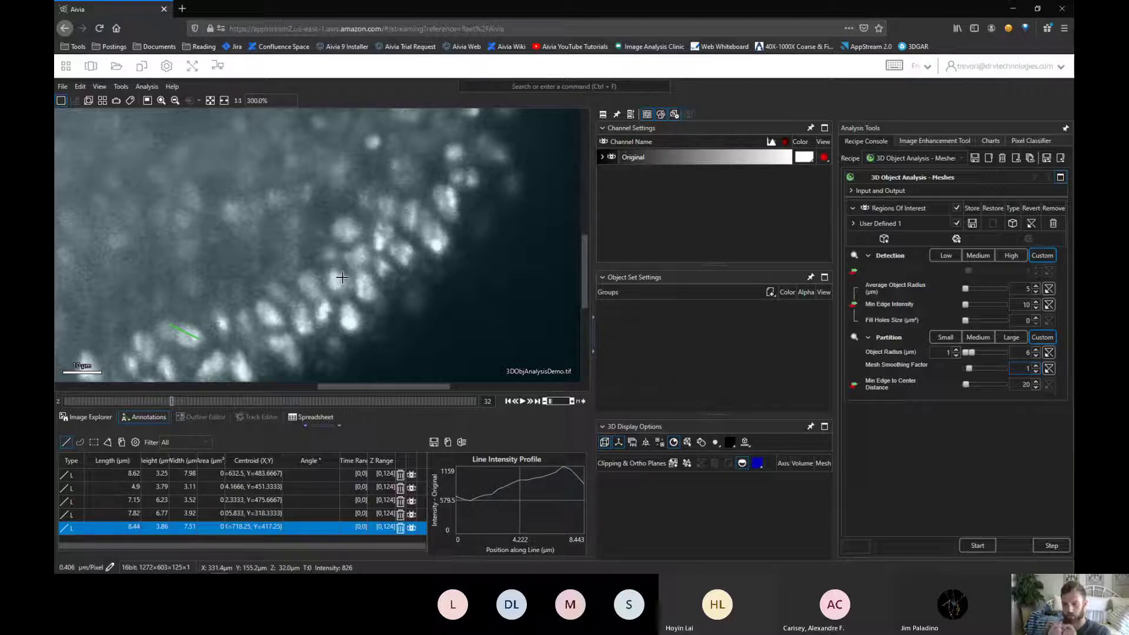
click(946, 352)
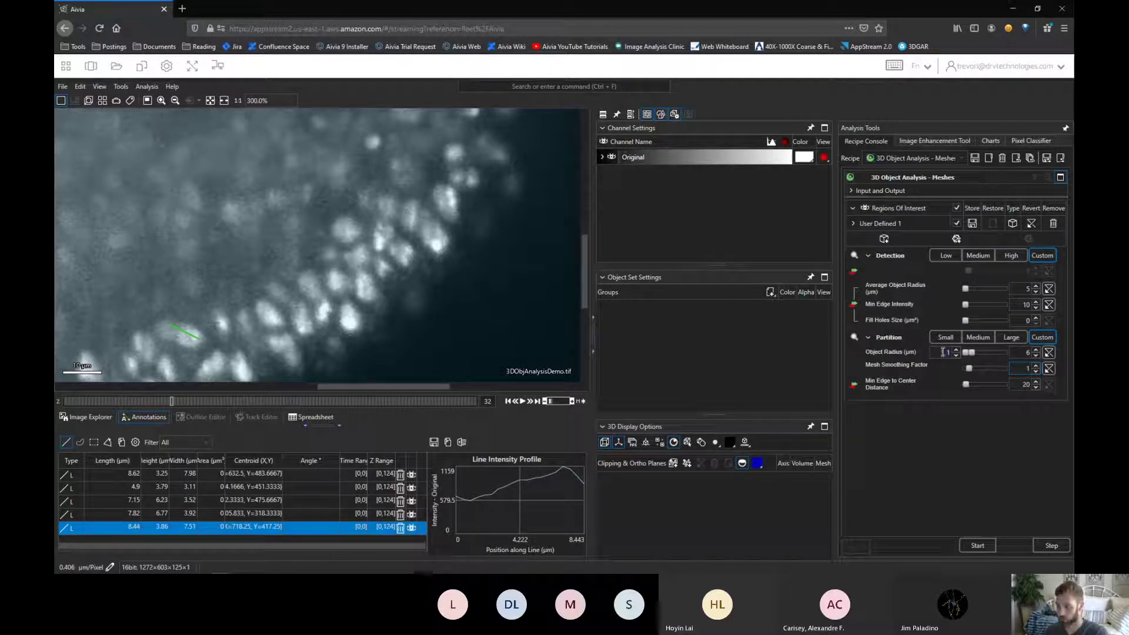
click(1014, 383)
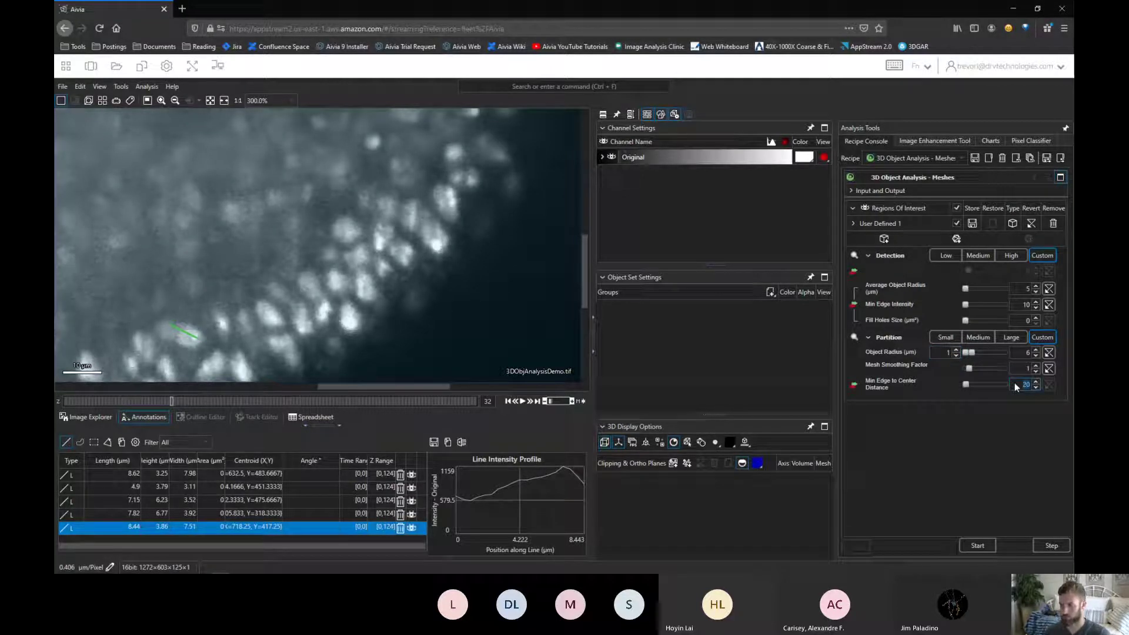
text(15)
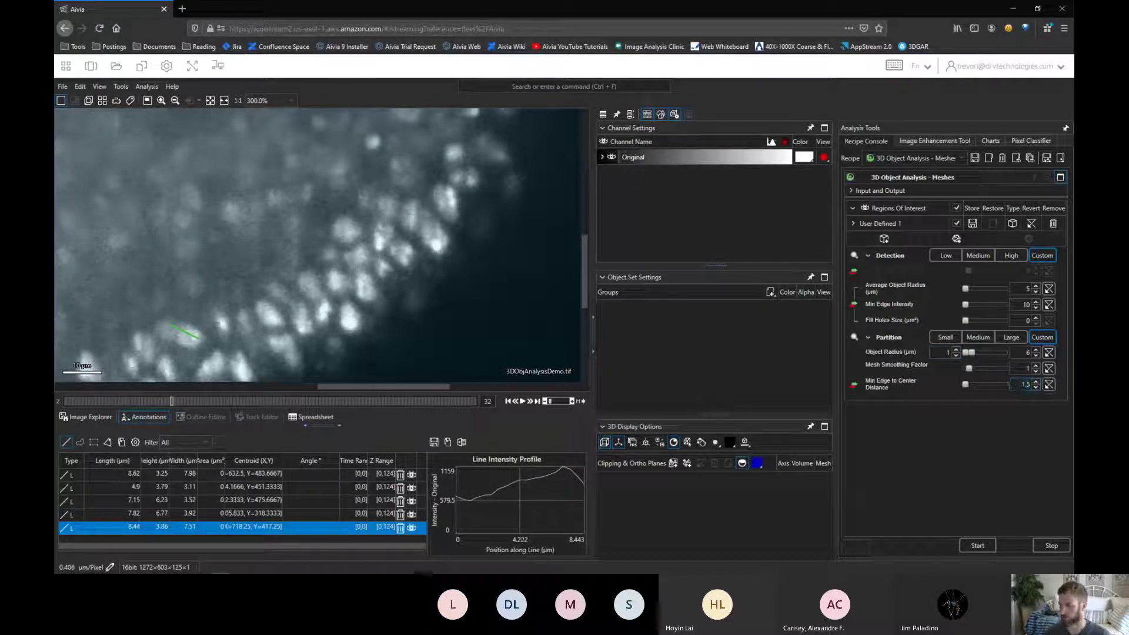
- Display the embryo in the 3D view and run the 3D Object Analysis - Meshes recipe on the region of interest
scroll(238, 303, down, 3)
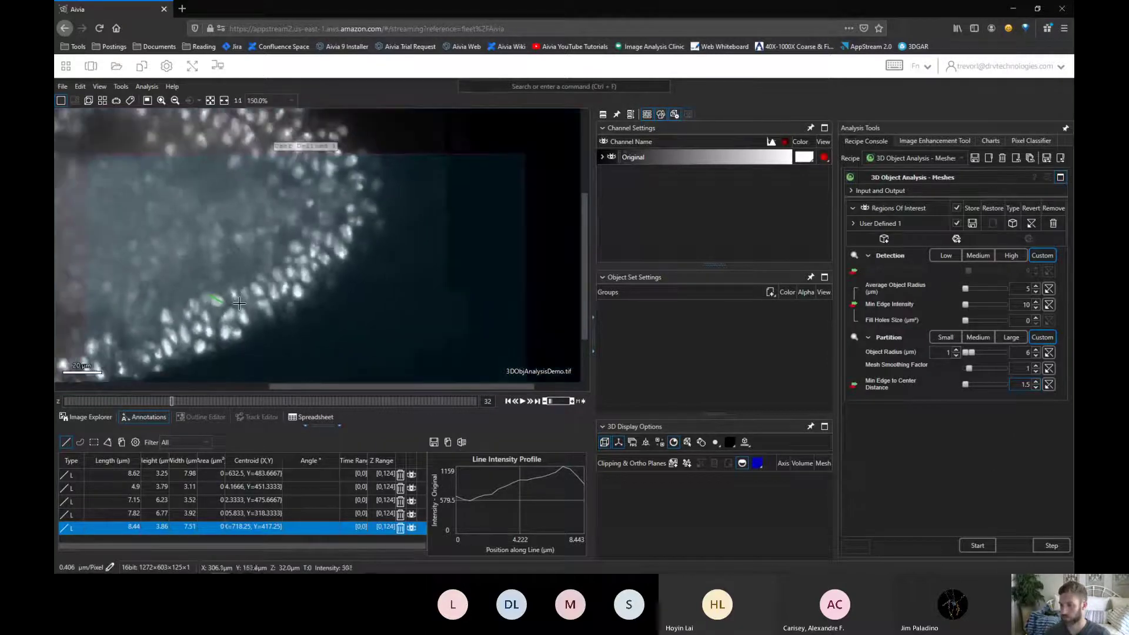
scroll(239, 304, down, 2)
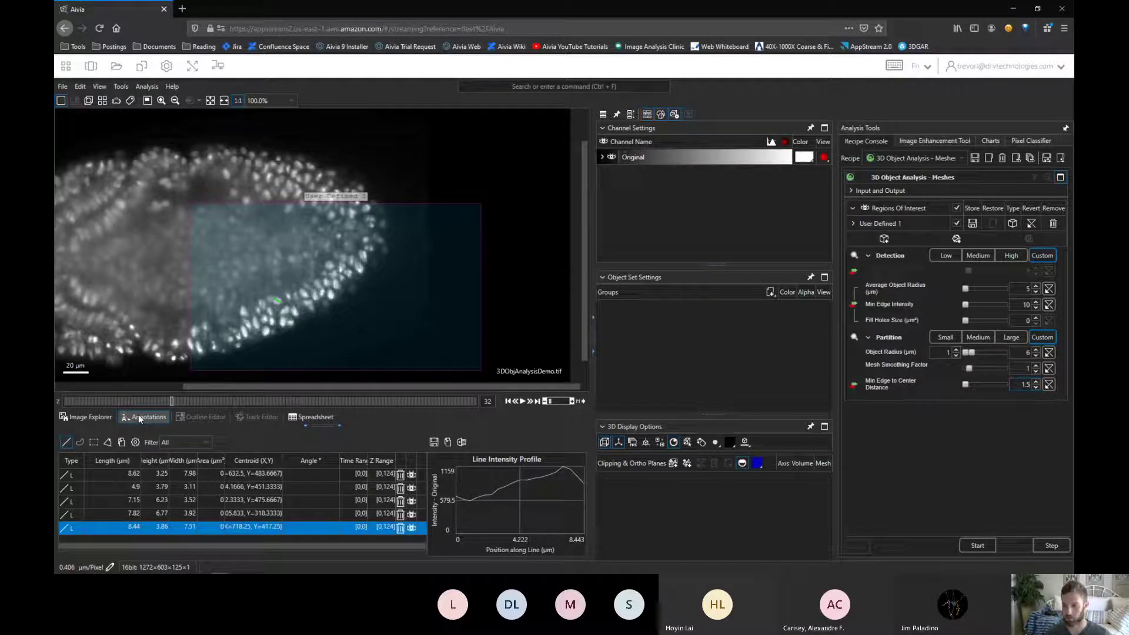
click(315, 426)
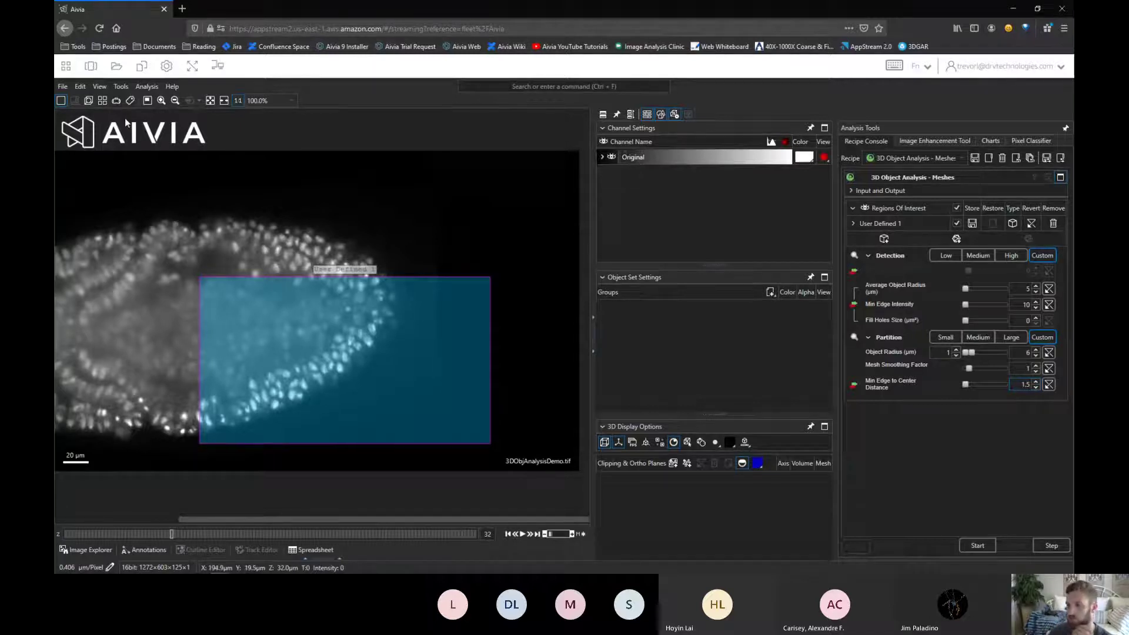
click(88, 100)
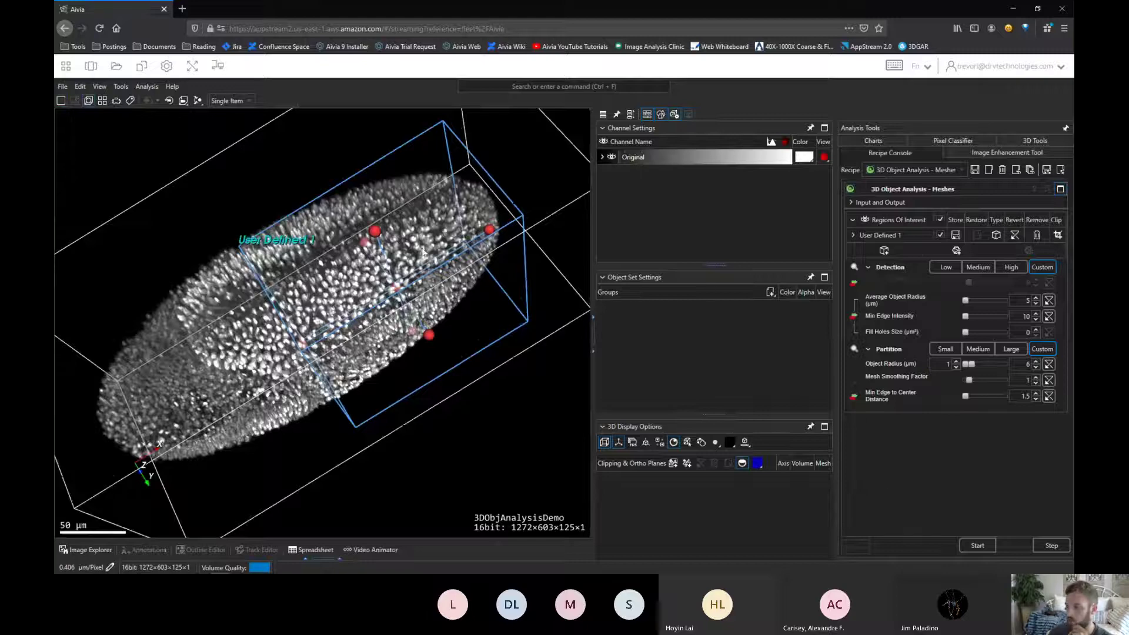
drag(441, 404, 456, 426)
click(975, 546)
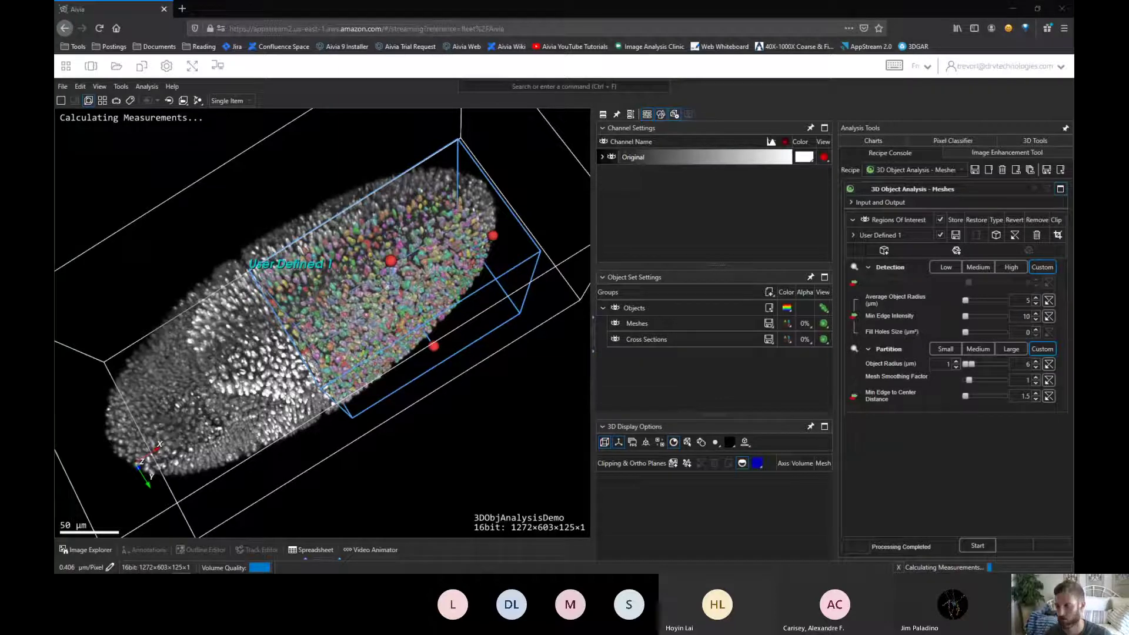
- Examine the generated nucleus meshes in the region of interest from several angles and at close range
scroll(456, 355, up, 3)
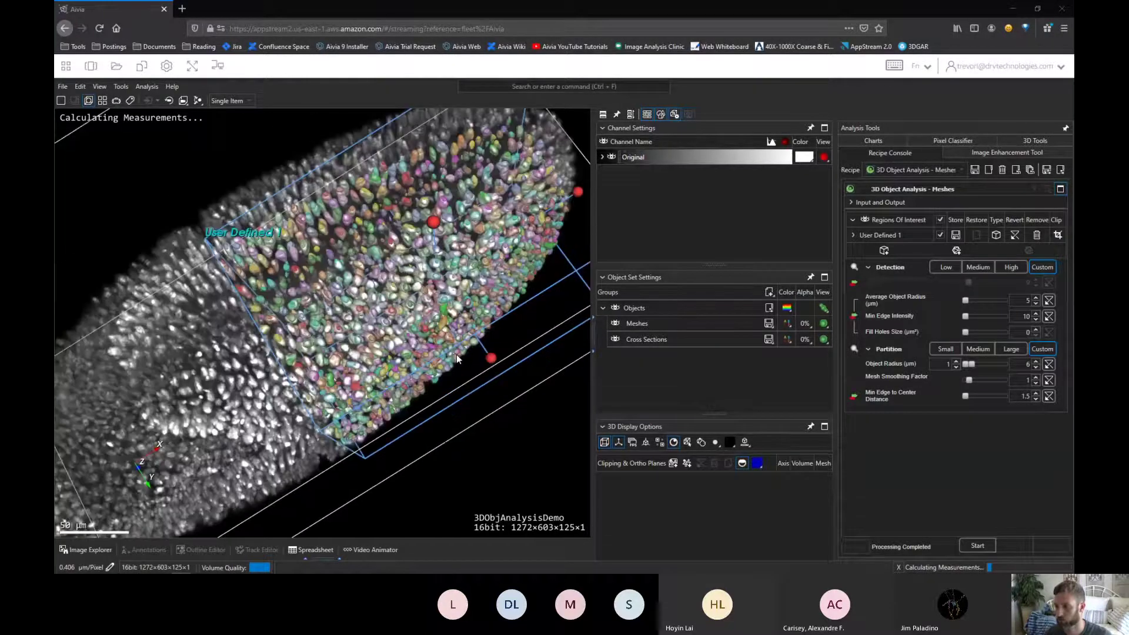
drag(435, 472, 304, 328)
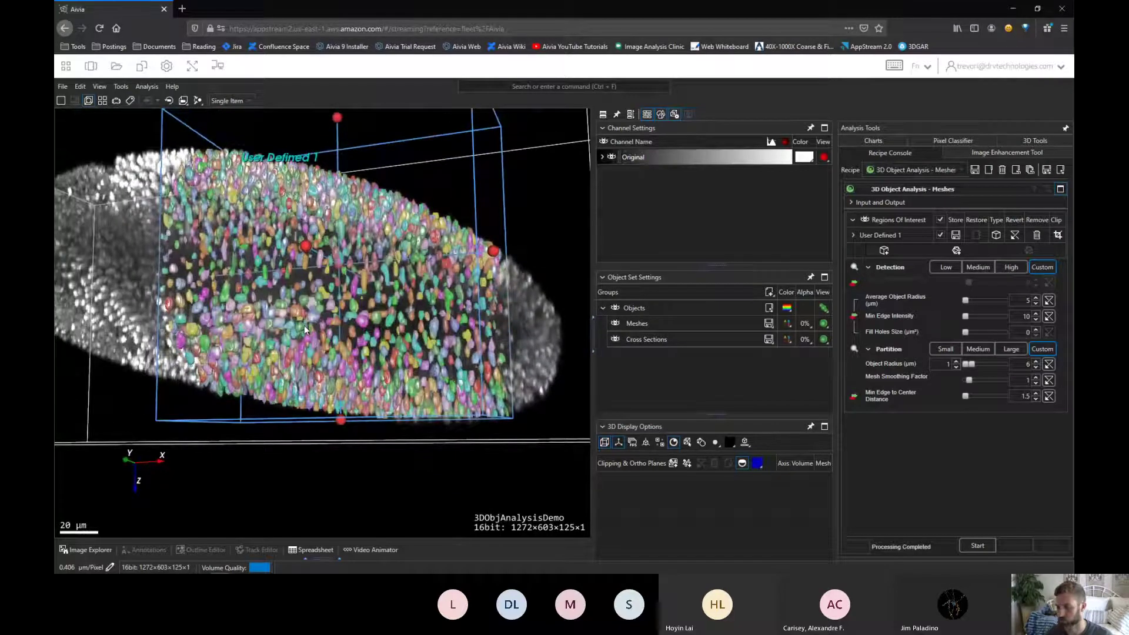
drag(308, 326, 340, 415)
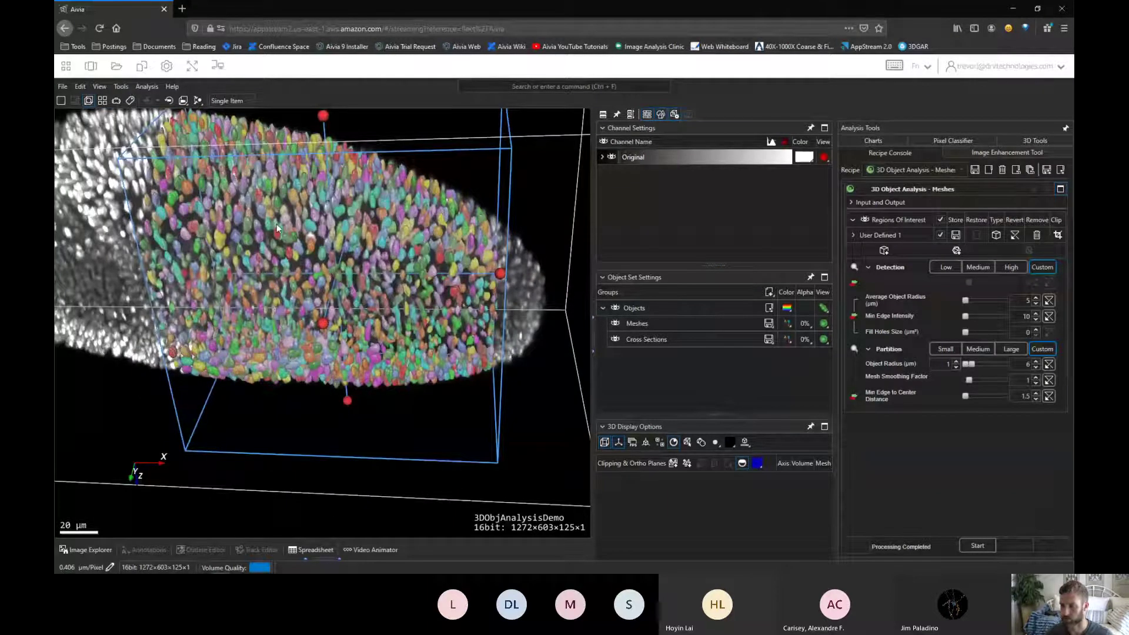
scroll(270, 231, up, 5)
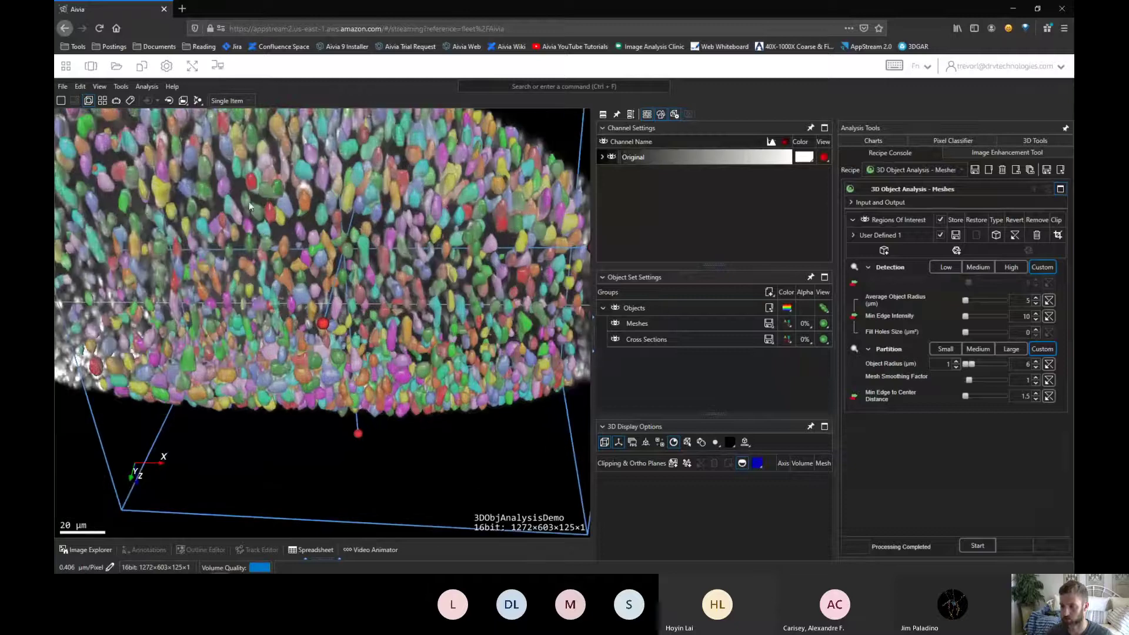
scroll(283, 241, up, 5)
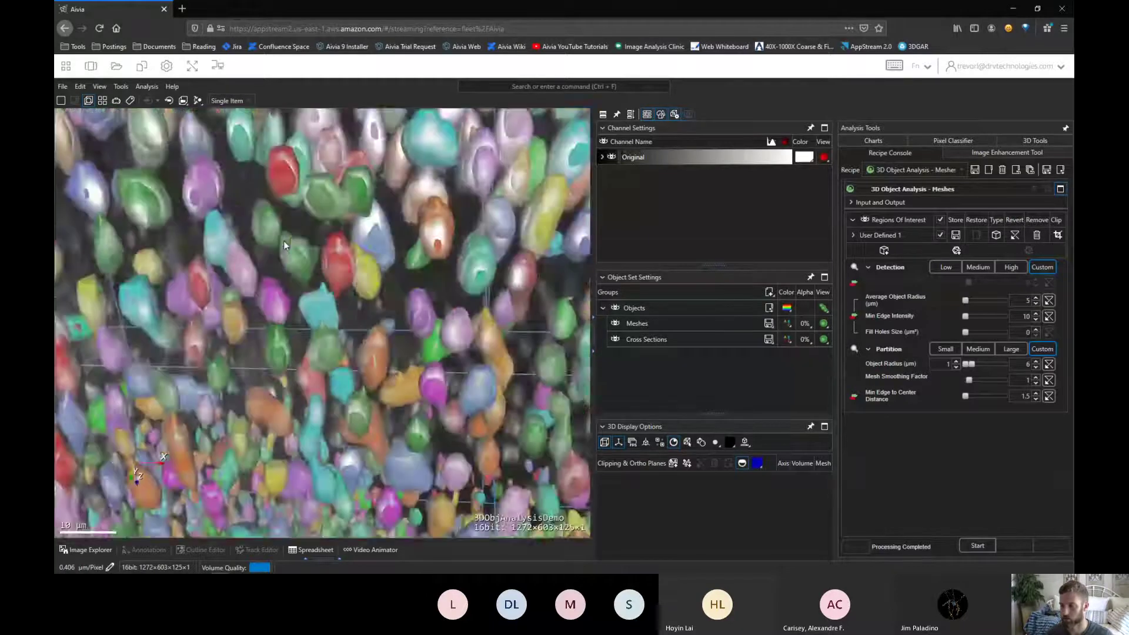
drag(311, 313, 300, 369)
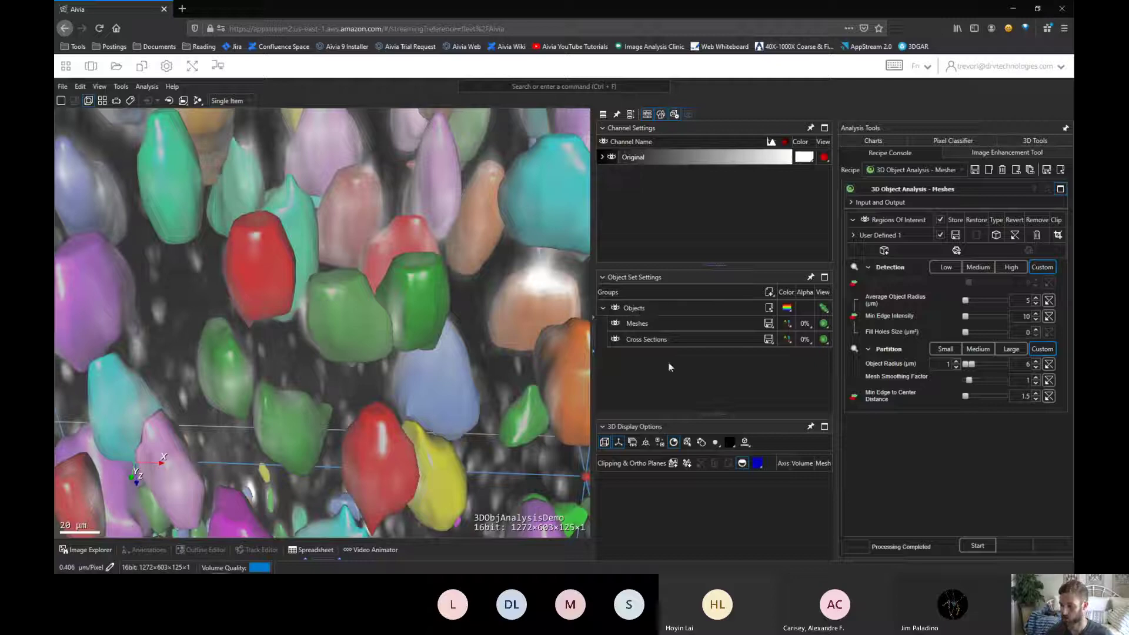
- Hide and show the Objects group repeatedly to compare the meshes with the underlying nuclei signal
click(616, 306)
click(616, 307)
click(616, 307)
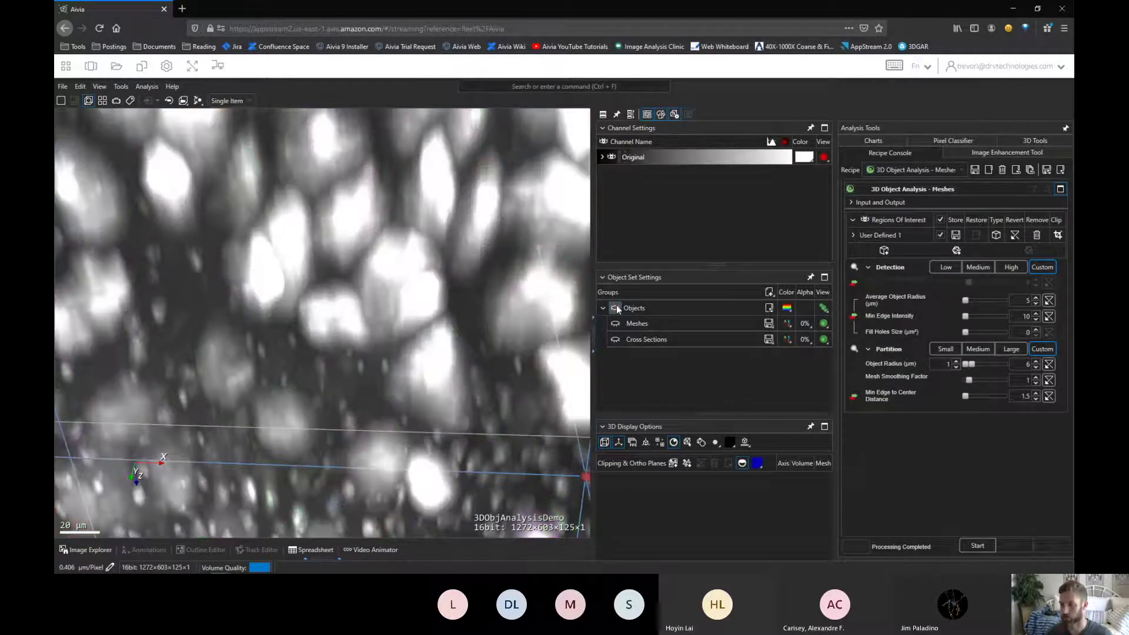
click(616, 306)
click(617, 306)
click(616, 305)
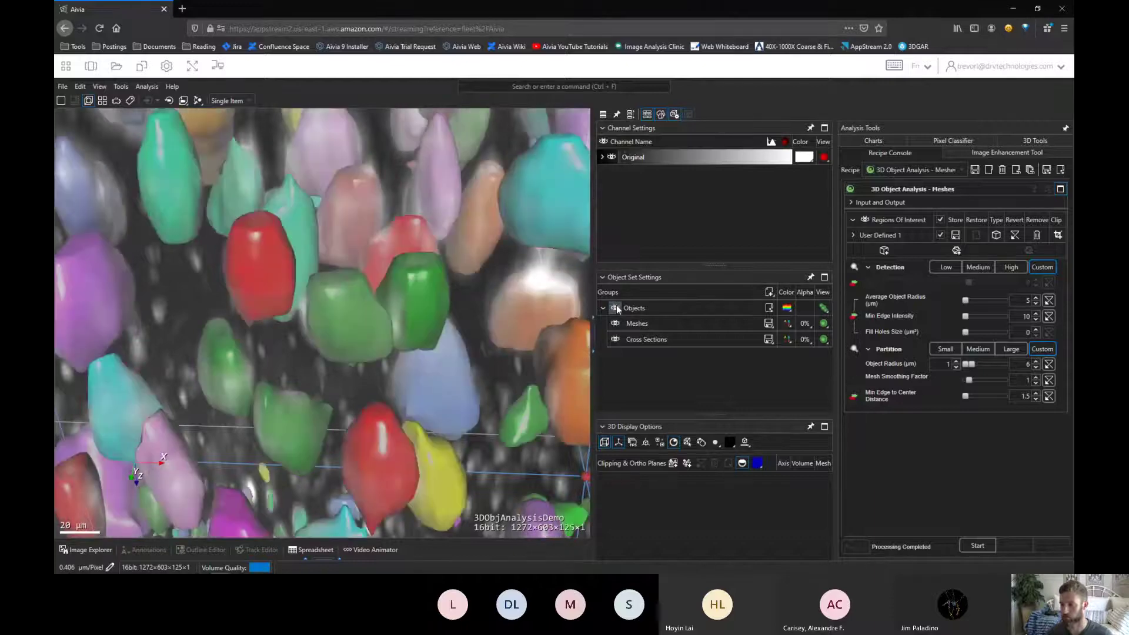
click(616, 306)
click(616, 306)
click(616, 306)
click(616, 306)
click(616, 306)
click(616, 307)
click(616, 306)
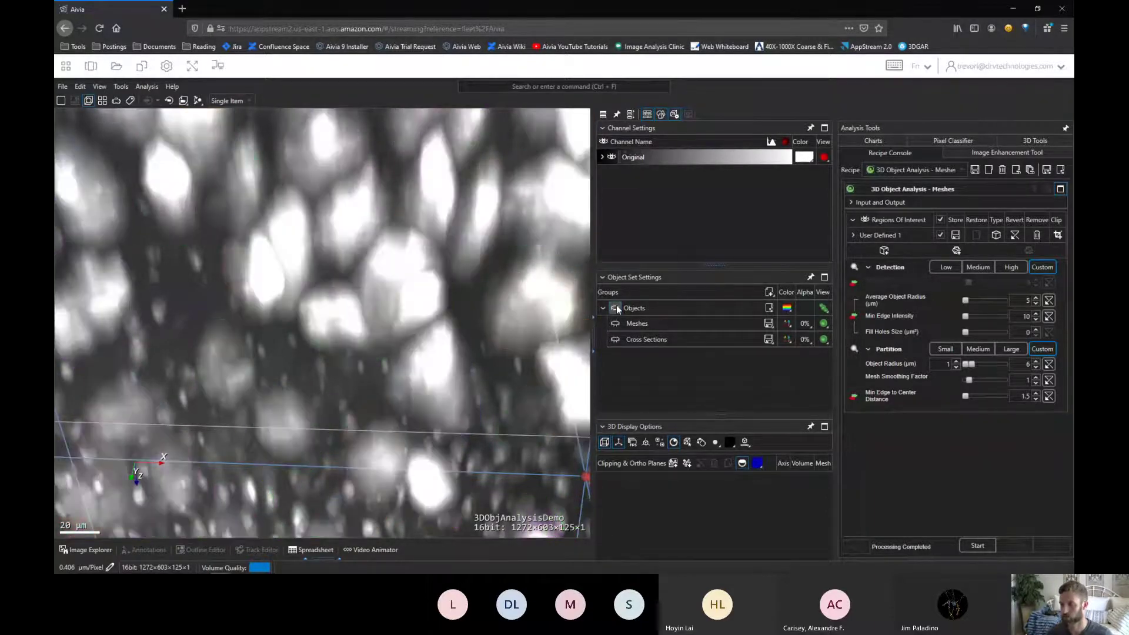
click(616, 306)
click(616, 306)
click(616, 306)
- Compare meshes with the raw nuclei in another area by toggling the Objects group, ending with the whole region in view
scroll(513, 329, down, 10)
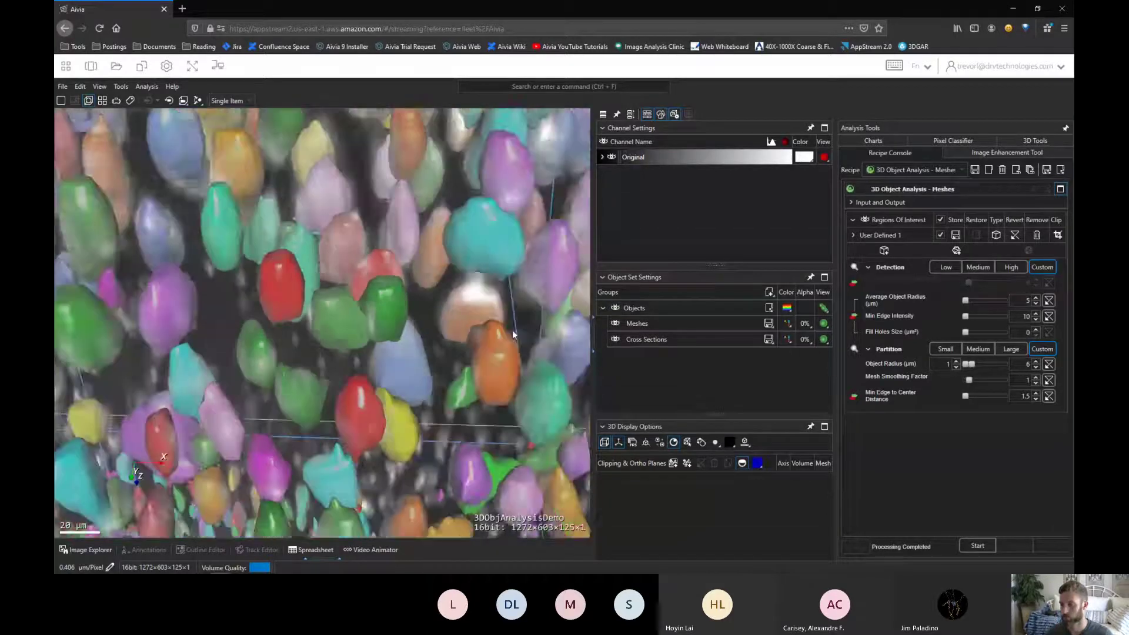
scroll(272, 304, up, 10)
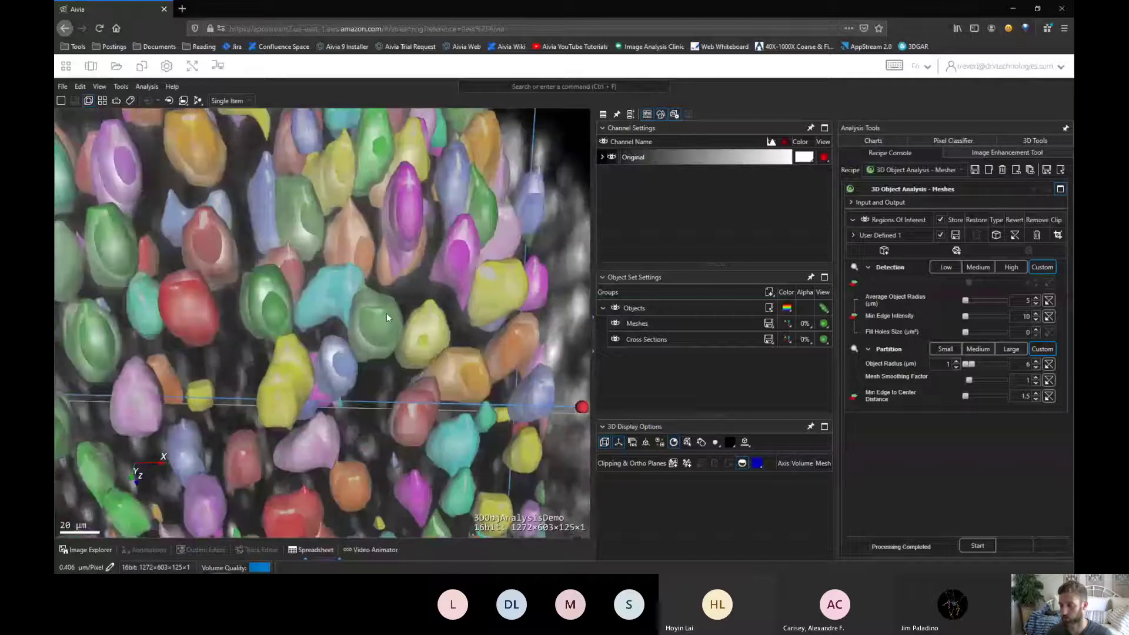
click(616, 307)
click(615, 307)
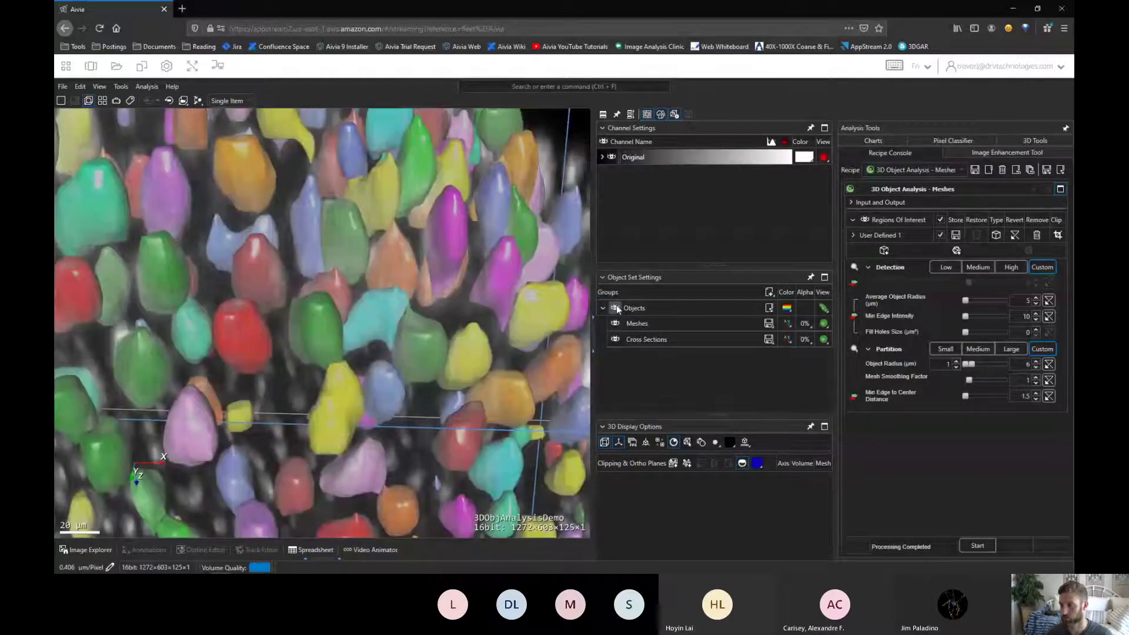
click(615, 307)
click(614, 308)
scroll(275, 393, down, 5)
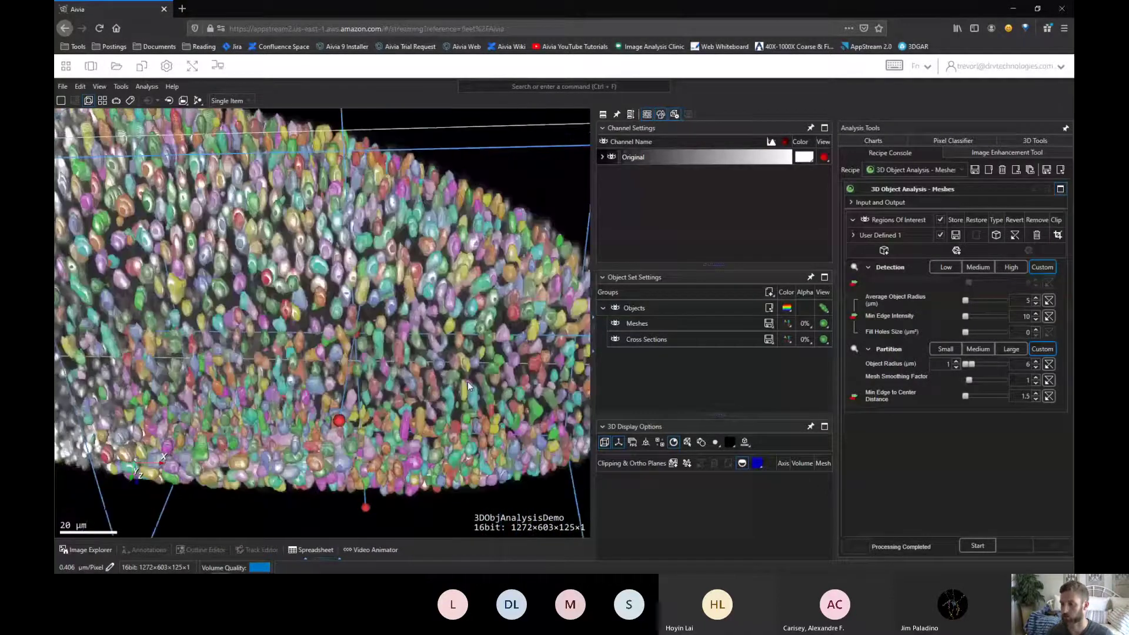
scroll(467, 382, down, 3)
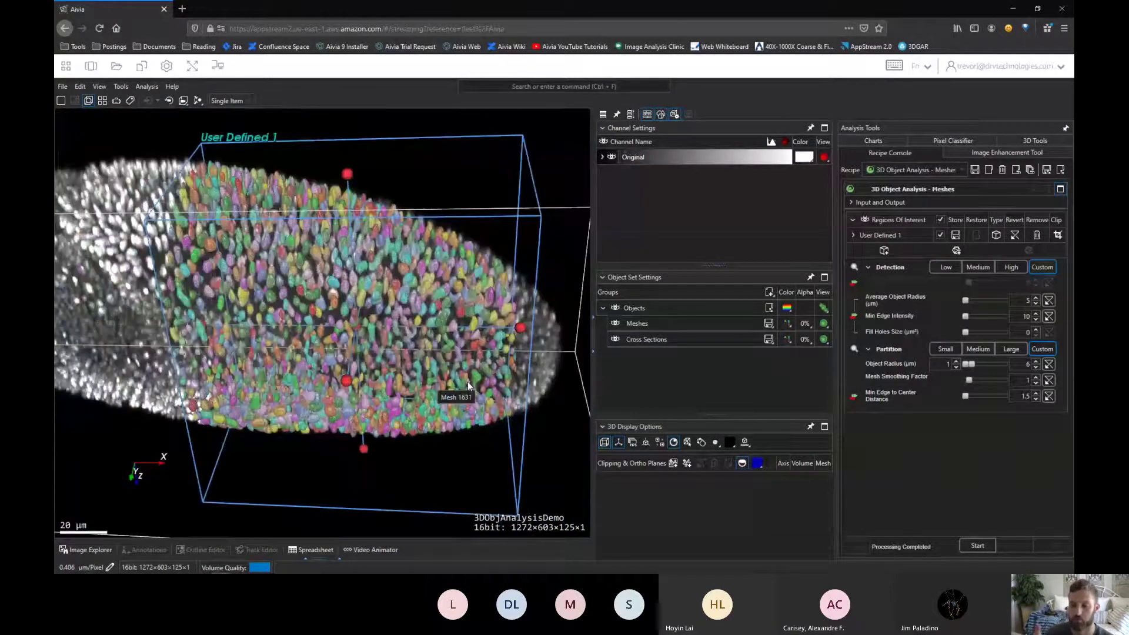
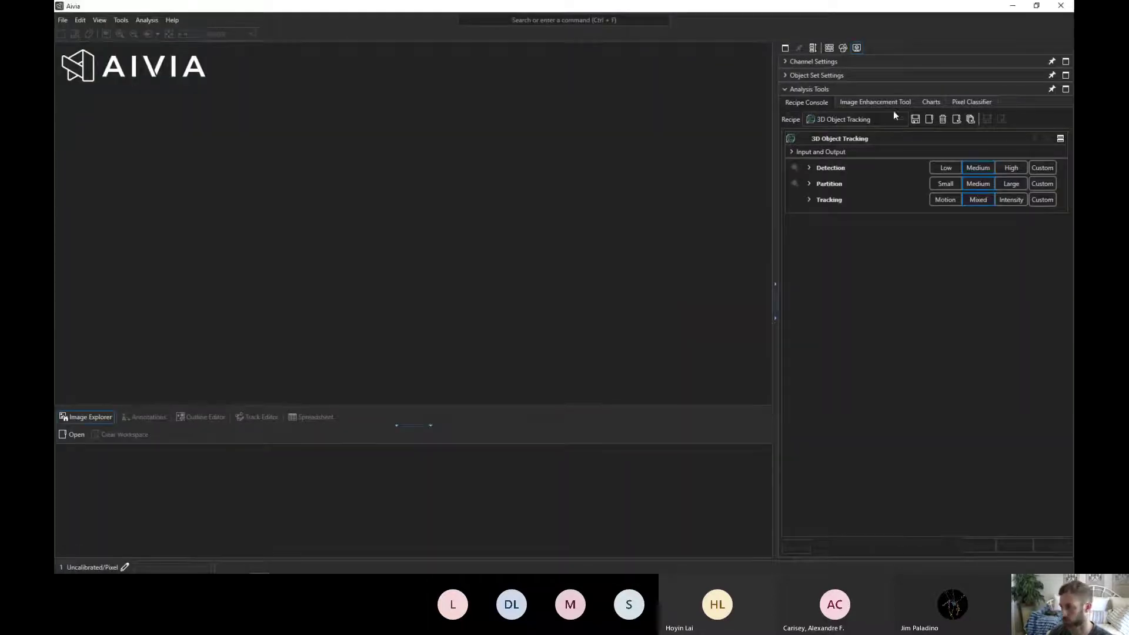
- Load the 3D Object Analysis - Meshes recipe in the separate empty Aivia window
click(873, 119)
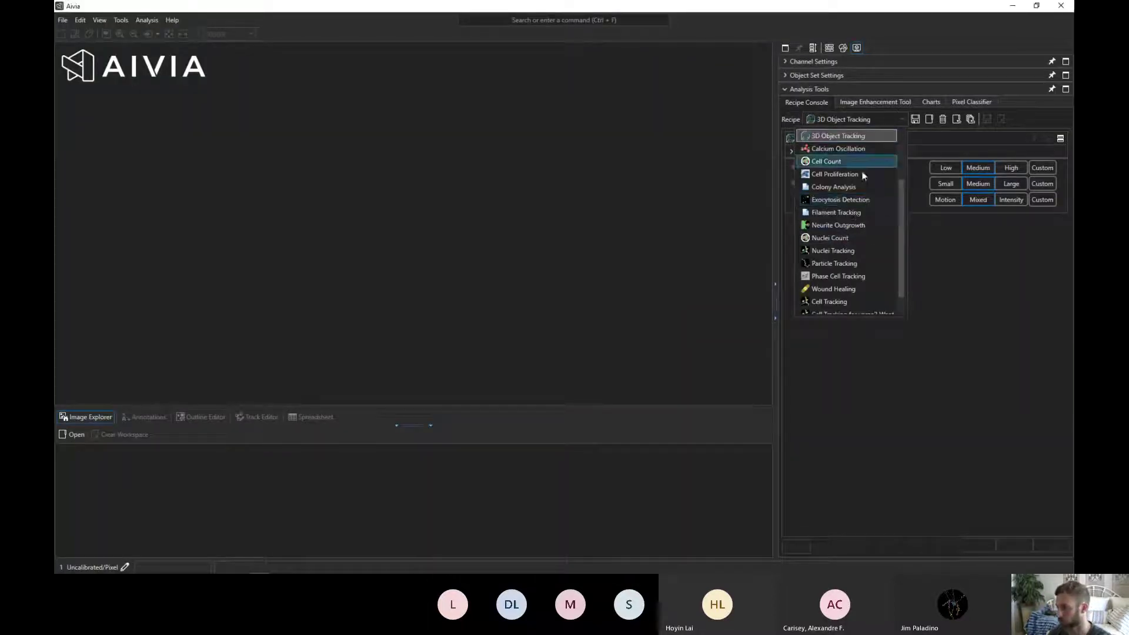
scroll(868, 233, down, 1)
scroll(865, 243, up, 3)
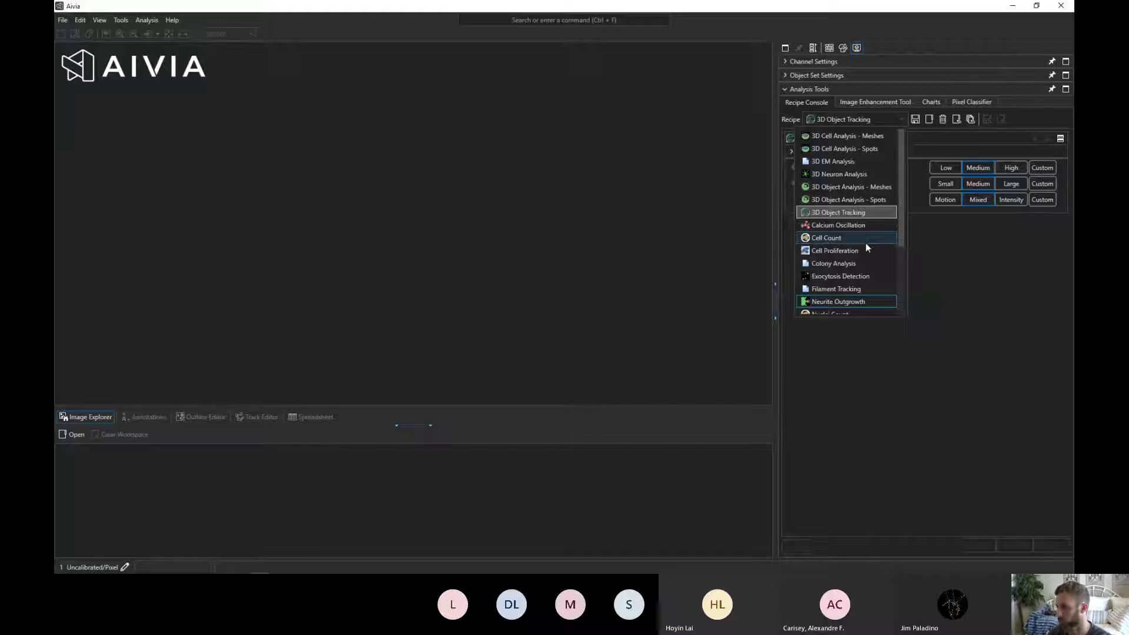
click(852, 187)
- Inspect the recipe's default Detection and Partition parameters, including Min Edge to Center Distance, and return to the browser-streamed Aivia session
click(809, 169)
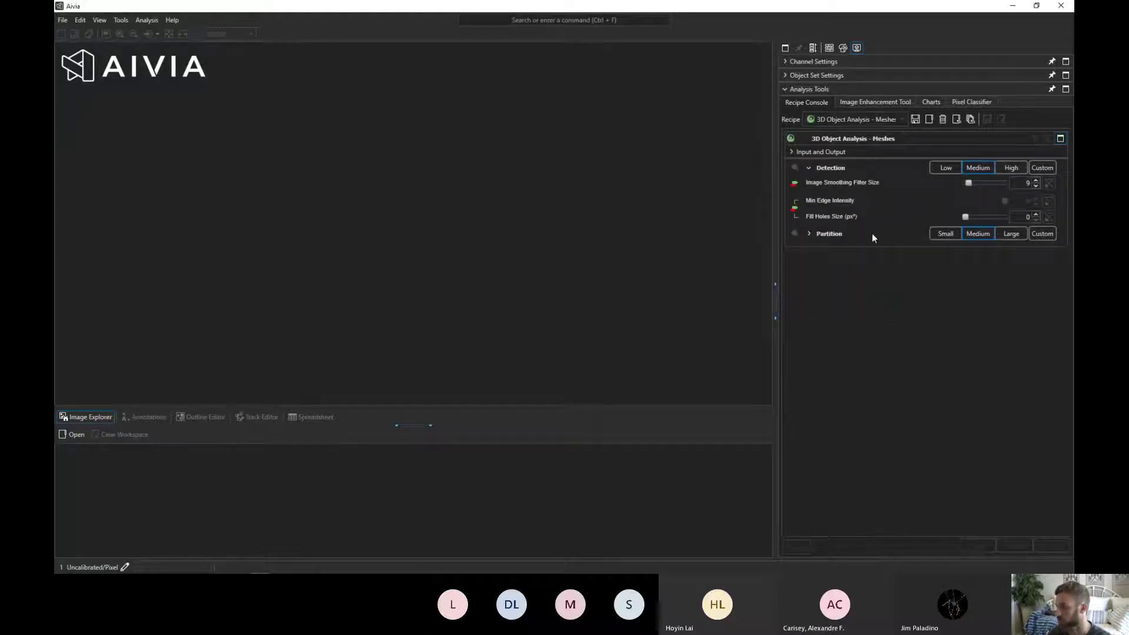
click(808, 234)
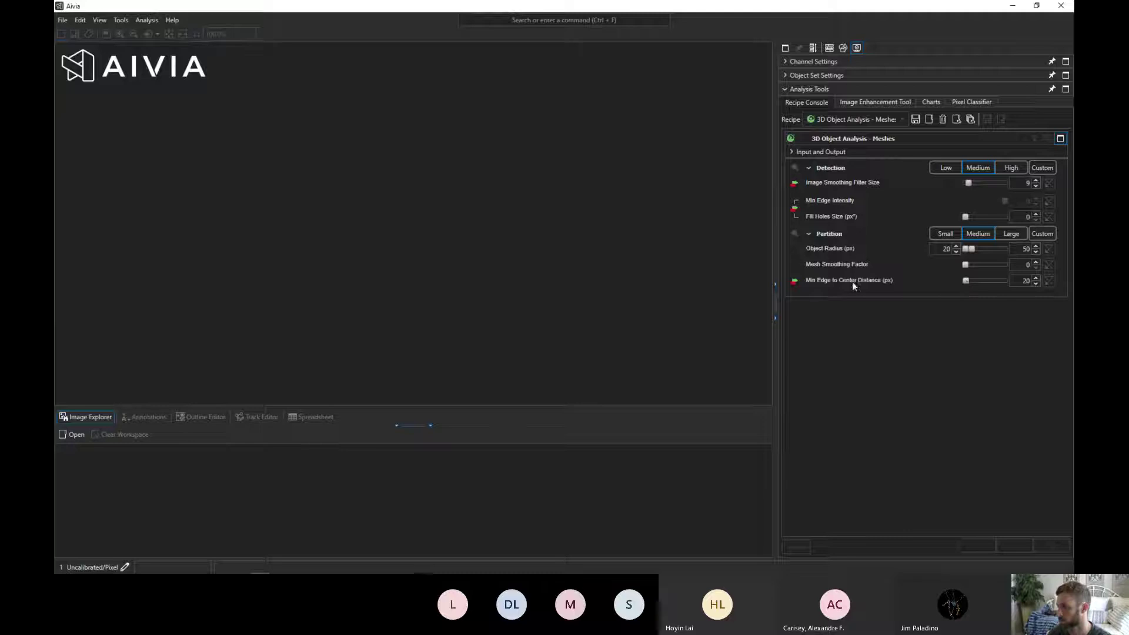
double_click(1021, 280)
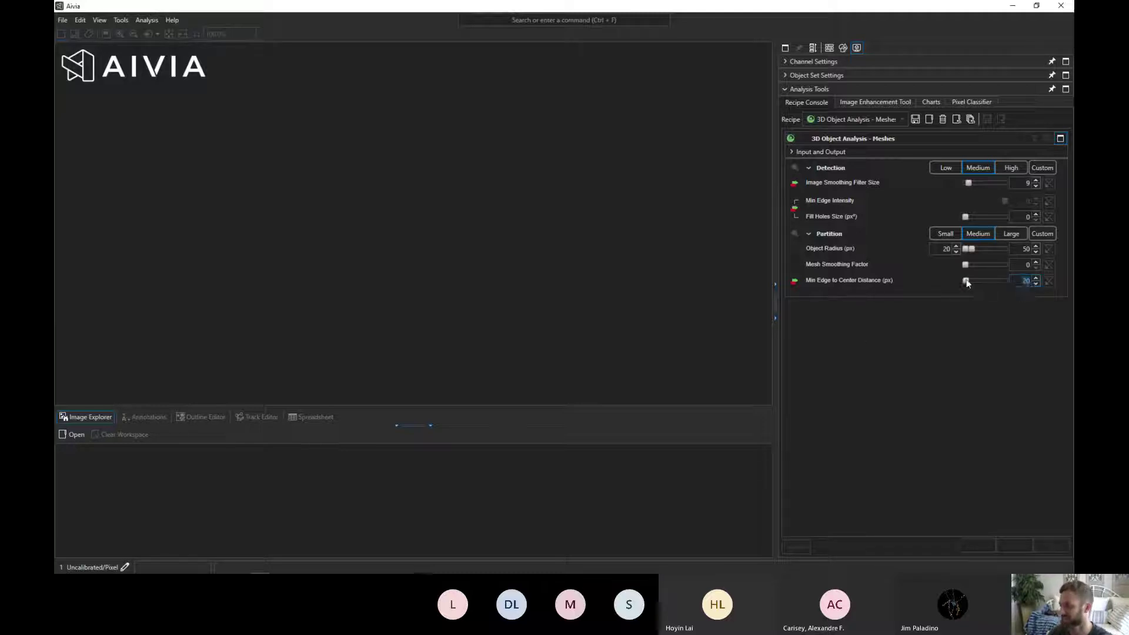
click(953, 320)
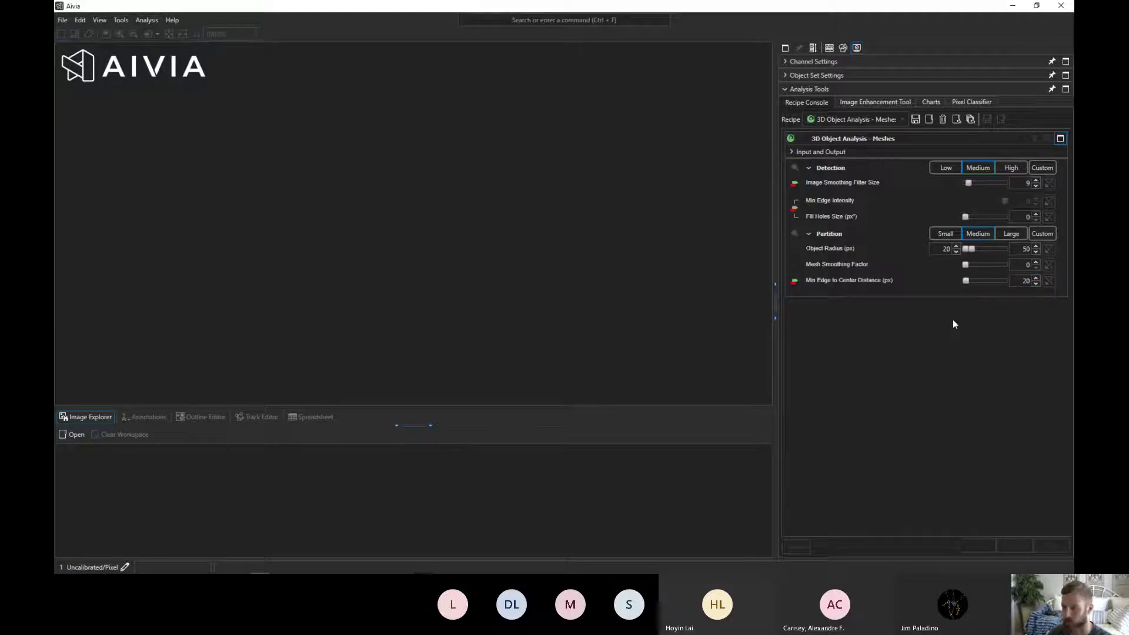
click(1012, 7)
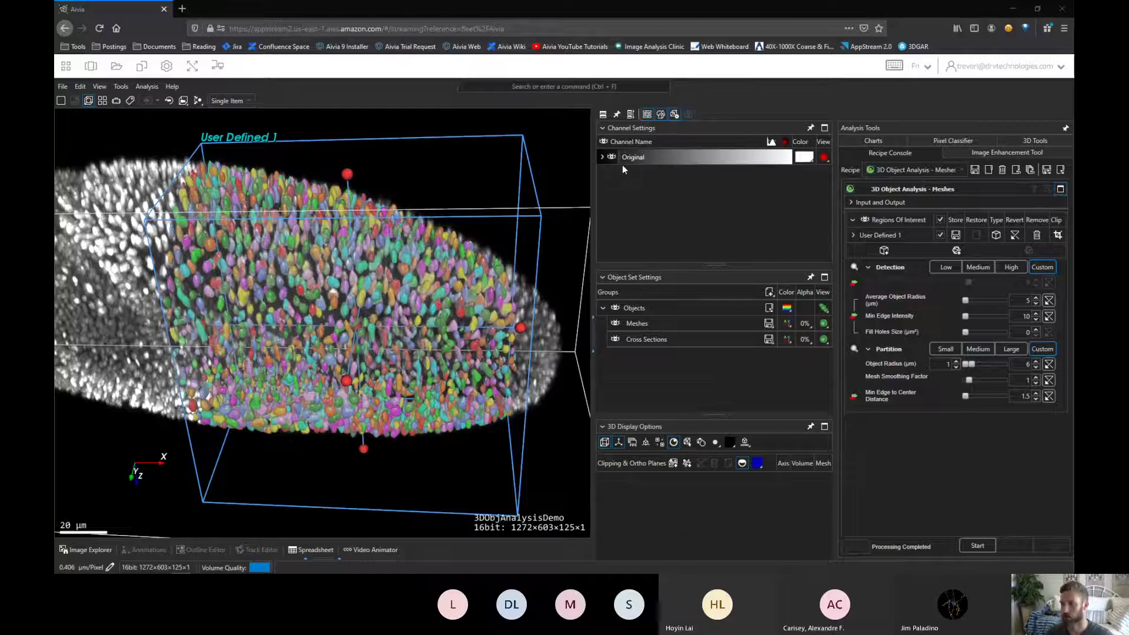
- Search Aivia's commands and wiki for "3d object analysis"
click(533, 86)
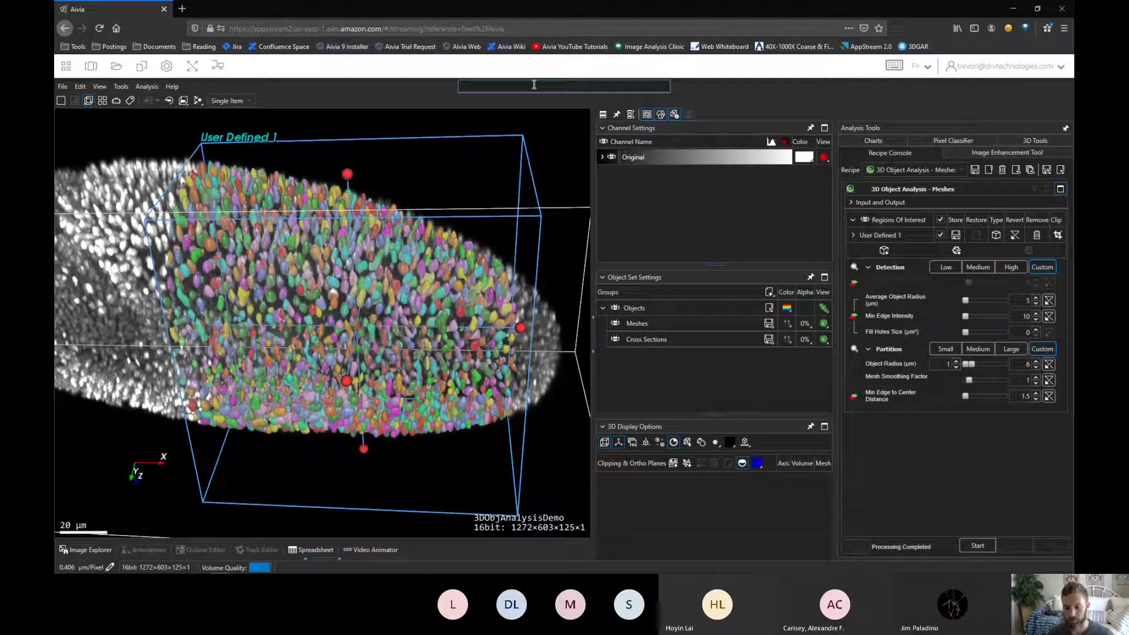
text(3d)
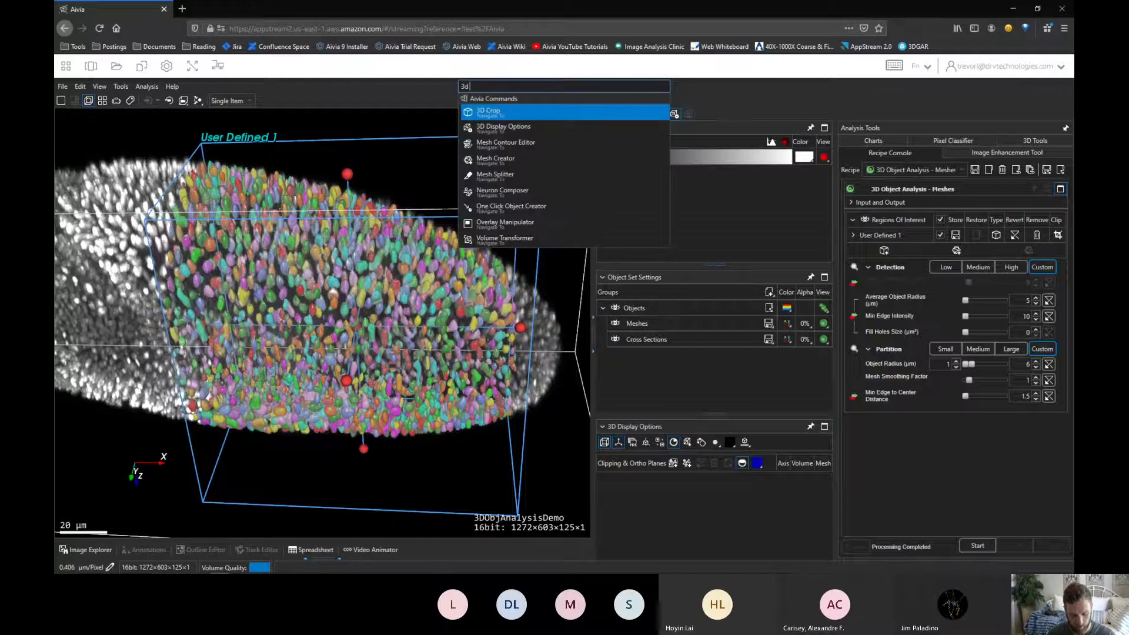
text( object analy)
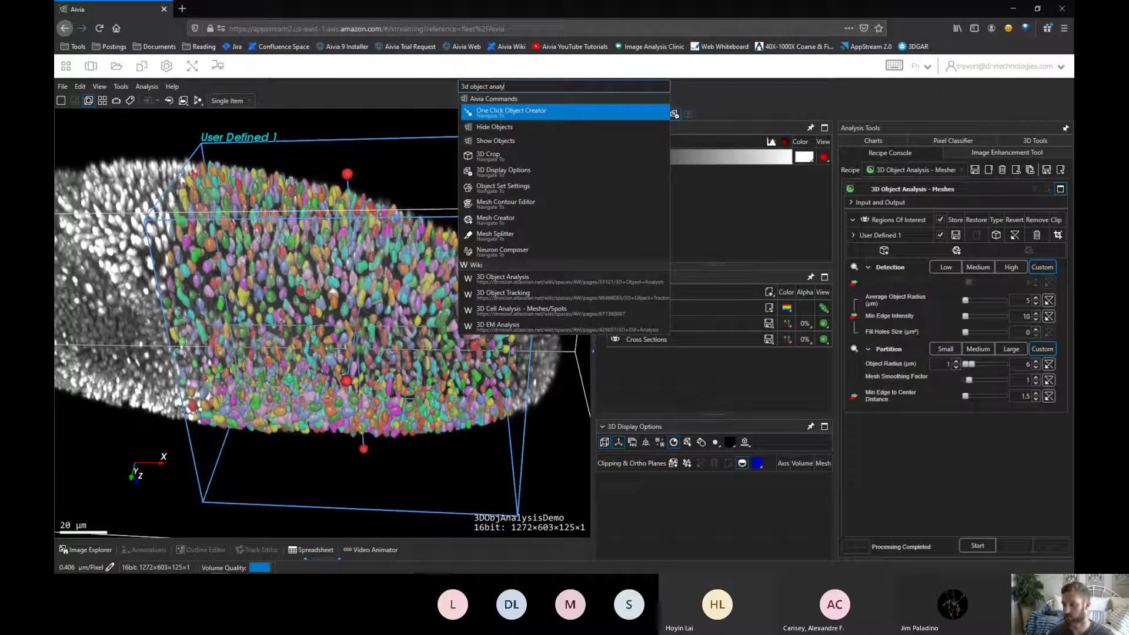
text(sis)
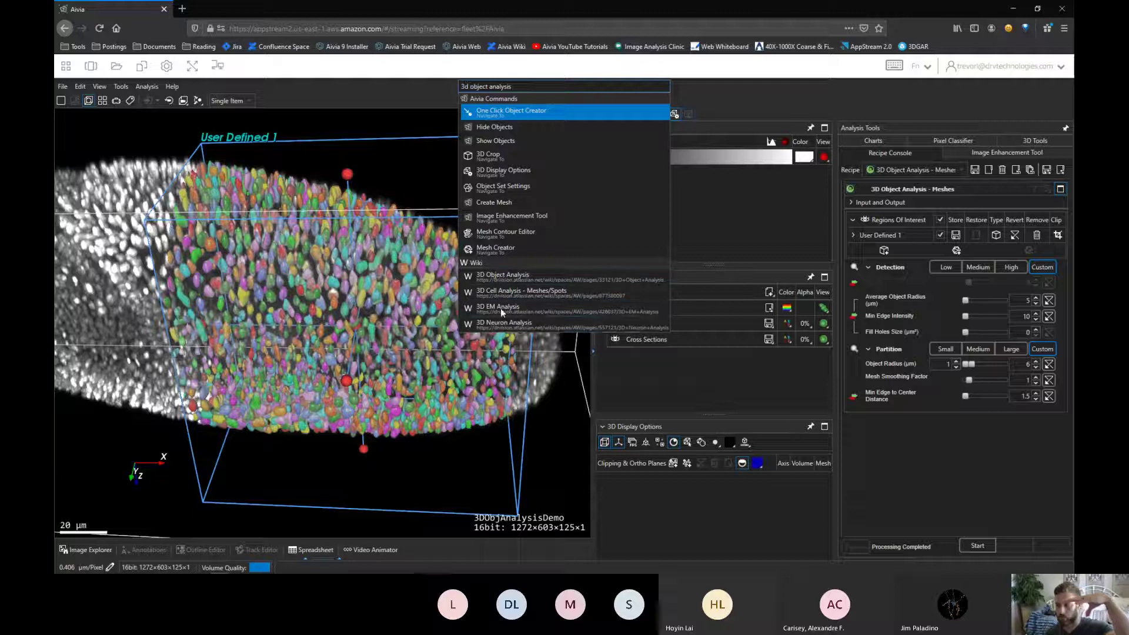
- Open the wiki's 3D Object Analysis page, read its Detection and Partition parameter descriptions and presets, and return to the Aivia session
click(495, 277)
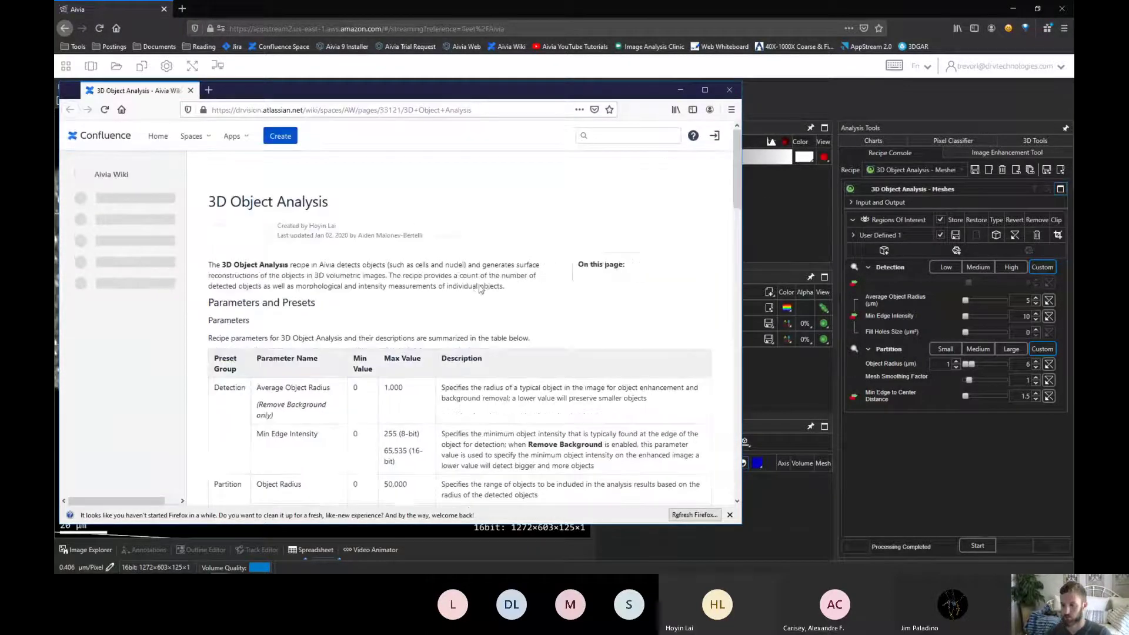
scroll(462, 287, down, 2)
scroll(463, 288, down, 1)
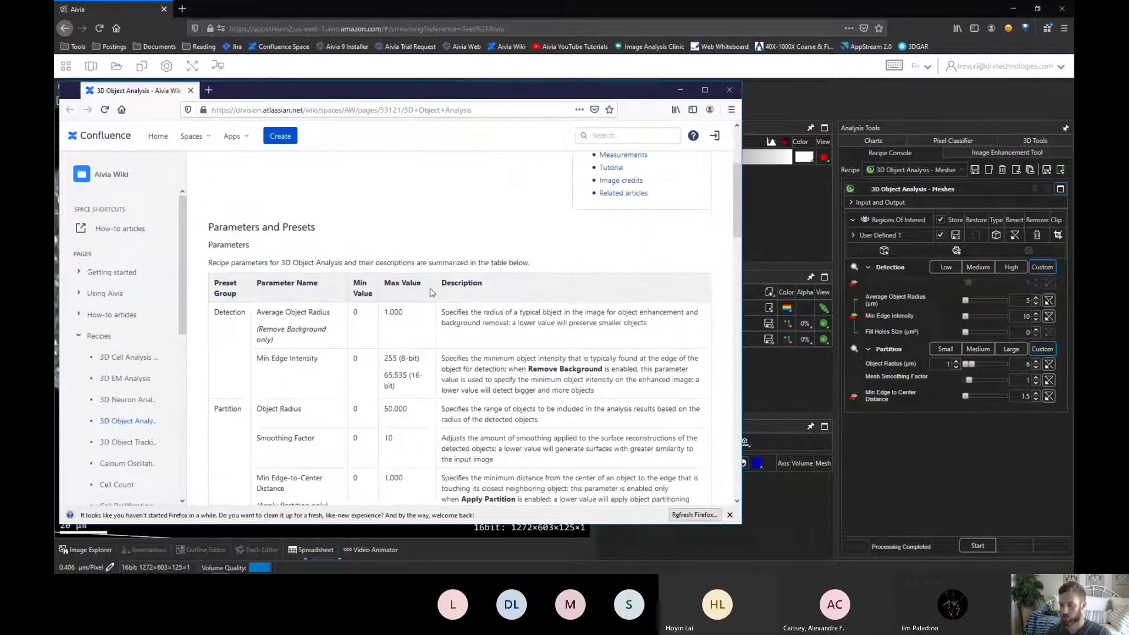
scroll(432, 292, down, 2)
scroll(432, 292, down, 2)
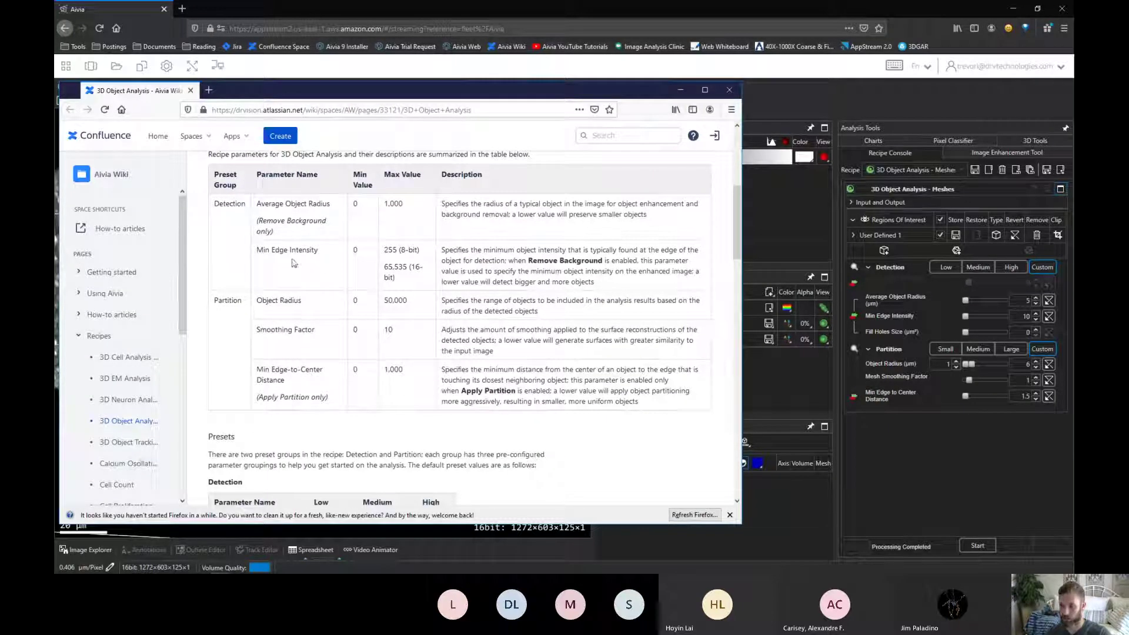
scroll(525, 333, down, 9)
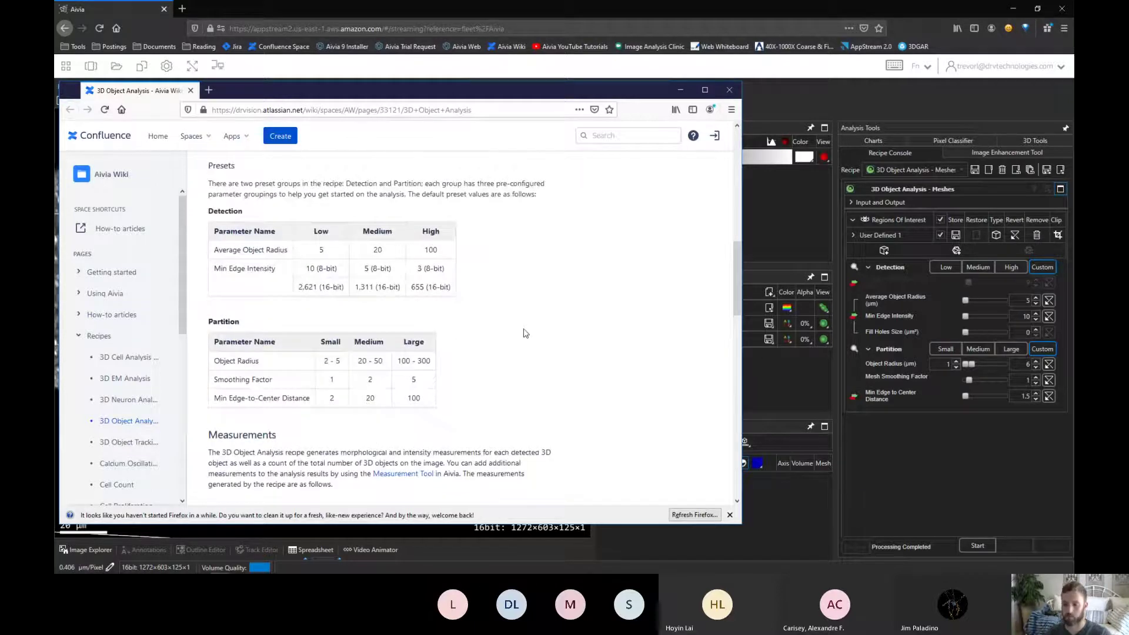
scroll(525, 333, up, 7)
scroll(525, 333, up, 2)
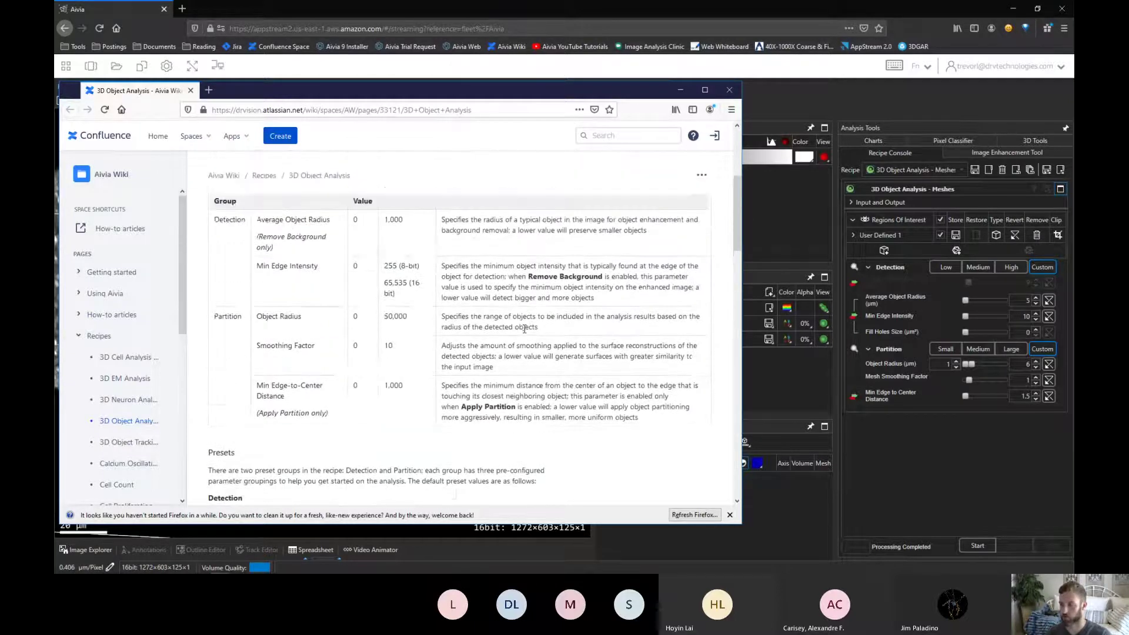
click(680, 90)
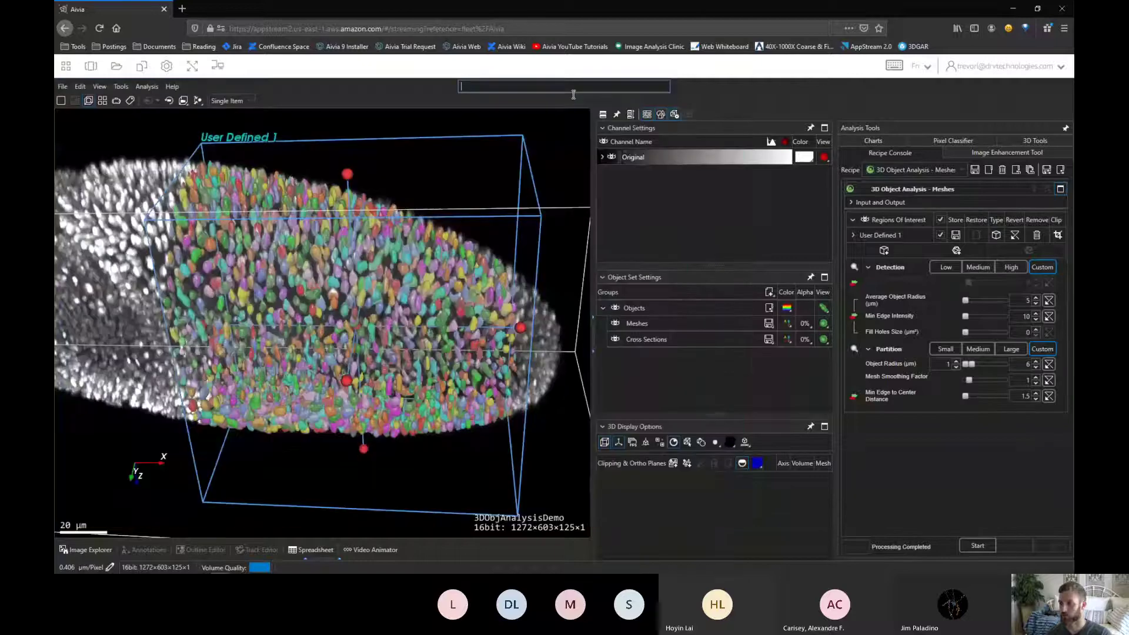
- Search the commands for "everything", browse the full list of available Aivia commands and close the search
click(529, 84)
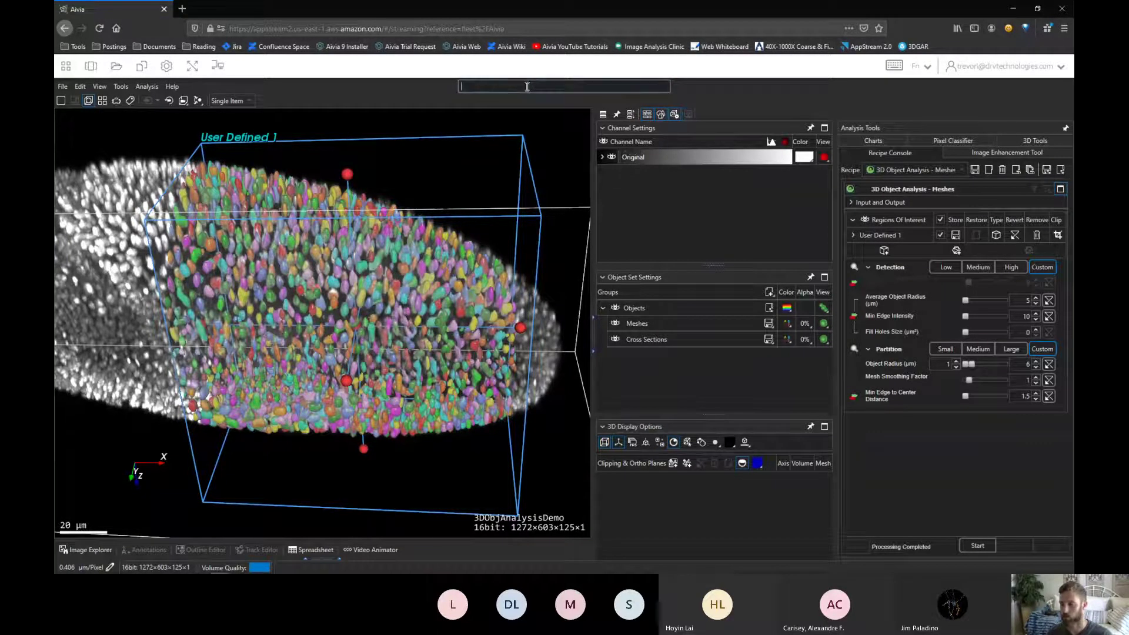
text(everything)
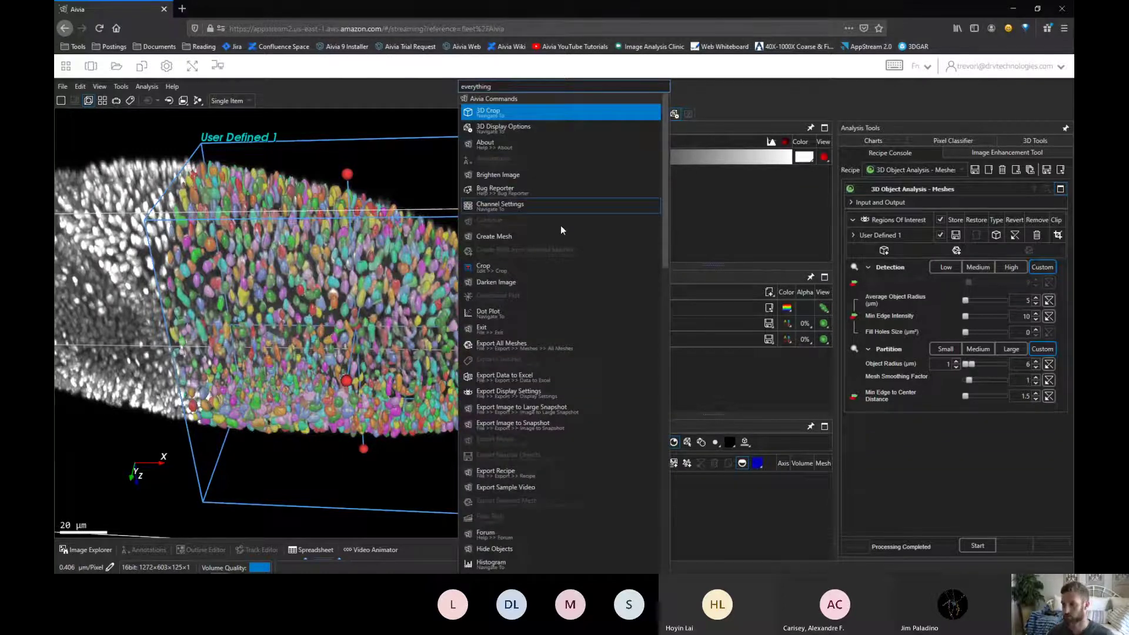
scroll(570, 325, down, 3)
scroll(570, 325, down, 12)
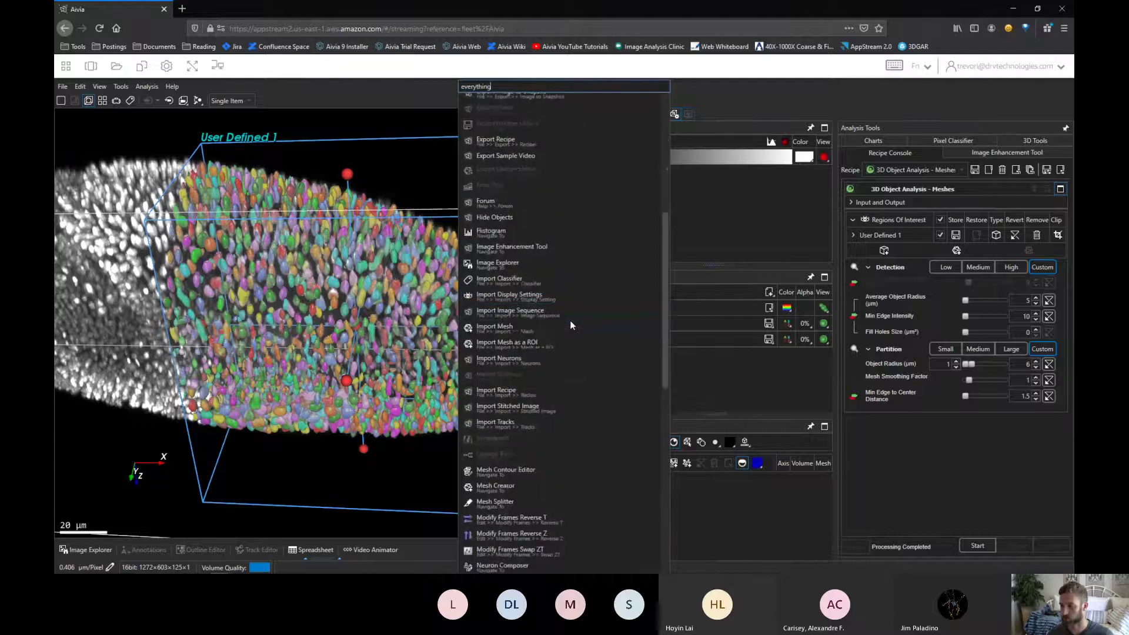
scroll(569, 319, down, 1)
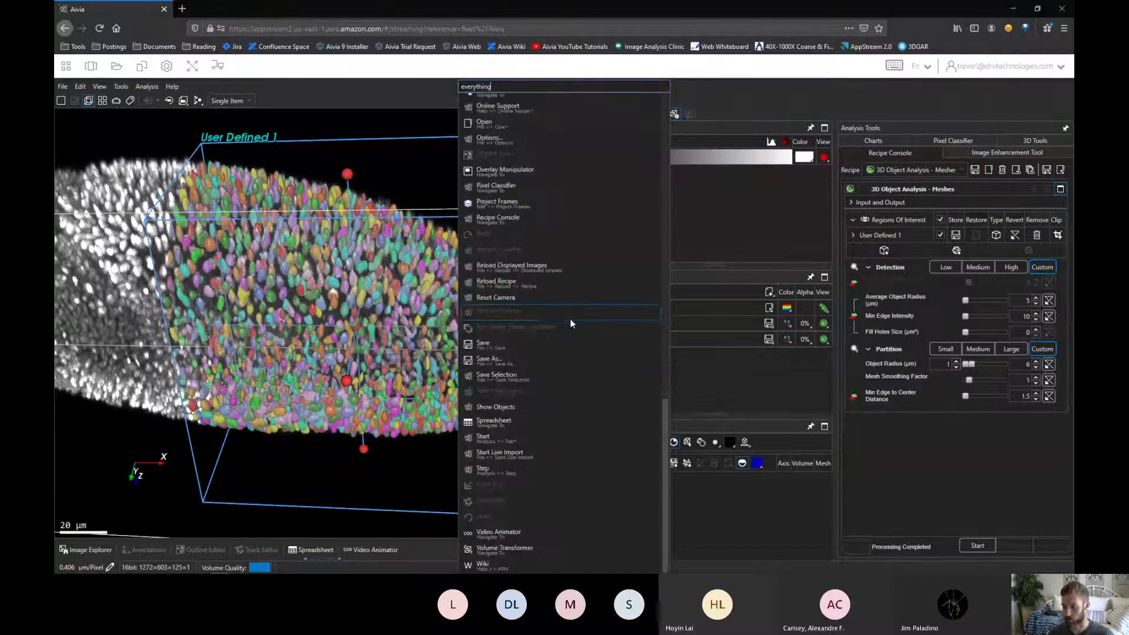
scroll(546, 323, up, 13)
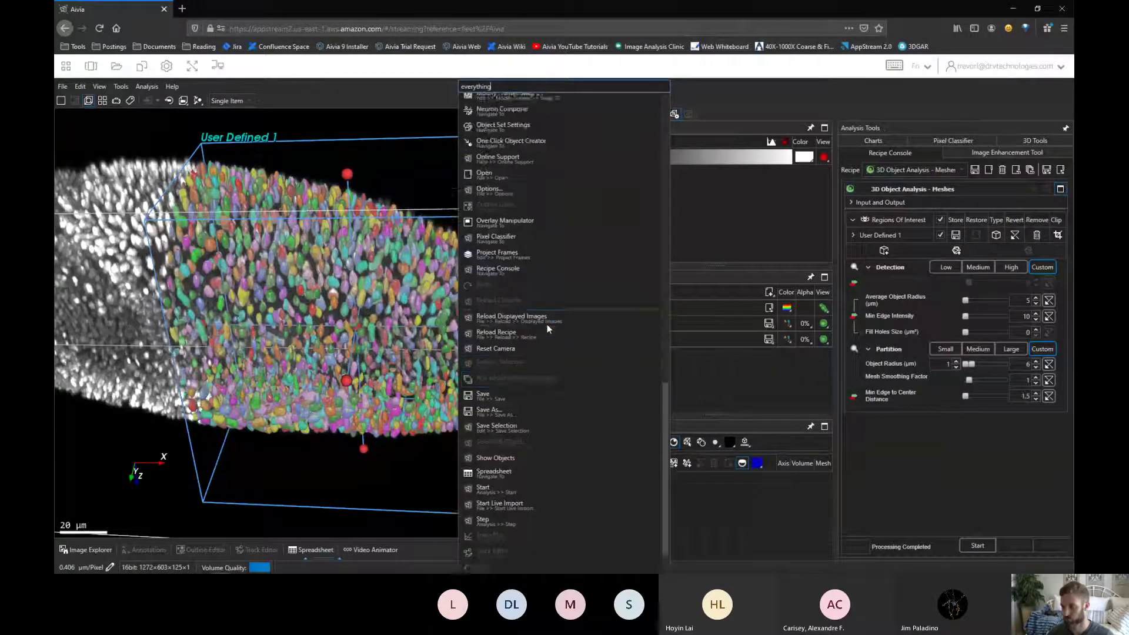
scroll(547, 320, up, 5)
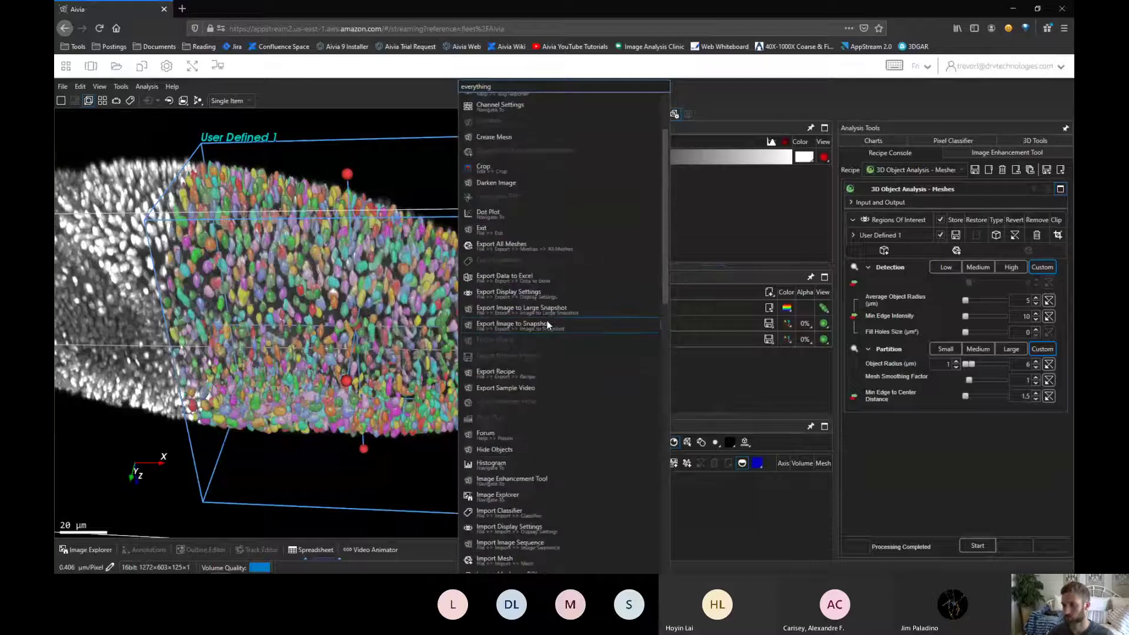
click(754, 99)
click(503, 86)
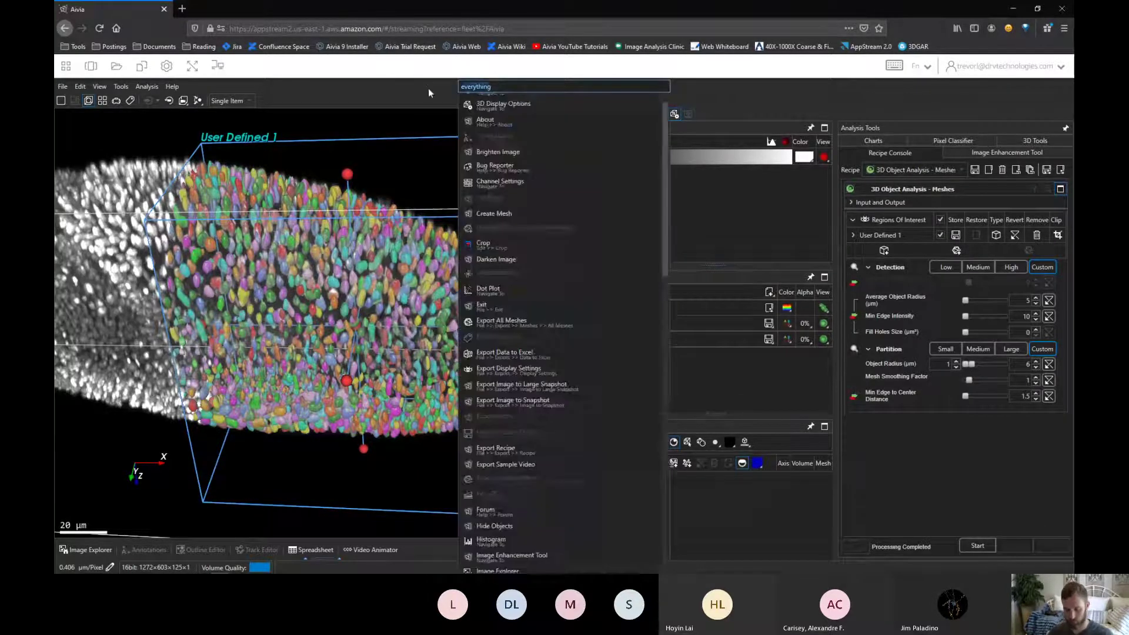
key(Escape)
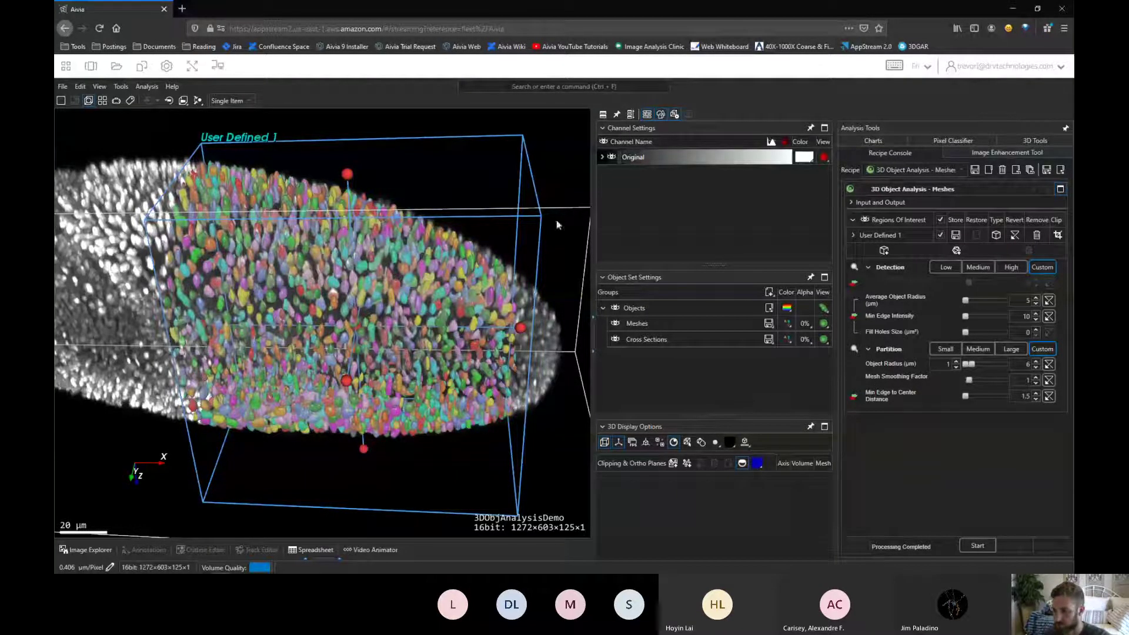
- Exclude the User Defined 1 region from processing, hide the regions of interest and run the recipe on the whole image
mouse_move(557, 219)
mouse_down()
mouse_move(549, 280)
mouse_move(551, 221)
mouse_up()
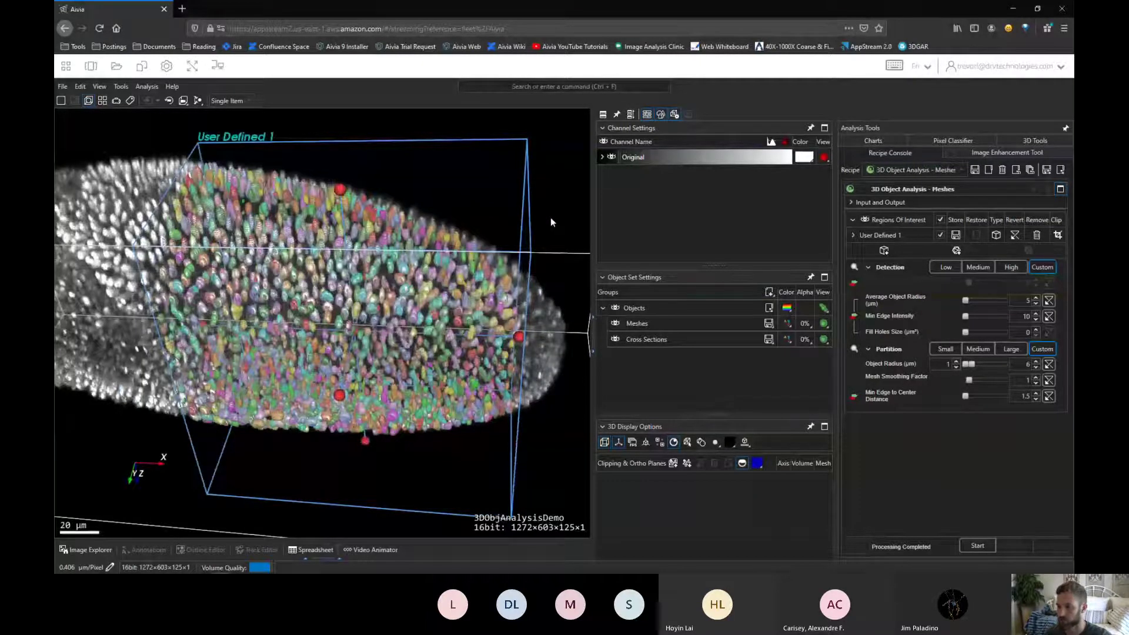
drag(550, 221, 482, 280)
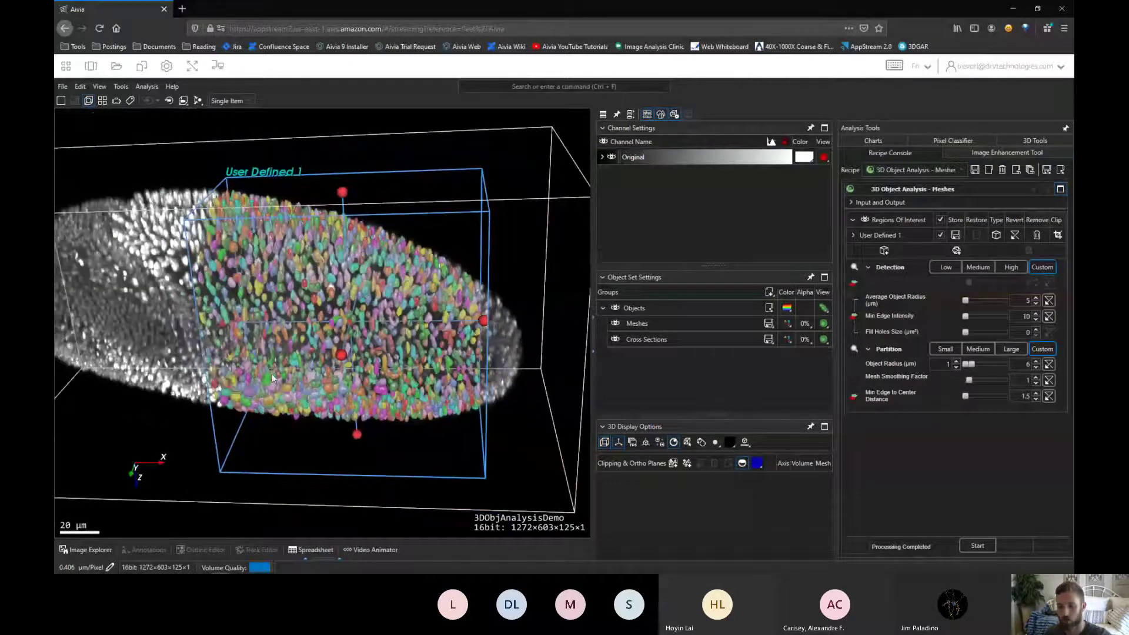
mouse_move(268, 365)
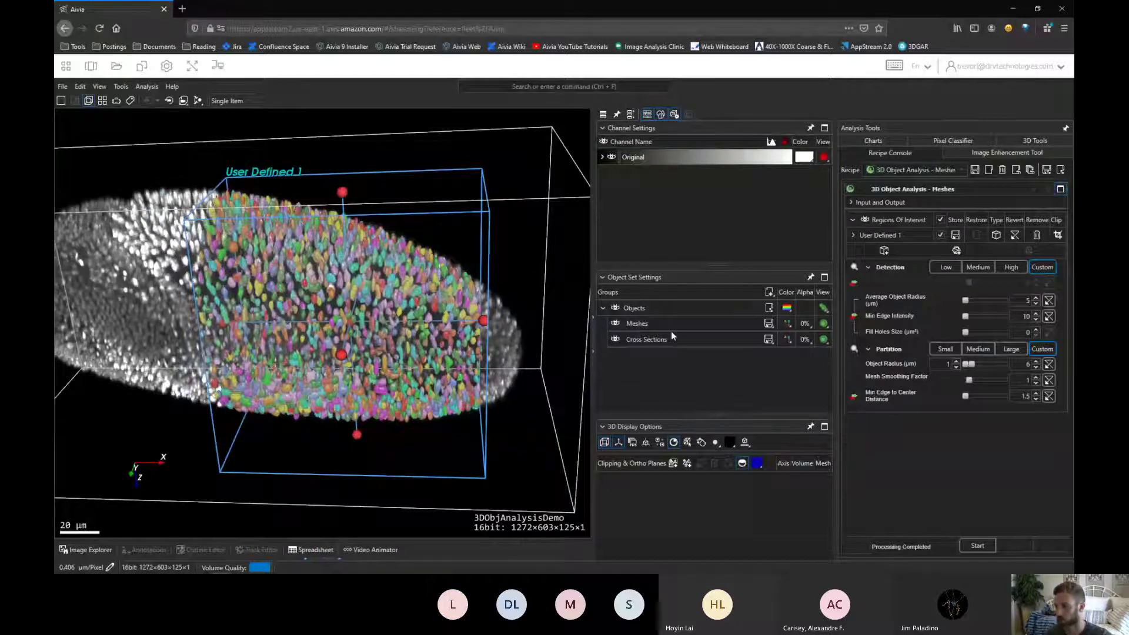
click(939, 234)
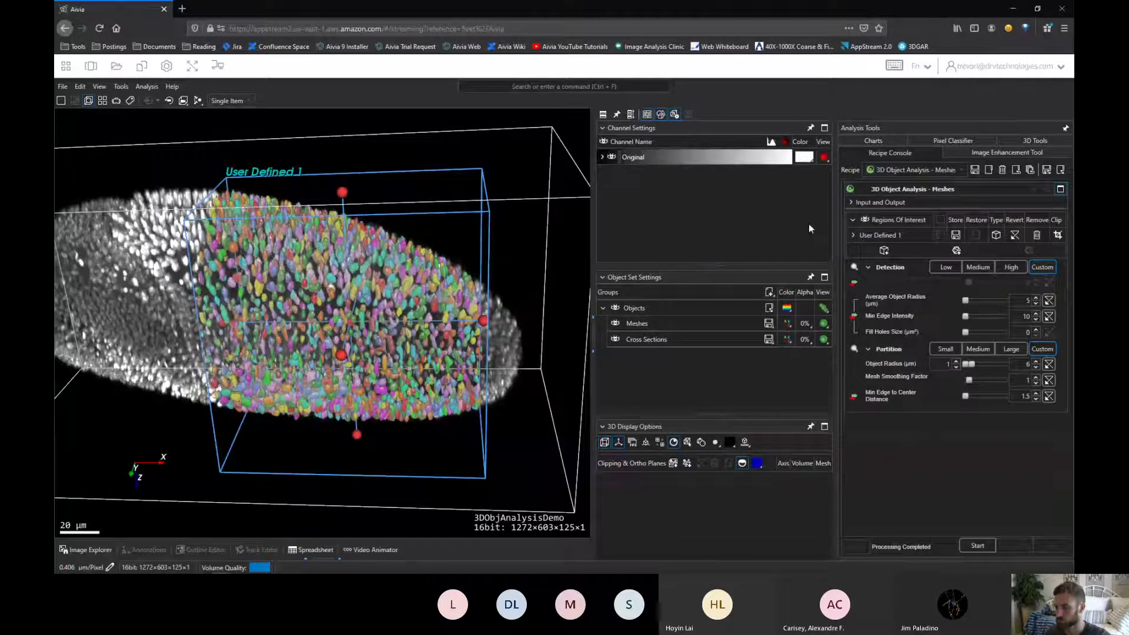
click(865, 219)
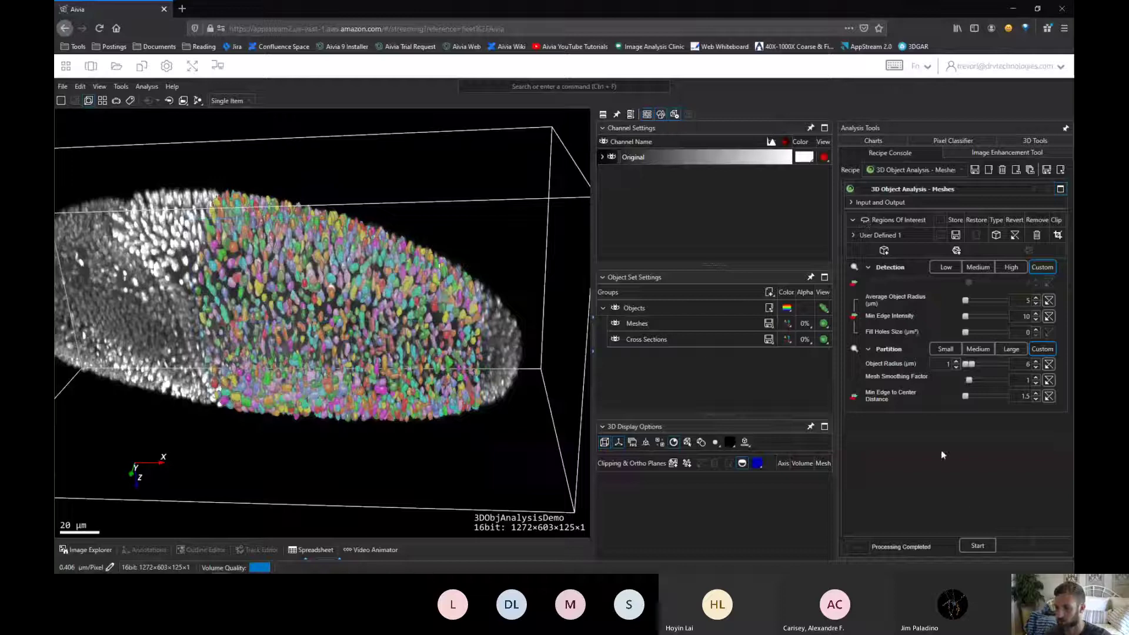
click(976, 545)
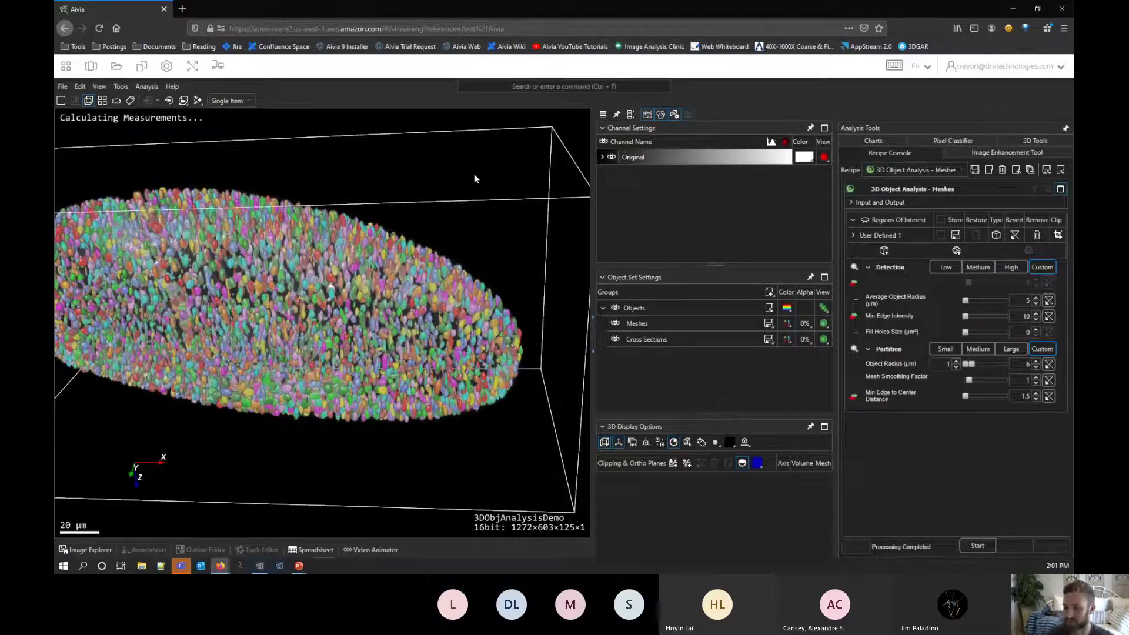
- Examine the whole embryo's meshes from several angles and close up with the Original channel hidden, ending with the channel shown again
drag(279, 252, 273, 265)
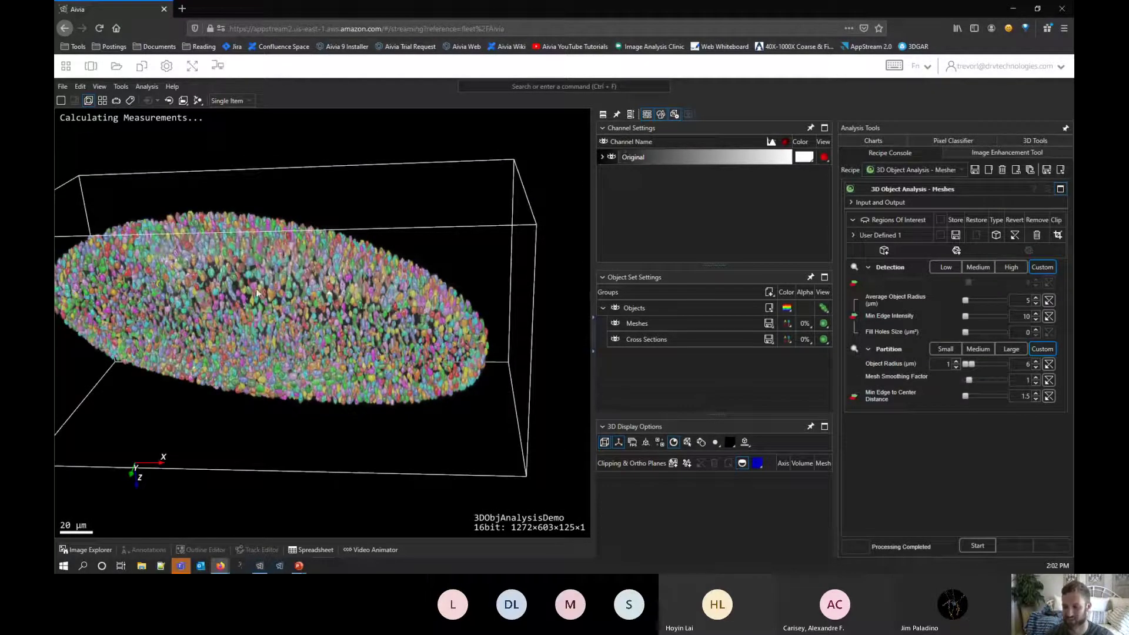
drag(228, 160, 317, 176)
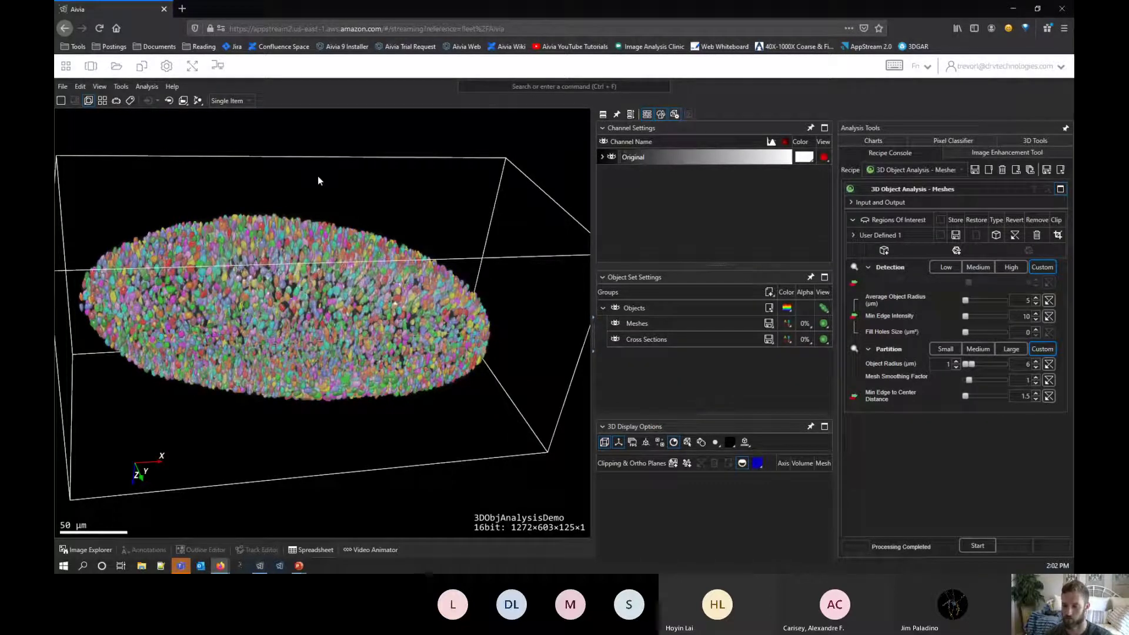
drag(317, 175, 313, 171)
click(611, 156)
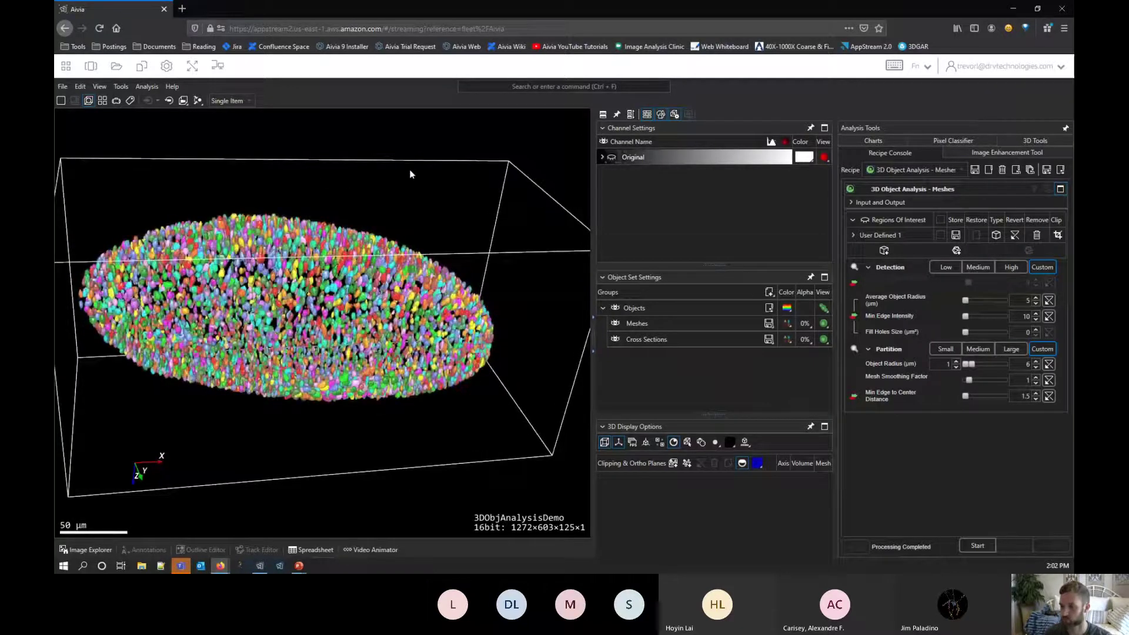
drag(407, 200, 351, 219)
scroll(351, 219, up, 8)
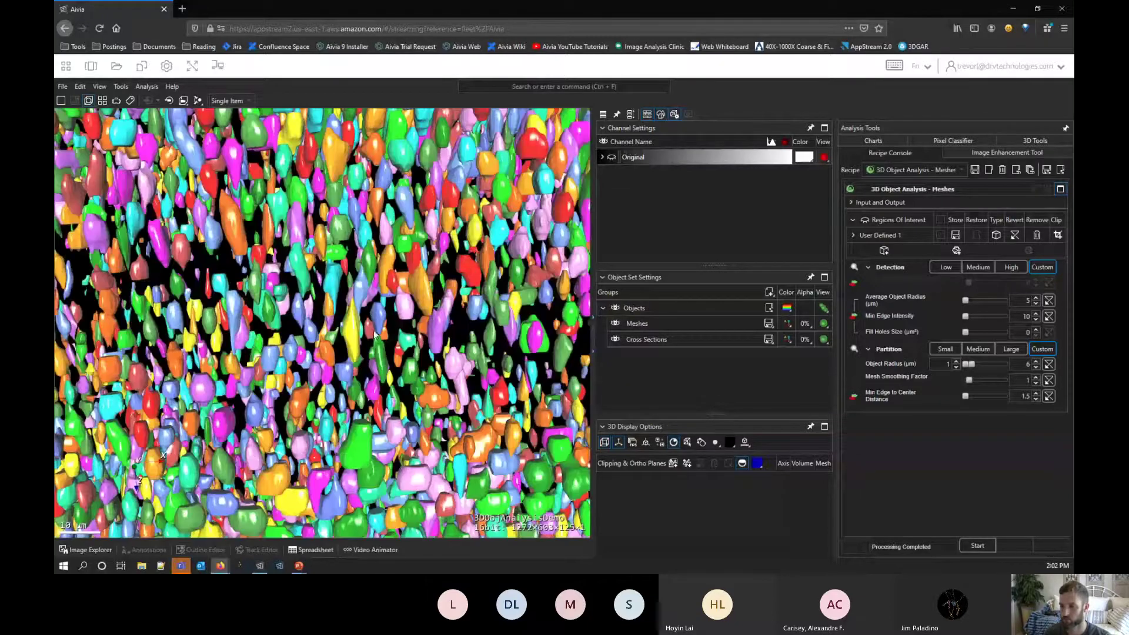
drag(355, 335, 266, 327)
scroll(267, 329, down, 5)
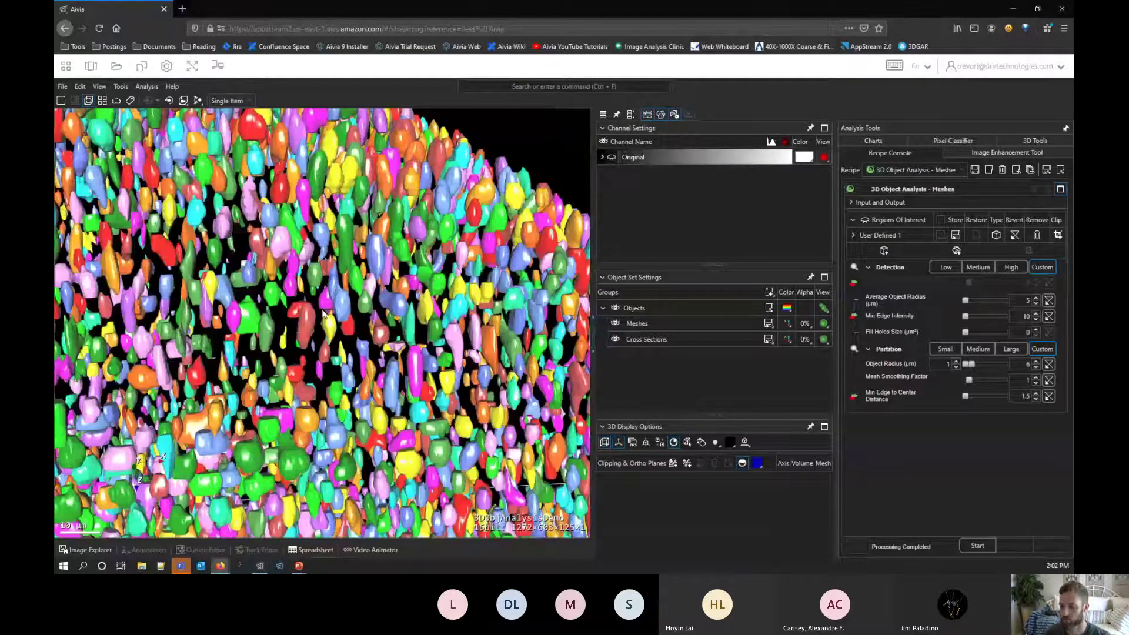
drag(424, 352, 592, 124)
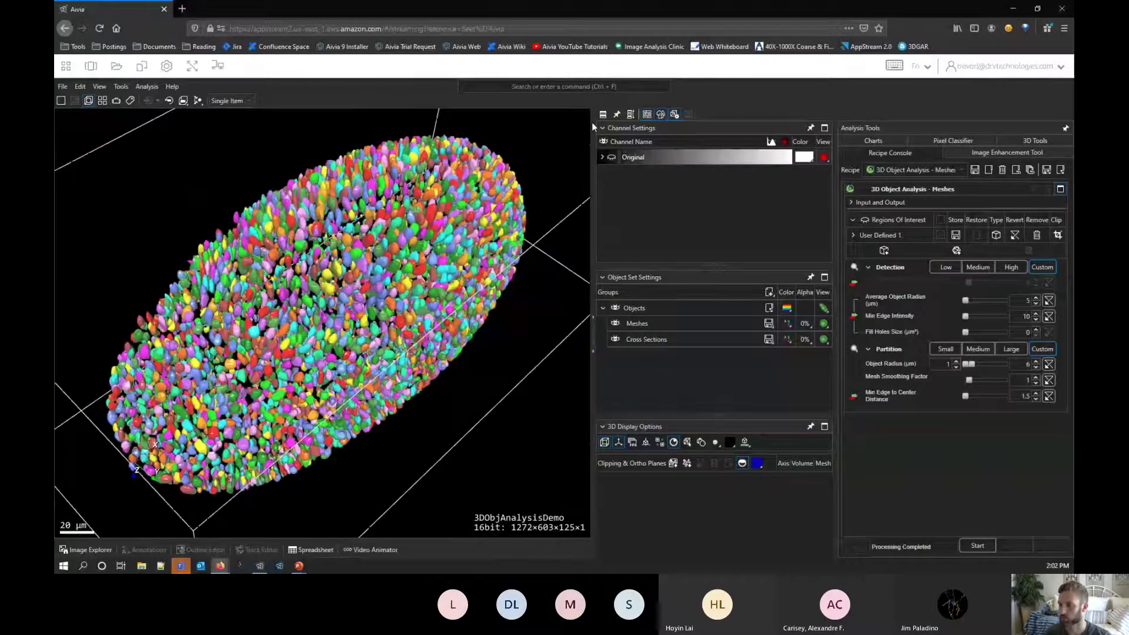
click(612, 157)
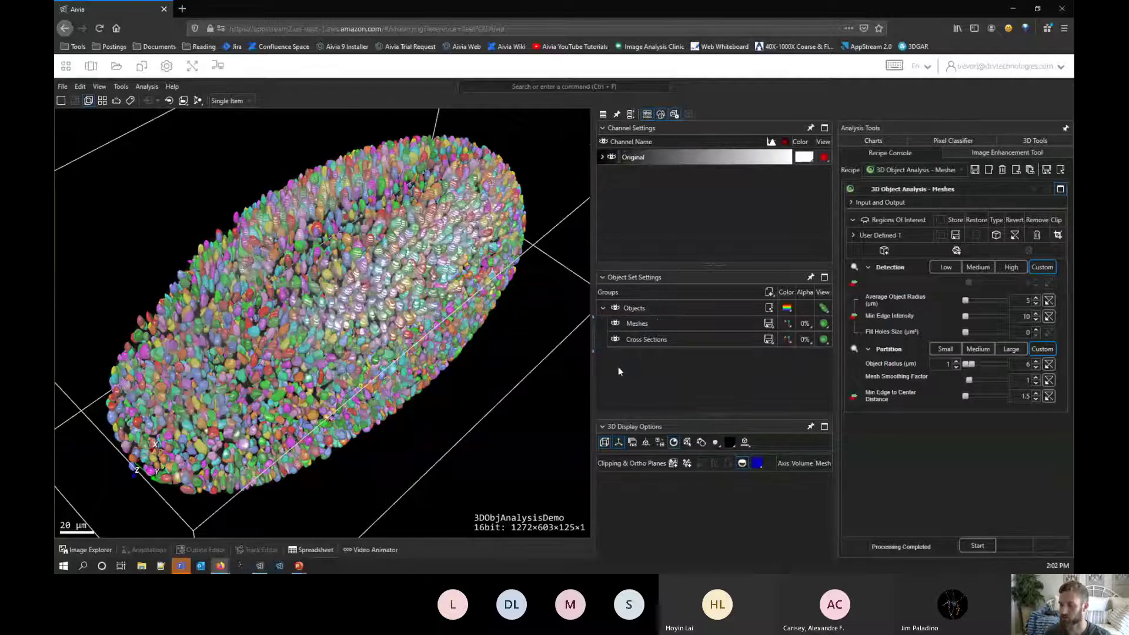
- Compare the meshes with the raw nuclei across the whole embryo by hiding and showing the Objects group
drag(496, 417, 482, 354)
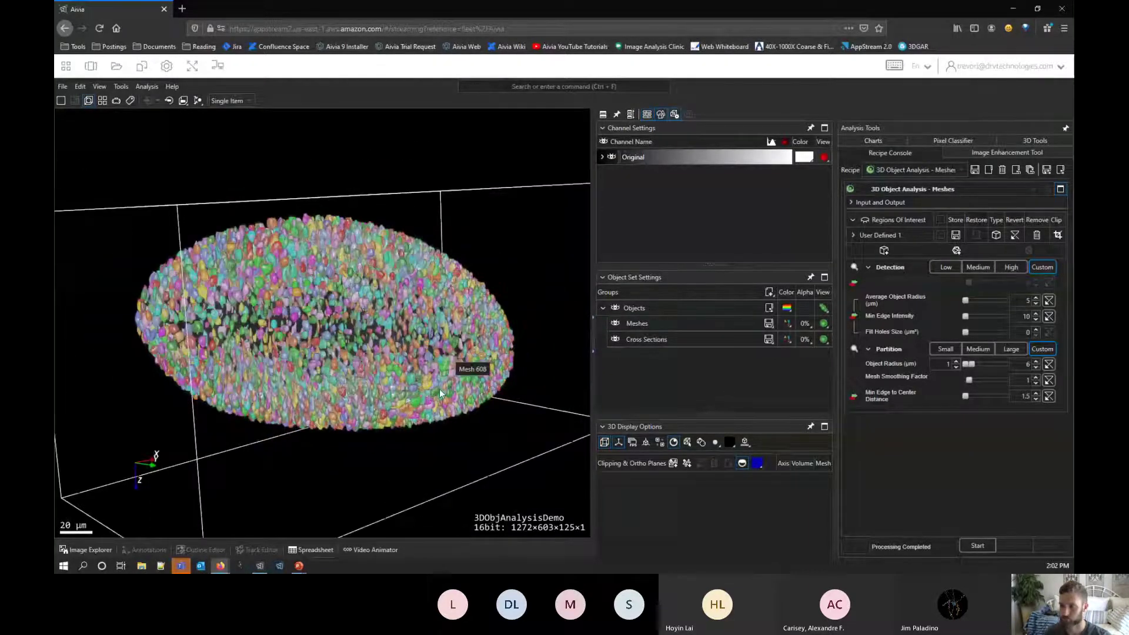
drag(470, 242, 646, 292)
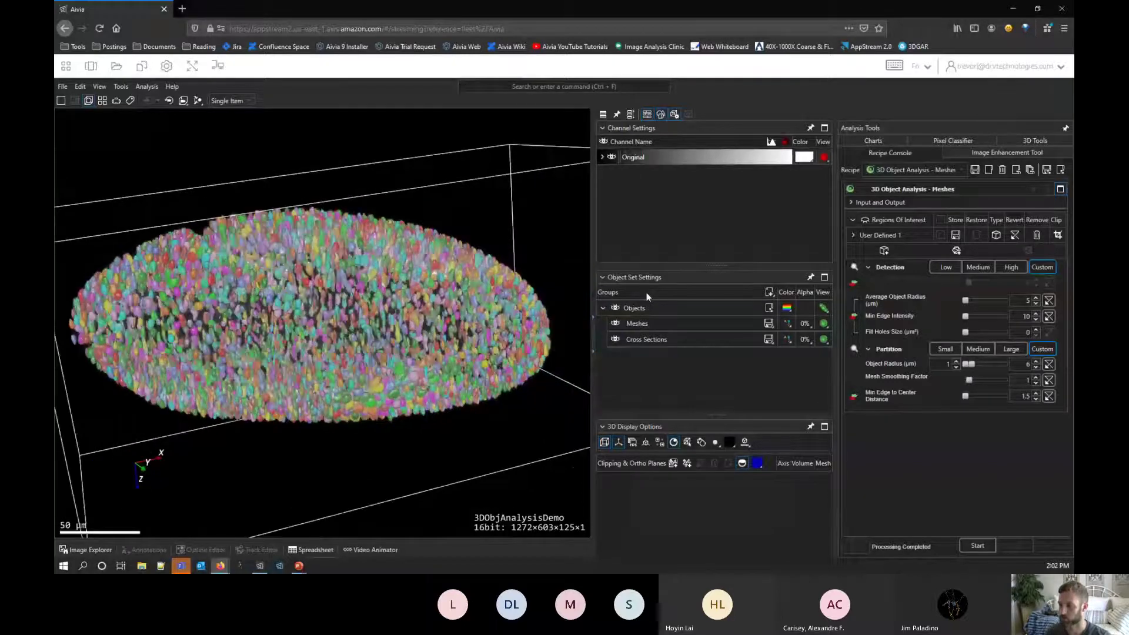
click(615, 307)
click(615, 307)
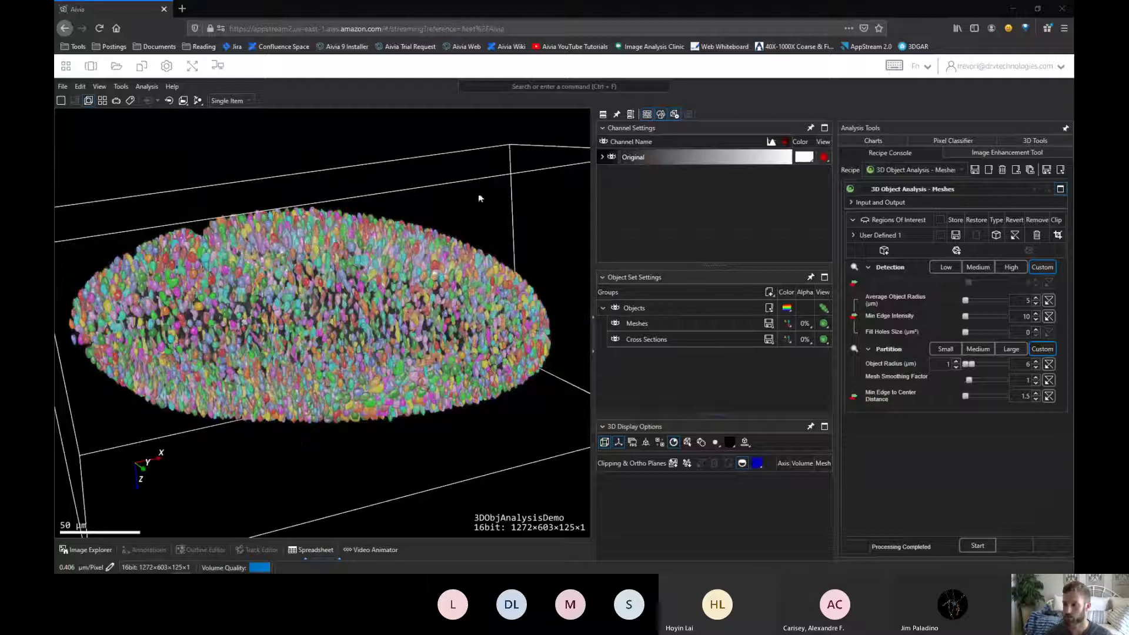
- Search the commands for "spreadsheet" and open the Spreadsheet with the mesh measurements
click(559, 84)
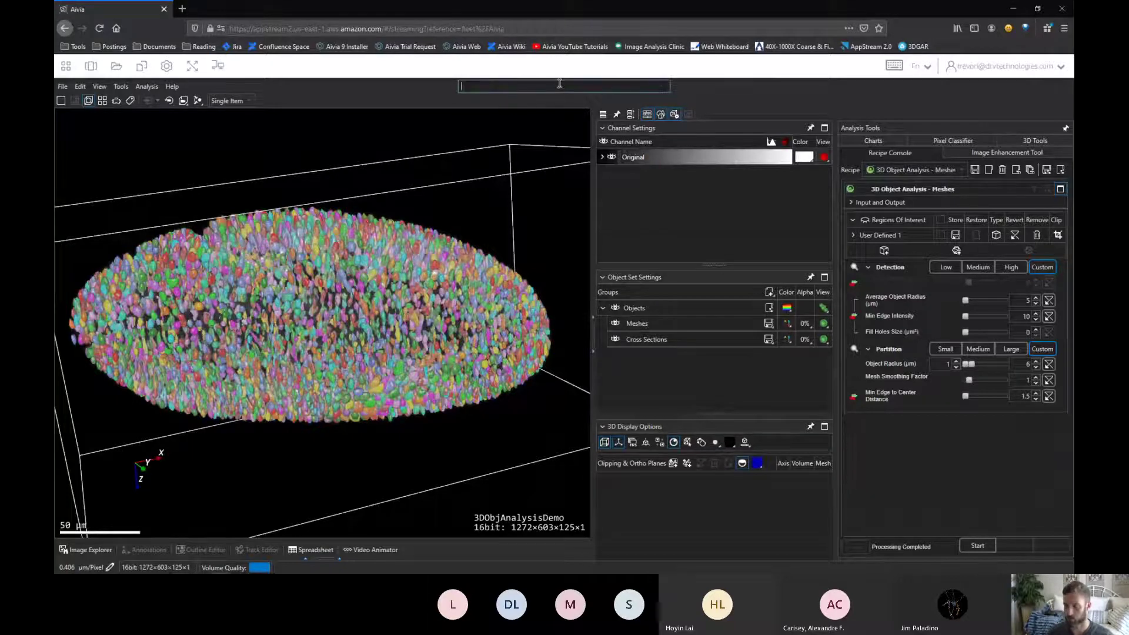
text(spreadsheet)
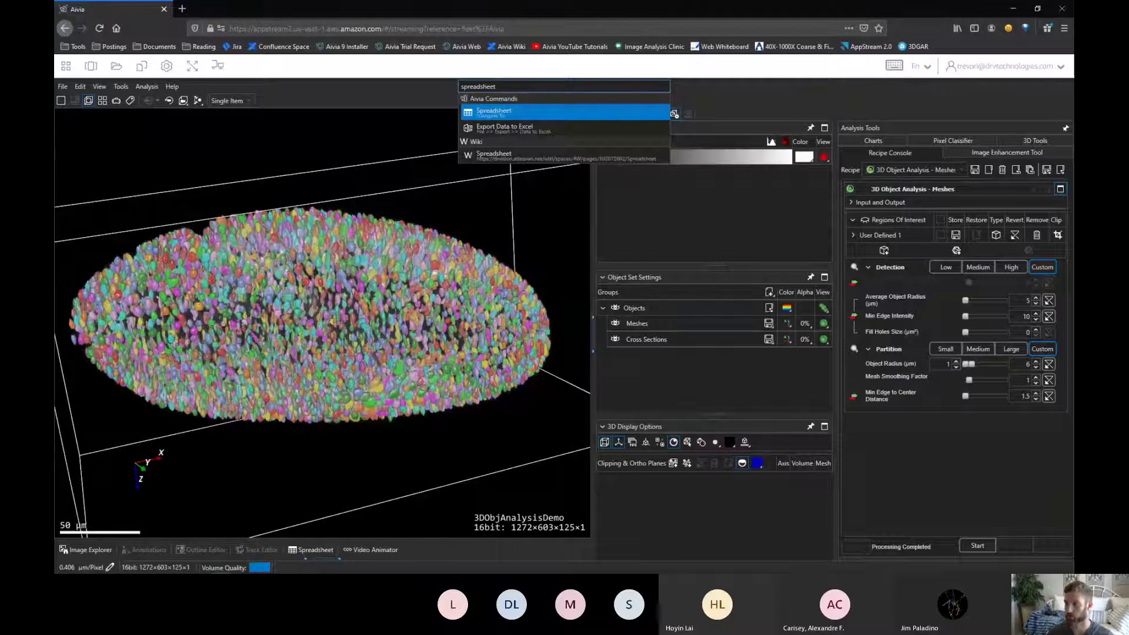
key(Down)
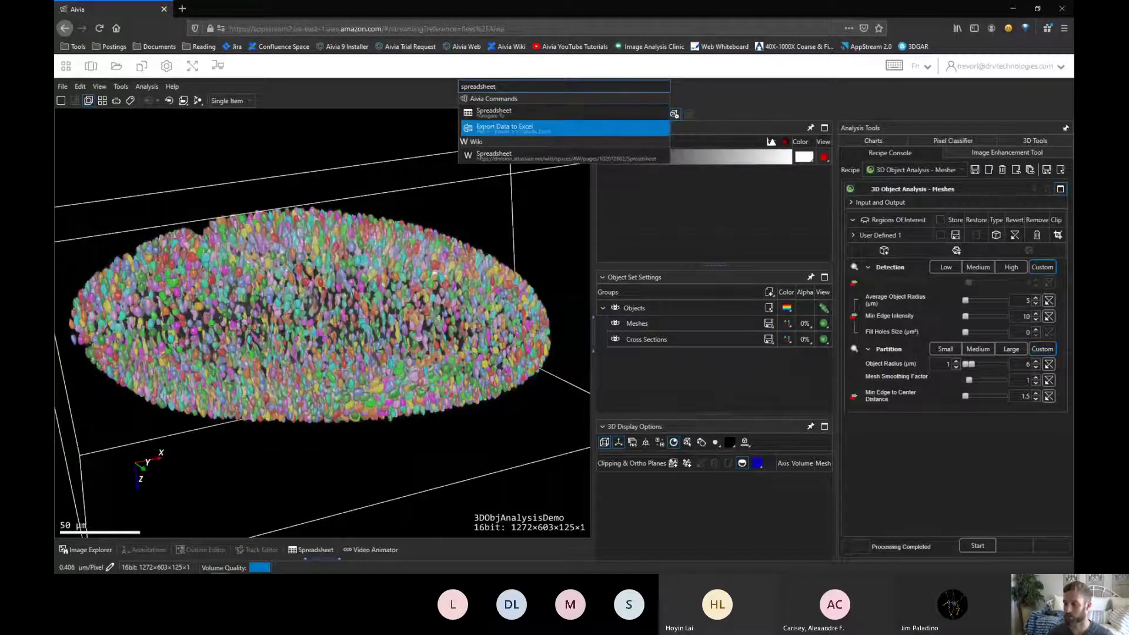
key(Up)
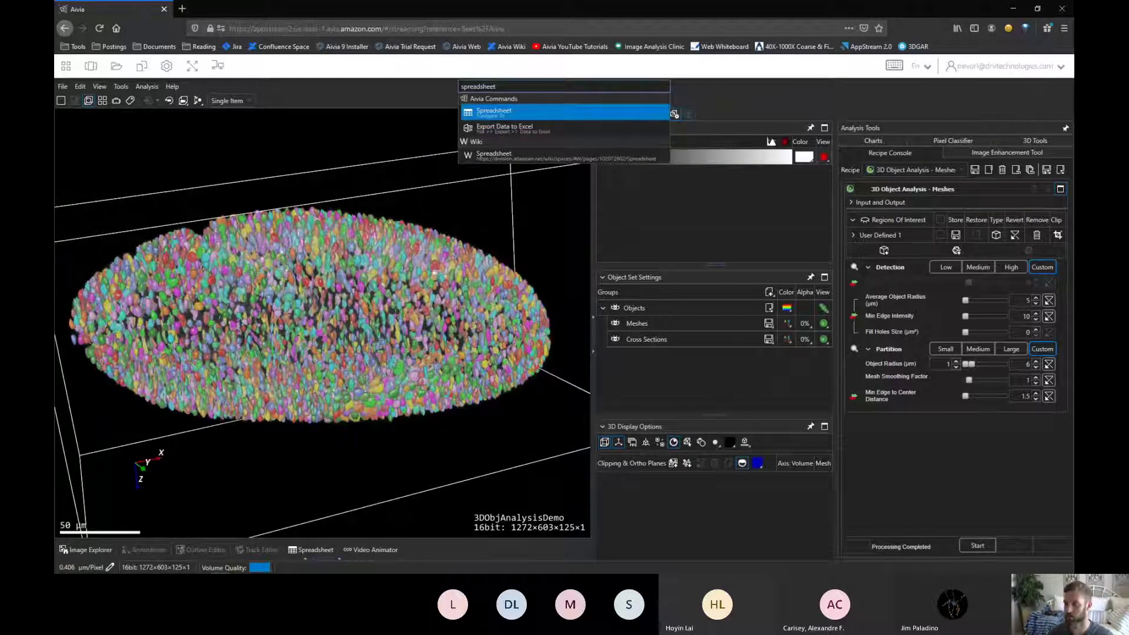
key(Down)
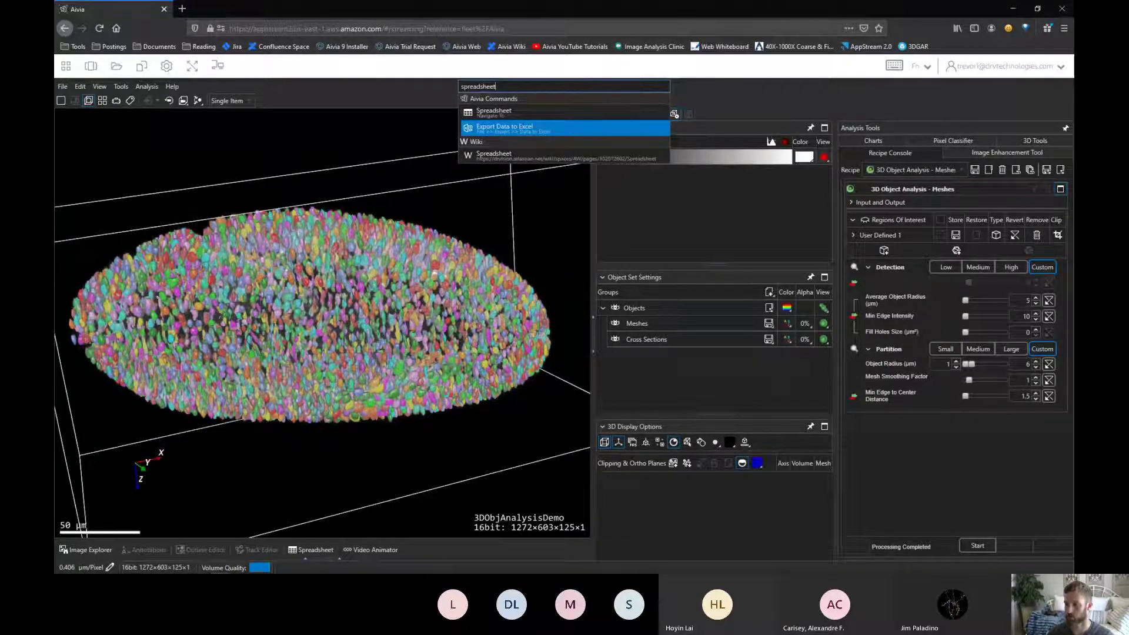
key(Down)
key(Up)
key(Up)
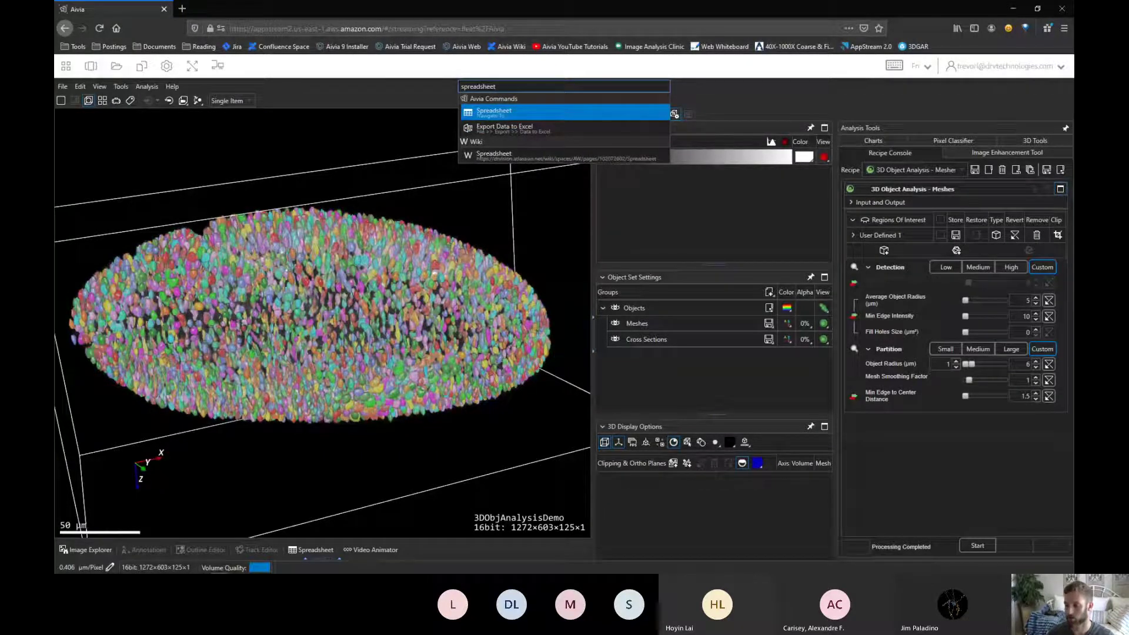
key(Return)
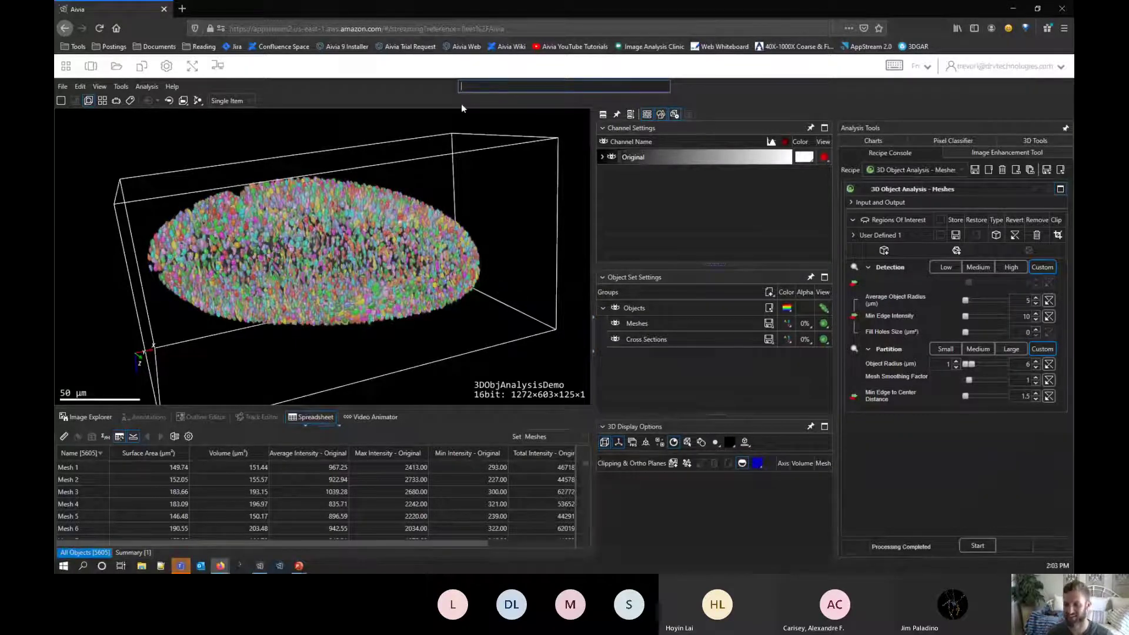
click(644, 520)
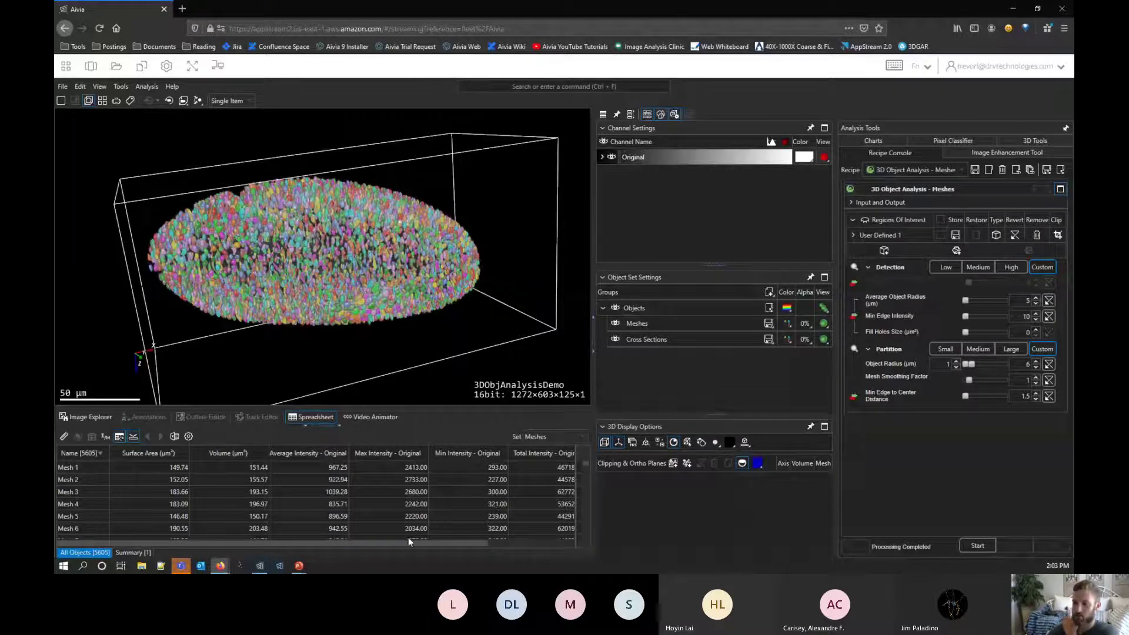
- Locate Mesh 2 and Mesh 15 in the volume from their measurement rows, and find the row of the large red mesh by selecting it
drag(403, 541, 350, 547)
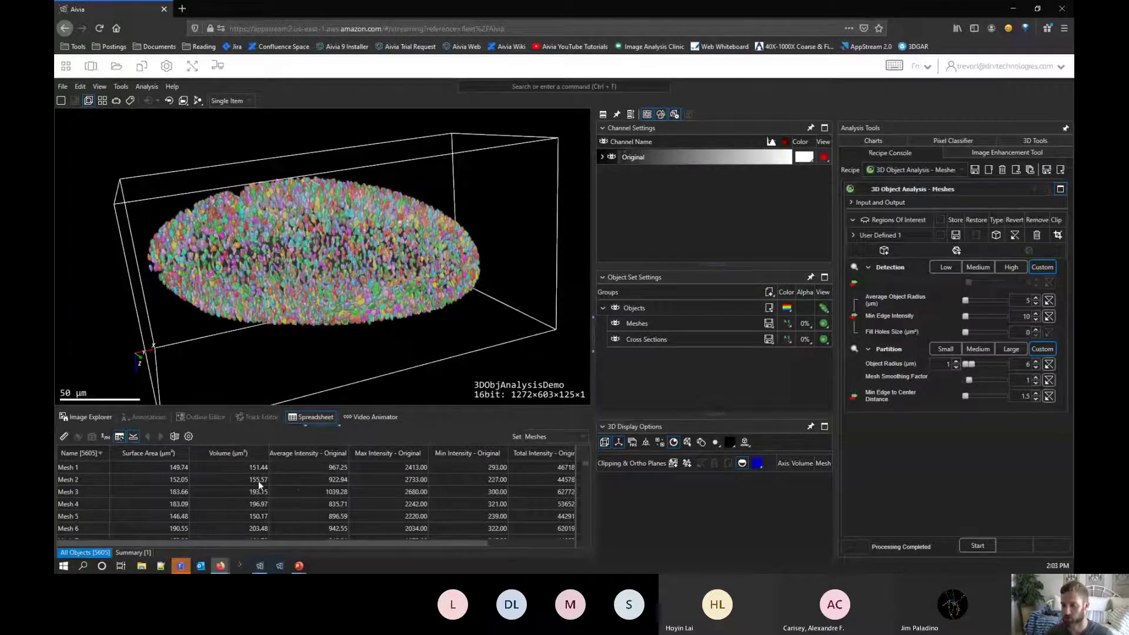
click(238, 479)
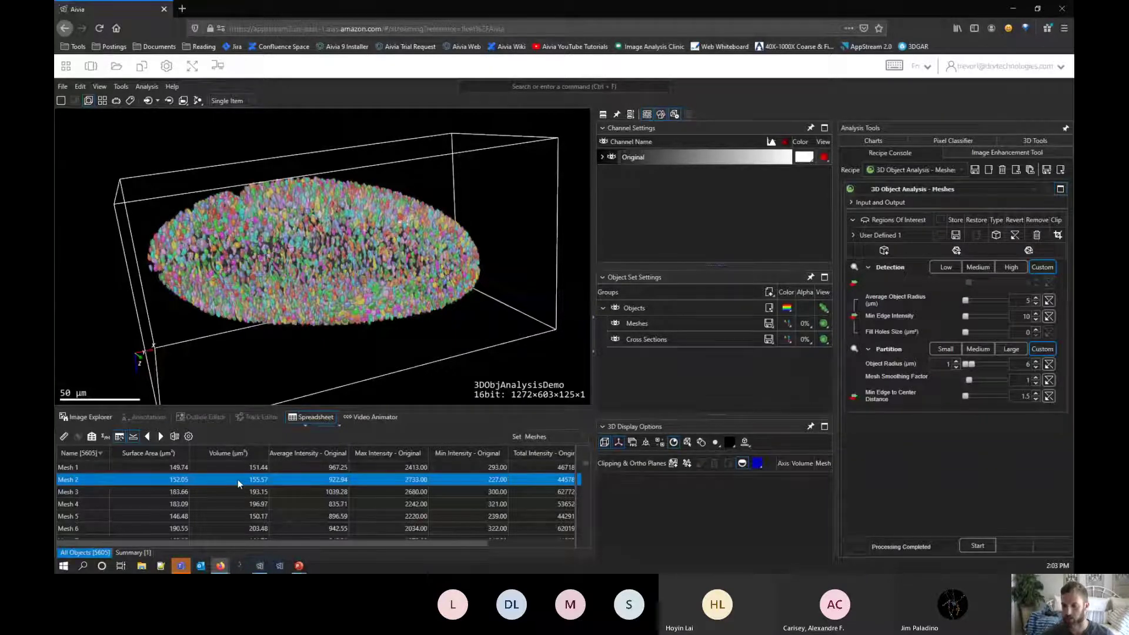
double_click(237, 479)
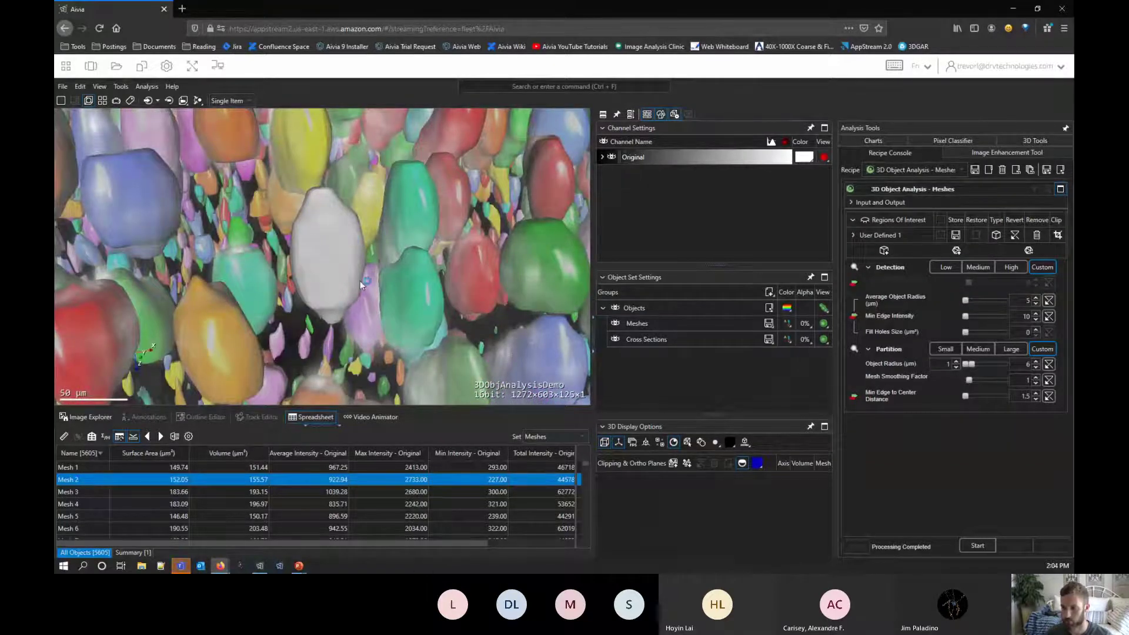
scroll(282, 516, down, 3)
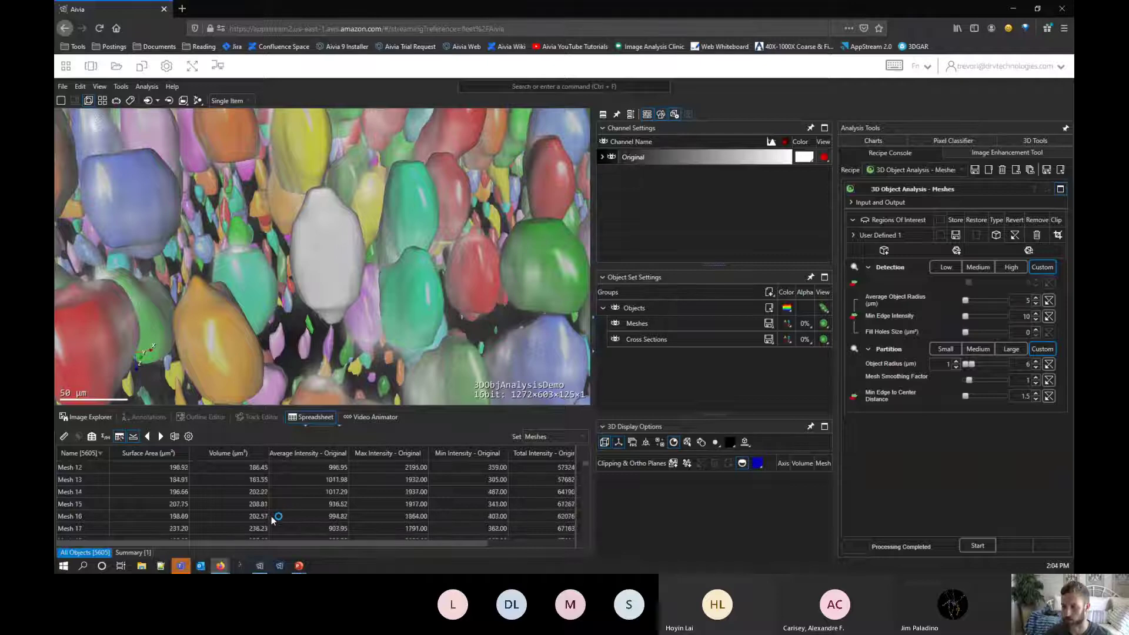
double_click(272, 516)
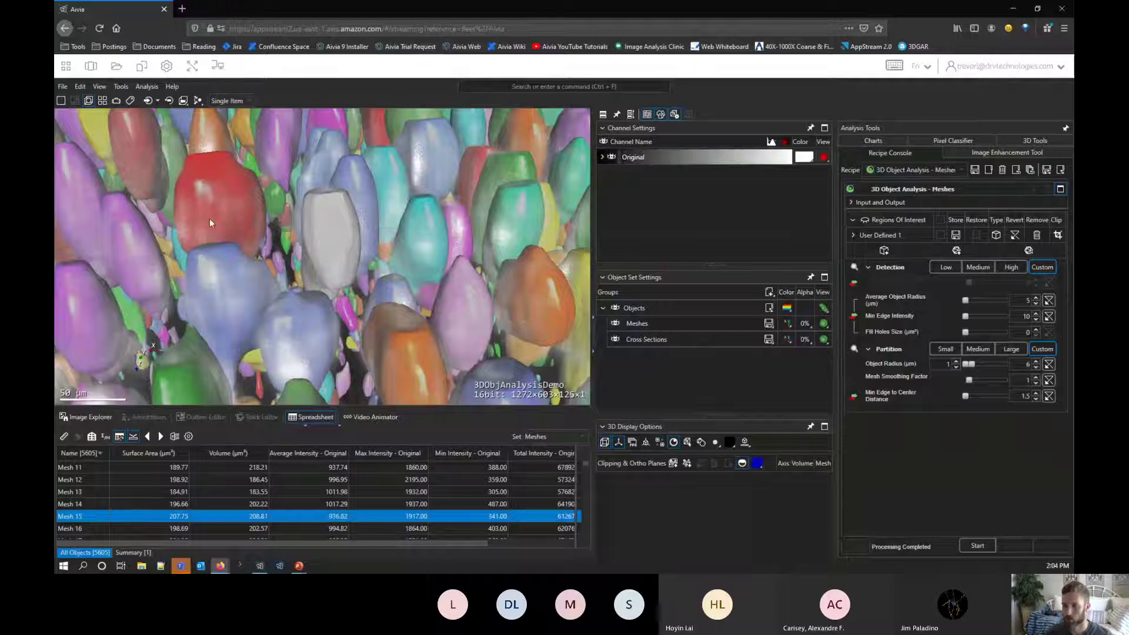
mouse_move(210, 222)
click(216, 192)
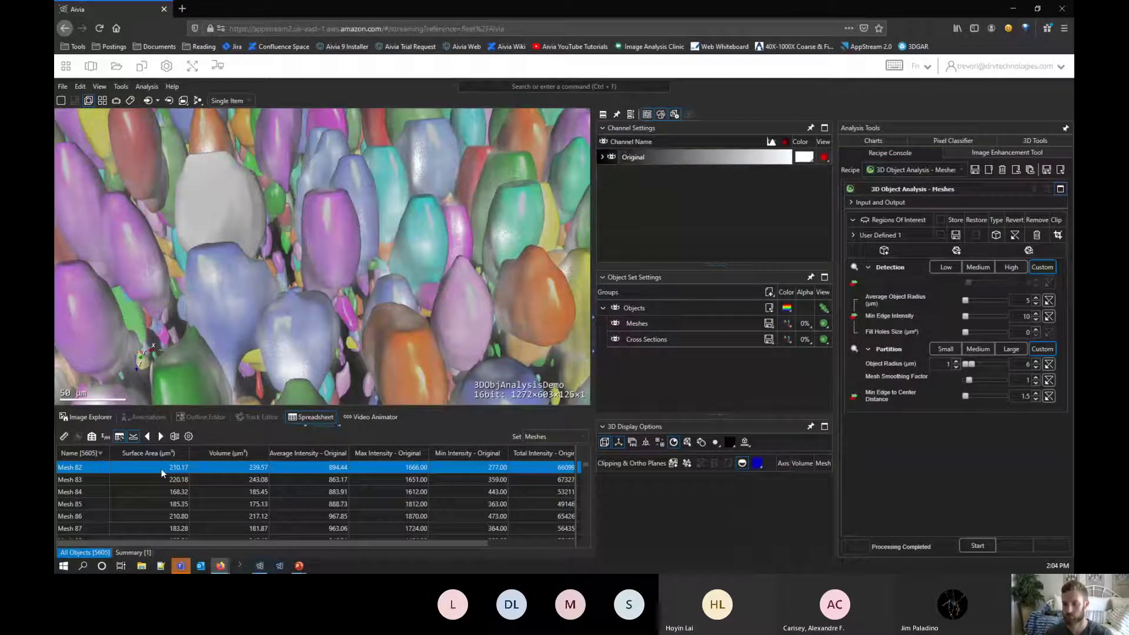
- Return to a view of the whole embryo and hide the Original channel so only the meshes show
scroll(436, 199, down, 3)
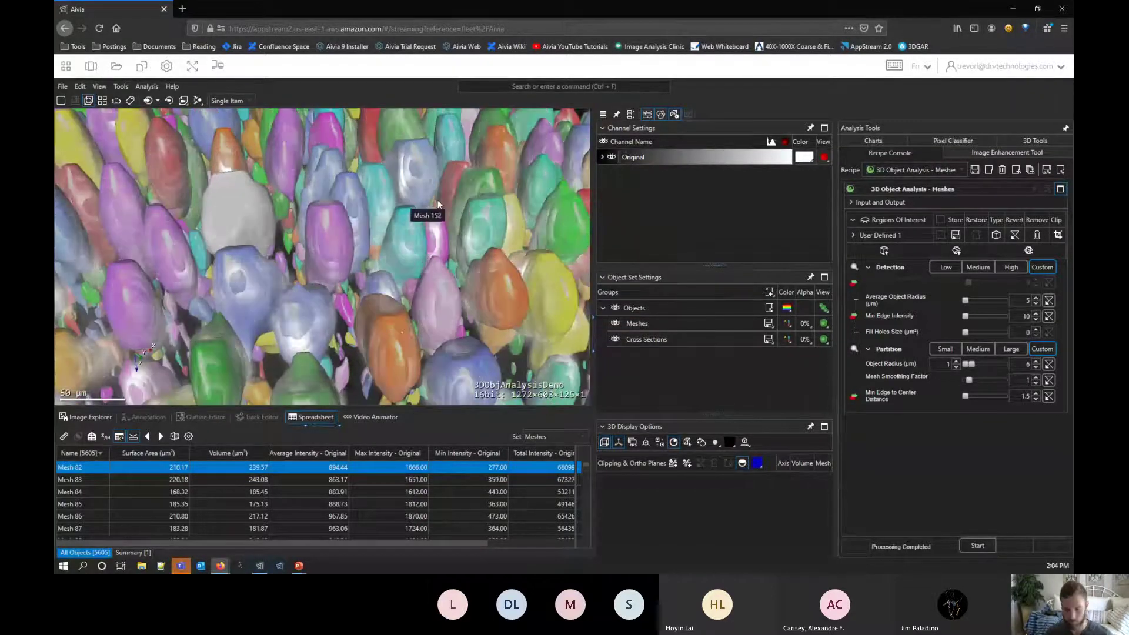
scroll(400, 249, down, 10)
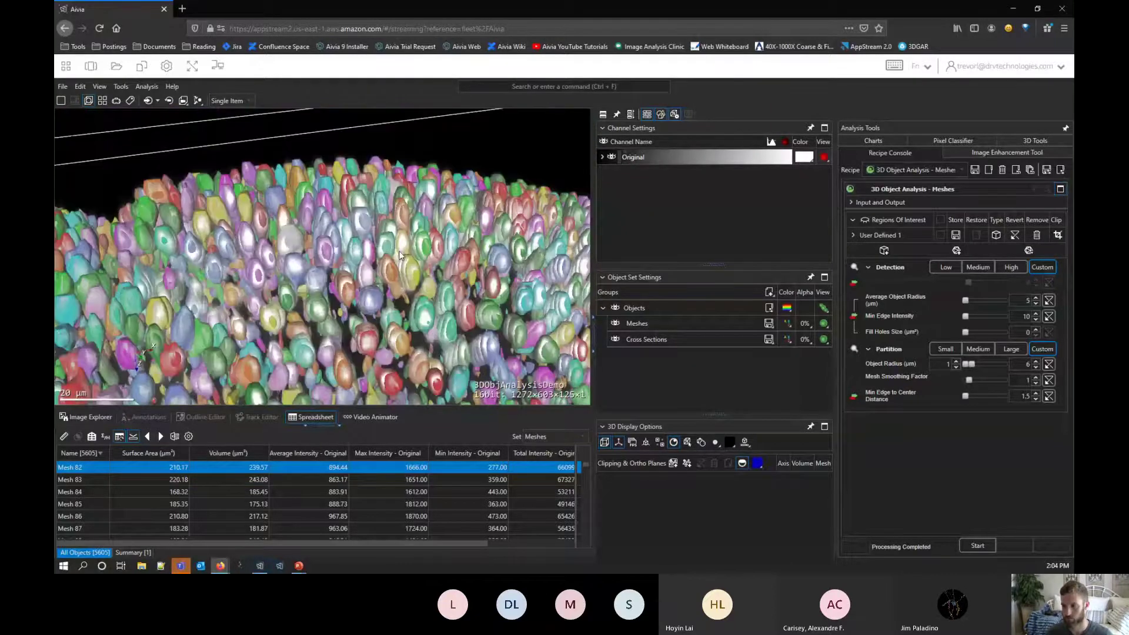
drag(318, 269, 411, 217)
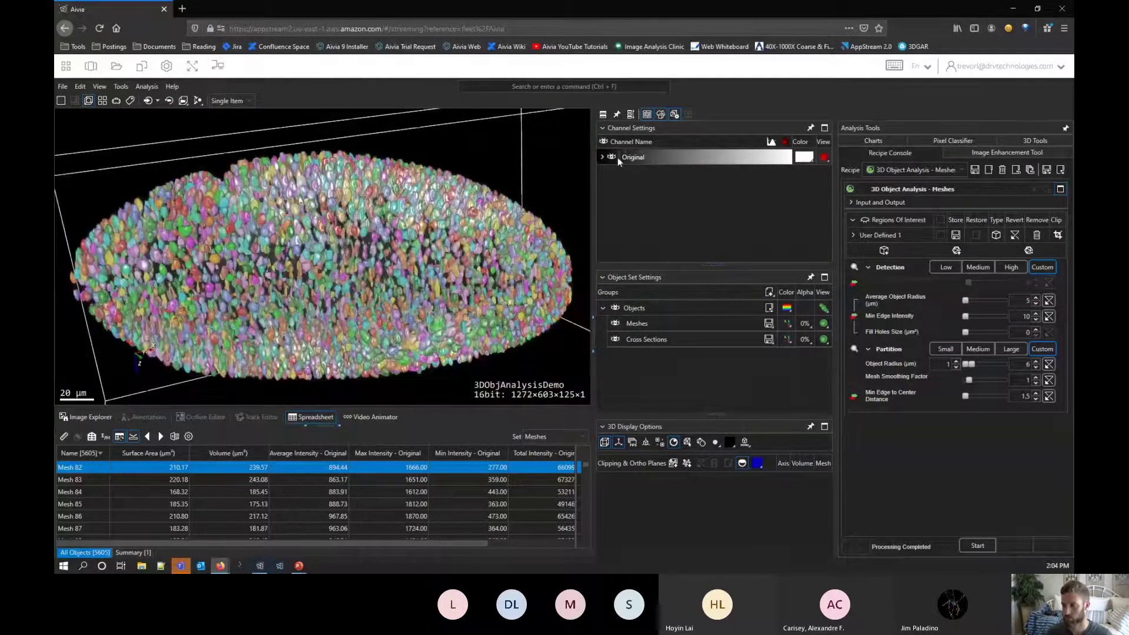
click(616, 157)
drag(329, 247, 376, 242)
scroll(370, 188, down, 5)
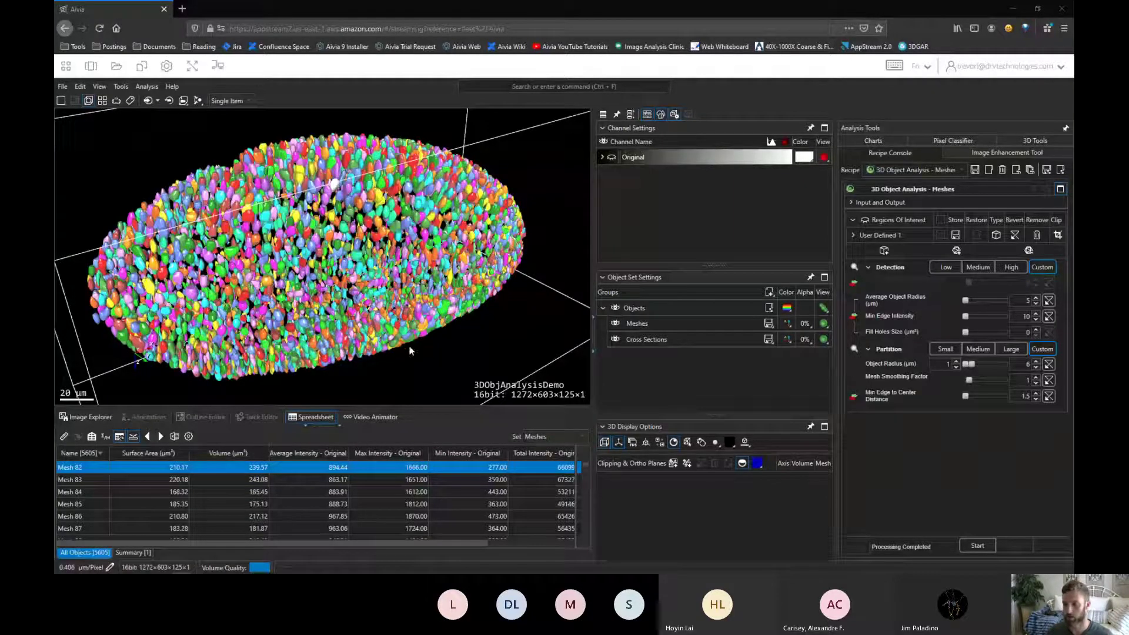
drag(435, 353, 434, 364)
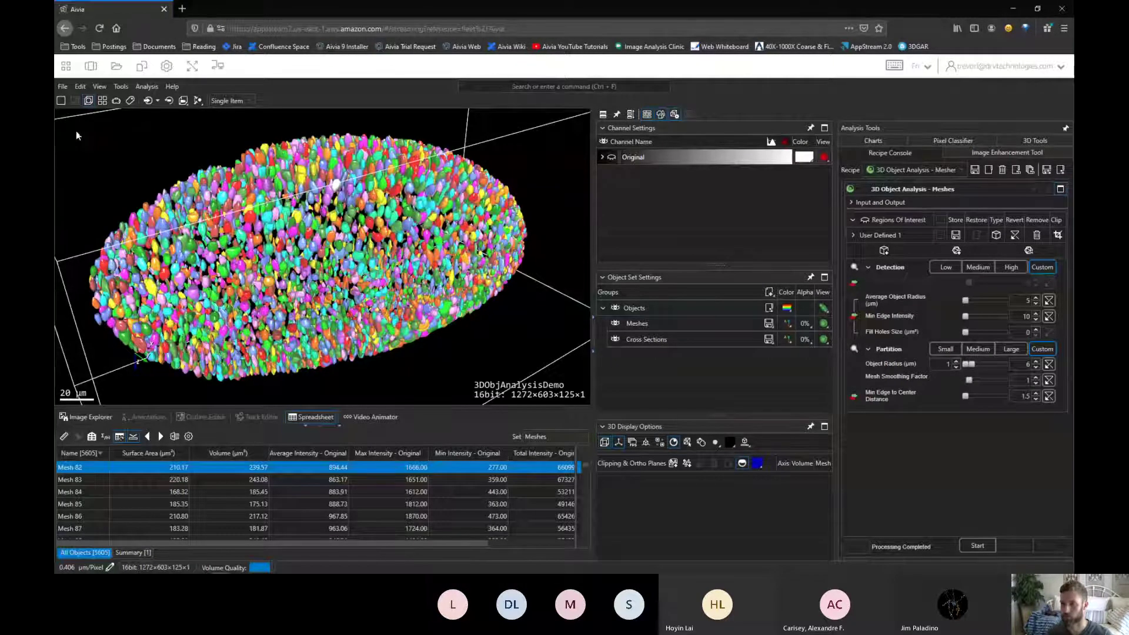
- Open 3DObjTrackDemo.aivia from the Demo Data folder and display it as the active image
click(62, 87)
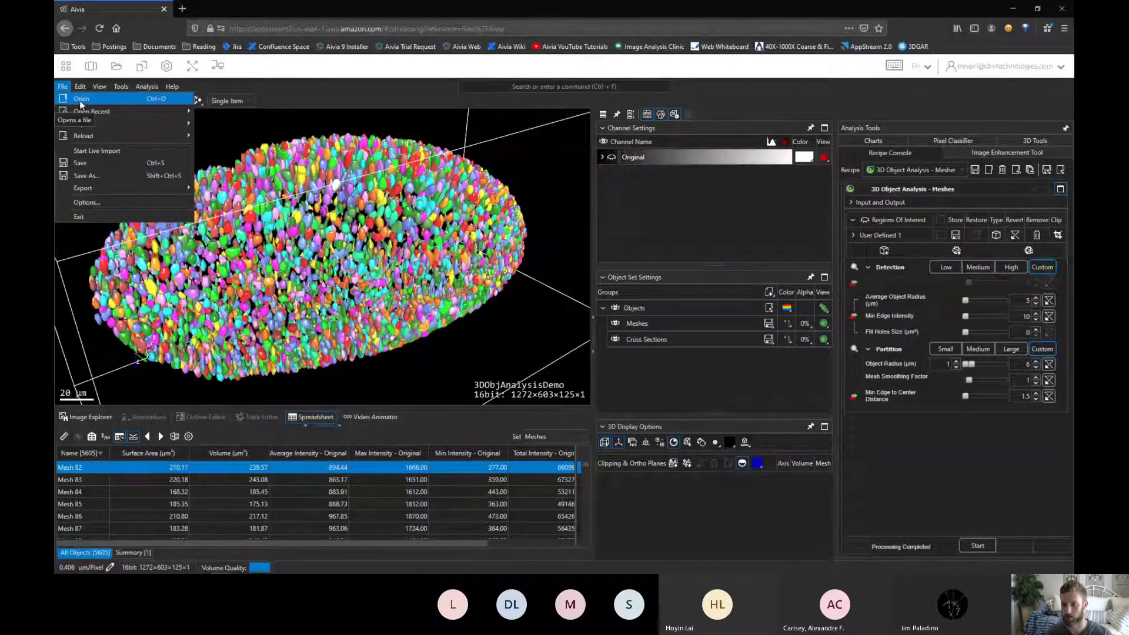
click(81, 101)
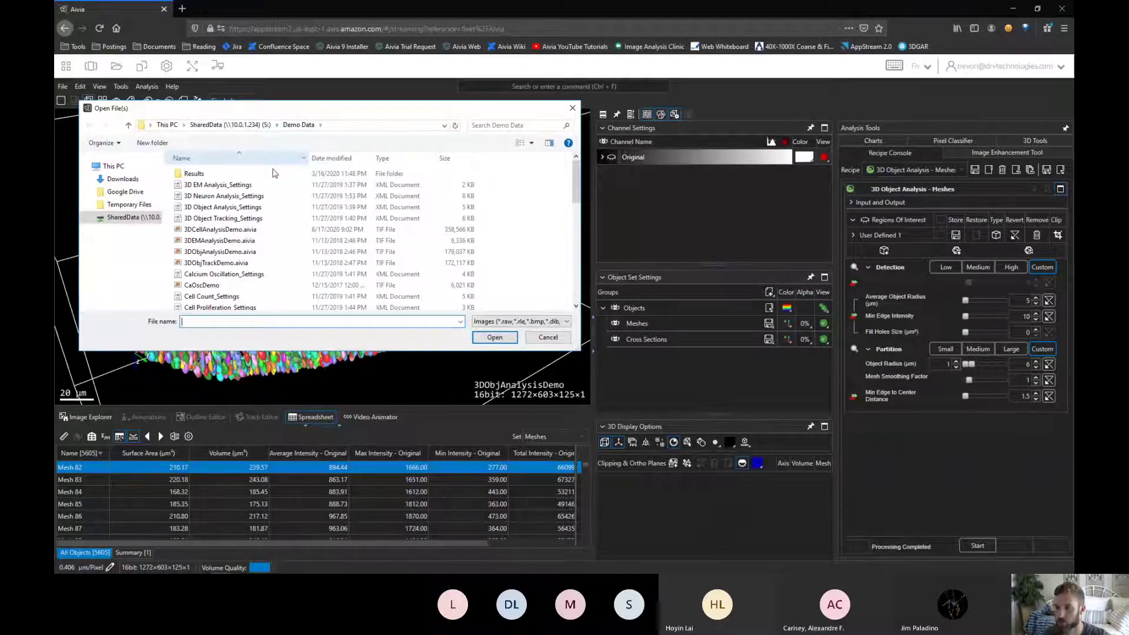
click(207, 266)
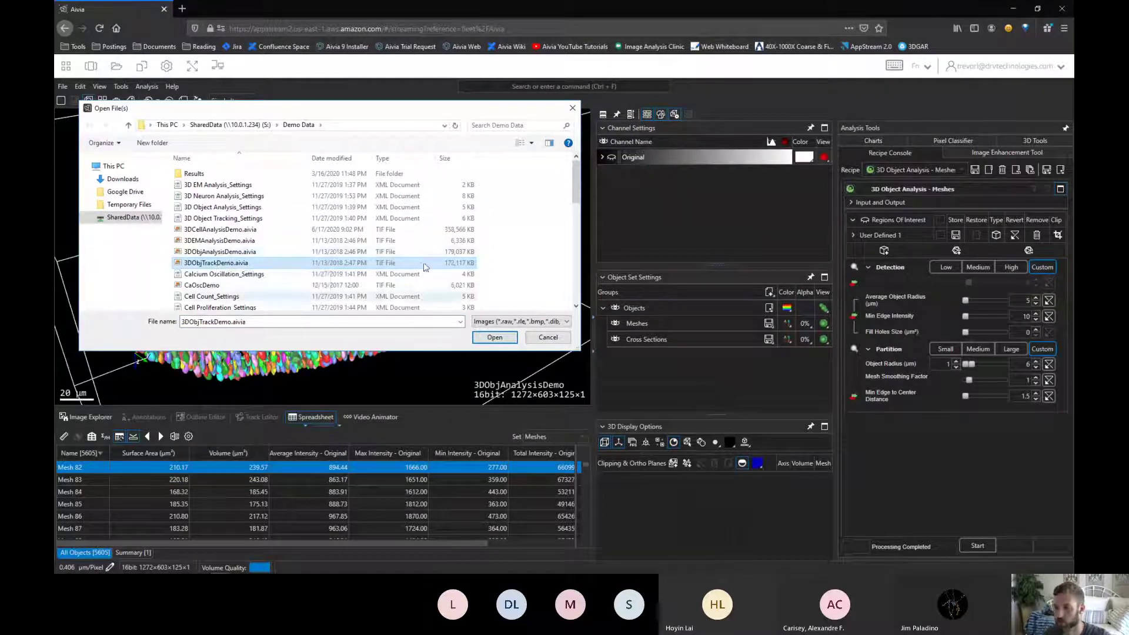
click(492, 337)
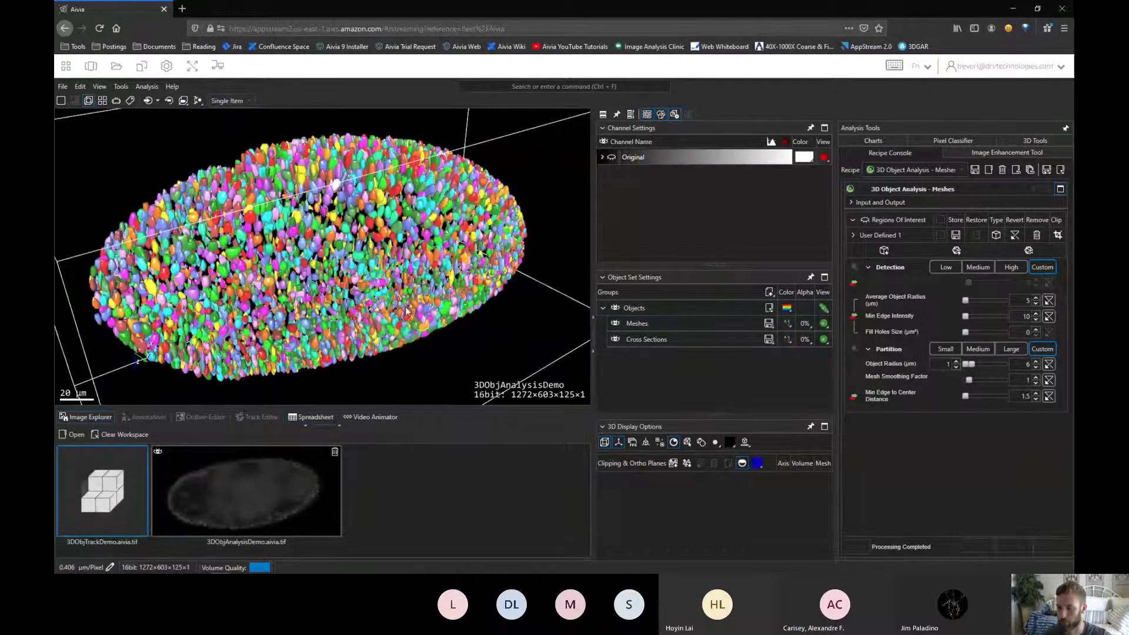
double_click(107, 484)
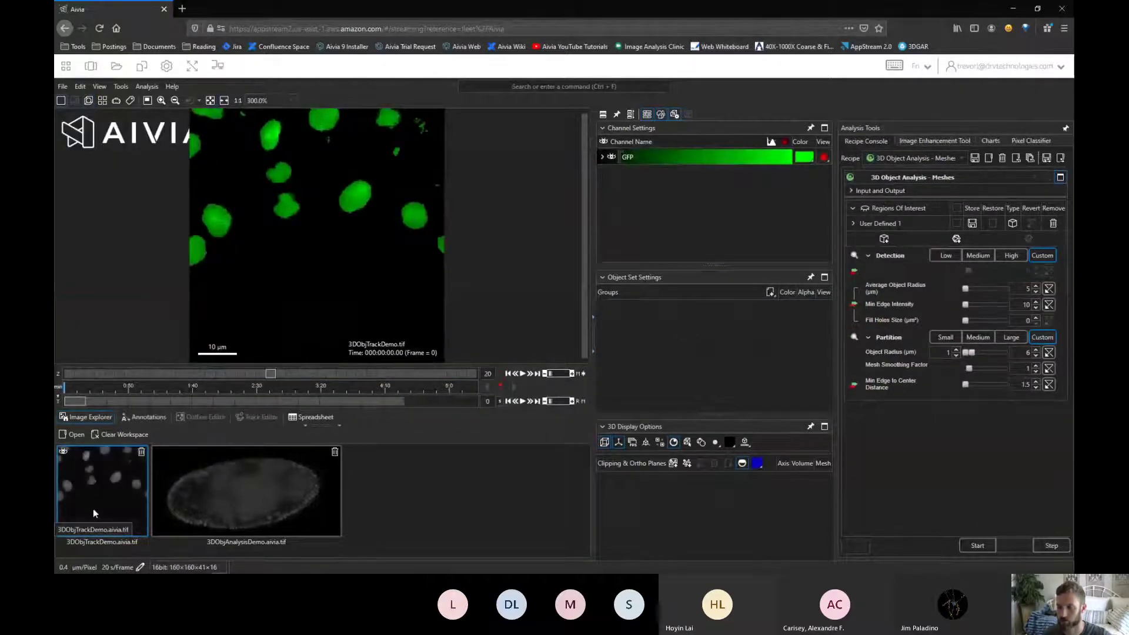
- Switch briefly to the 3DObjAnalysisDemo image and back, and browse the depth slices and time frames of 3DObjTrackDemo
double_click(233, 492)
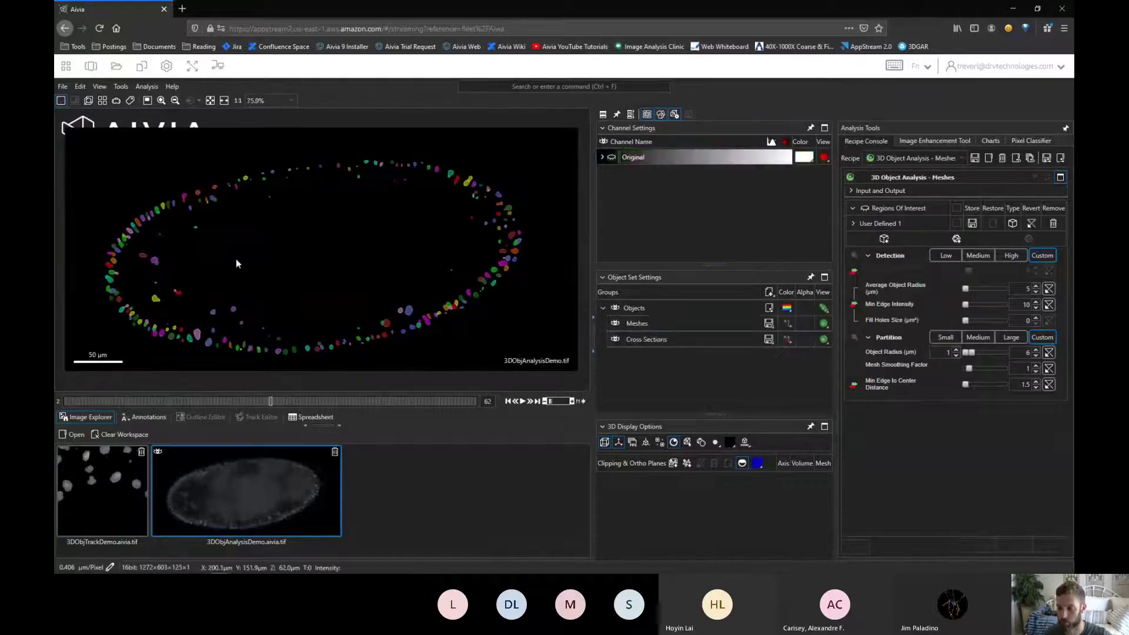
double_click(103, 504)
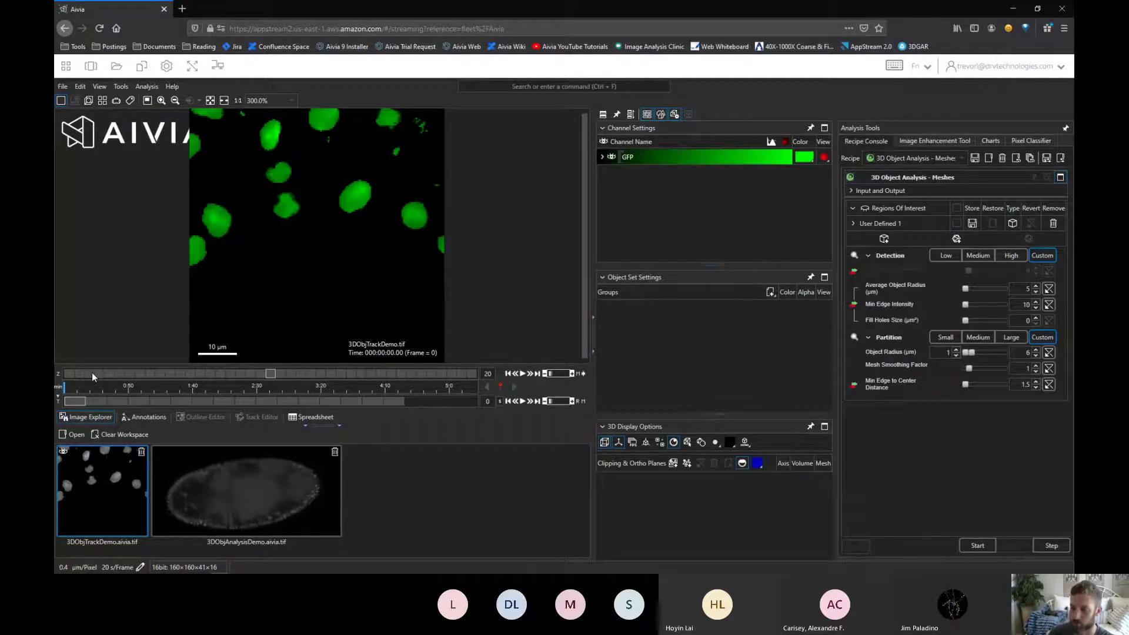
drag(91, 372, 209, 361)
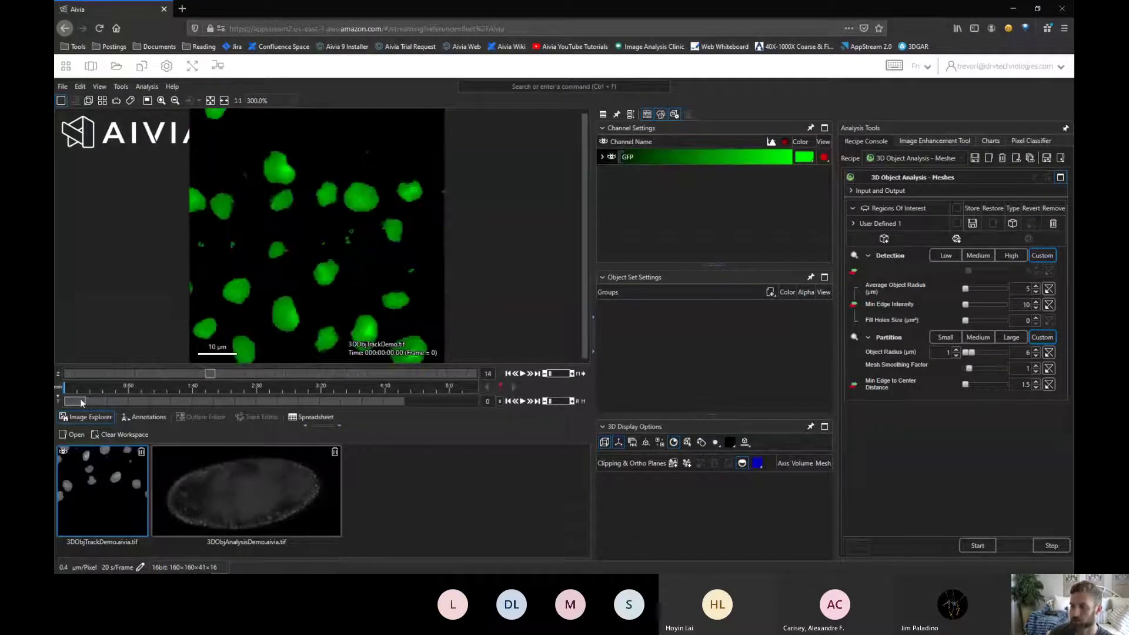
drag(80, 398, 320, 406)
drag(241, 408, 78, 402)
- Display 3DObjTrackDemo in an enlarged 3D view and play its time series
click(88, 101)
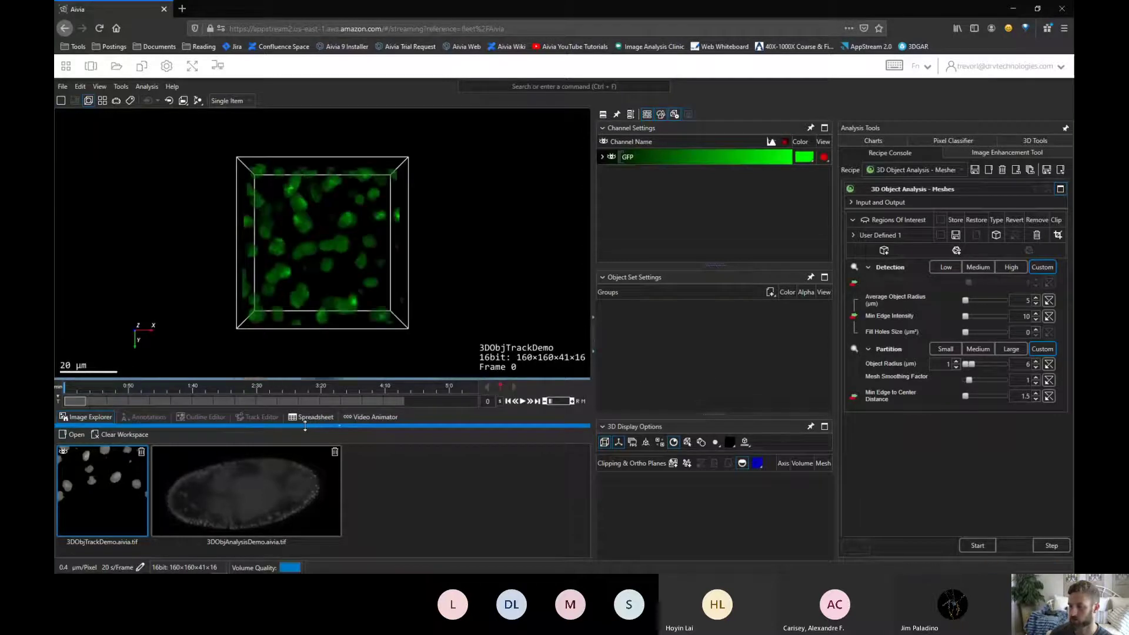
click(308, 429)
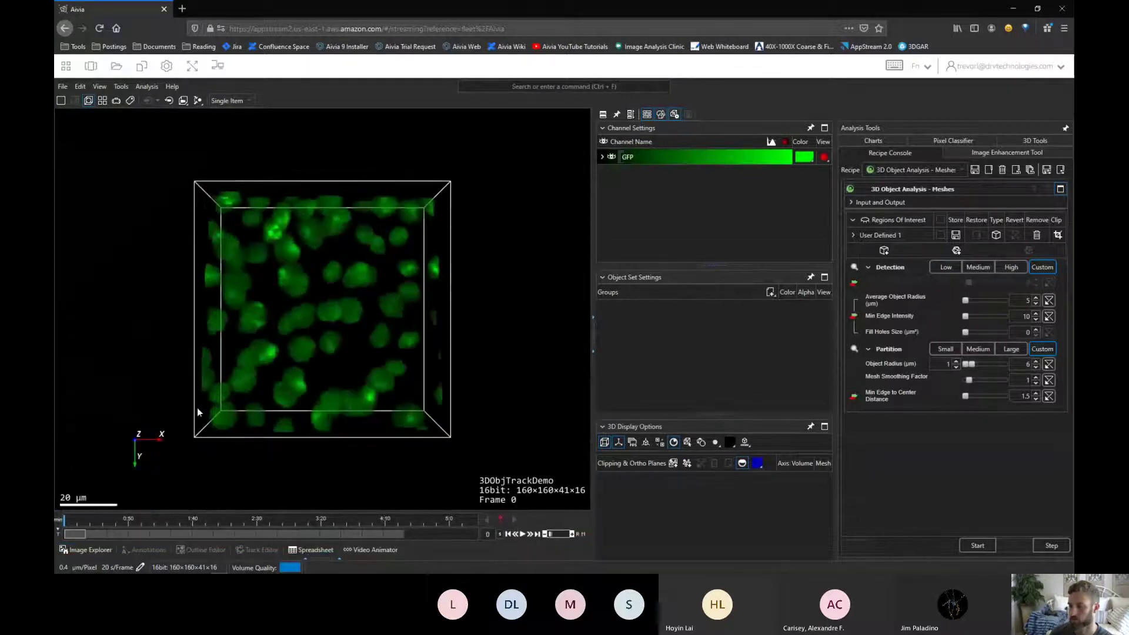
drag(322, 442, 396, 456)
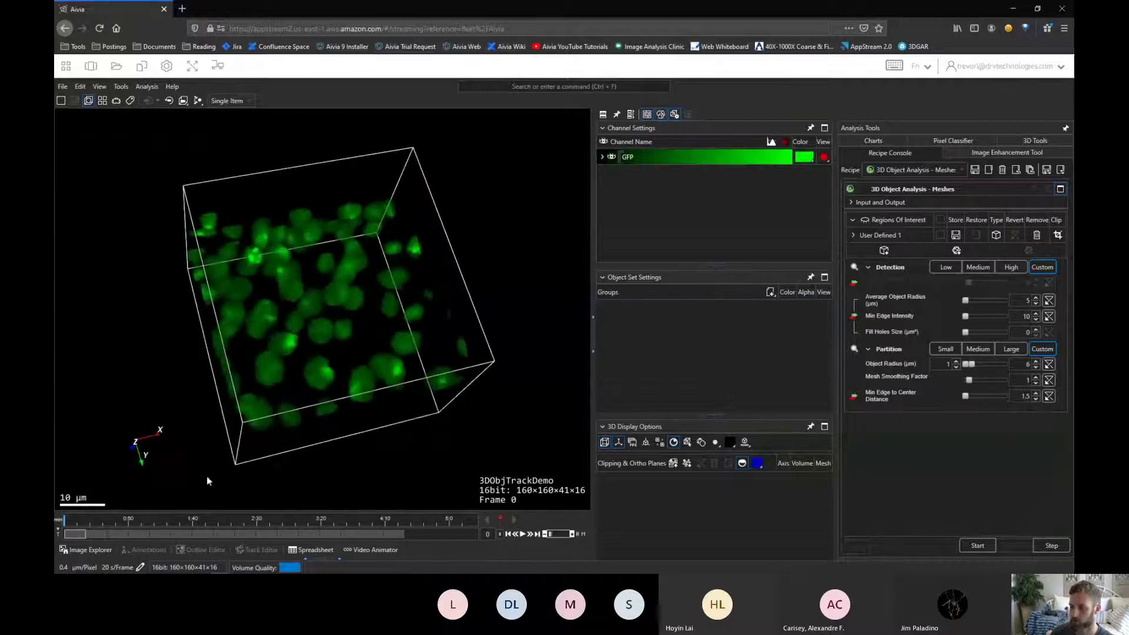
drag(102, 534, 74, 531)
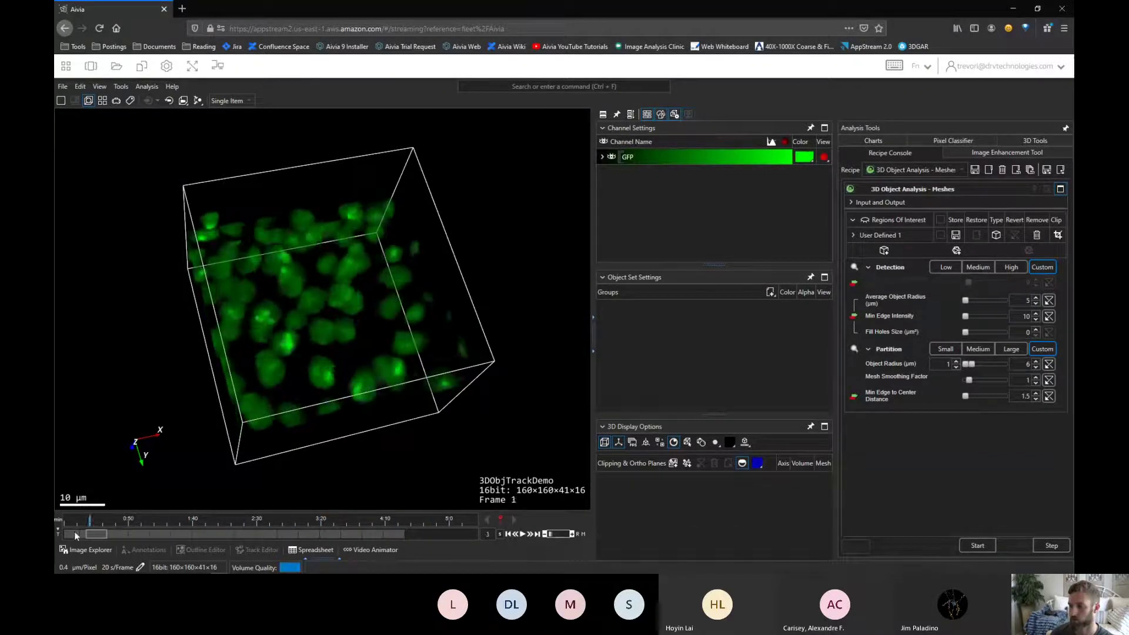
click(523, 535)
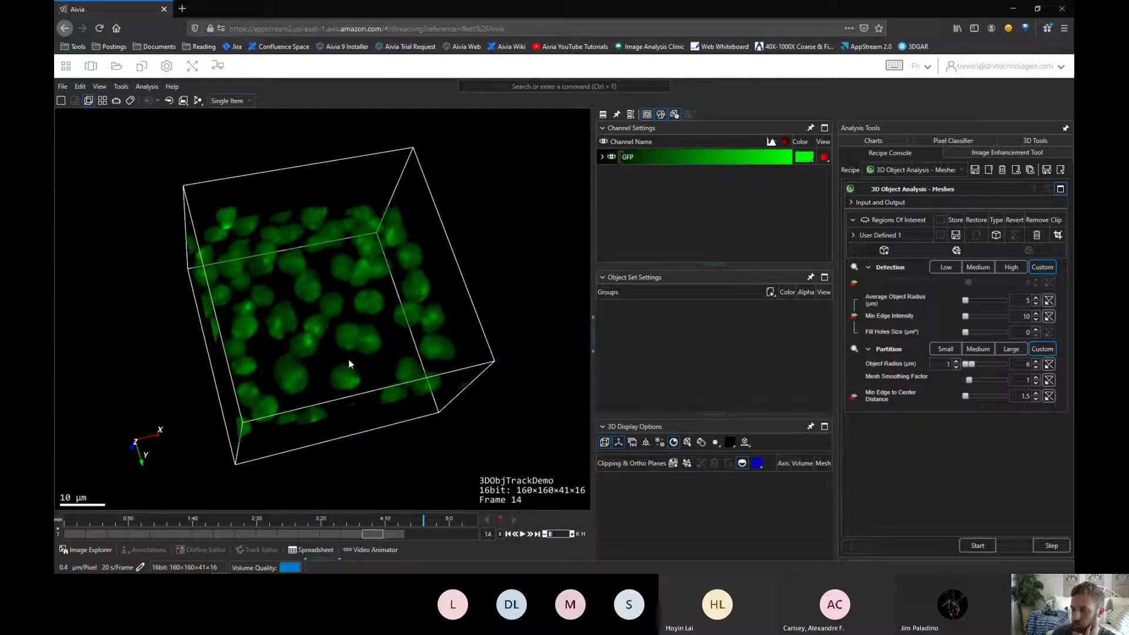
- Load the 3D Object Tracking recipe for the time series
drag(395, 410, 425, 449)
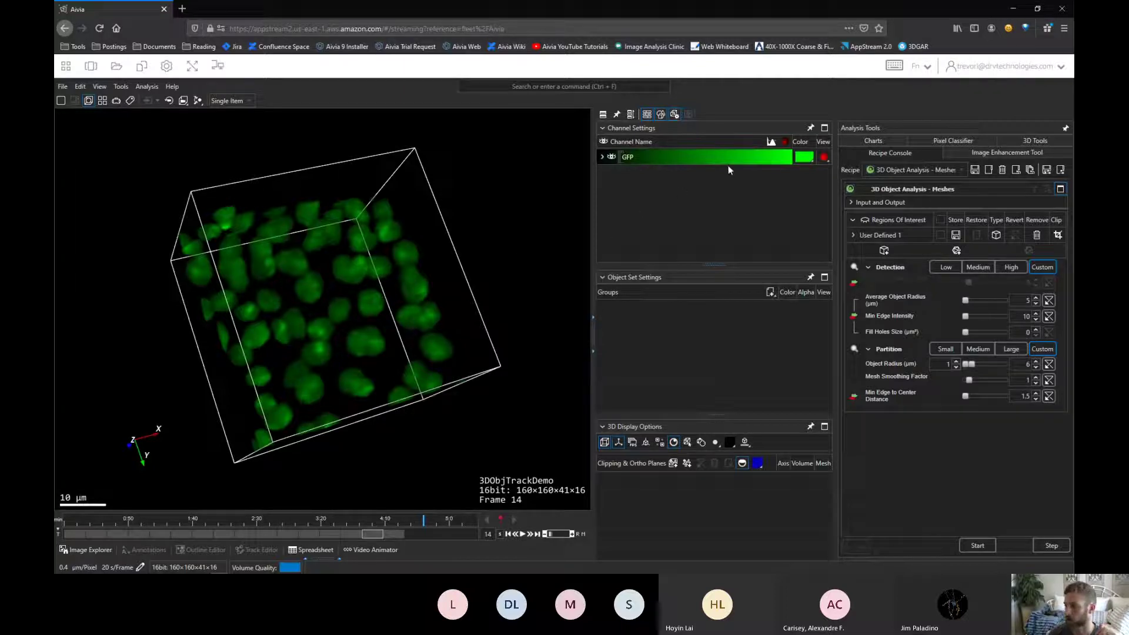
click(922, 170)
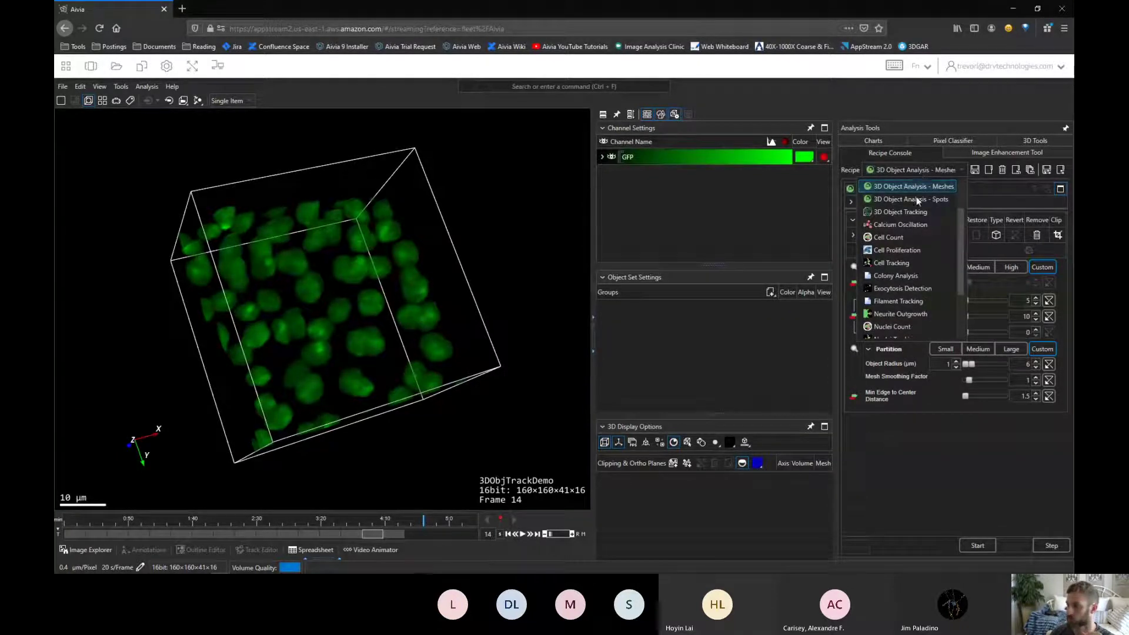
click(890, 212)
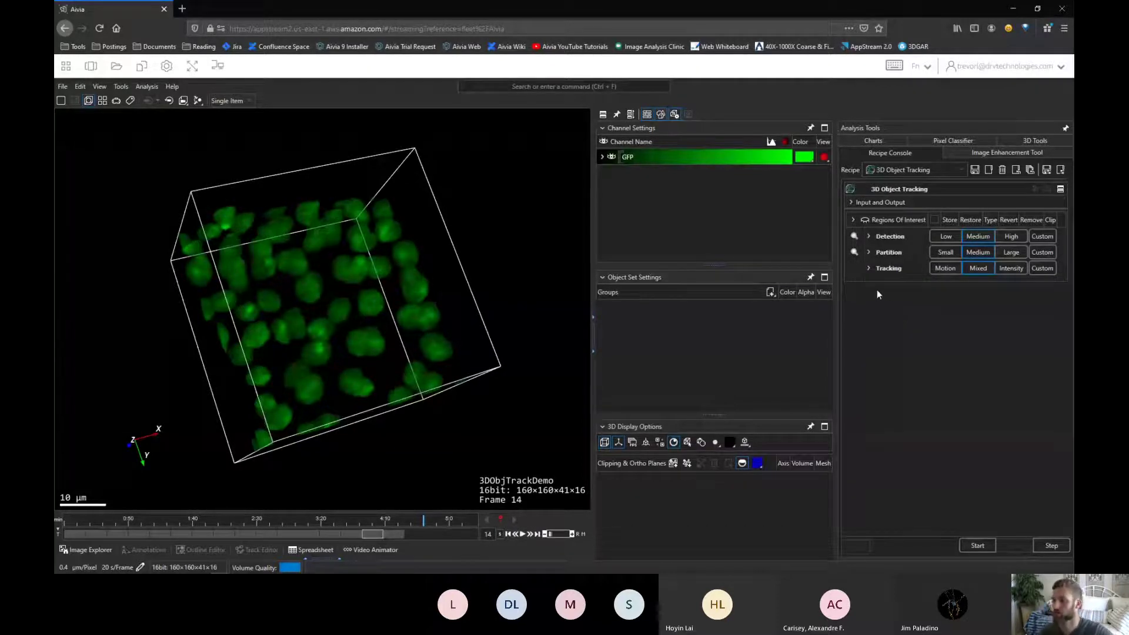
- Show all parameters of the 3D Object Tracking recipe and collapse its Regions of Interest section
click(1058, 191)
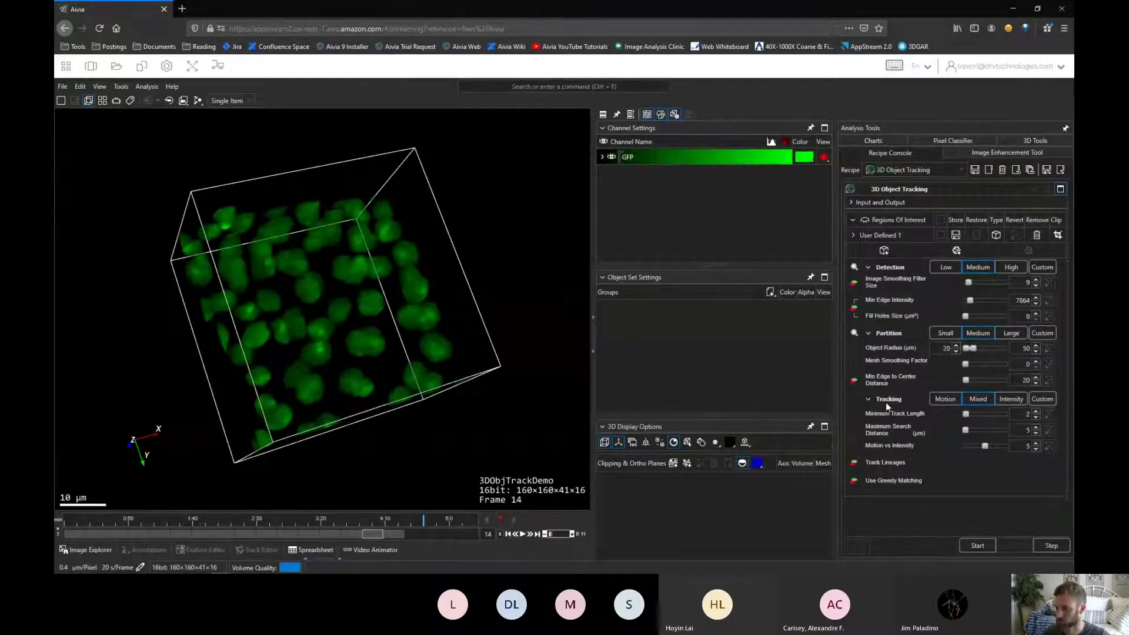
drag(507, 263, 495, 287)
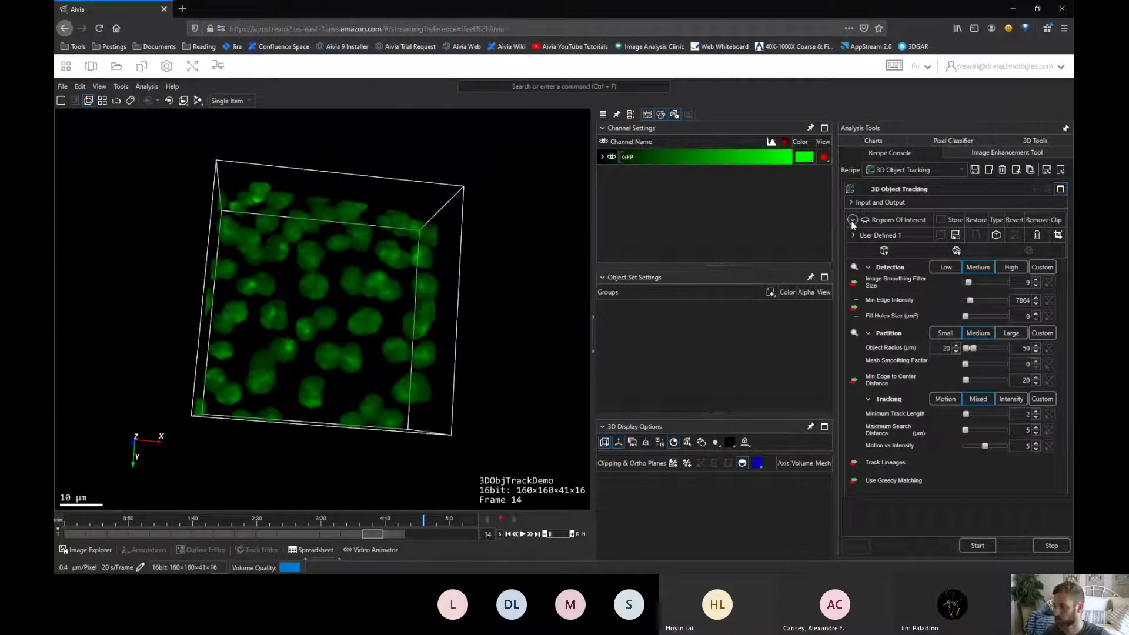
click(851, 221)
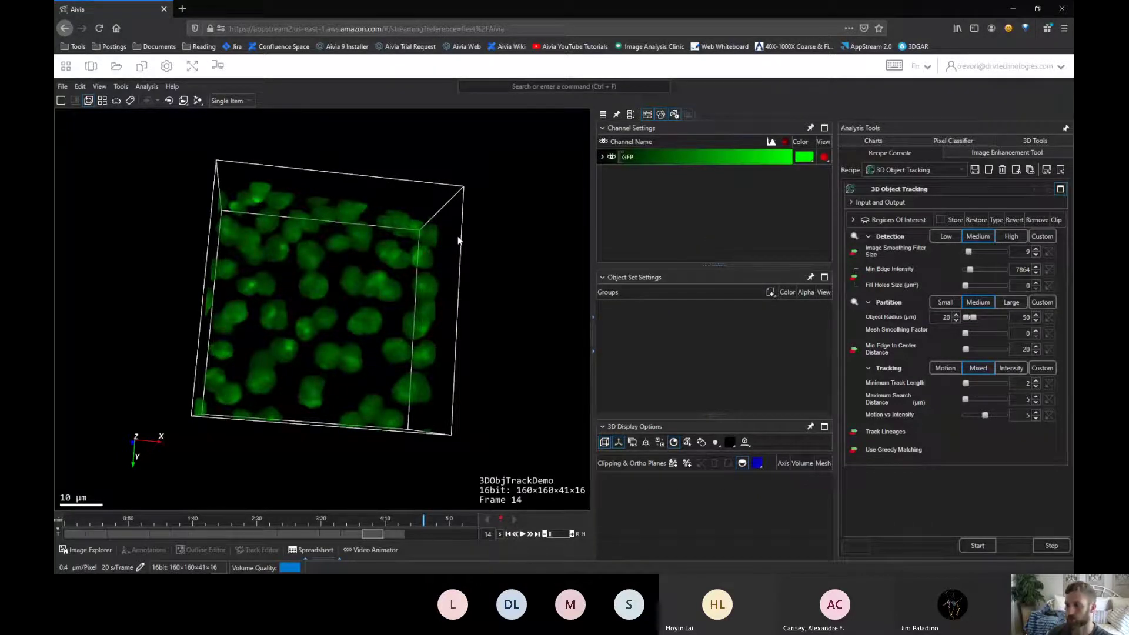
- Disable image smoothing in the recipe's Detection stage with the Skip Smooth Image option
drag(446, 257, 475, 297)
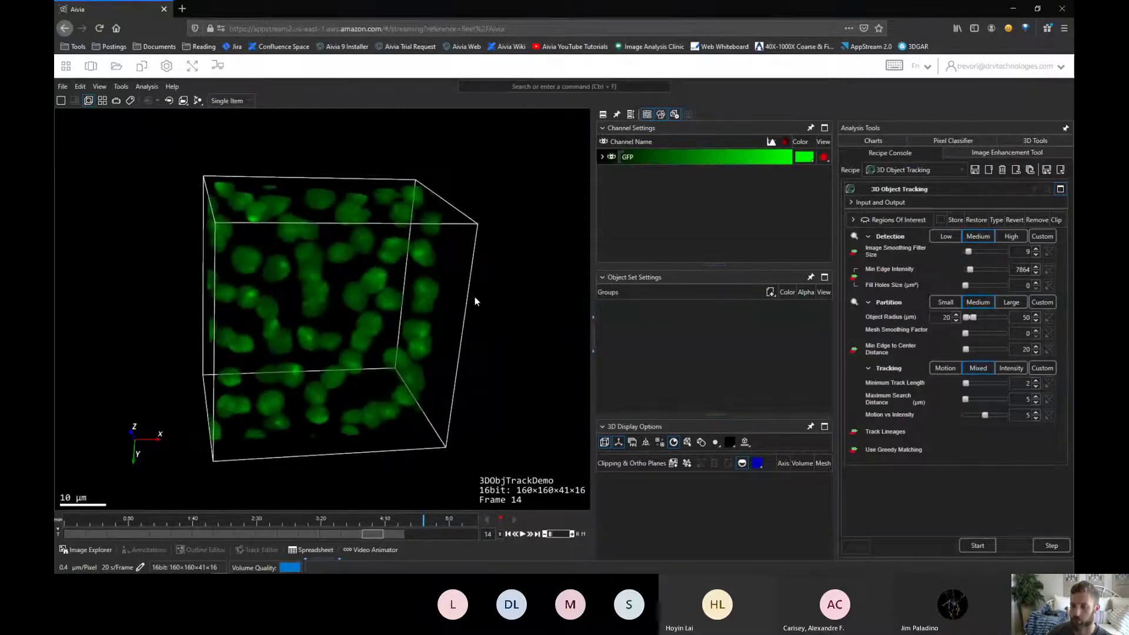
click(854, 252)
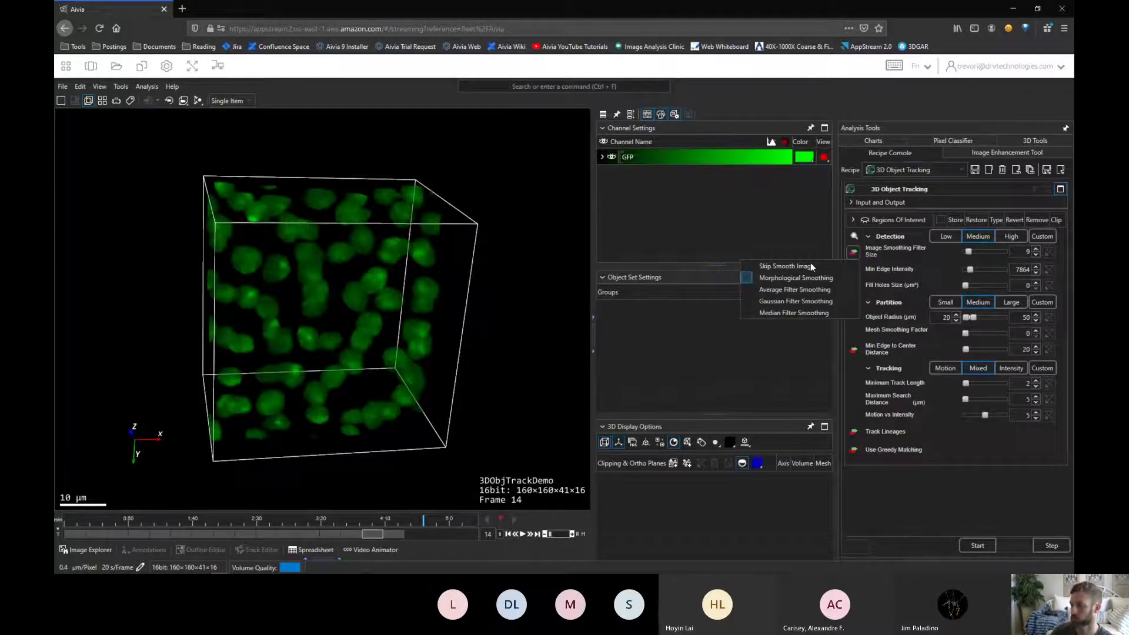
click(789, 266)
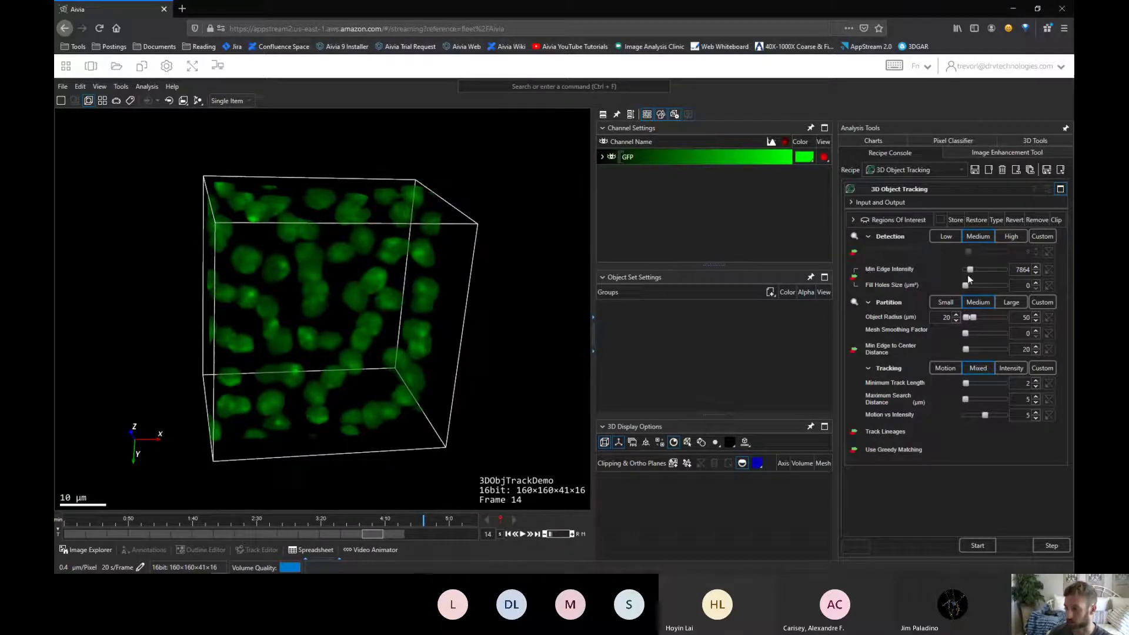
- Set the Min Edge Intensity for detection to 10 and preview the Detection result on frame 14
double_click(1014, 269)
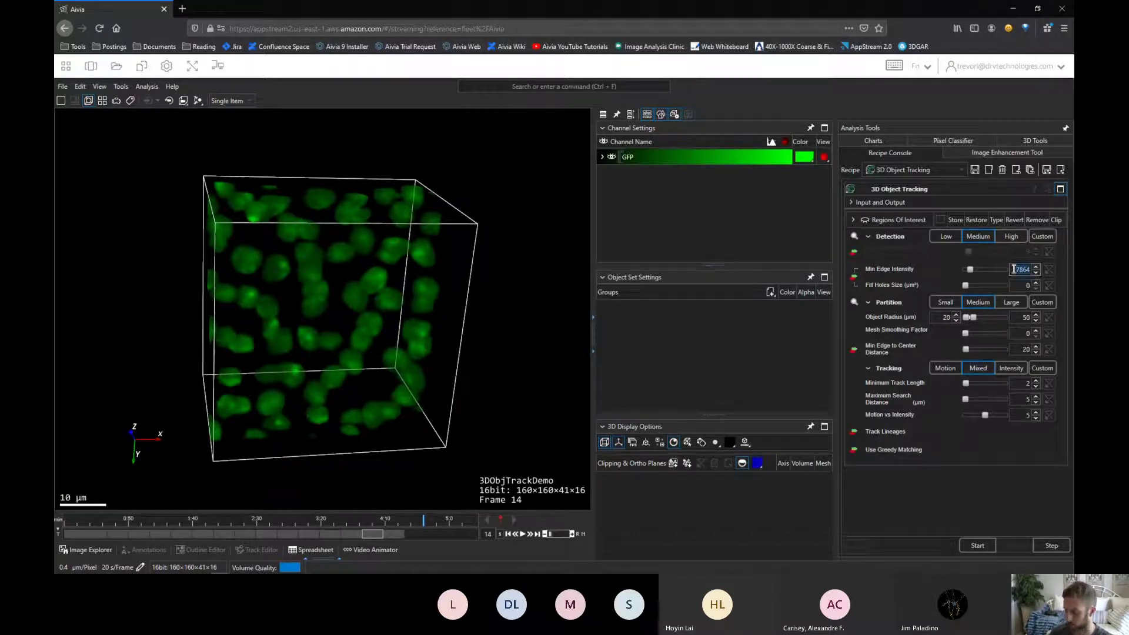
text(10)
key(Return)
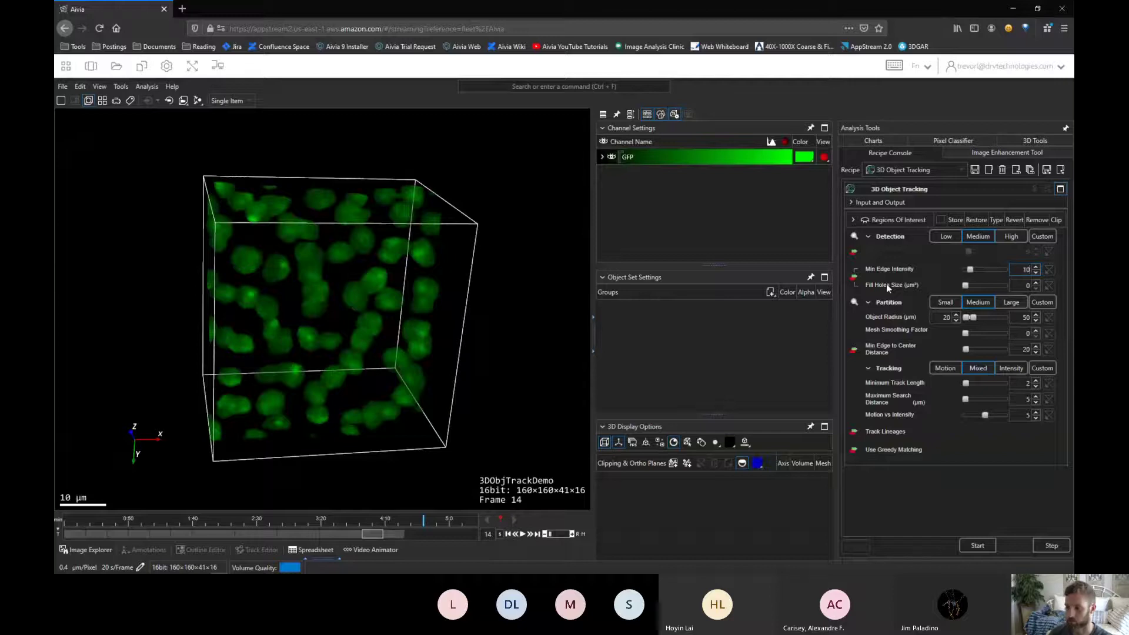
click(853, 236)
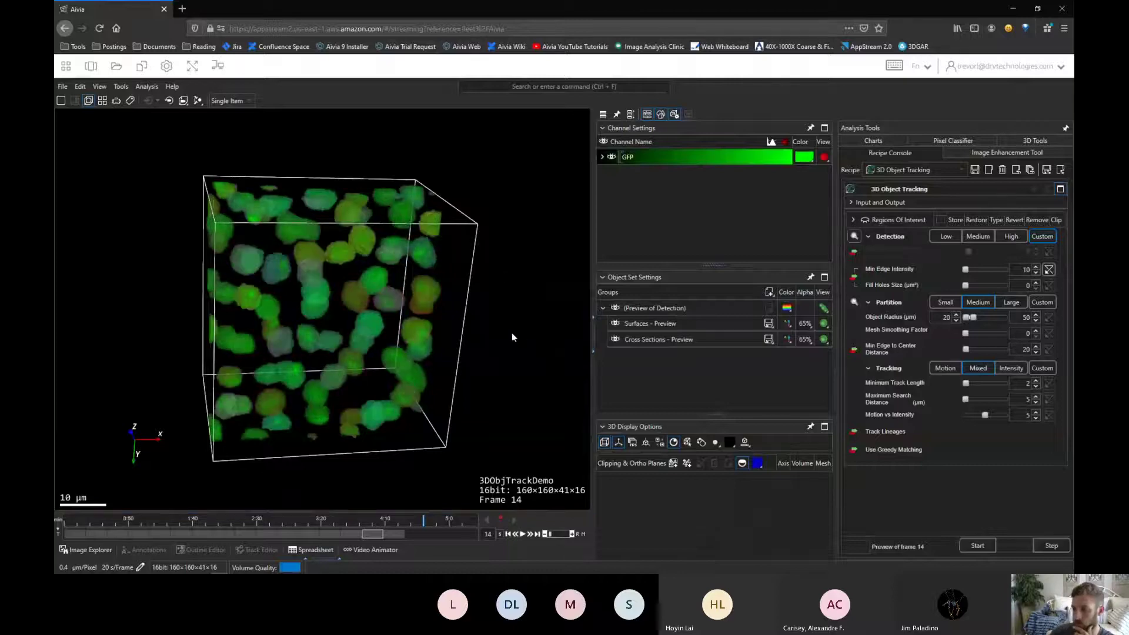
- Examine the previewed nuclei outlines up close and set the transparency of the Surfaces preview to 79%
drag(511, 333, 492, 299)
scroll(491, 299, up, 4)
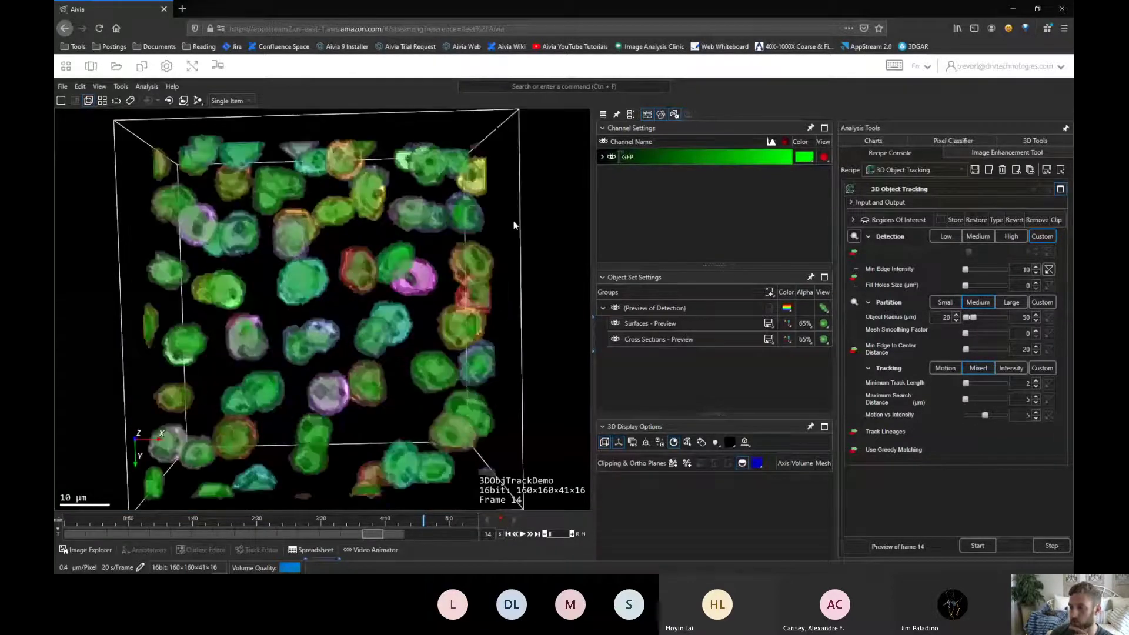
drag(504, 246, 527, 215)
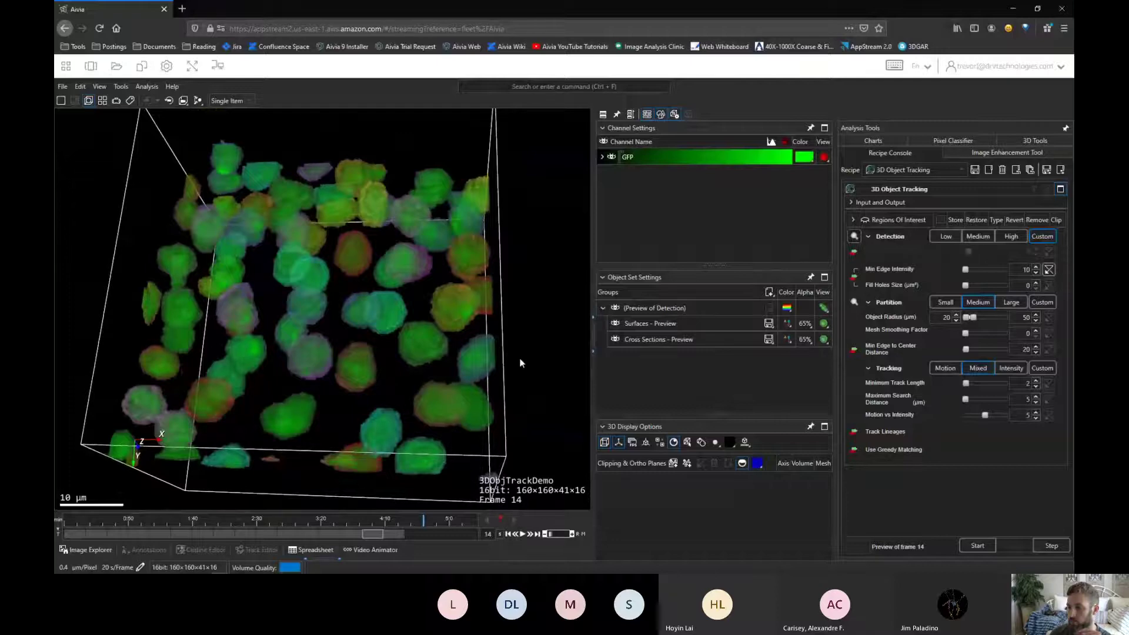
drag(520, 361, 433, 309)
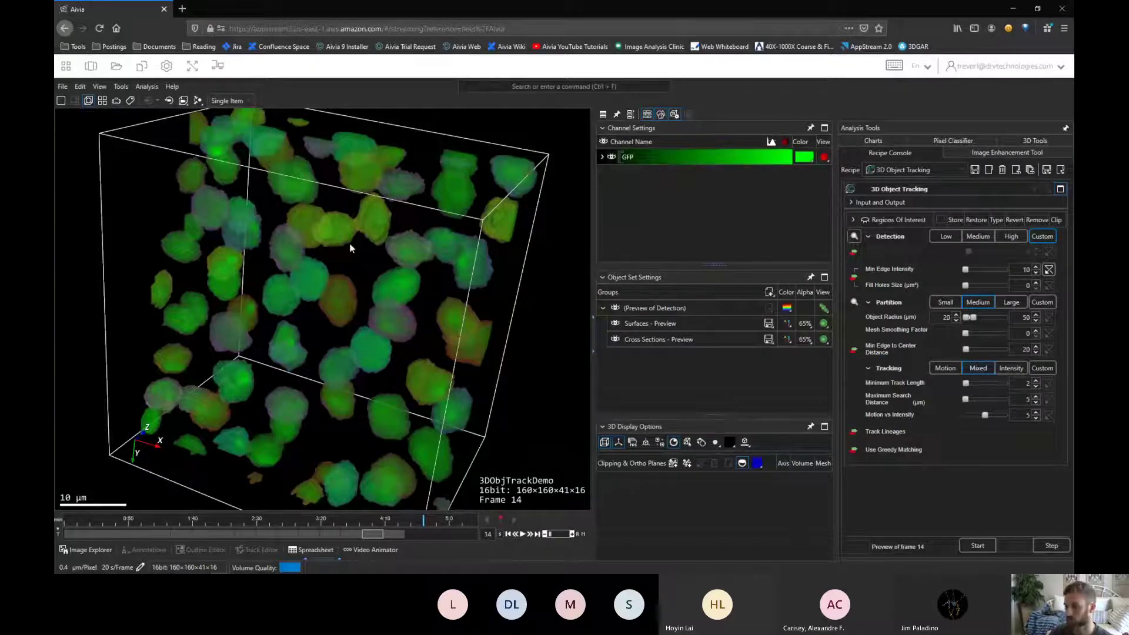
scroll(353, 241, up, 6)
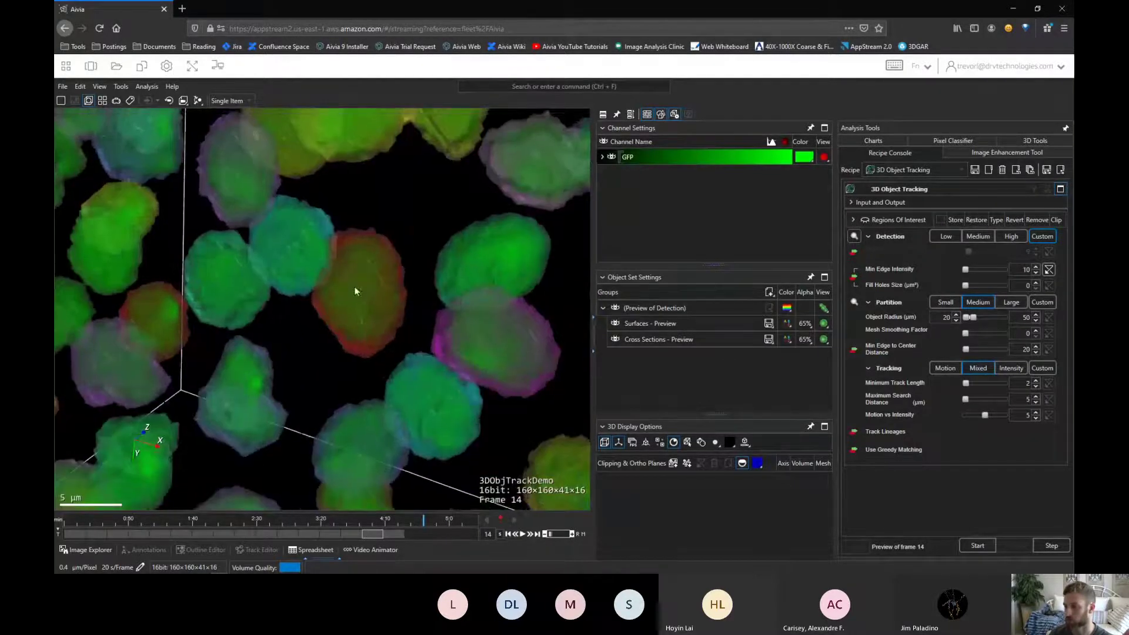
drag(354, 291, 310, 294)
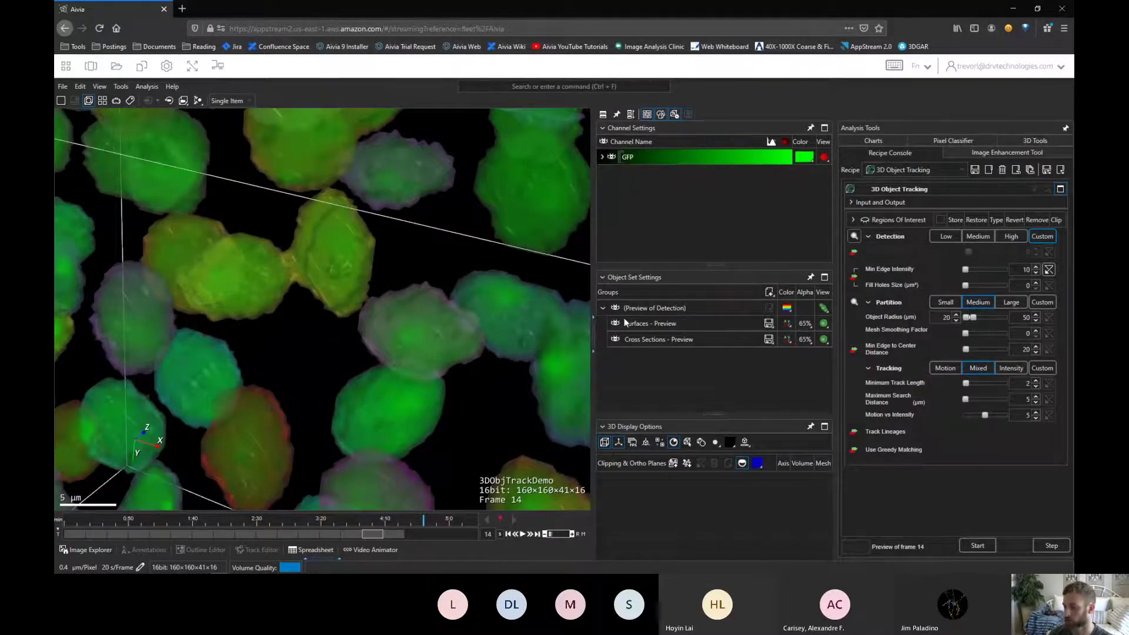
click(805, 323)
mouse_move(794, 340)
mouse_down()
mouse_move(751, 336)
mouse_move(815, 339)
mouse_move(770, 335)
mouse_move(797, 337)
mouse_up()
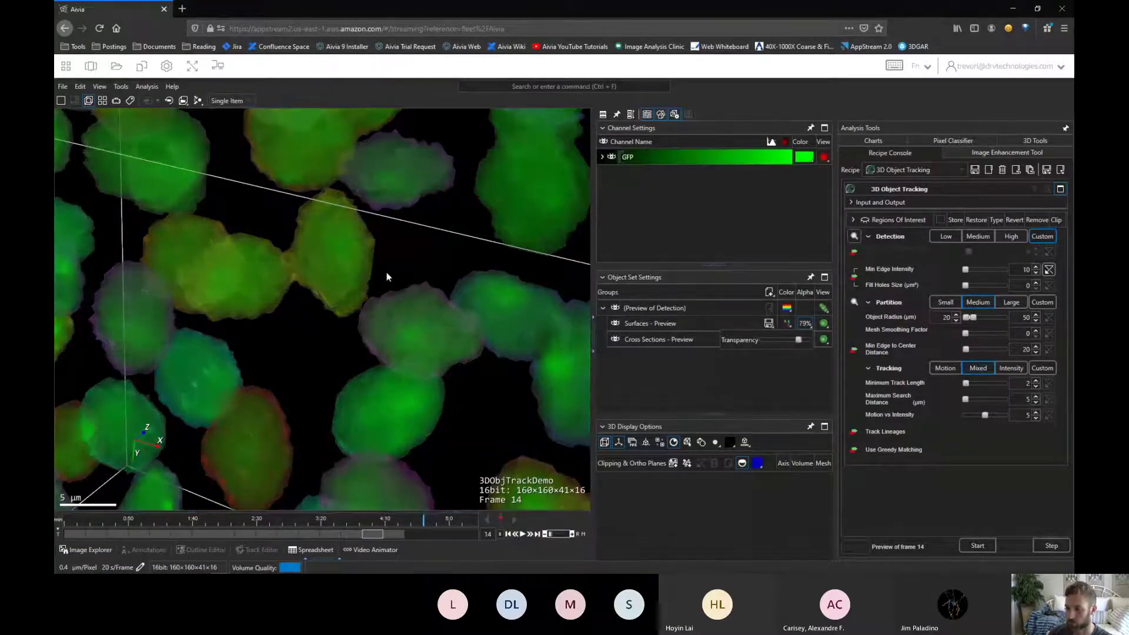
- Zoom in on the touching nuclei and raise the Surfaces preview transparency to 99% to expose the raw GFP signal
scroll(294, 235, up, 2)
scroll(263, 205, up, 2)
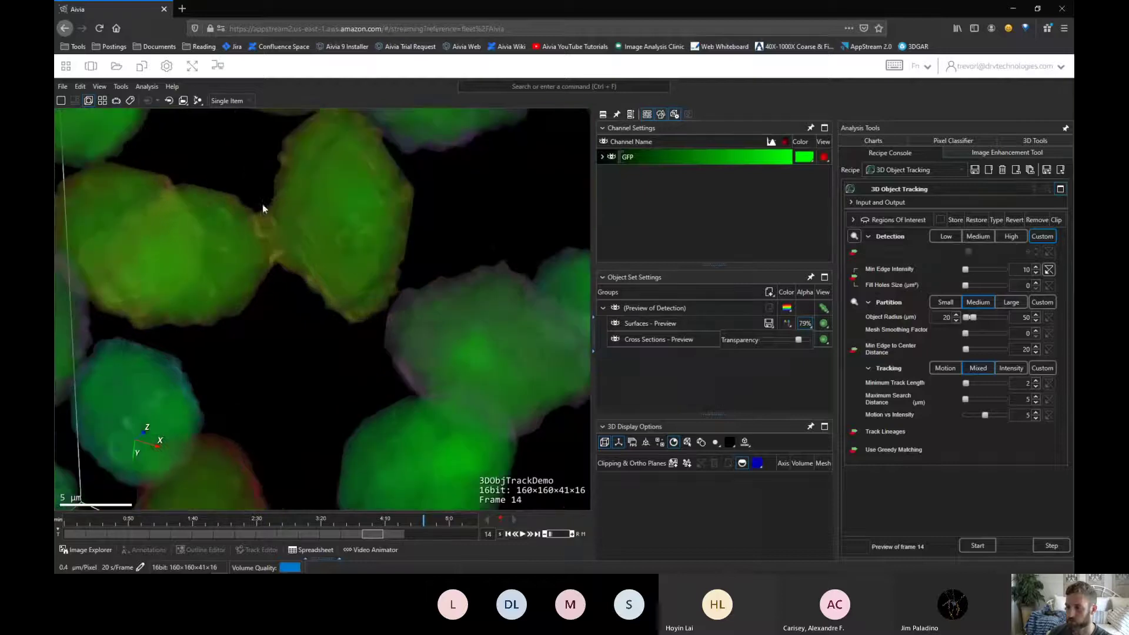
drag(254, 162, 353, 223)
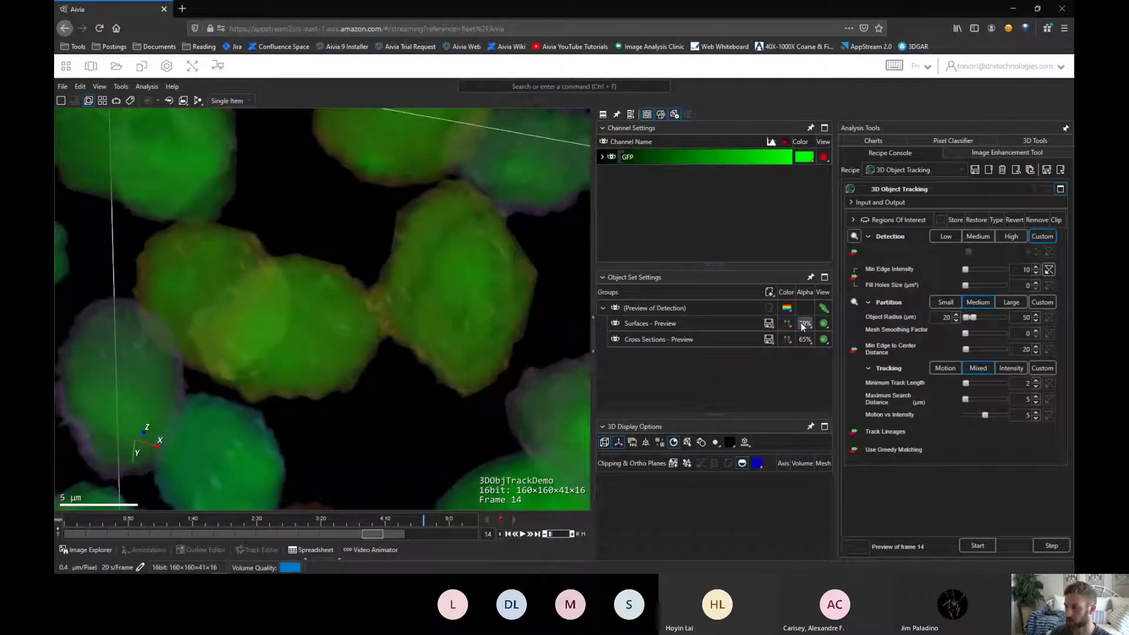
click(803, 340)
mouse_move(798, 341)
mouse_down()
mouse_move(760, 335)
mouse_move(807, 343)
mouse_up()
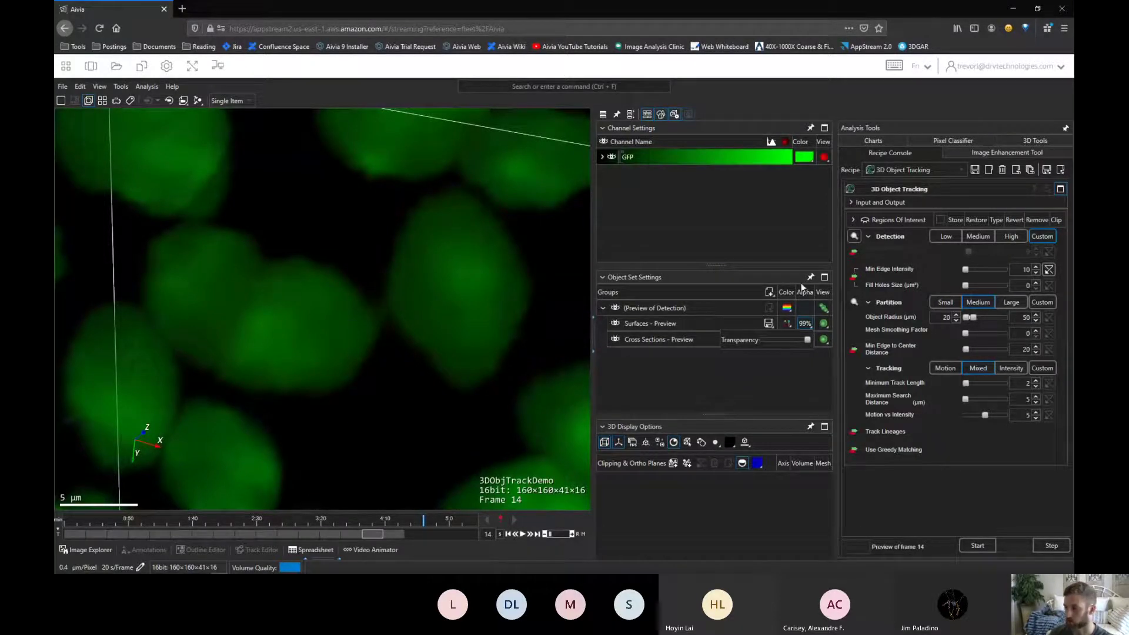
- Set Min Edge Intensity to 20 and lower the Surfaces preview transparency to 29%
double_click(1019, 269)
text(2)
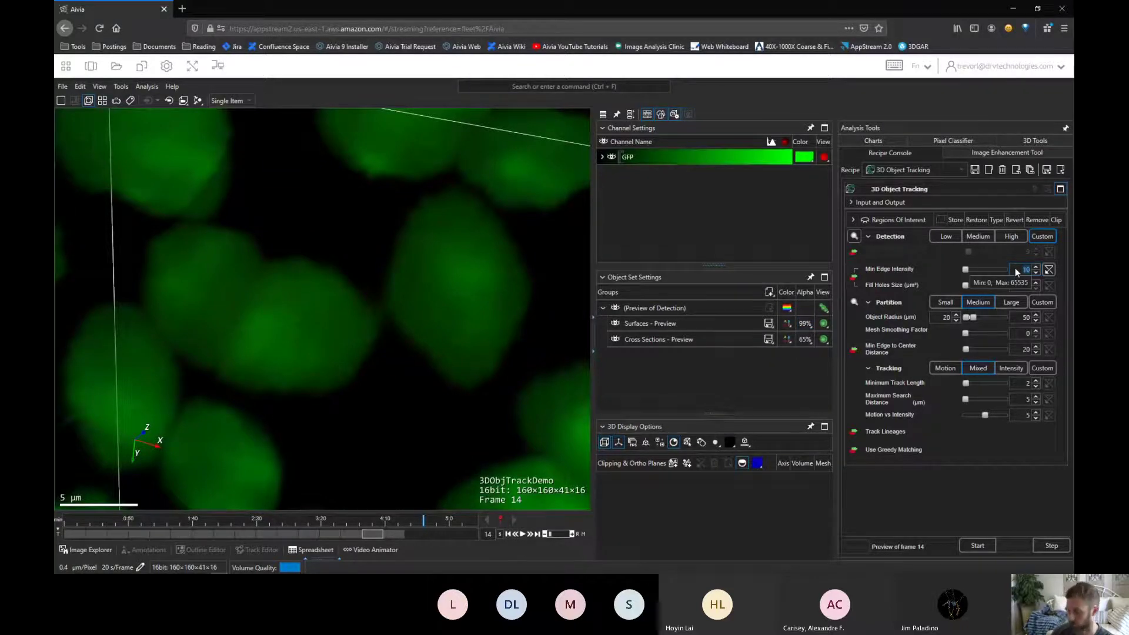
text(0)
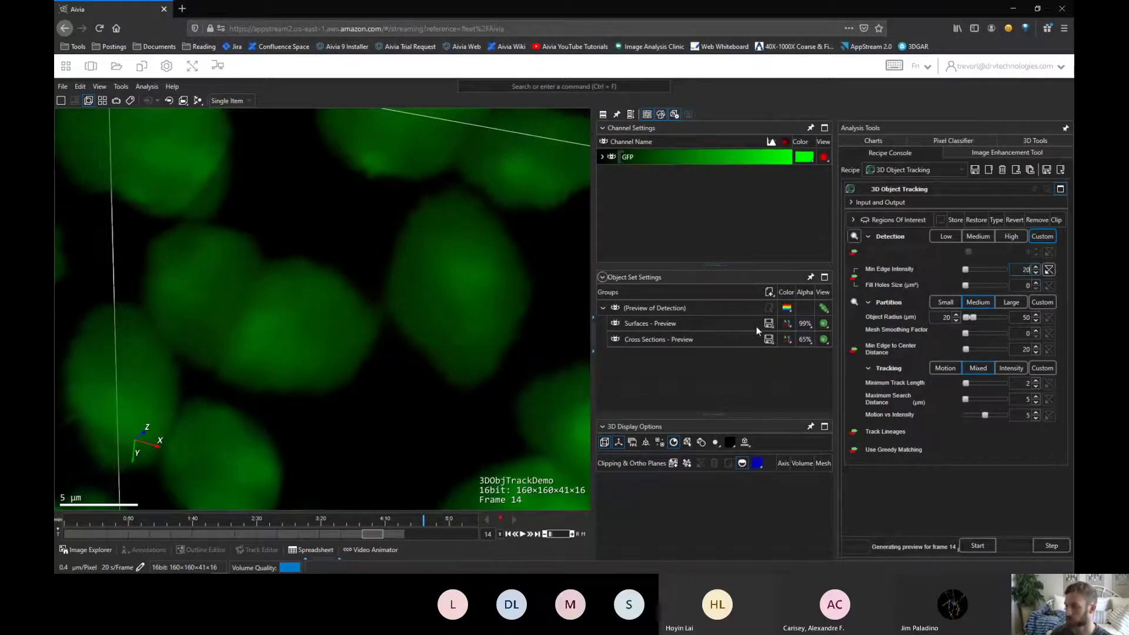
click(803, 323)
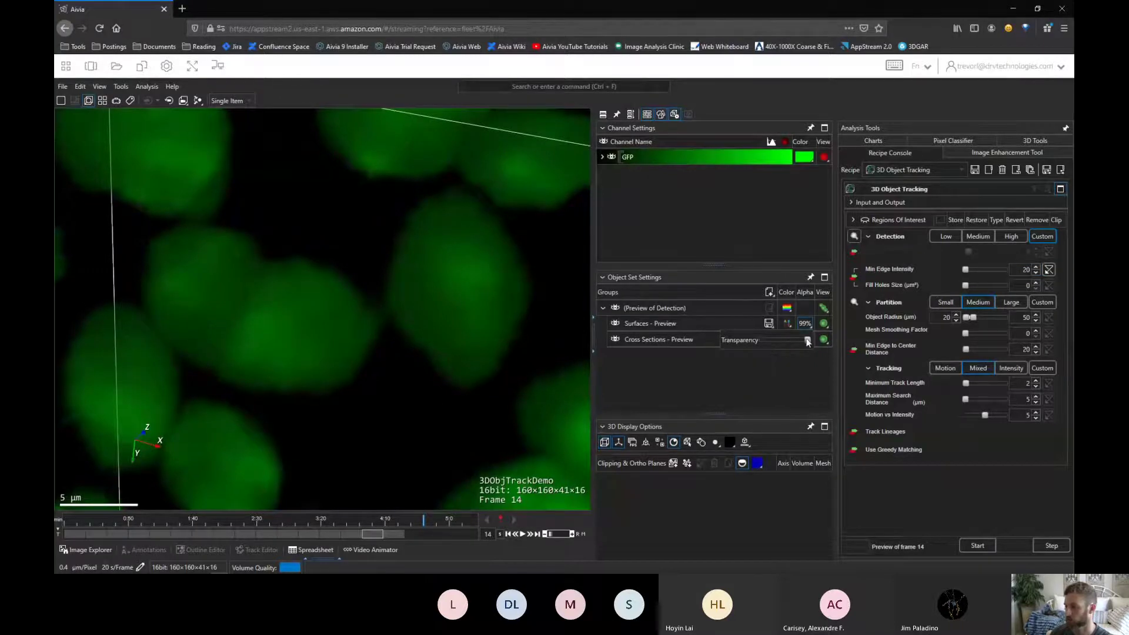
drag(782, 340, 768, 341)
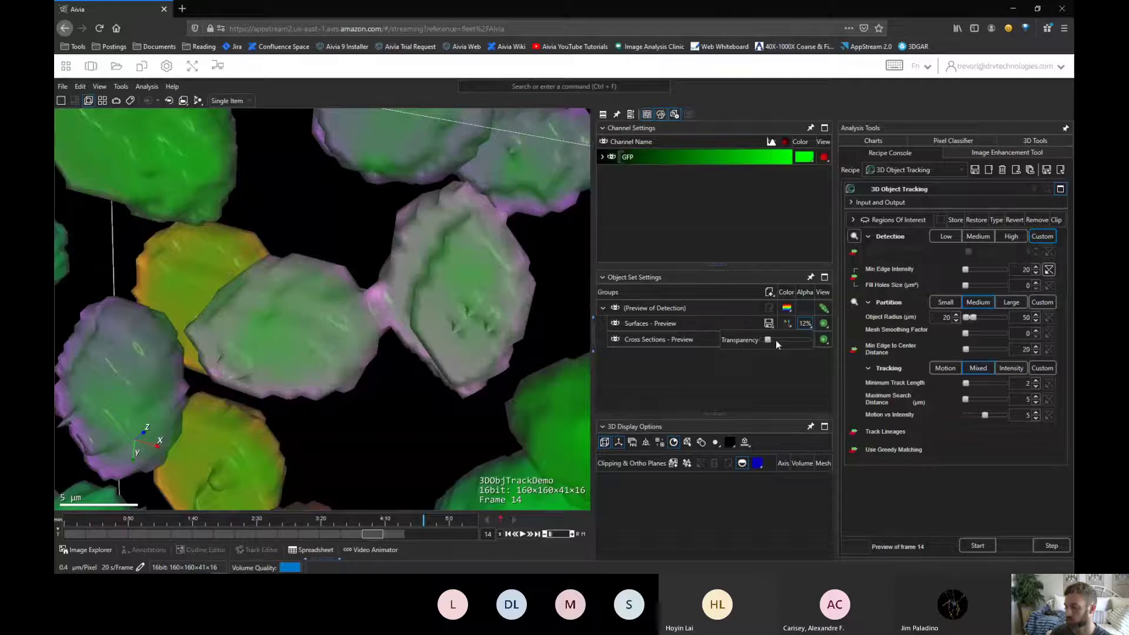
- Set the detection's Min Edge Intensity to 100 and refresh the preview
click(1014, 271)
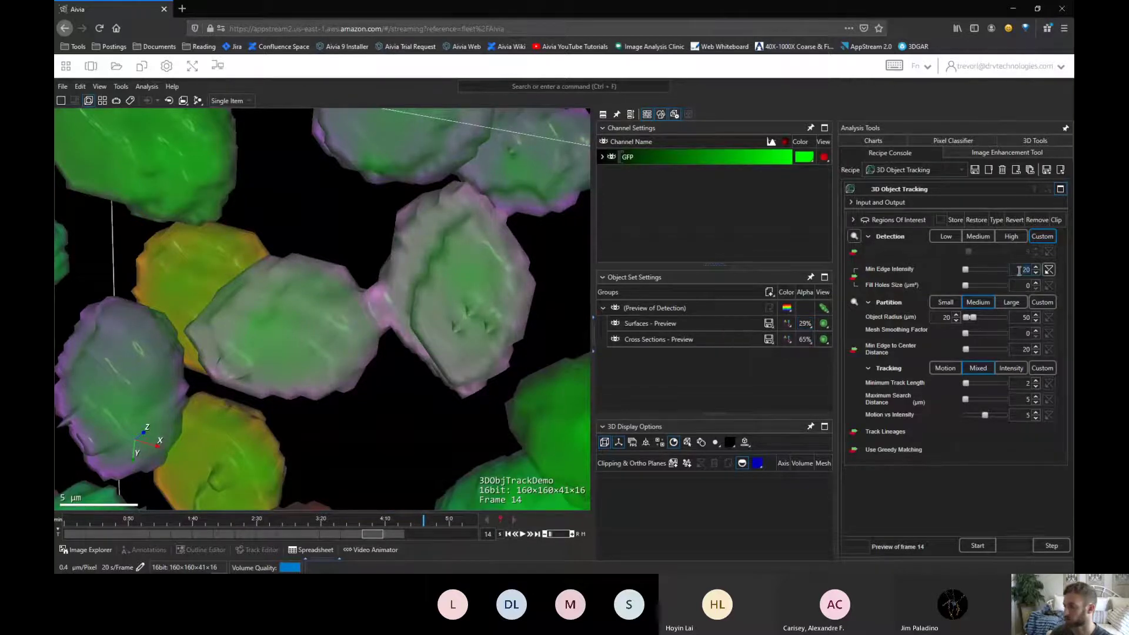
text(1002)
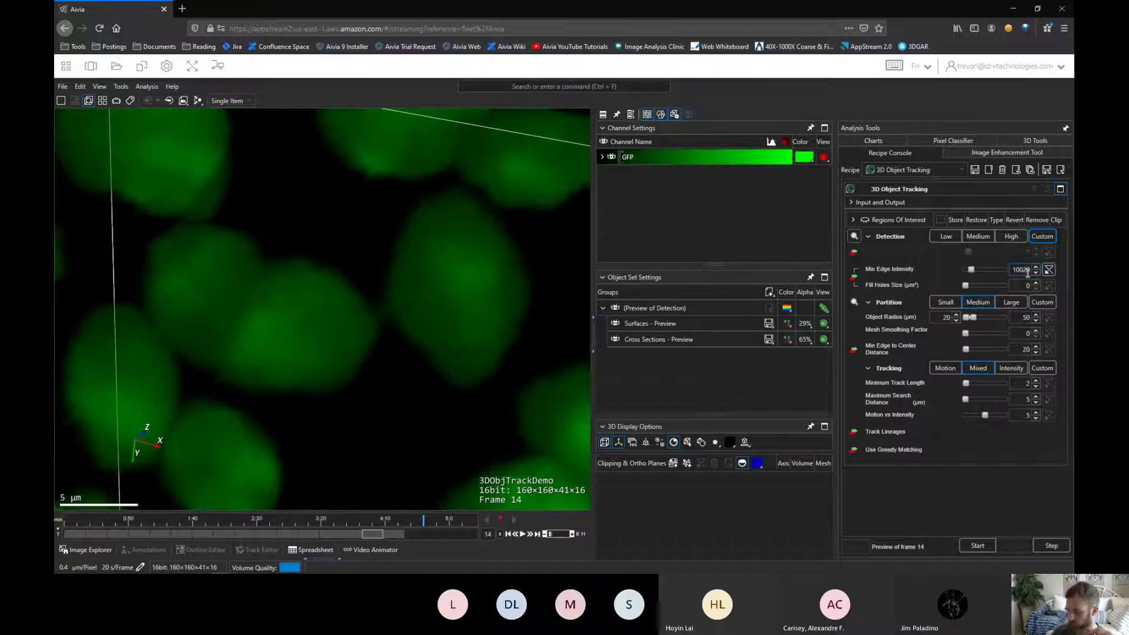
text(1)
key(BackSpace)
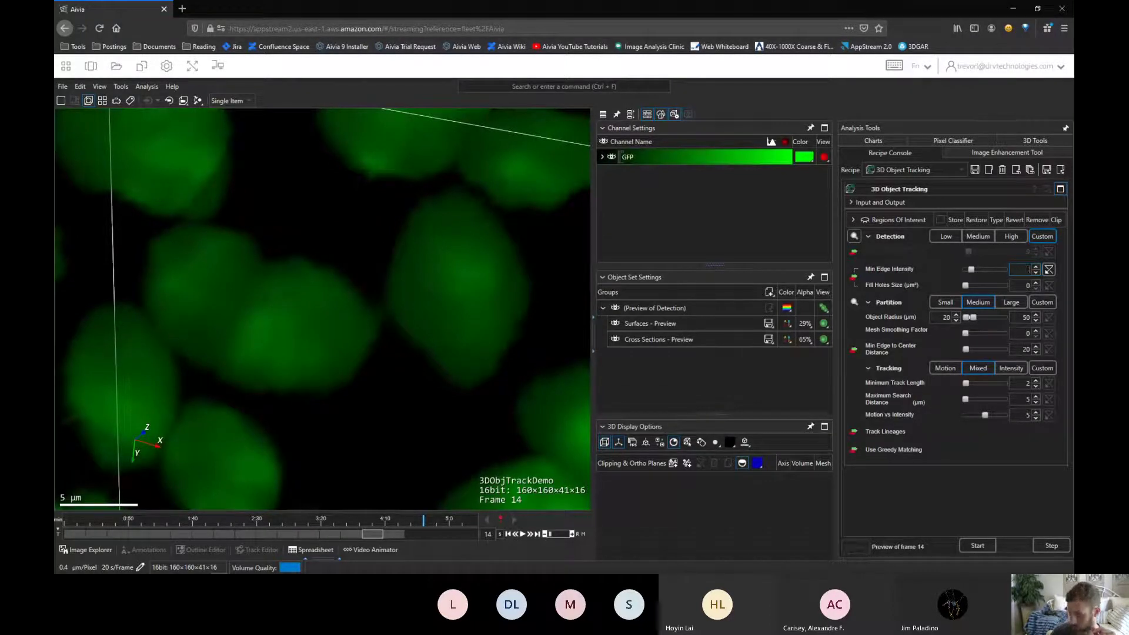
key(Return)
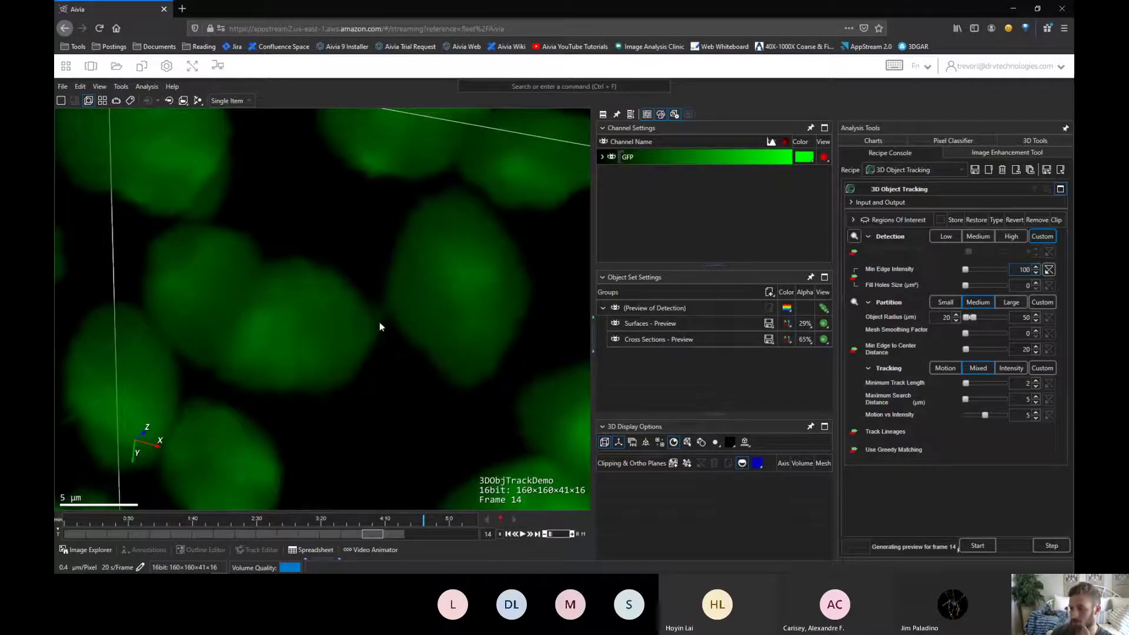
- Check the wider field of previewed nuclei and raise Min Edge Intensity to 200
scroll(386, 357, down, 1)
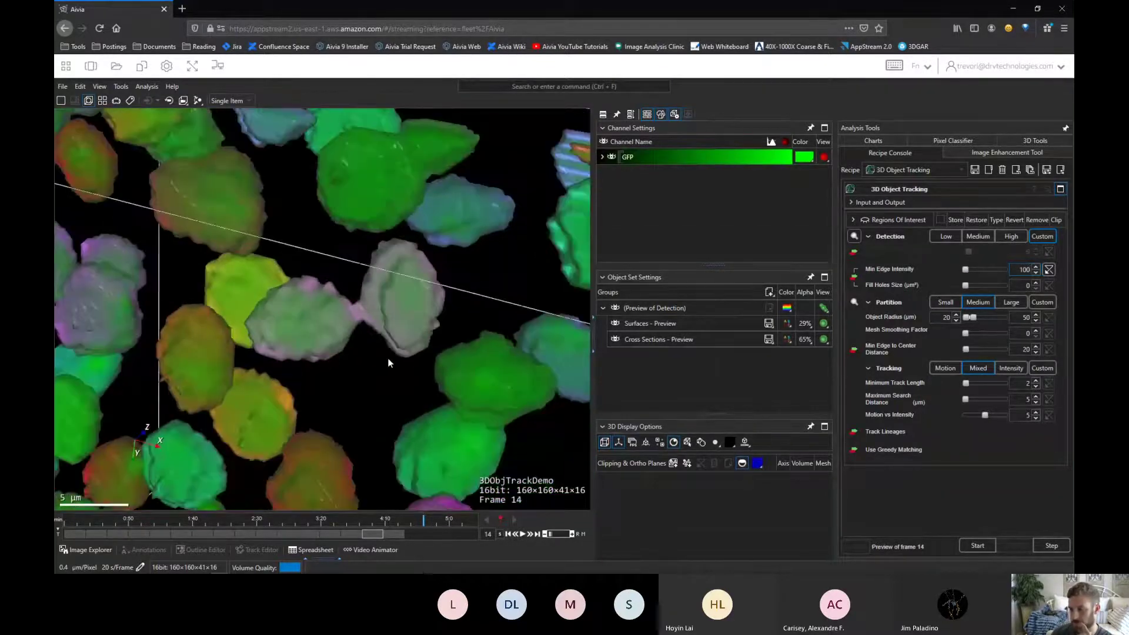
scroll(388, 363, down, 3)
drag(376, 353, 412, 341)
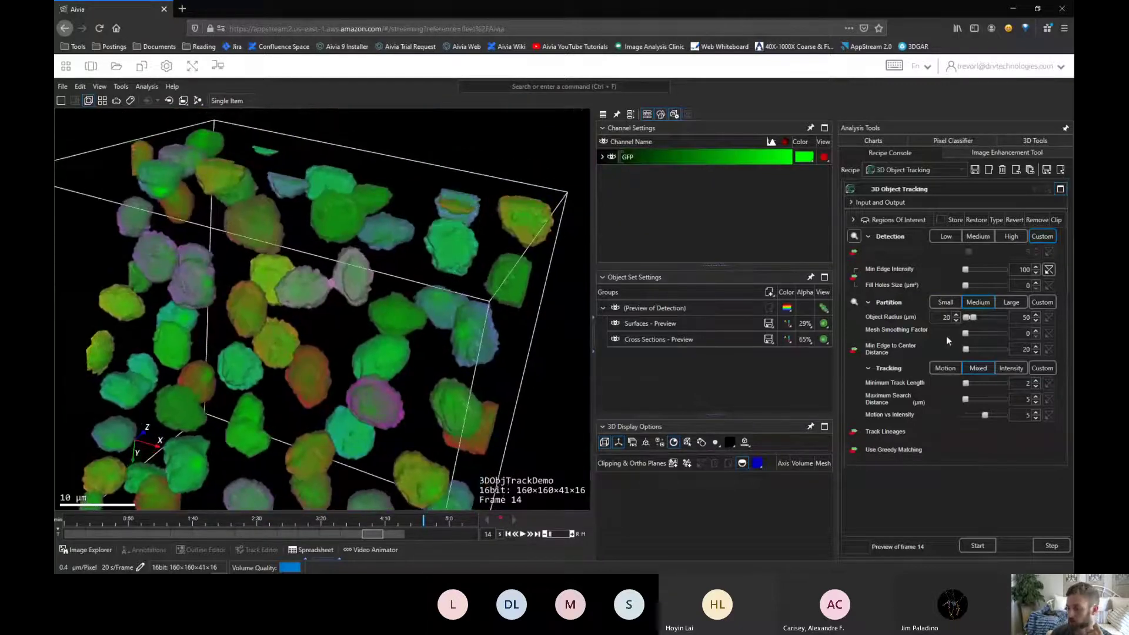
click(1025, 270)
text(200)
key(Return)
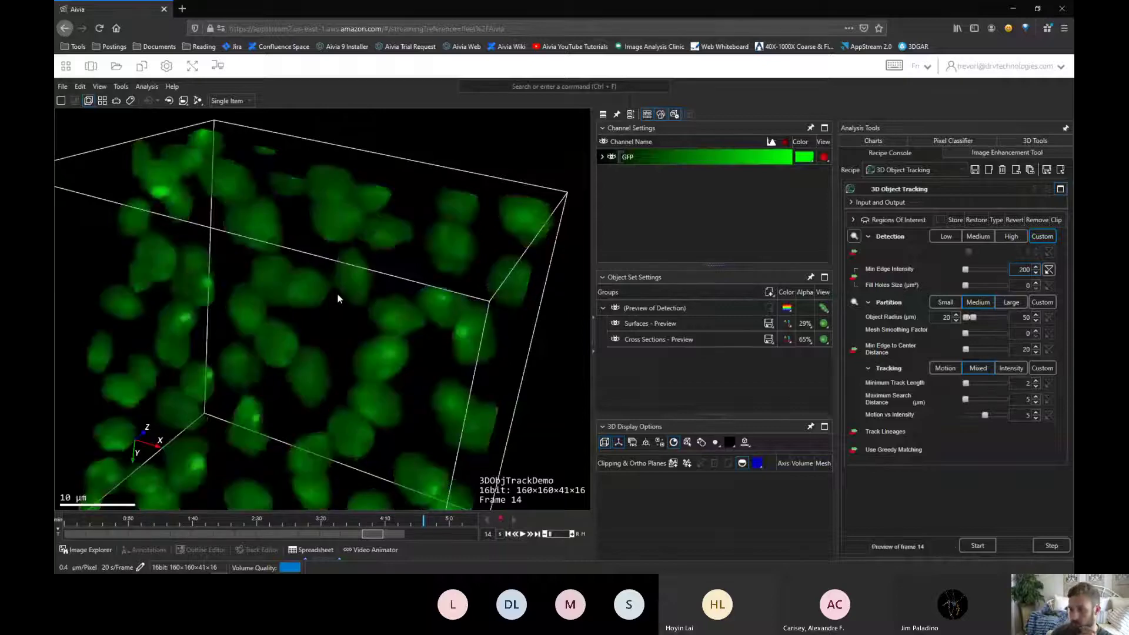
- Reduce the detection's Min Edge Intensity to 150
drag(327, 320, 362, 296)
double_click(1020, 270)
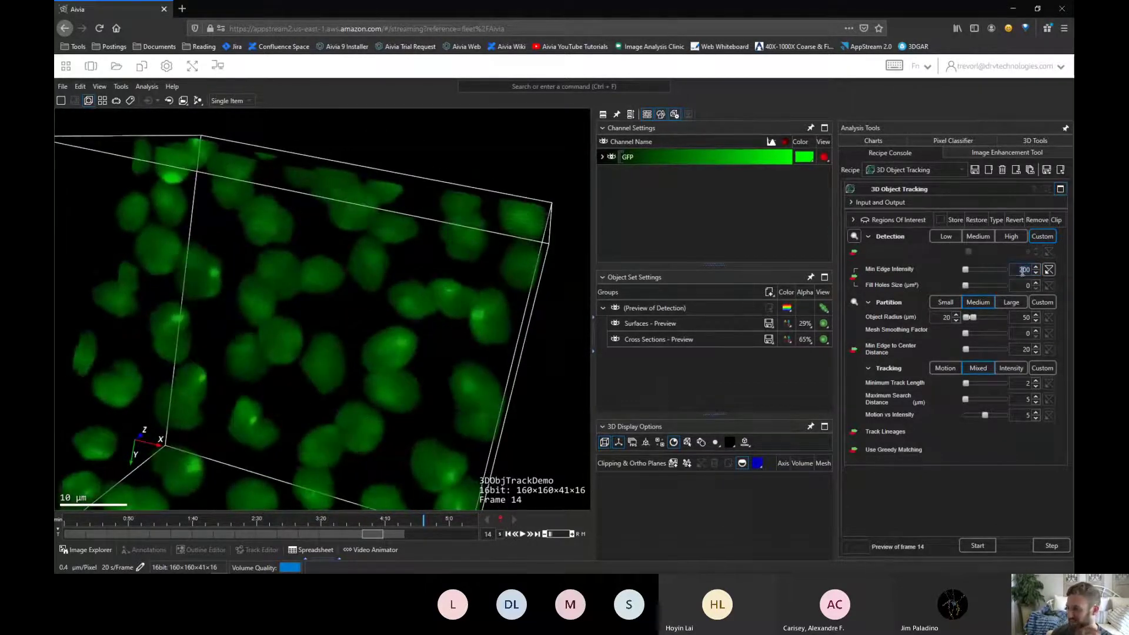
text(150)
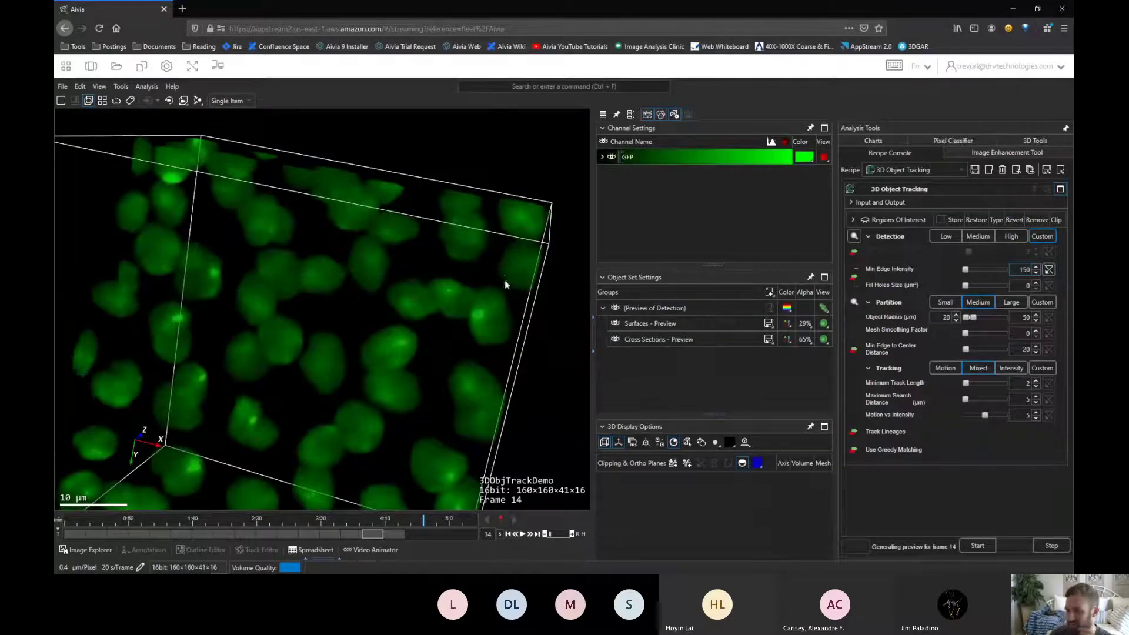
- Set Min Edge Intensity to 120 and inspect the updated nuclei preview from several angles
double_click(1023, 269)
text(120)
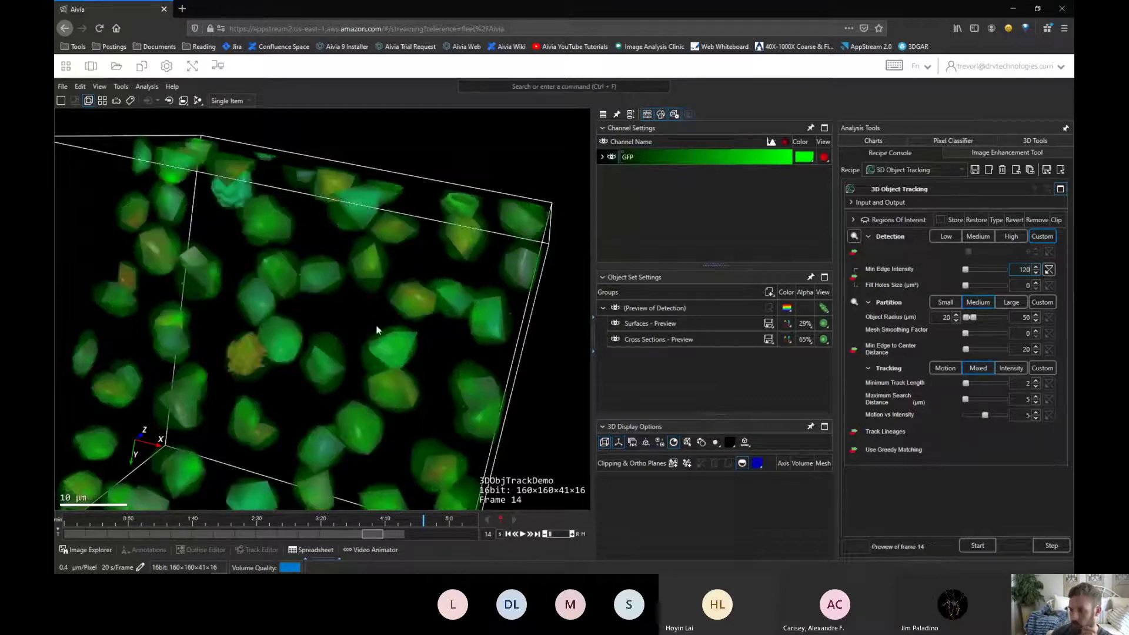
scroll(361, 301, up, 5)
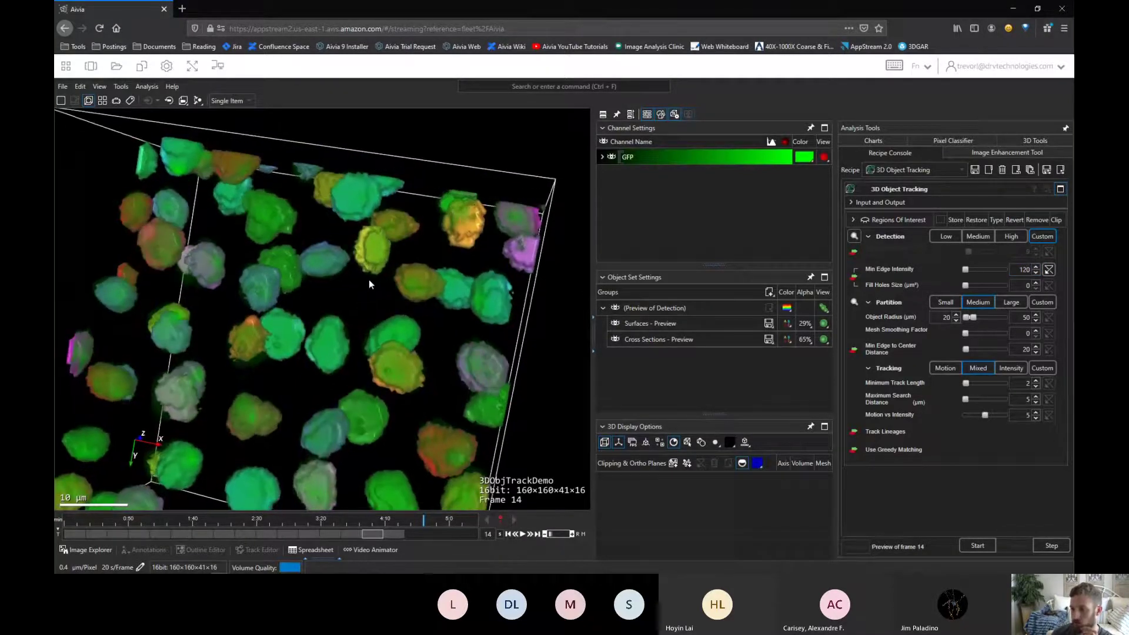
drag(371, 278, 351, 403)
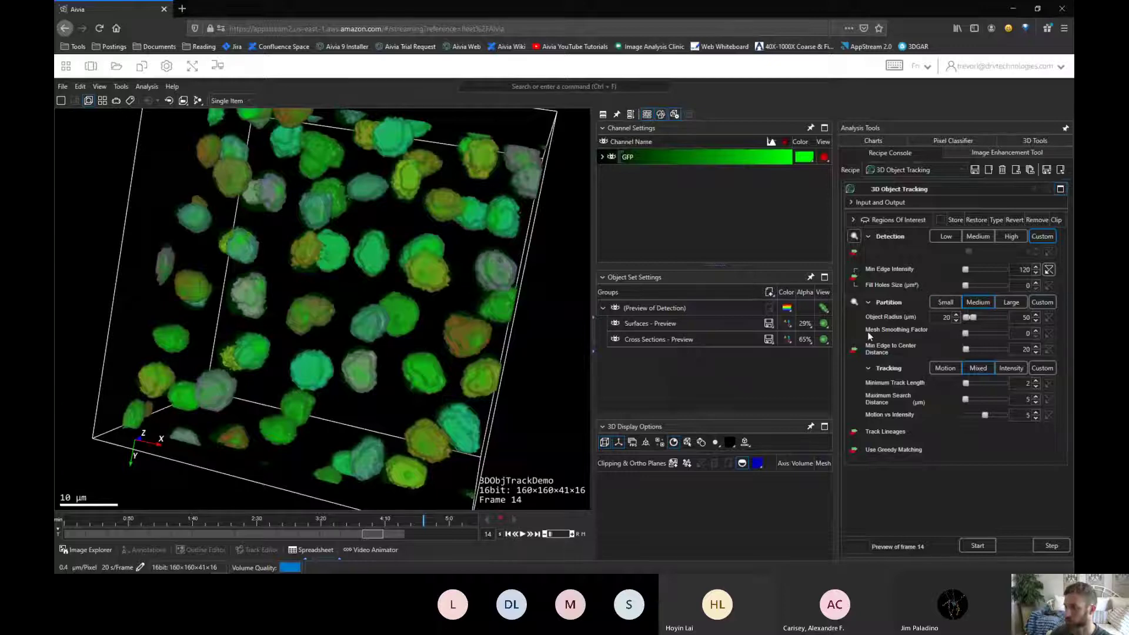
mouse_move(401, 393)
mouse_down()
mouse_move(393, 416)
mouse_move(314, 460)
mouse_move(395, 410)
mouse_up()
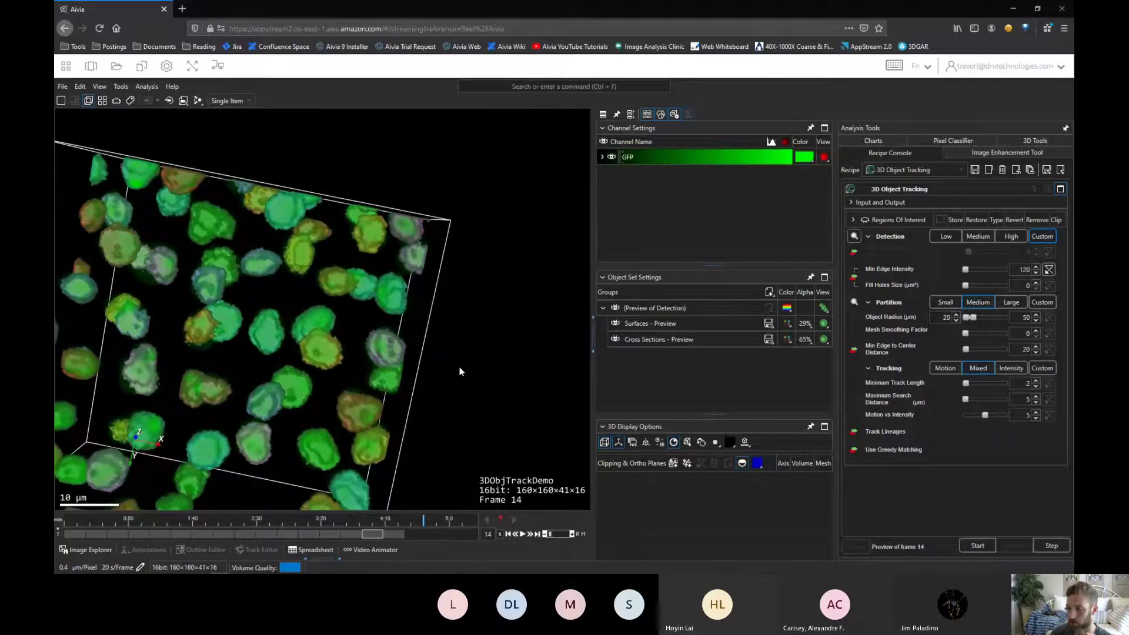
- Widen the partition's Object Radius range to 0–1000 µm and preview the partition on frame 14
drag(460, 371, 452, 373)
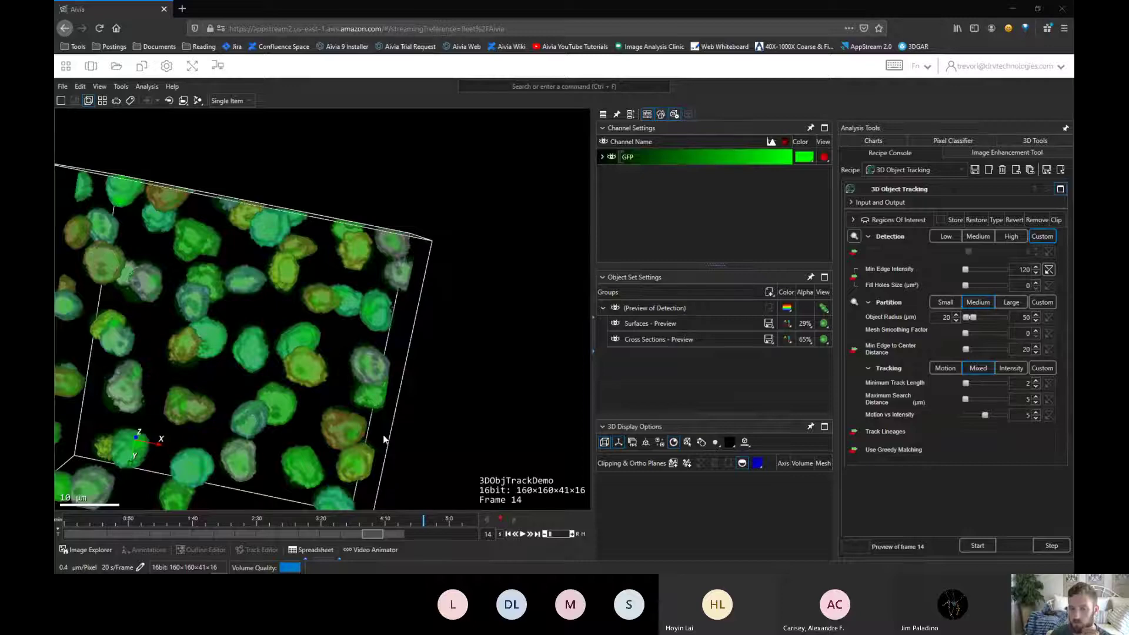
drag(379, 435, 492, 437)
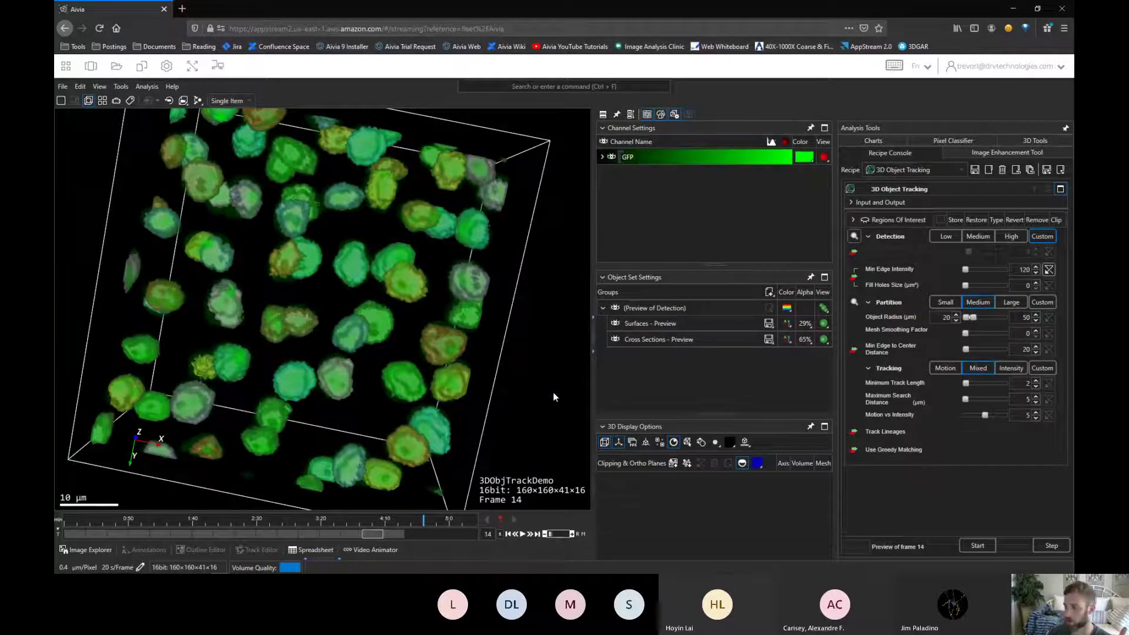
click(964, 317)
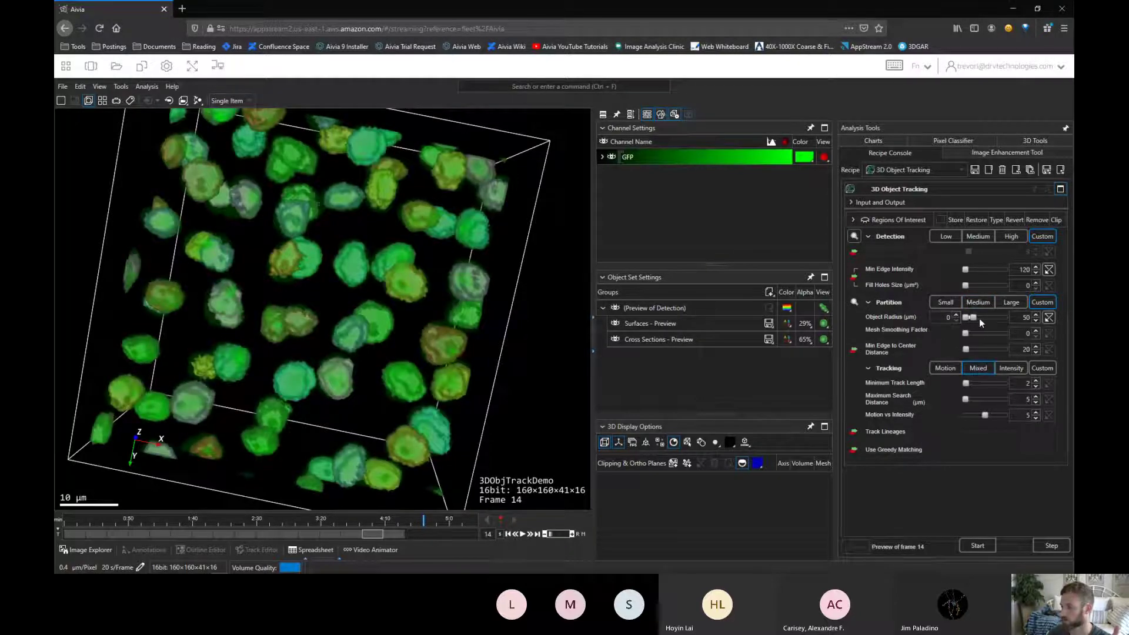
drag(975, 316, 1012, 316)
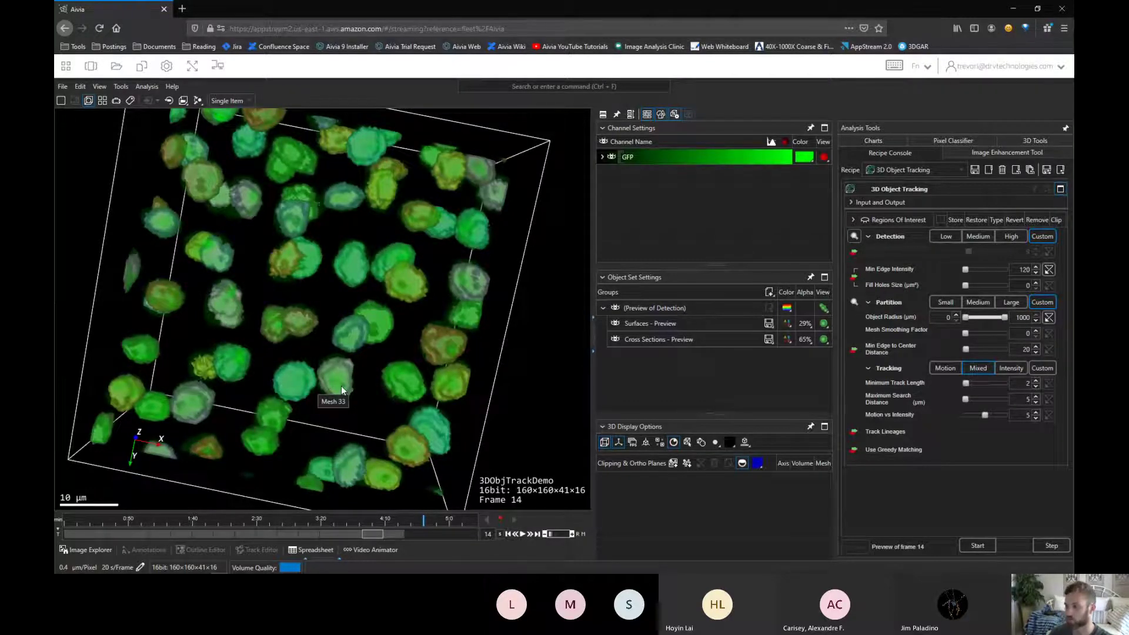
click(855, 302)
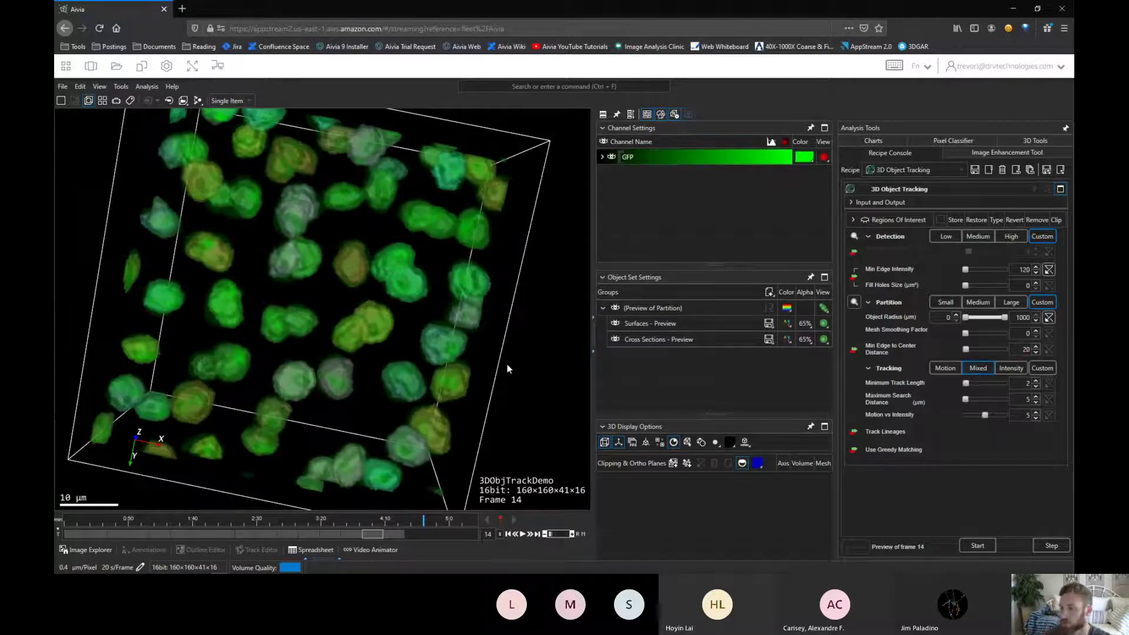
- Hide the GFP channel and set the partition's Mesh Smoothing Factor to 1
click(612, 157)
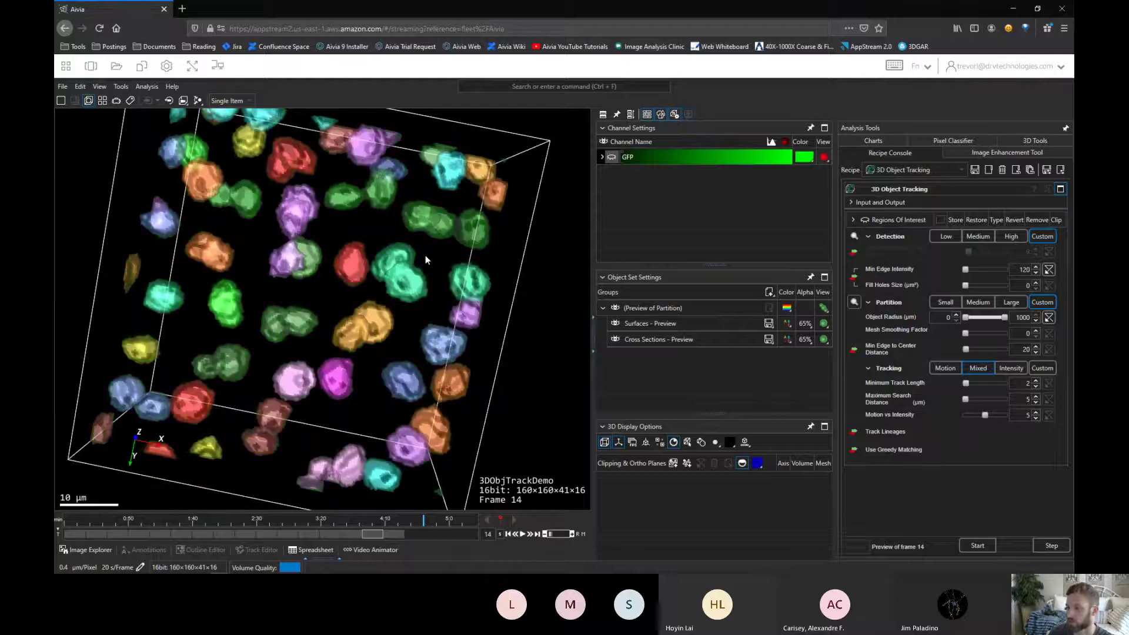
scroll(359, 253, up, 3)
drag(341, 285, 349, 344)
drag(350, 358, 329, 379)
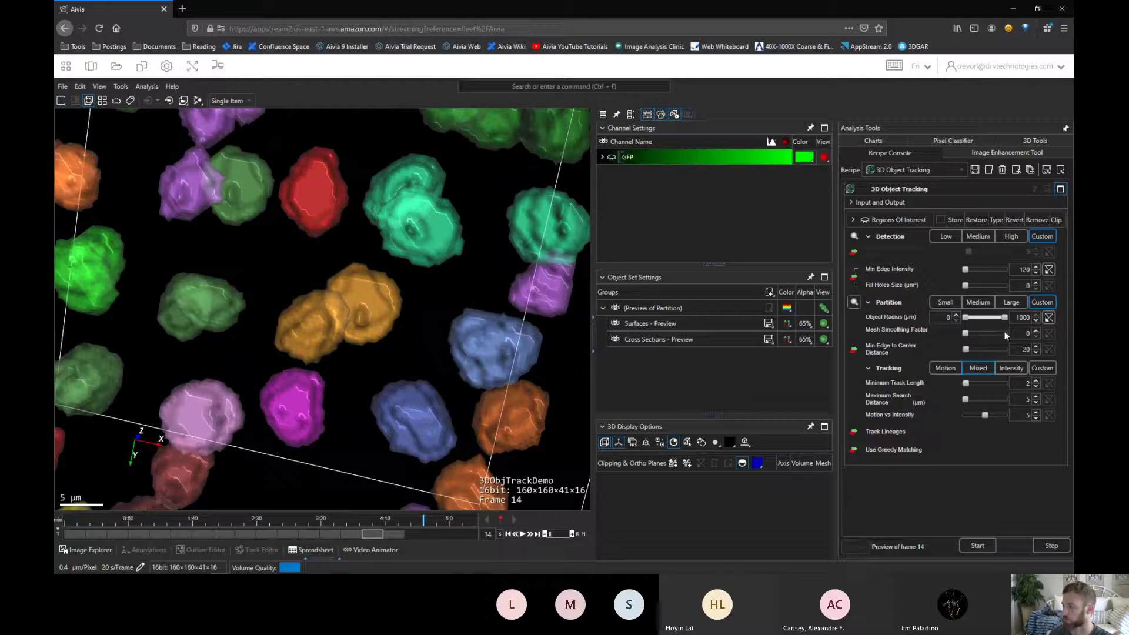
click(1035, 331)
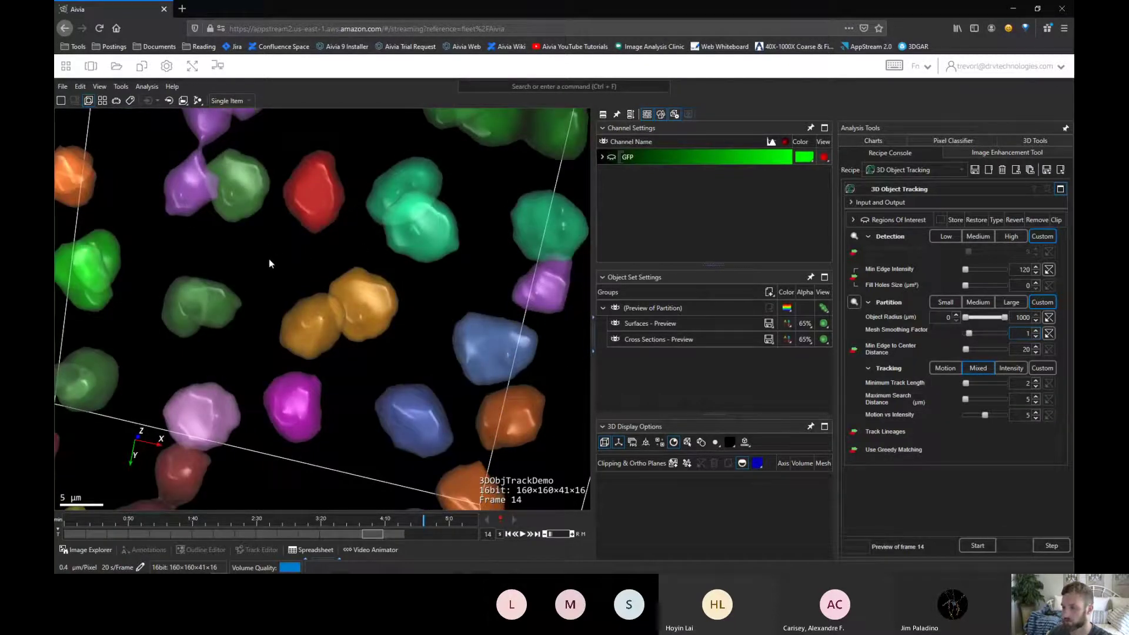
- Examine the merged nuclei in the partition preview and set Min Edge to Center Distance to 4
drag(268, 236, 134, 336)
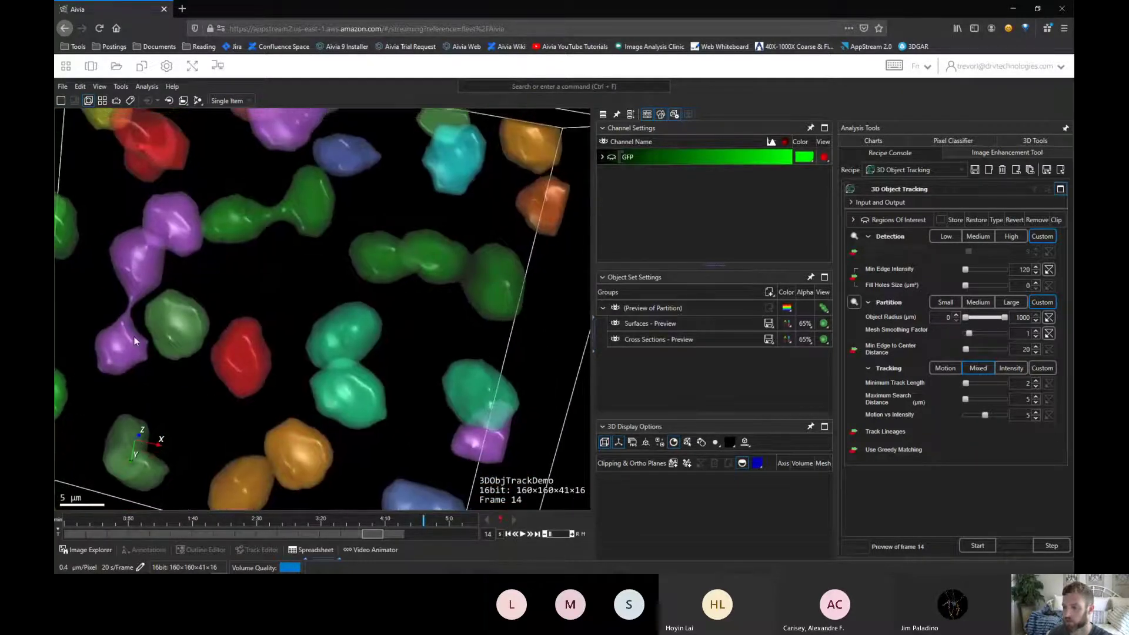
drag(285, 270, 312, 277)
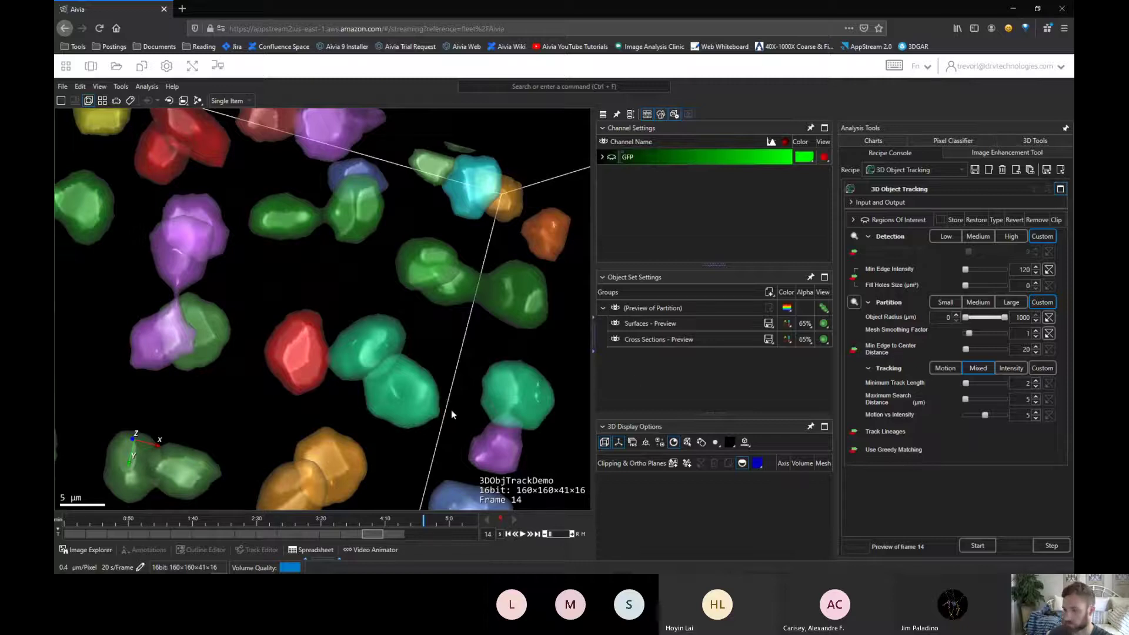
drag(350, 422, 204, 298)
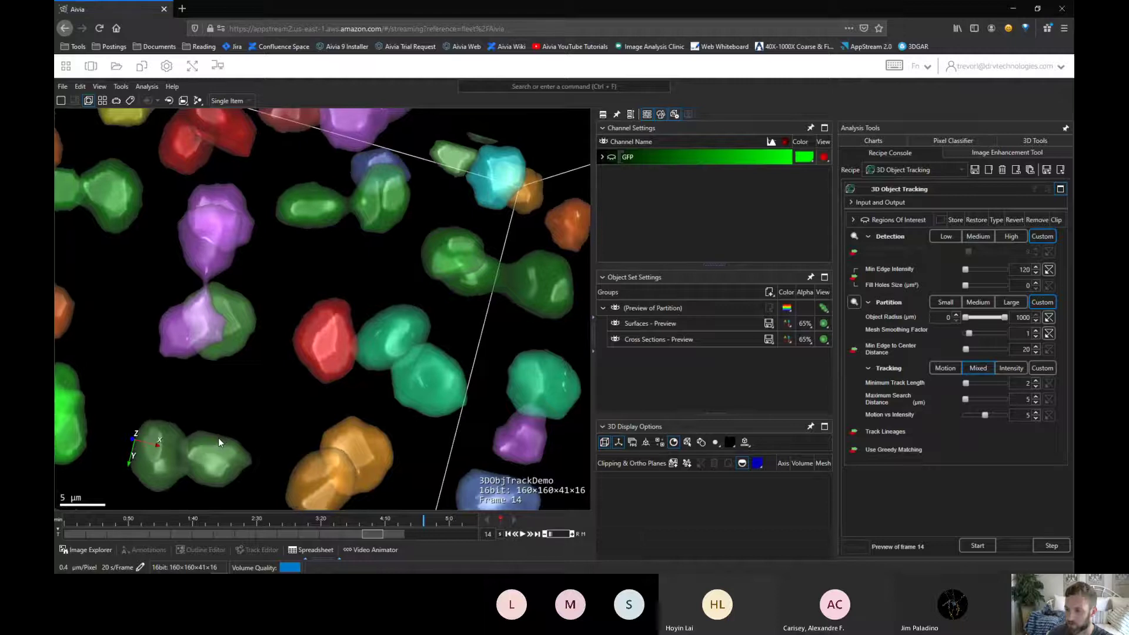
middle_drag(217, 437, 272, 387)
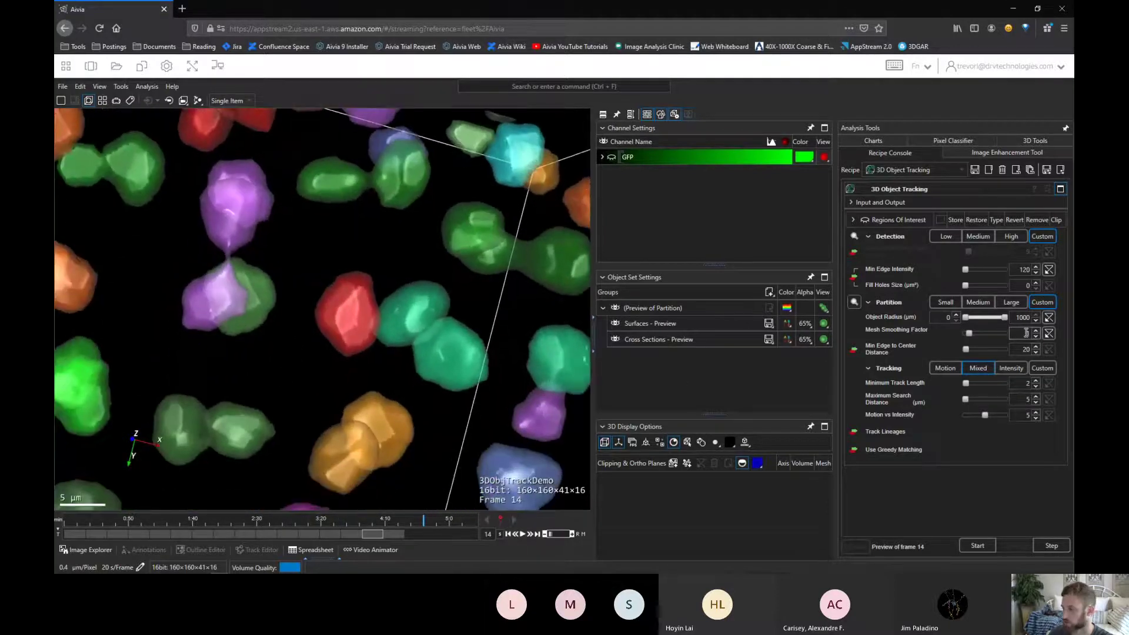
click(1025, 333)
text(1)
key(Tab)
text(4)
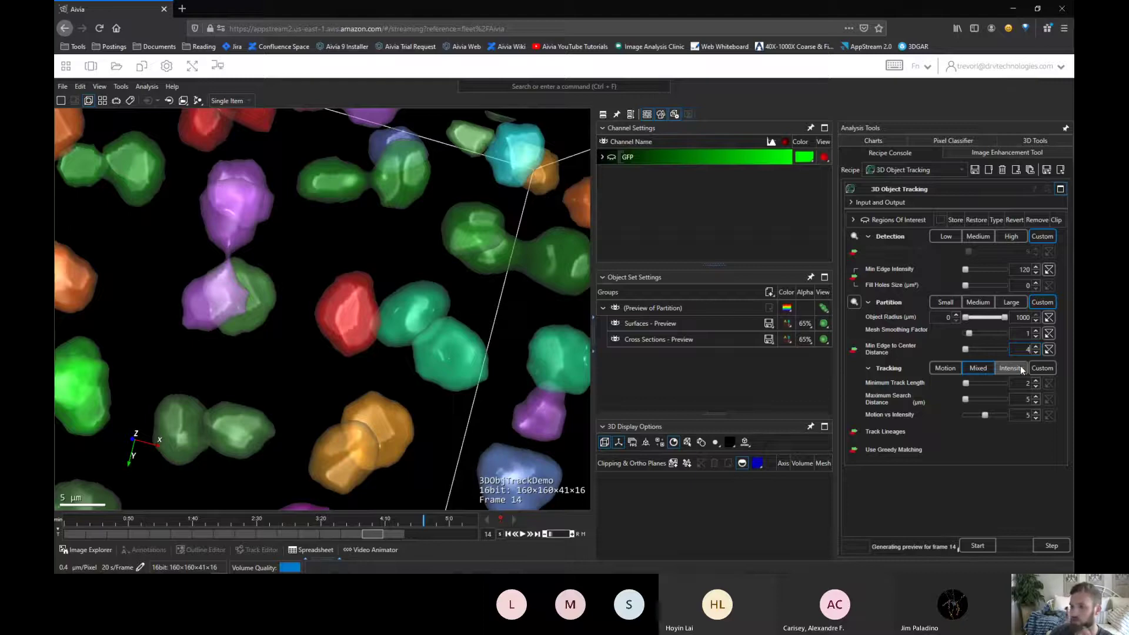
middle_drag(367, 352, 344, 283)
scroll(339, 284, down, 3)
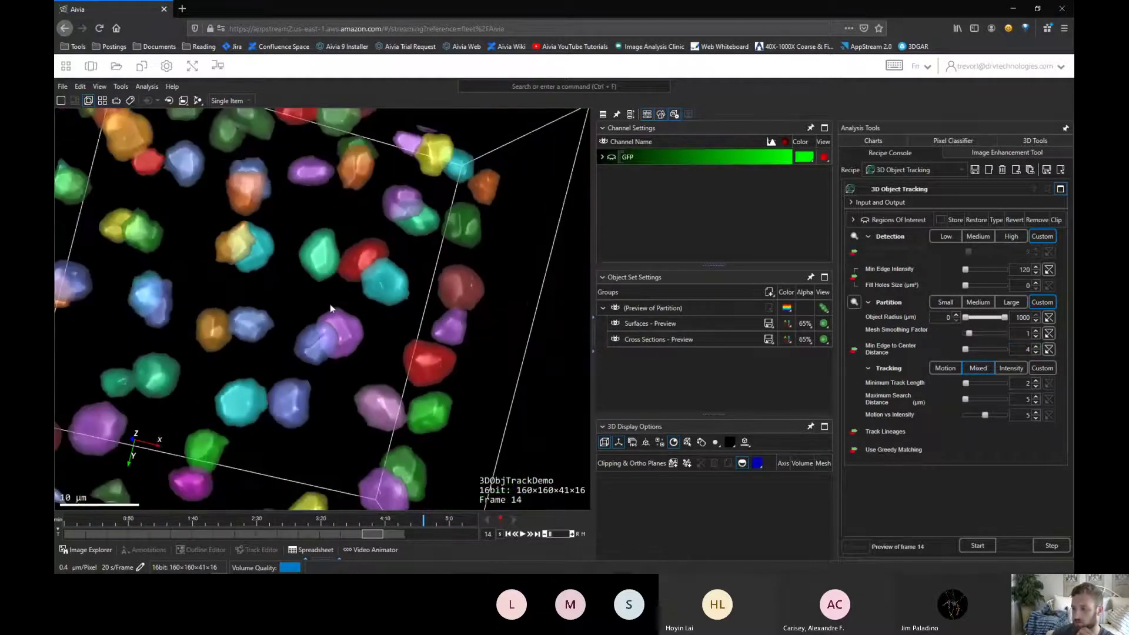
mouse_move(330, 304)
mouse_down()
mouse_move(432, 236)
mouse_move(435, 350)
mouse_move(334, 300)
mouse_up()
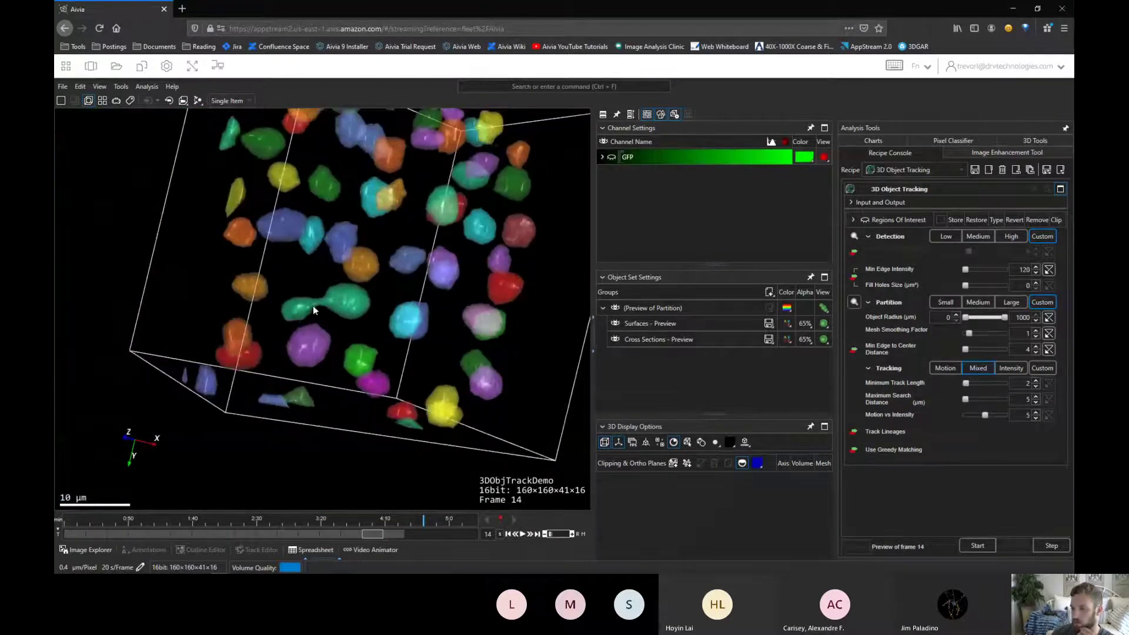
- Try a Min Edge to Center Distance of 3, inspect the split nuclei, and return the value to 4
click(1038, 351)
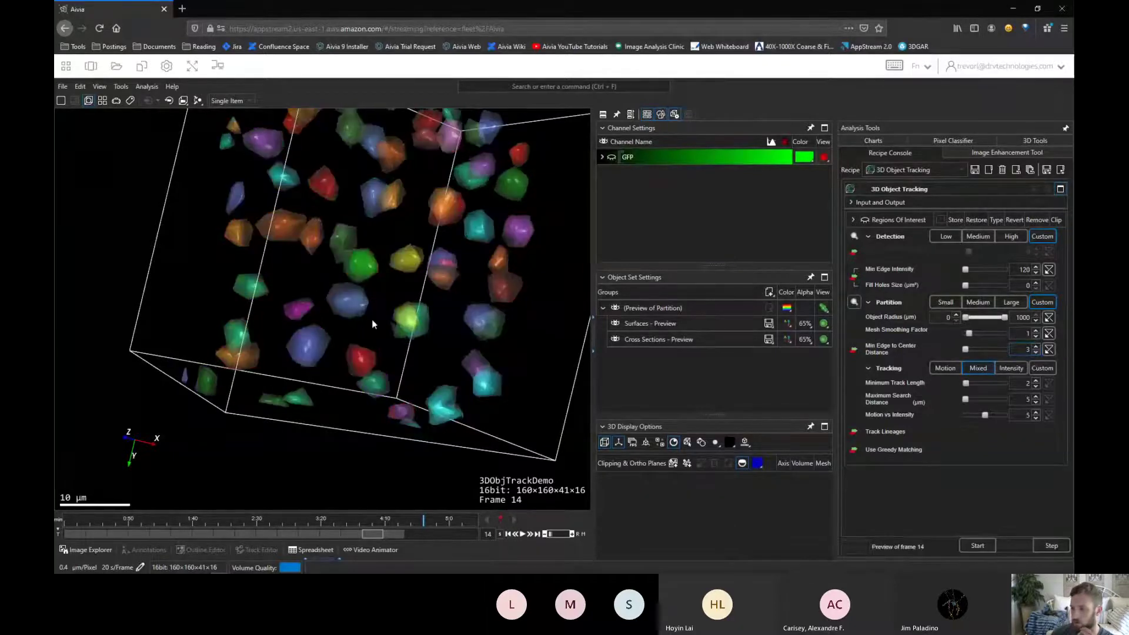
drag(379, 318, 275, 310)
scroll(316, 336, up, 2)
scroll(316, 336, up, 1)
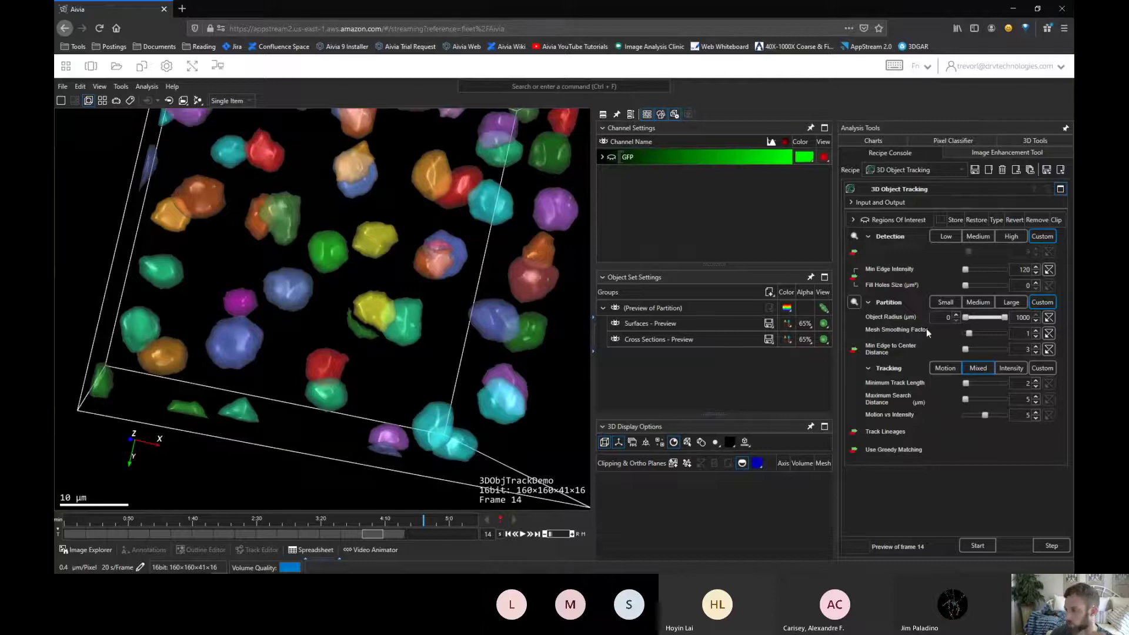
click(1035, 346)
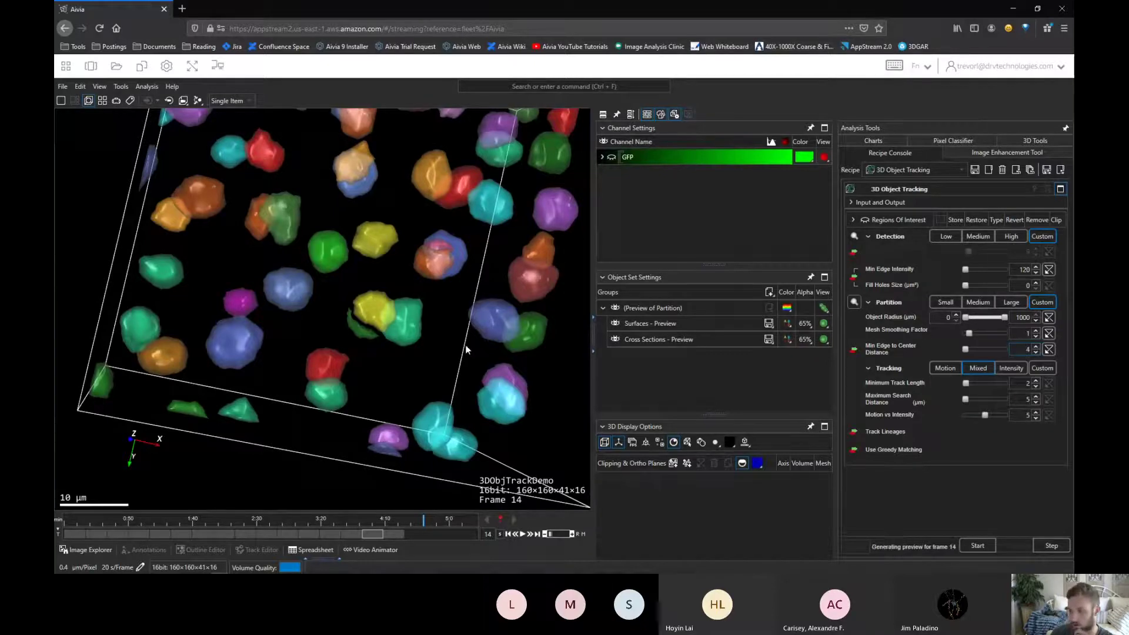
- Check the partition preview from several angles and on frames 4, 6, 7 and 8
scroll(421, 375, down, 3)
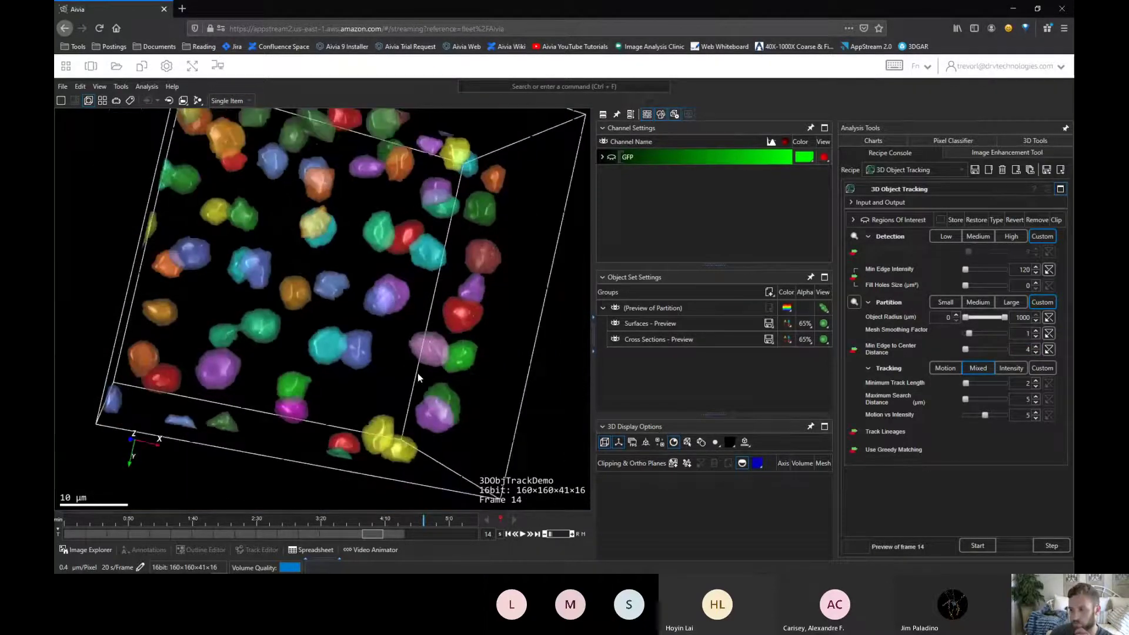
drag(417, 372, 410, 399)
scroll(409, 399, down, 2)
drag(336, 323, 273, 297)
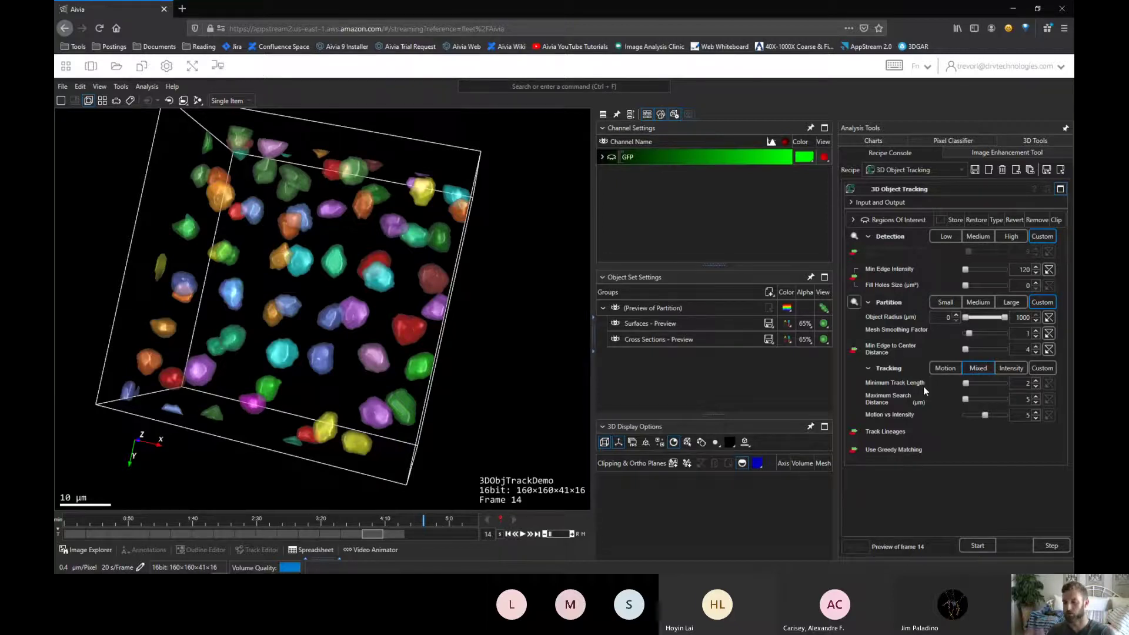
click(1020, 383)
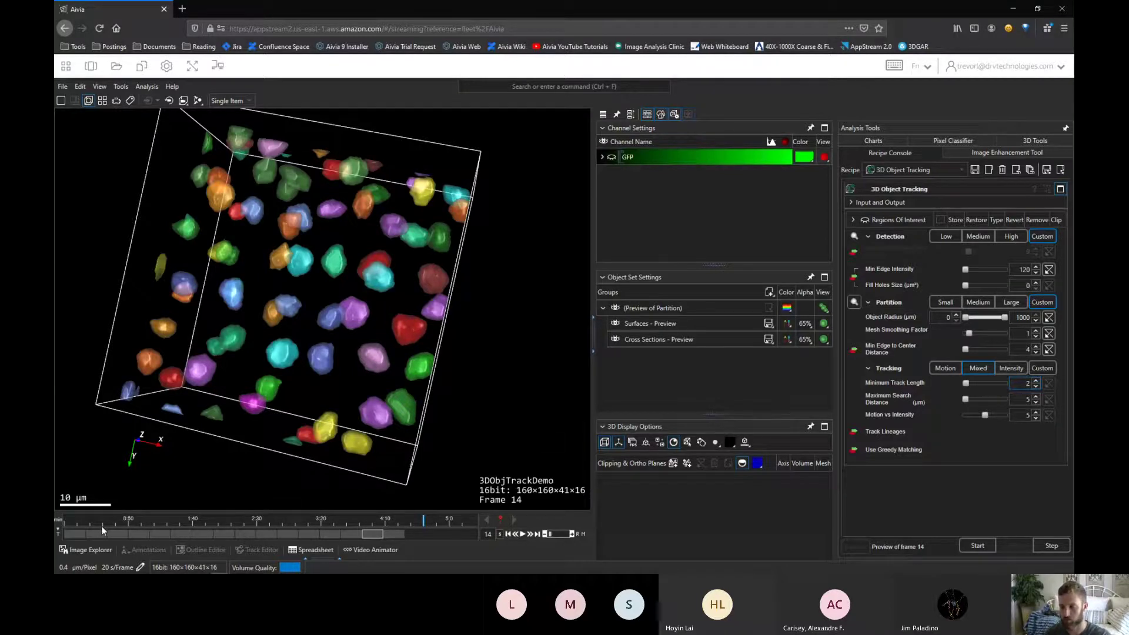
click(83, 533)
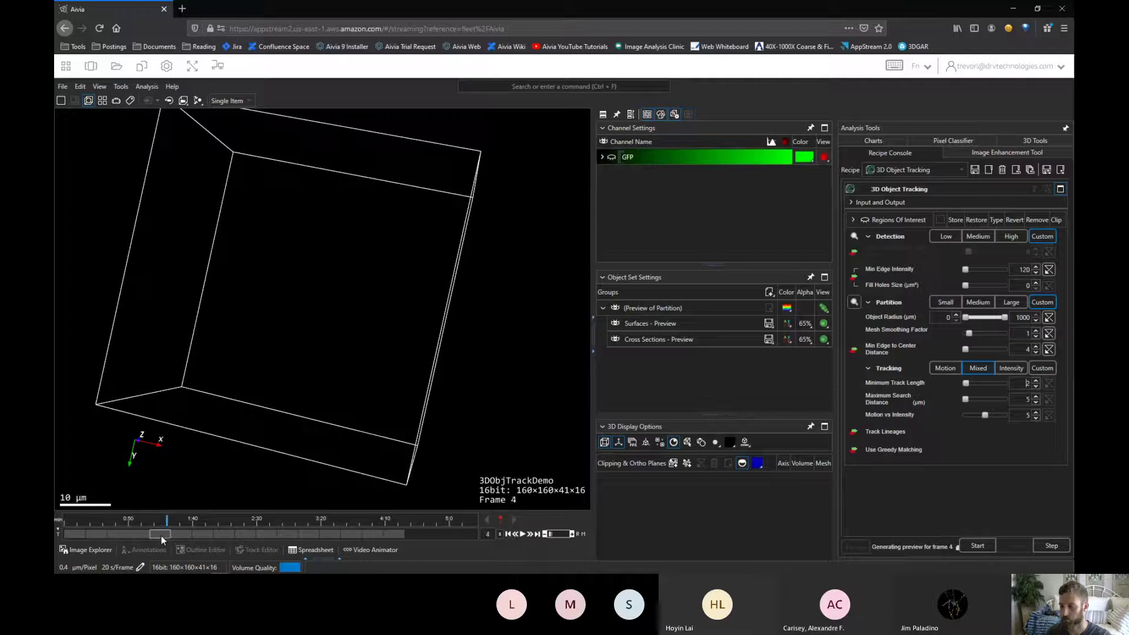
click(199, 534)
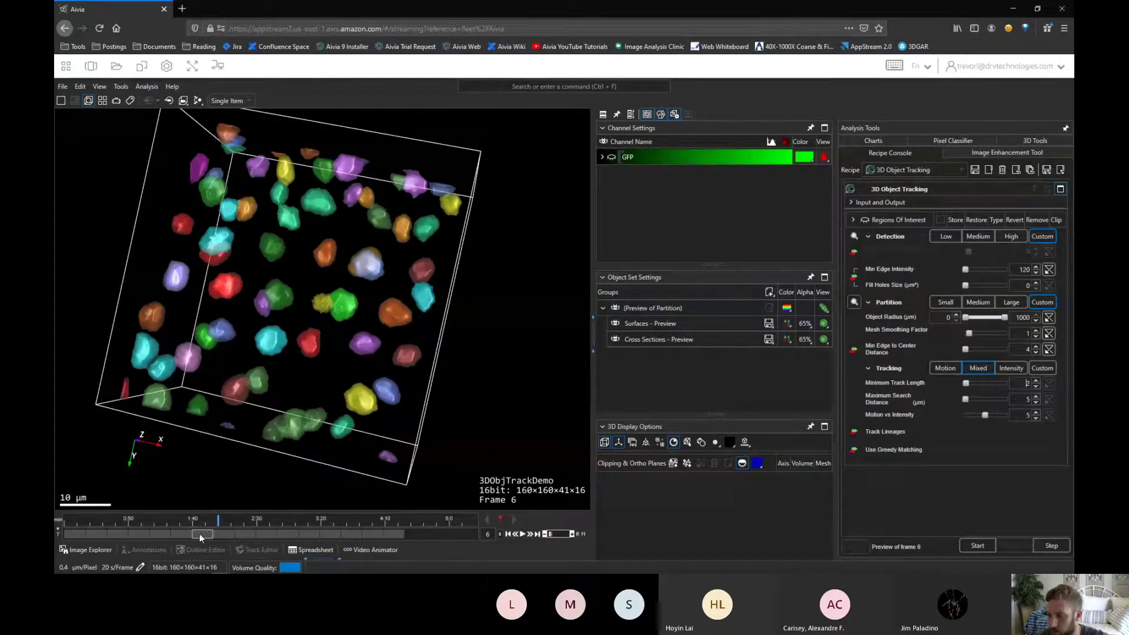
drag(199, 534, 224, 535)
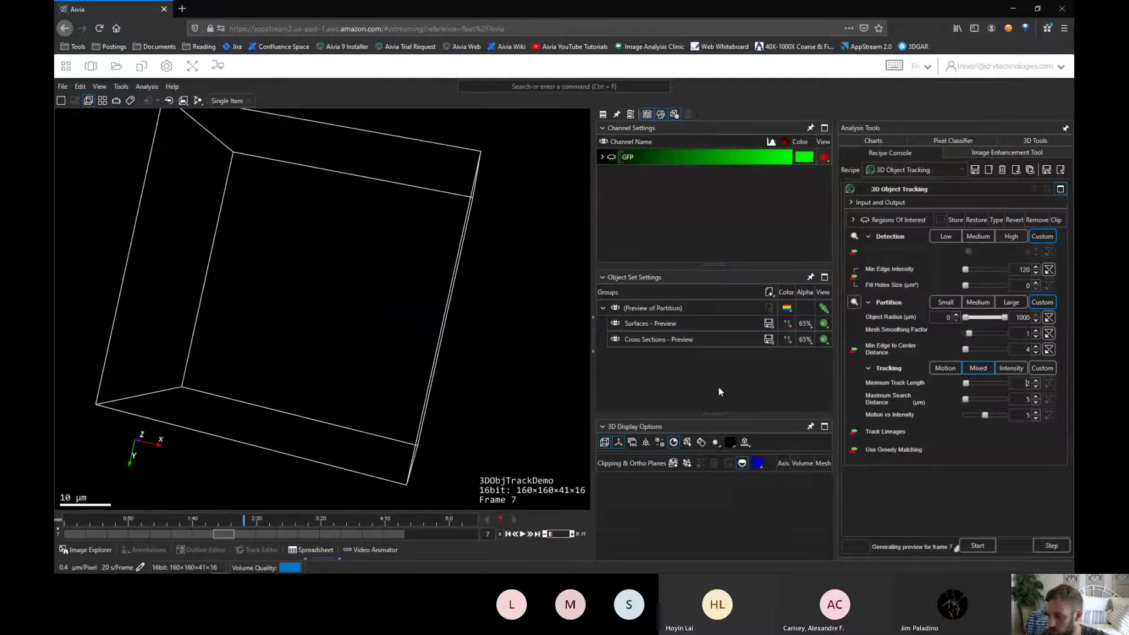
click(248, 532)
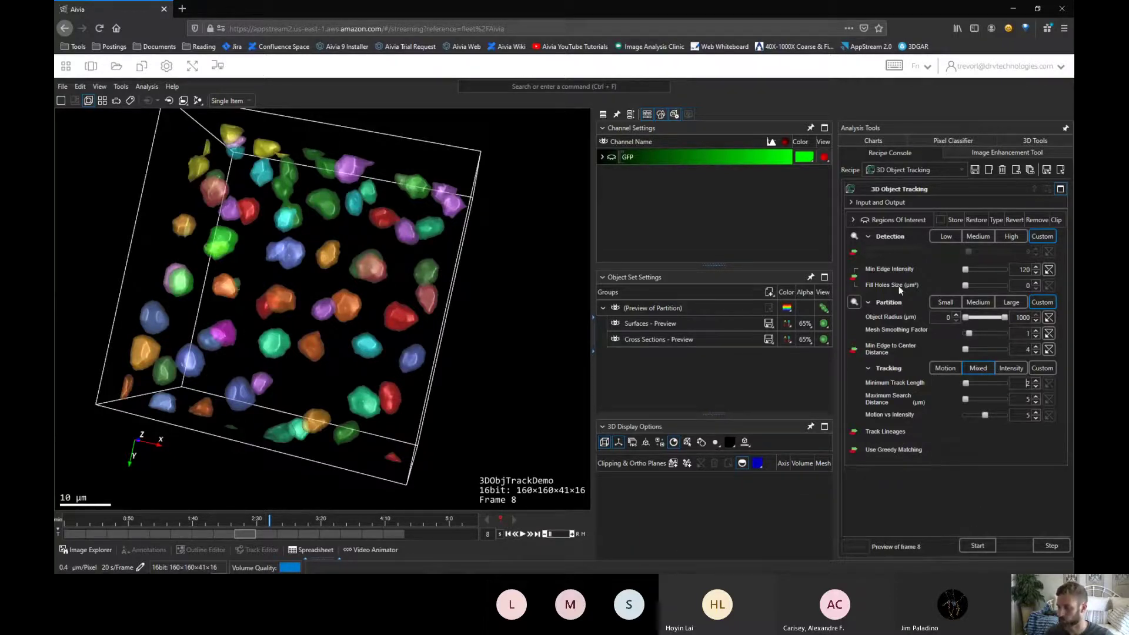
- Run the 3D Object Tracking recipe and compare the tracked objects with the GFP channel, leaving the channel hidden
click(973, 545)
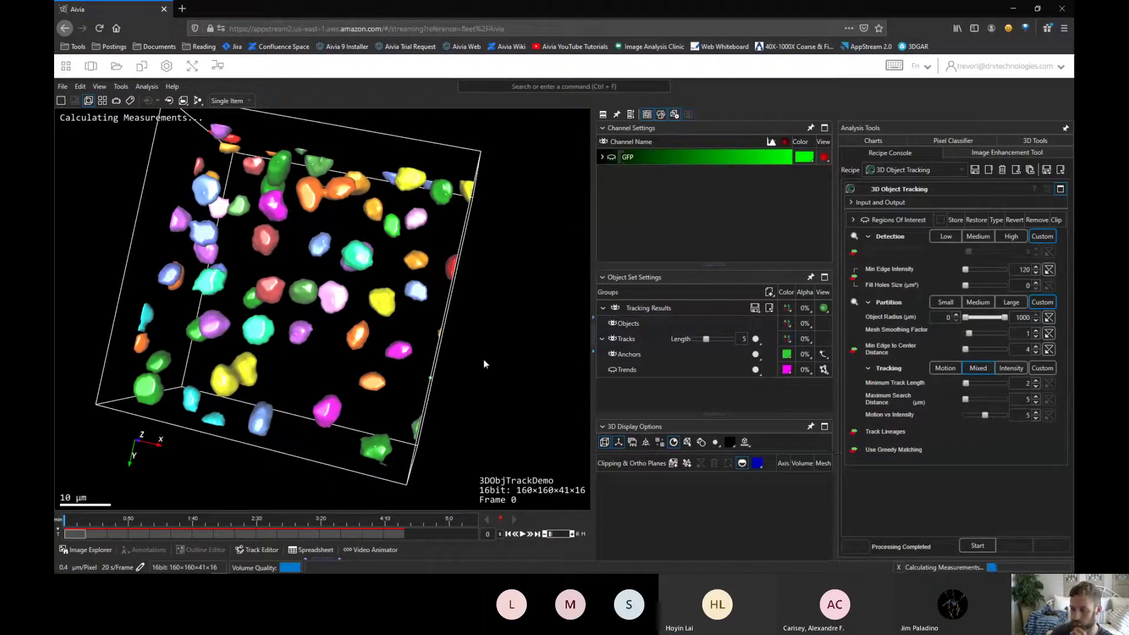
drag(485, 354, 503, 370)
click(611, 157)
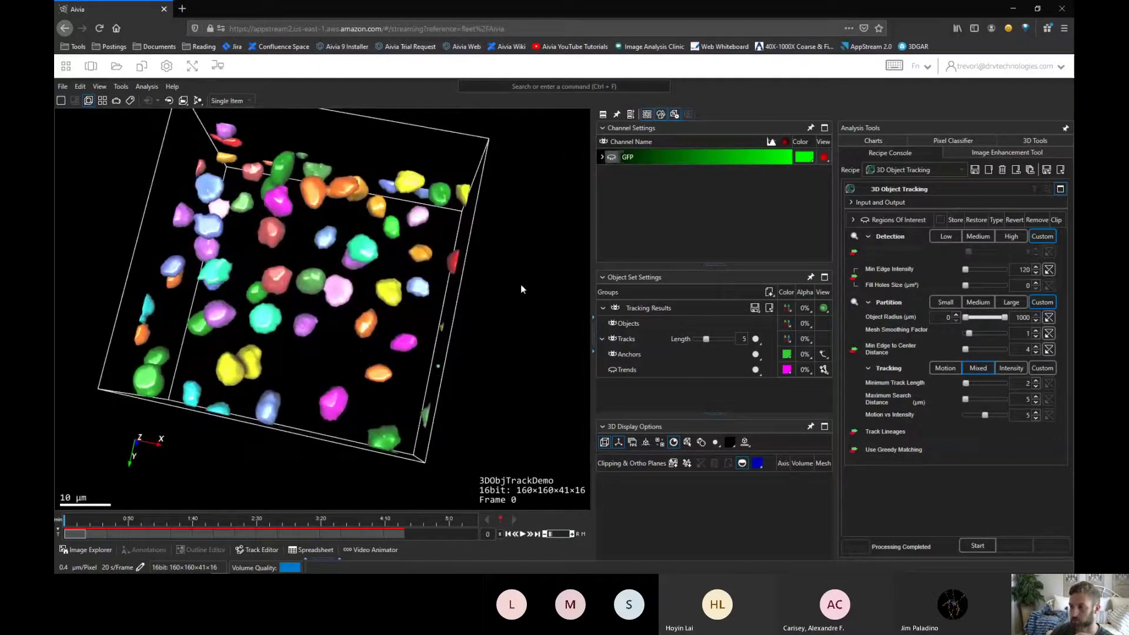
drag(484, 322, 462, 376)
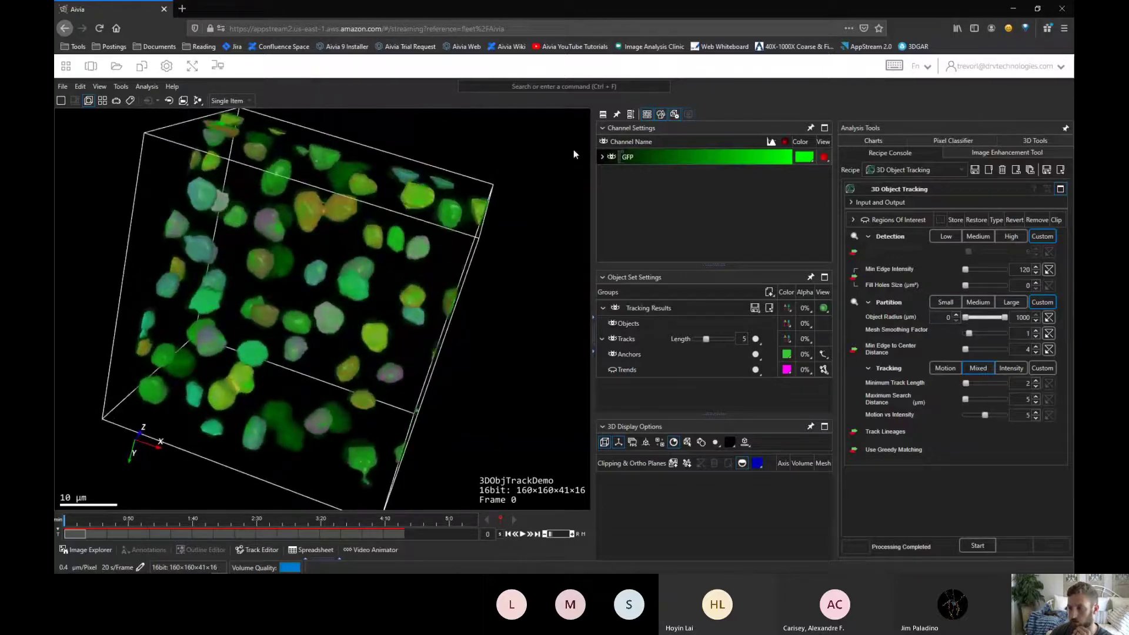
click(613, 157)
mouse_move(517, 354)
mouse_down()
mouse_move(525, 342)
mouse_move(510, 348)
mouse_up()
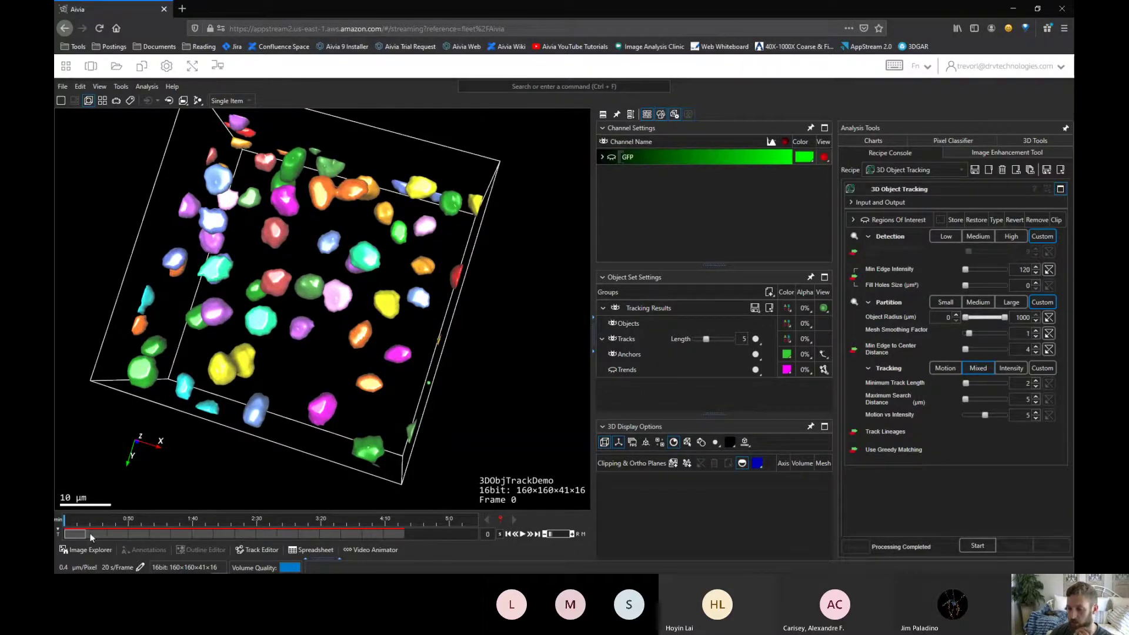
- Review the tracked nuclei up close through the time series, forward to frame 15 and back to frame 1
drag(91, 530, 398, 534)
scroll(354, 301, up, 5)
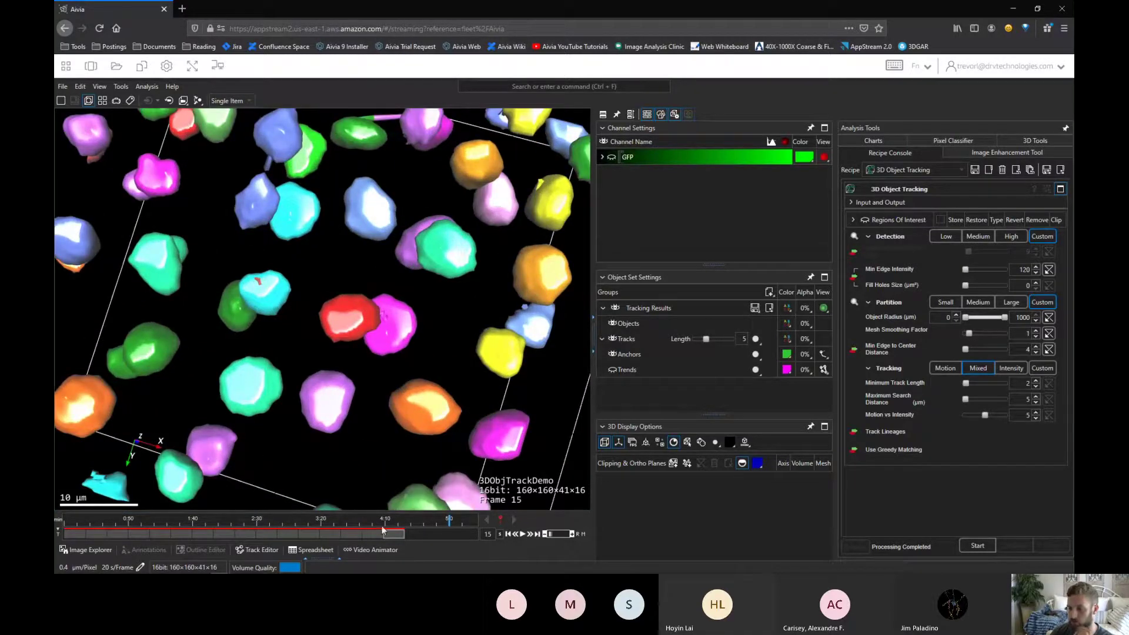
drag(371, 531, 106, 534)
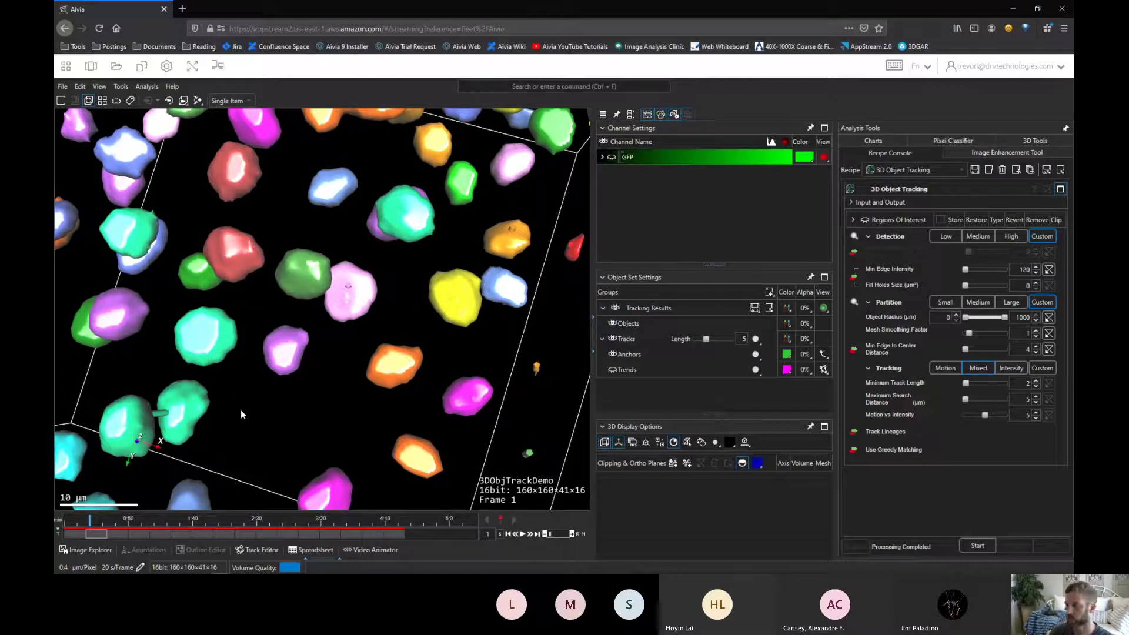
- Hide the objects in Tracking Results, go to frame 14 and set the displayed track length to 16
click(612, 324)
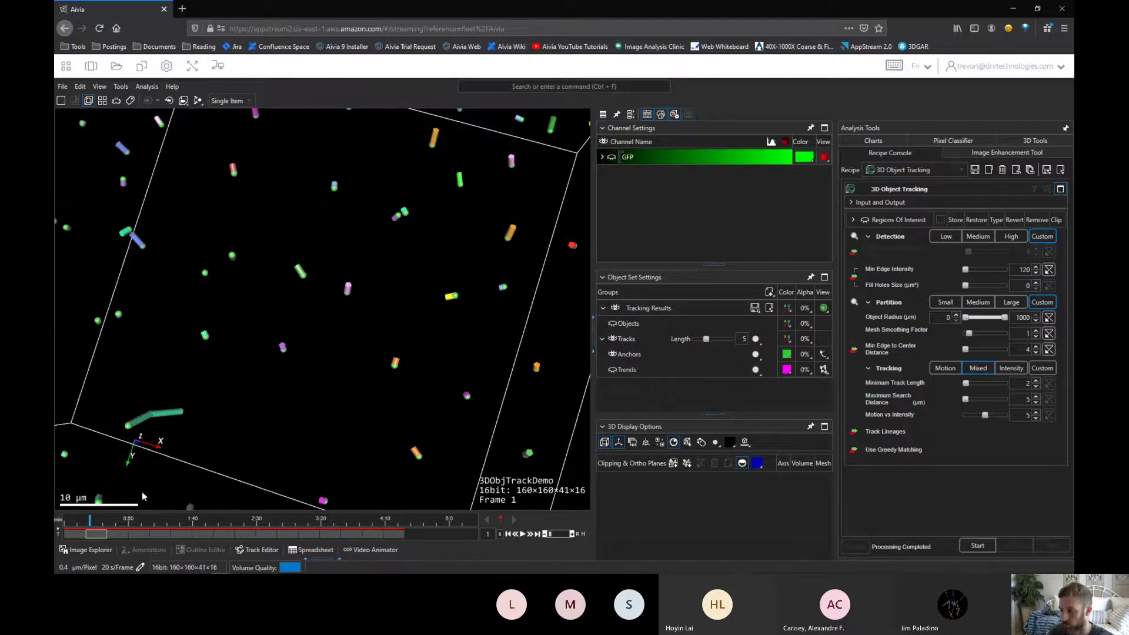
drag(107, 541, 253, 545)
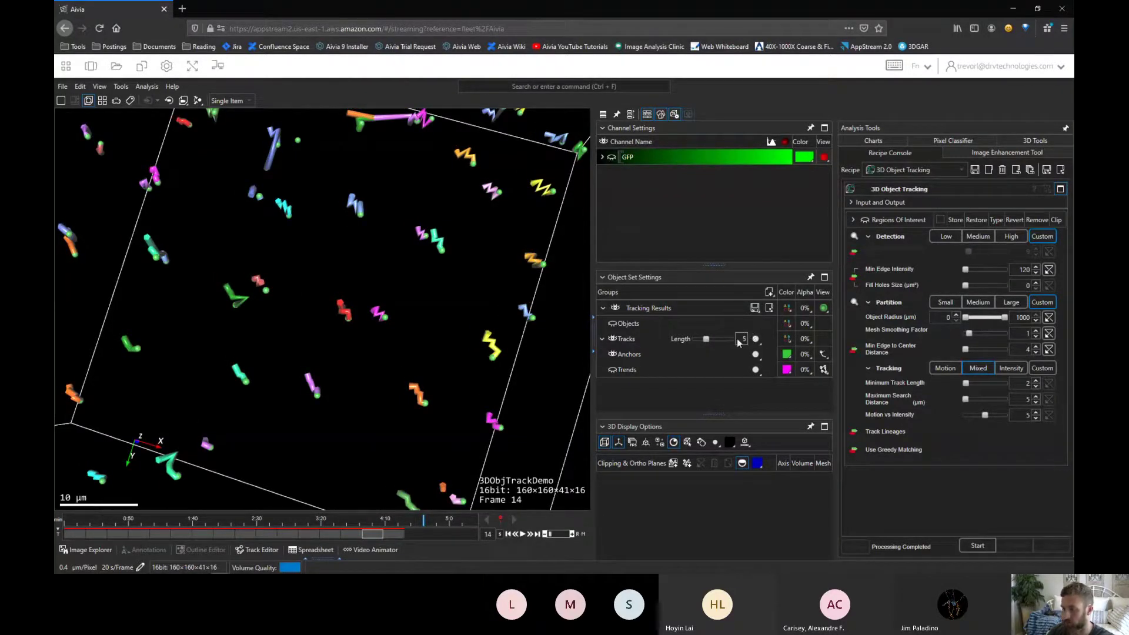
drag(706, 339, 731, 339)
scroll(328, 364, down, 3)
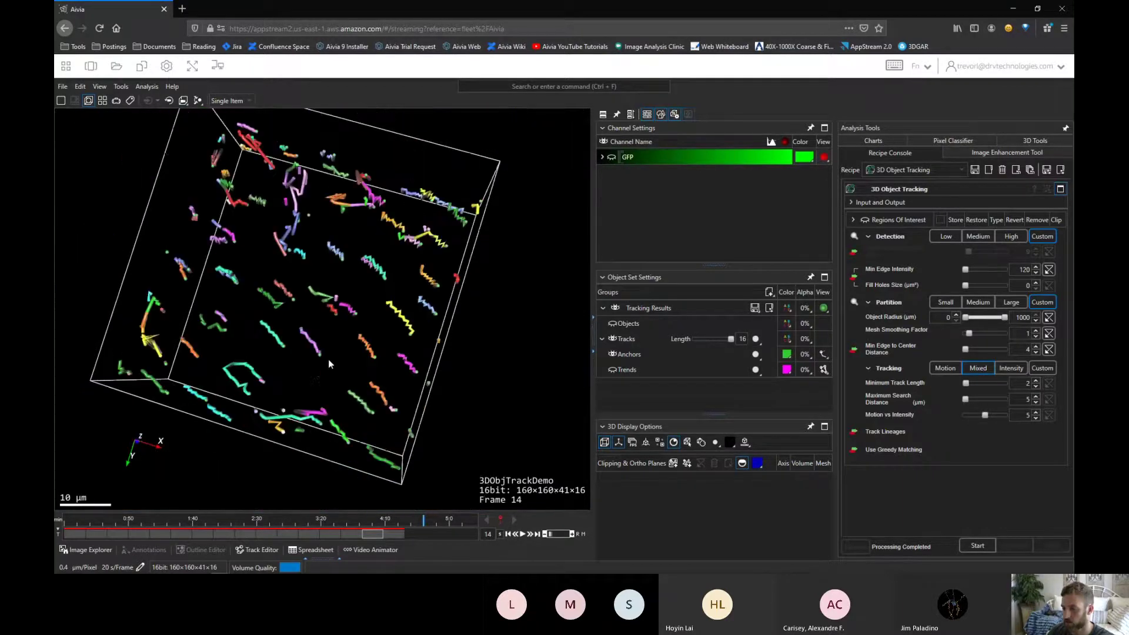
drag(328, 364, 323, 391)
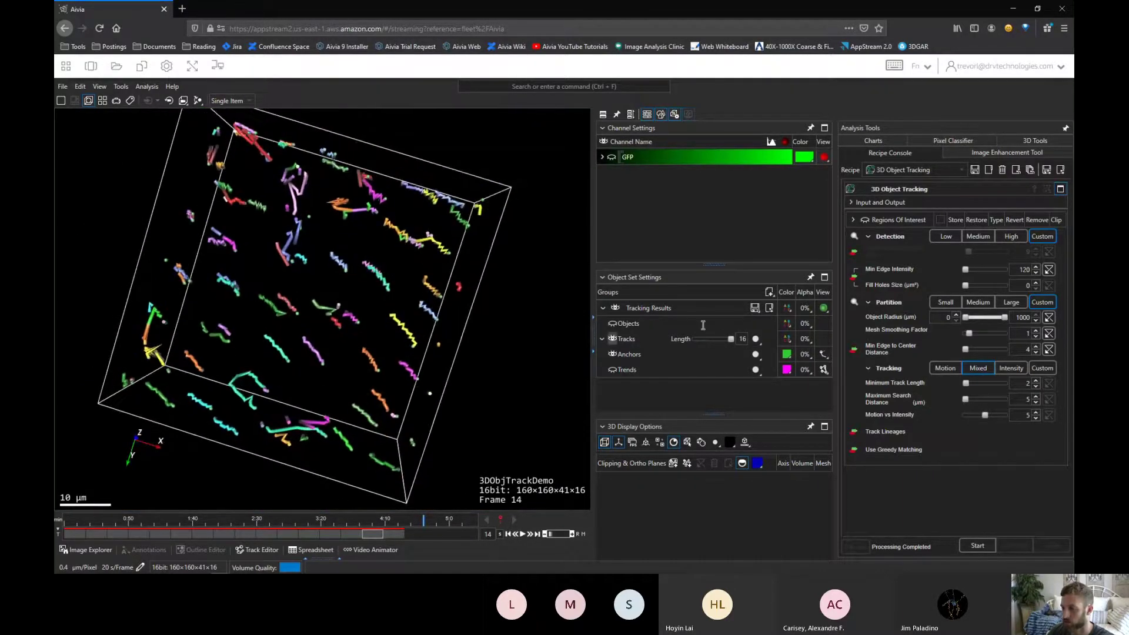
- Keep the displayed track length at 16 and make the track lines in Tracking Results thinner
mouse_move(730, 339)
mouse_down()
mouse_move(700, 338)
mouse_move(735, 338)
mouse_up()
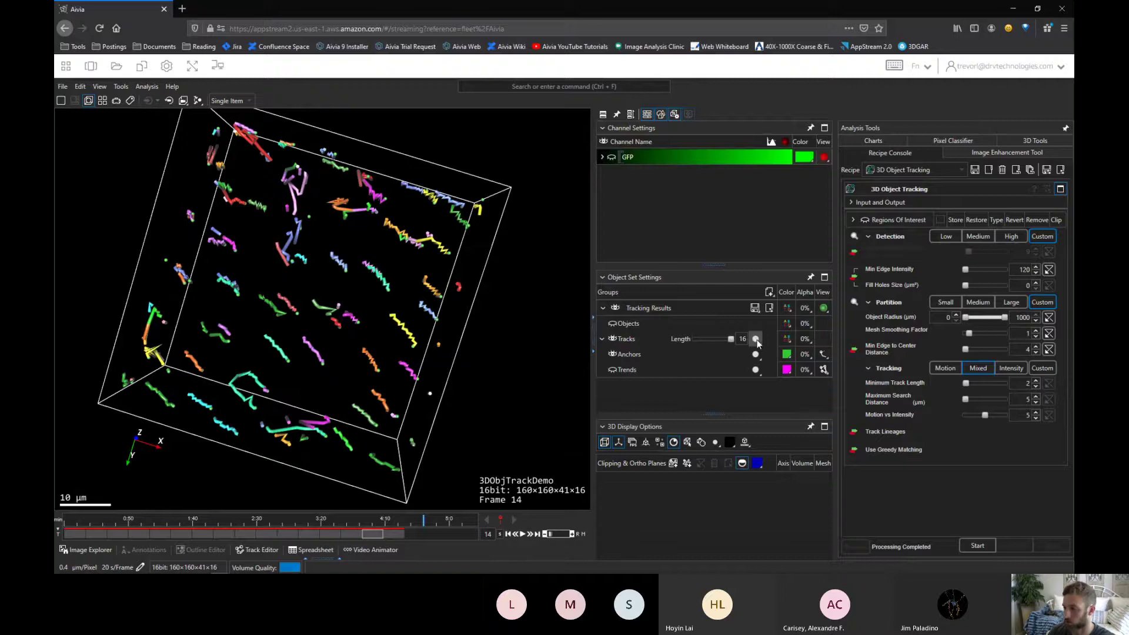
click(755, 339)
drag(694, 355, 681, 357)
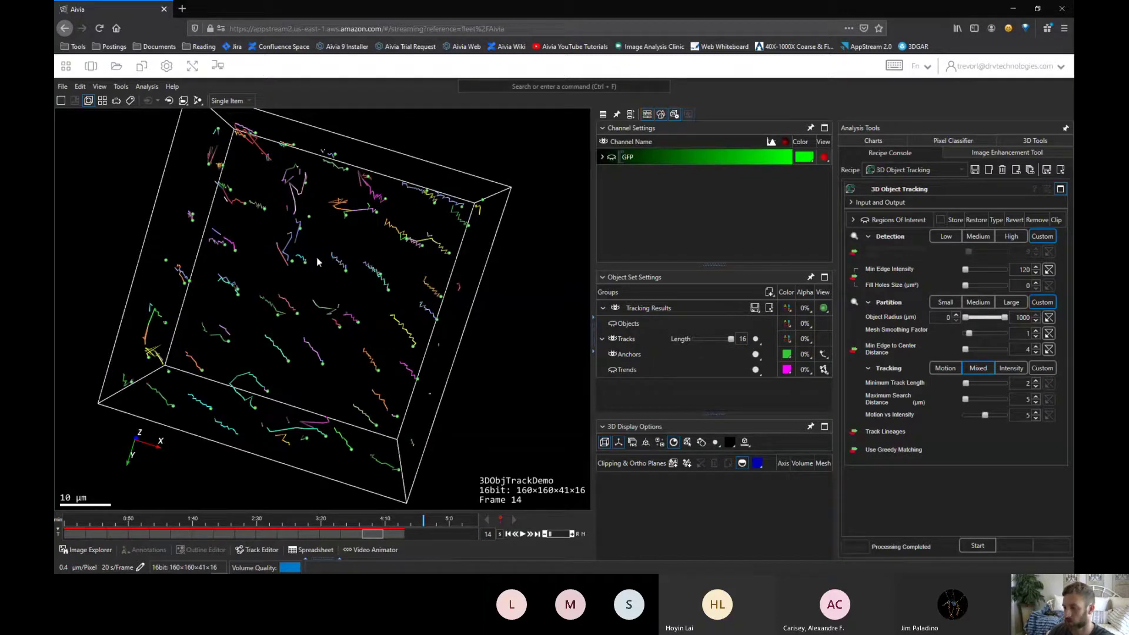
- Compare the tracks up close with and without their anchors, leaving the anchors hidden
scroll(317, 262, up, 5)
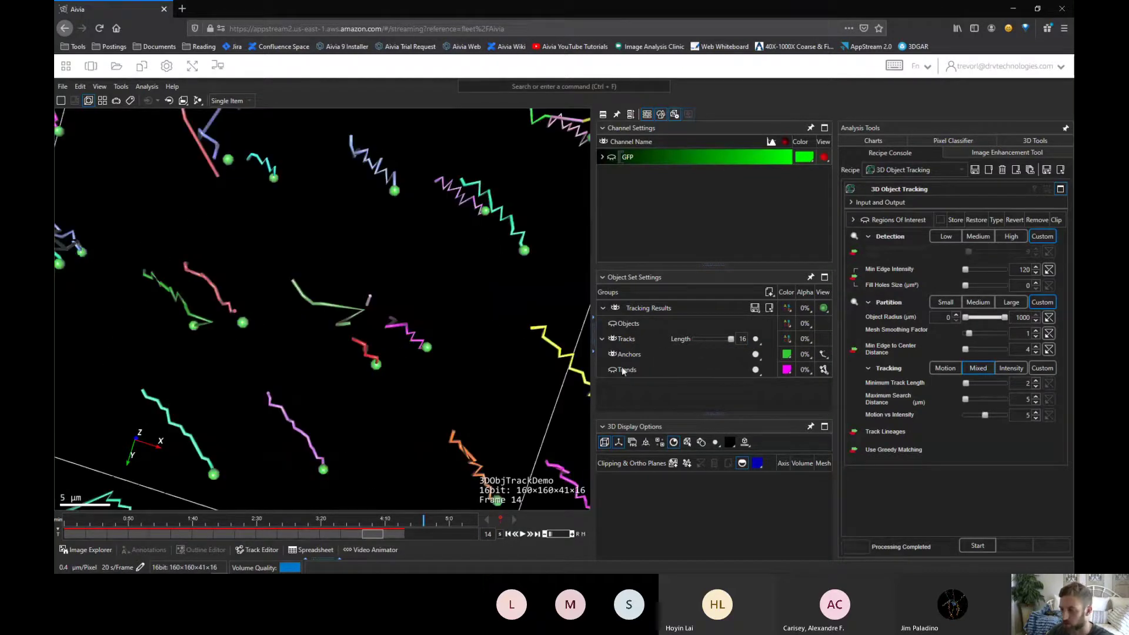
click(612, 354)
click(612, 354)
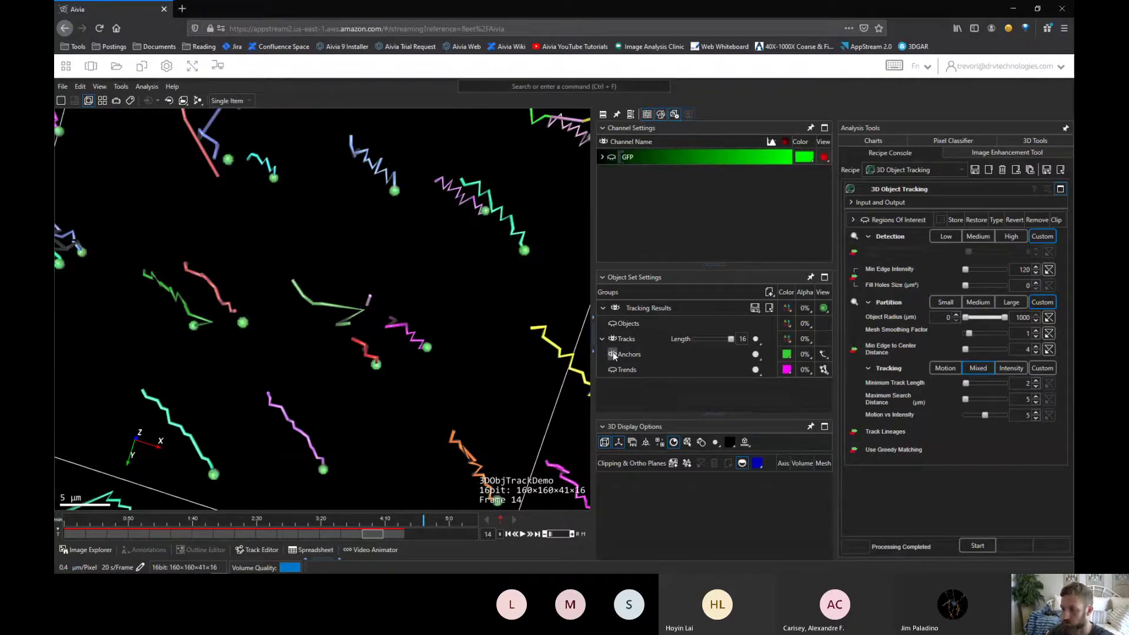
click(612, 354)
click(612, 354)
click(613, 354)
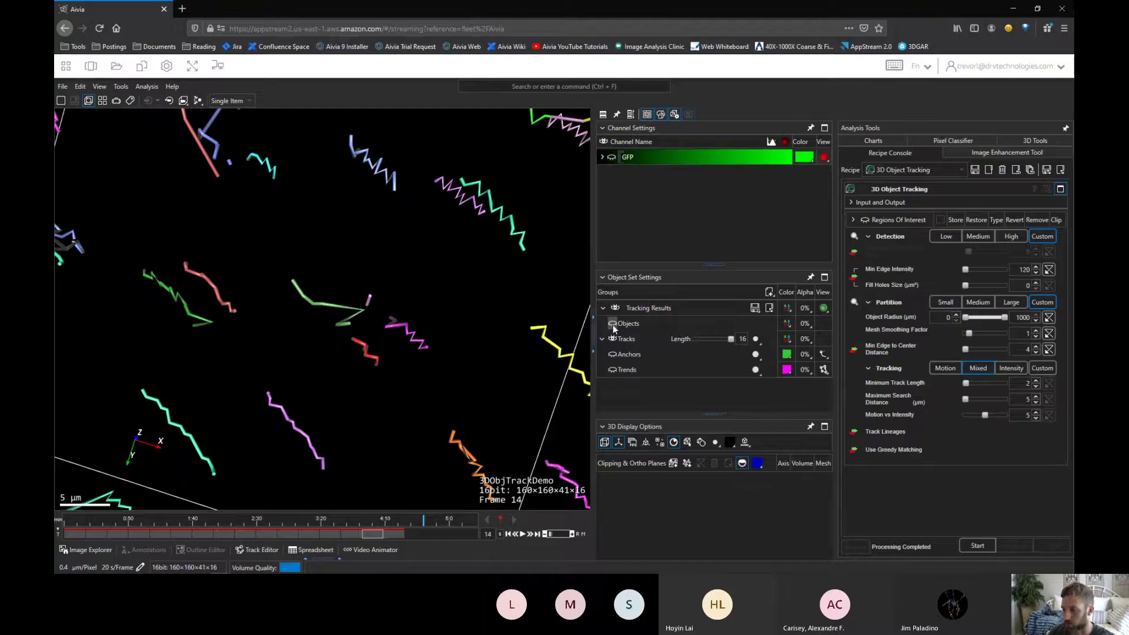
- Show the tracked objects again and set their transparency to 87% so the tracks inside can be seen
click(613, 325)
drag(474, 350, 450, 389)
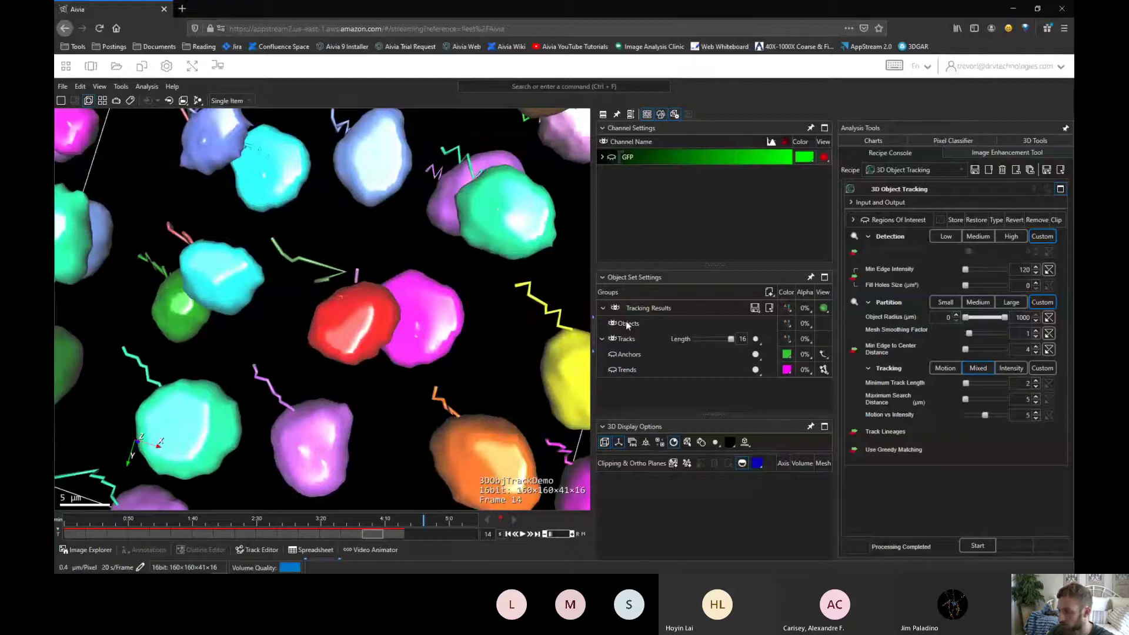
click(804, 323)
drag(779, 342, 801, 340)
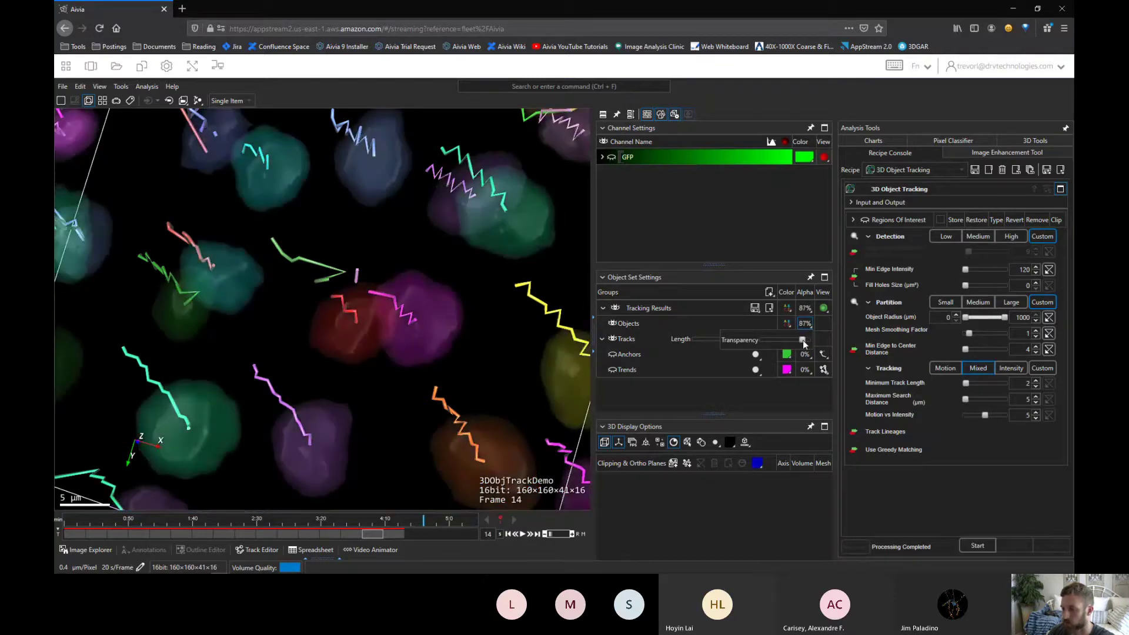
- Set the displayed track length to 6 and move through the time series, stopping at frame 6
scroll(360, 384, down, 5)
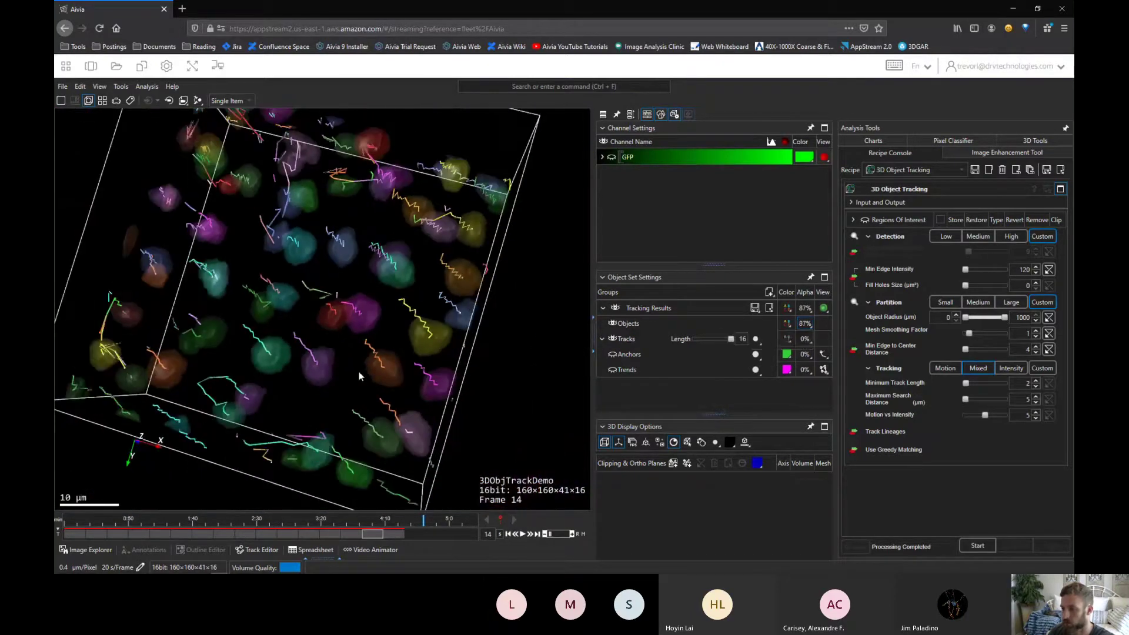
drag(338, 378, 411, 400)
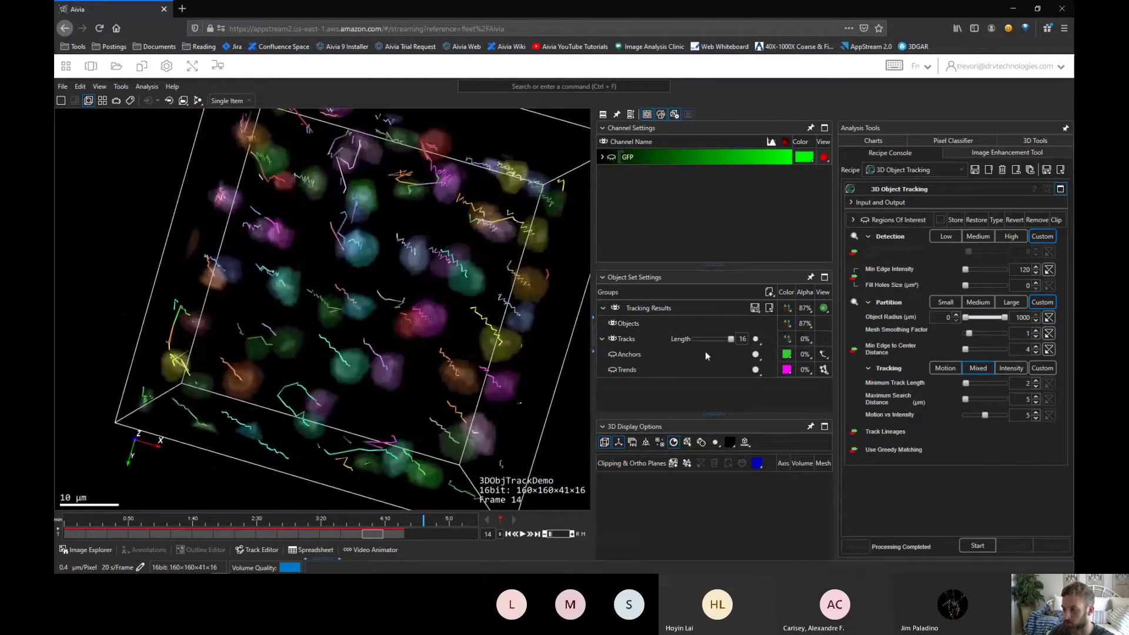
drag(728, 339, 707, 341)
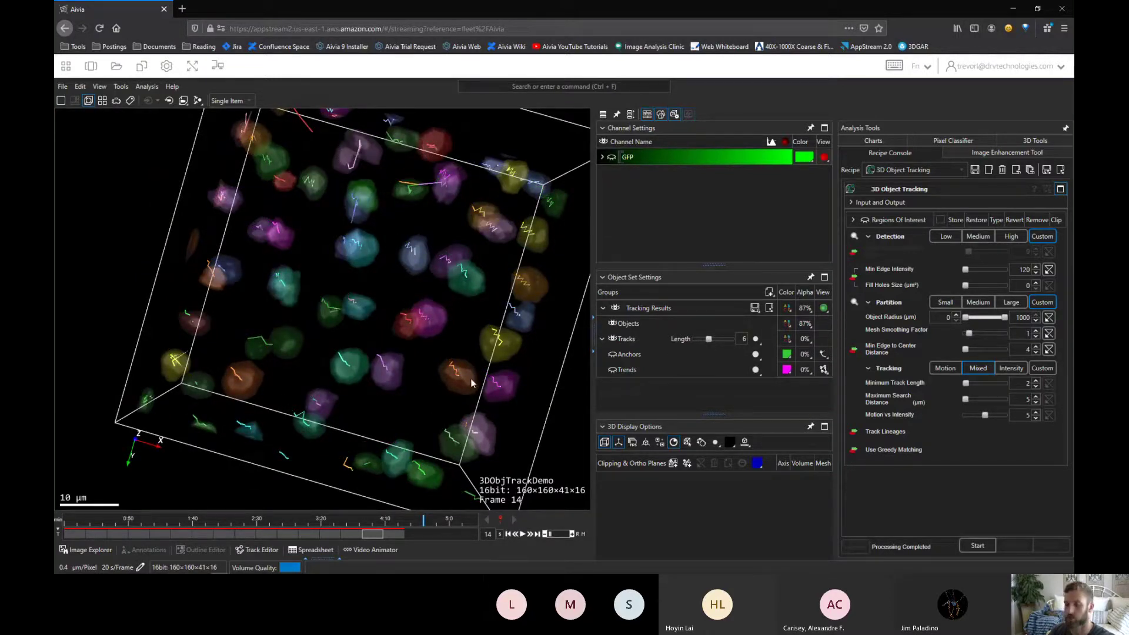
drag(372, 535, 78, 553)
drag(158, 538, 202, 537)
drag(132, 545, 179, 518)
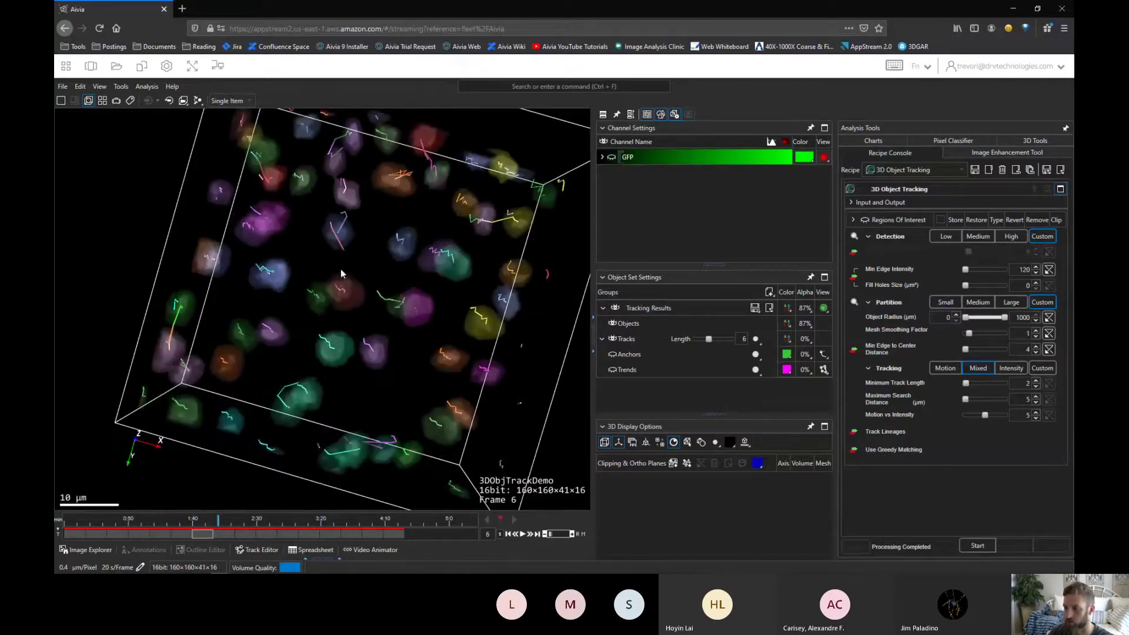
- Check the frame 6 tracks from another angle, then open the results spreadsheet and look through its track measurement columns
drag(368, 228, 322, 279)
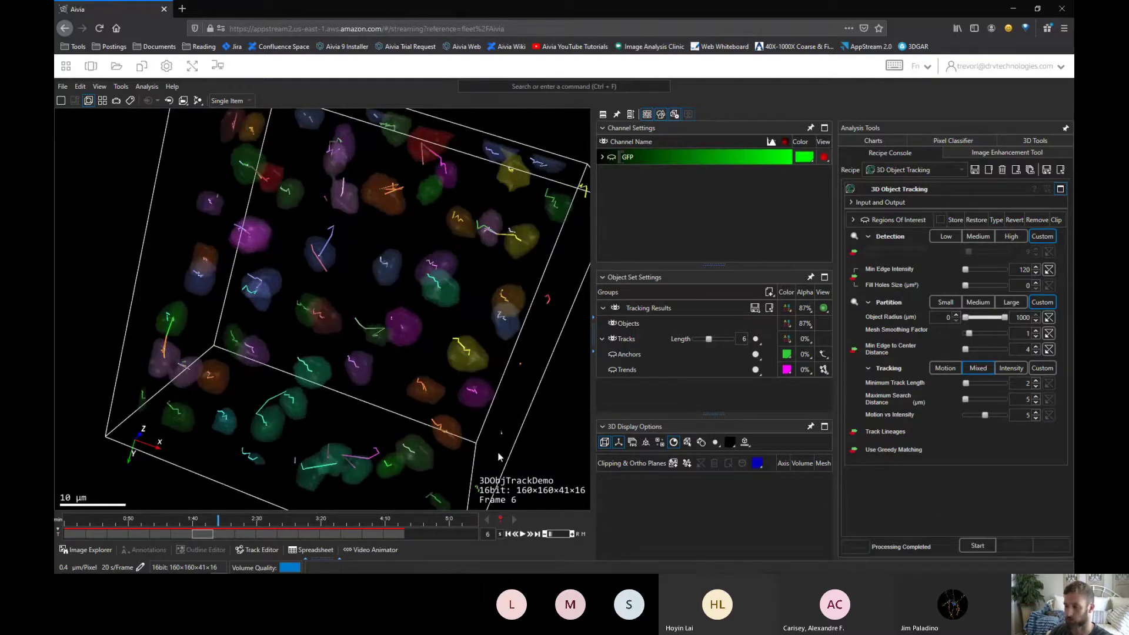
drag(498, 457, 507, 410)
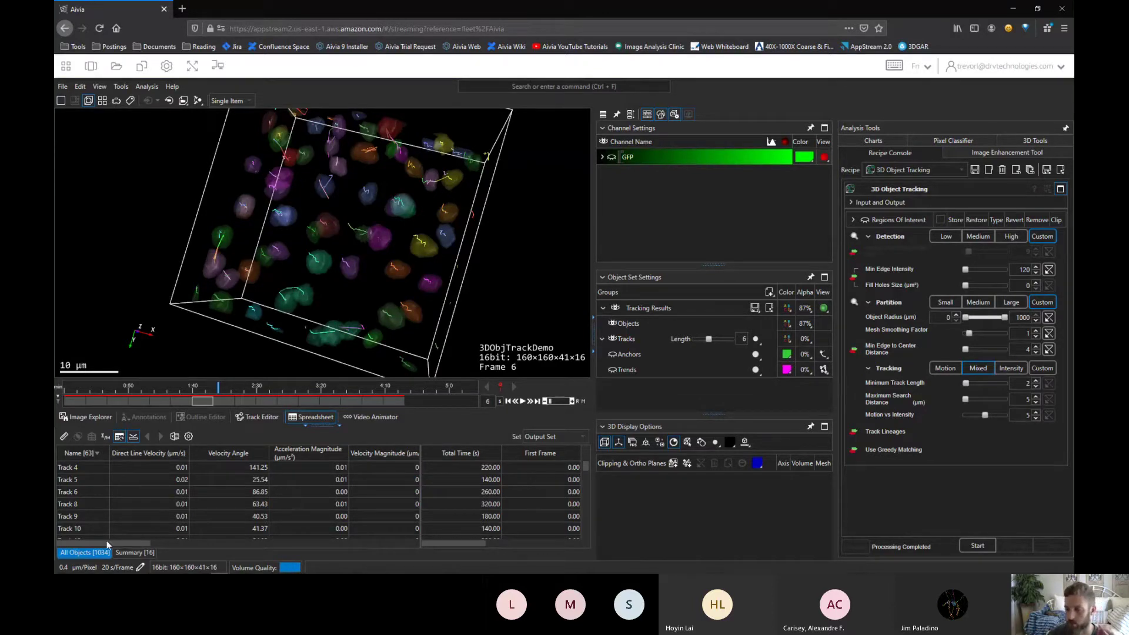
drag(107, 545, 71, 544)
drag(457, 543, 419, 537)
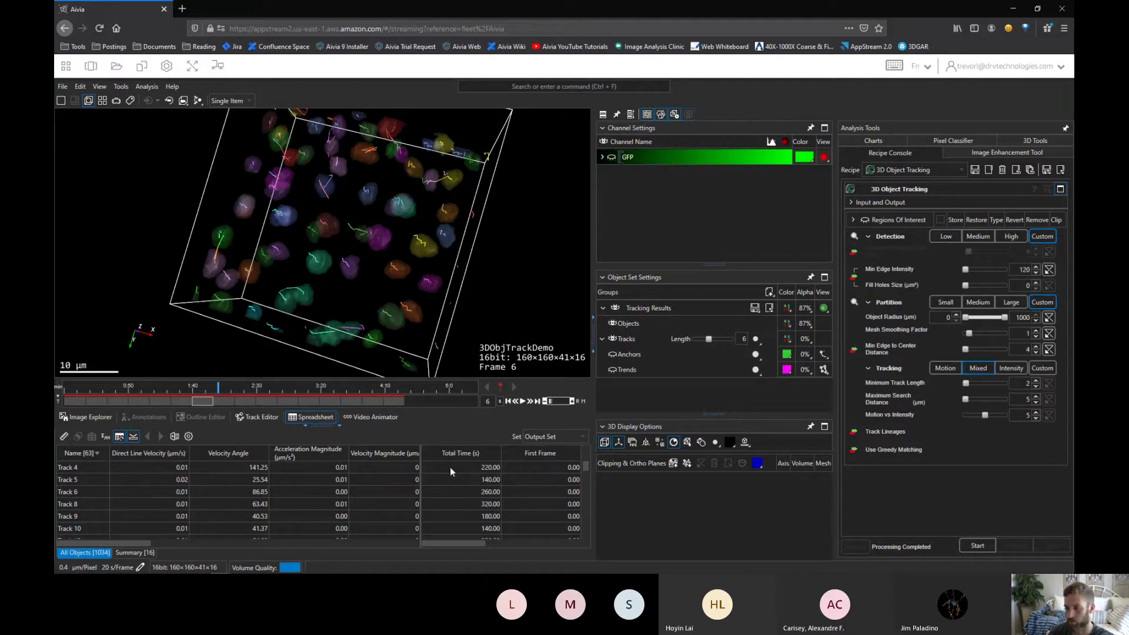
- Select Track 5 in the measurement spreadsheet and examine the tracked nuclei from different angles
click(351, 485)
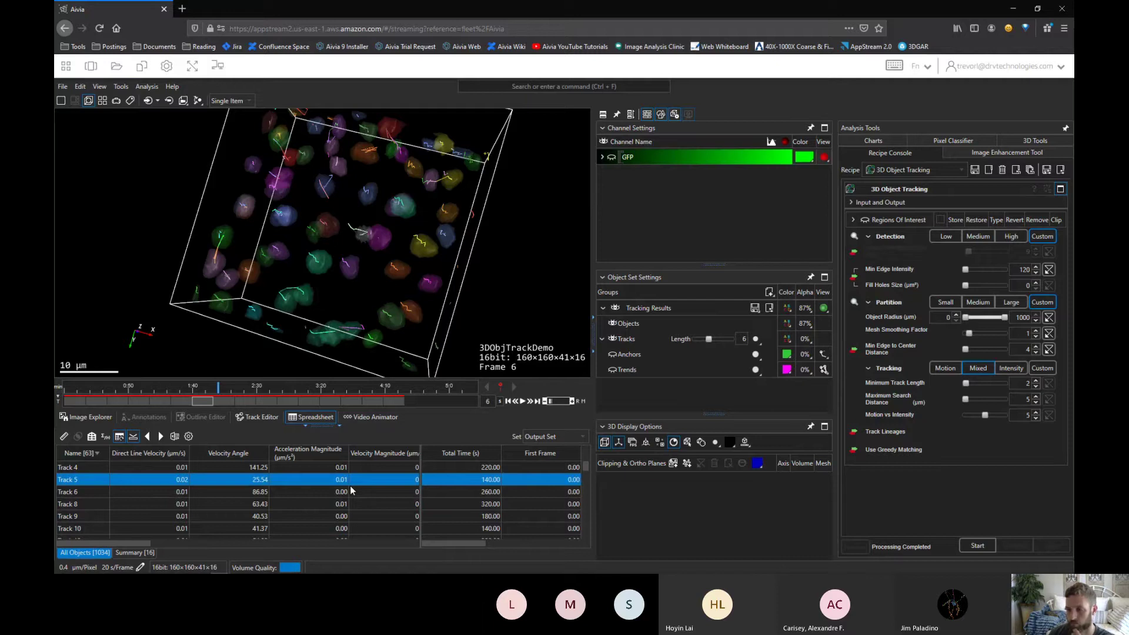
click(297, 503)
click(211, 480)
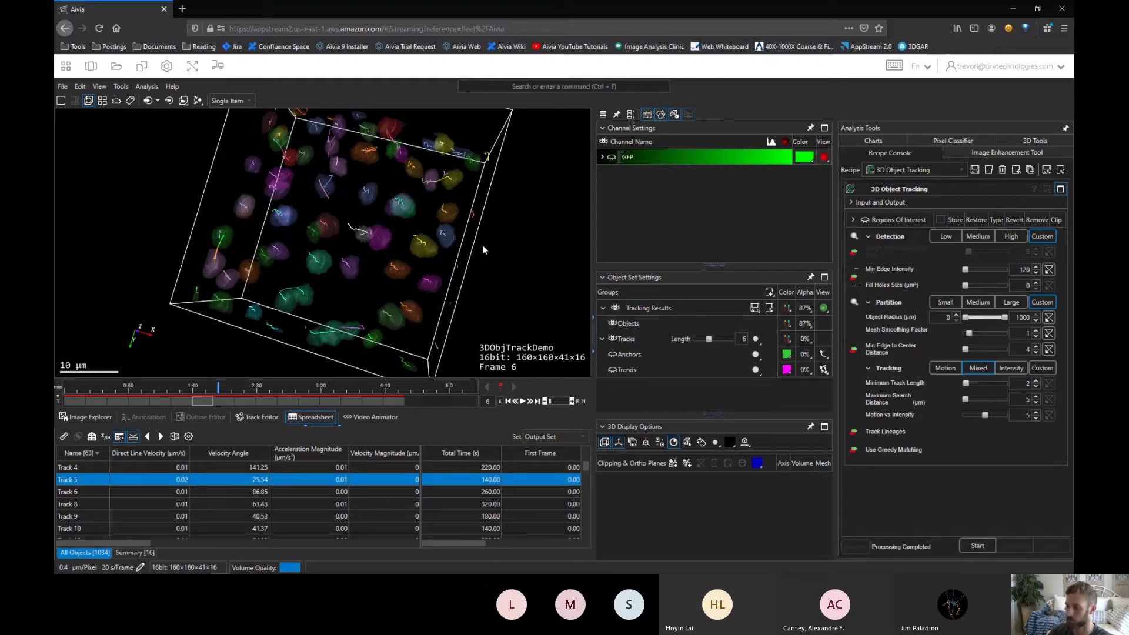
drag(478, 298, 394, 220)
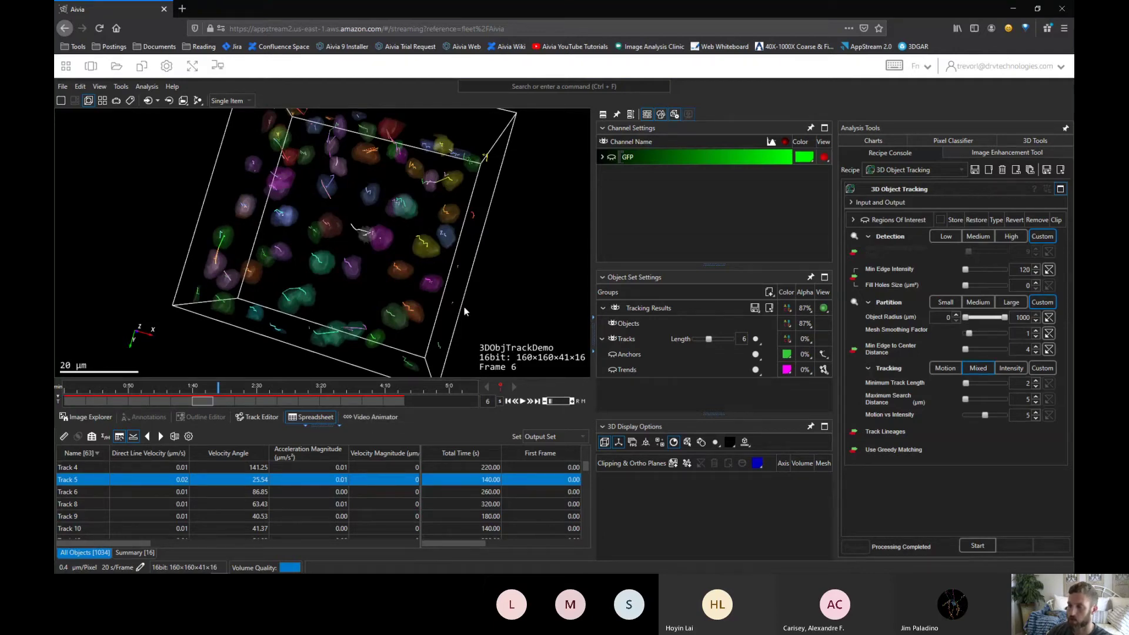
drag(465, 312, 434, 344)
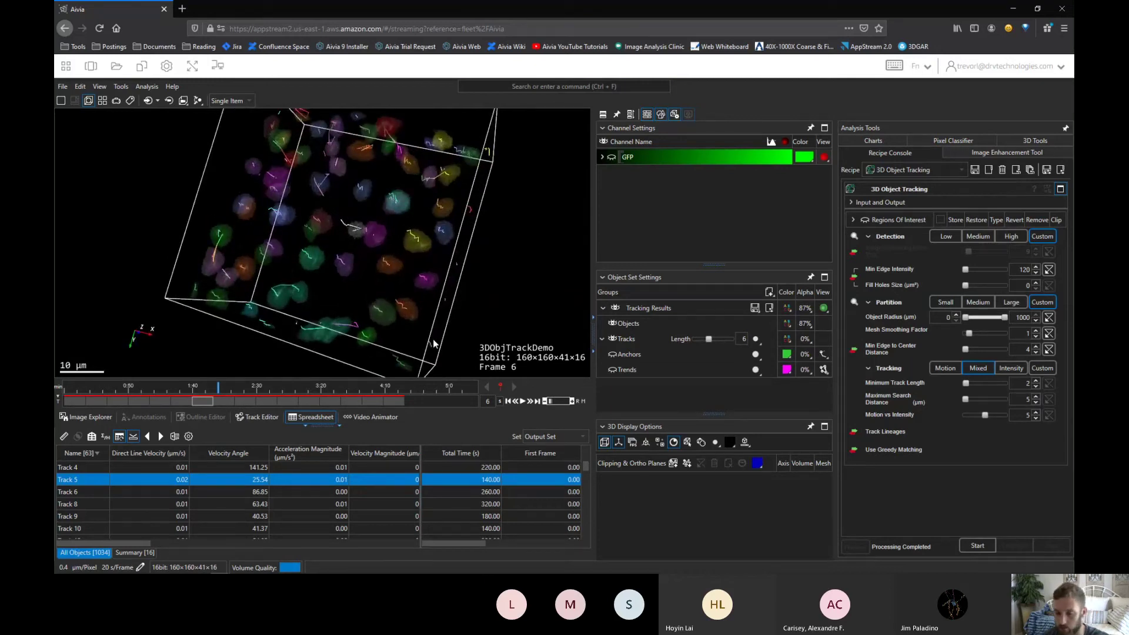